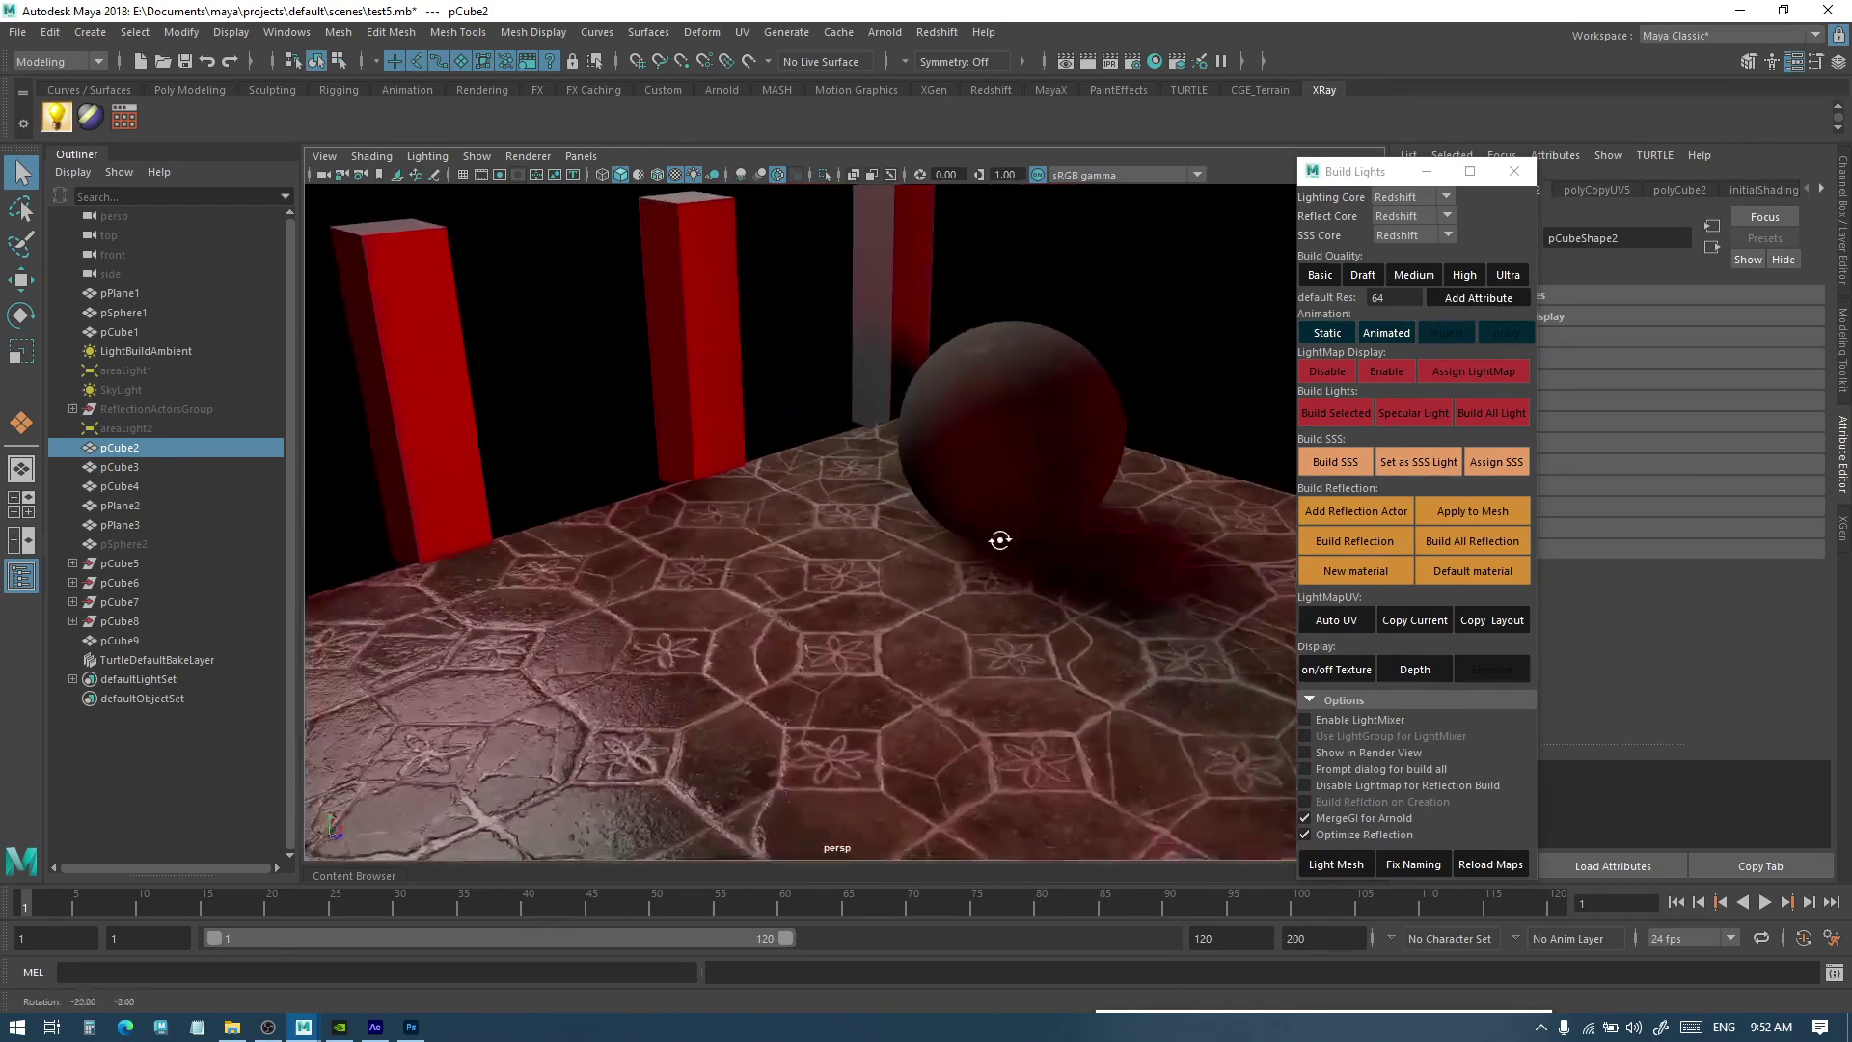
# Examine the sphere, pillars and baked floor shadow from several angles and at different frames of the animation
pyautogui.keyDown('alt'); pyautogui.moveTo(975, 549); pyautogui.dragTo(984, 548, button='middle'); pyautogui.keyUp('alt')
pyautogui.keyDown('alt'); pyautogui.moveTo(984, 548); pyautogui.dragTo(878, 579, button='right'); pyautogui.keyUp('alt')
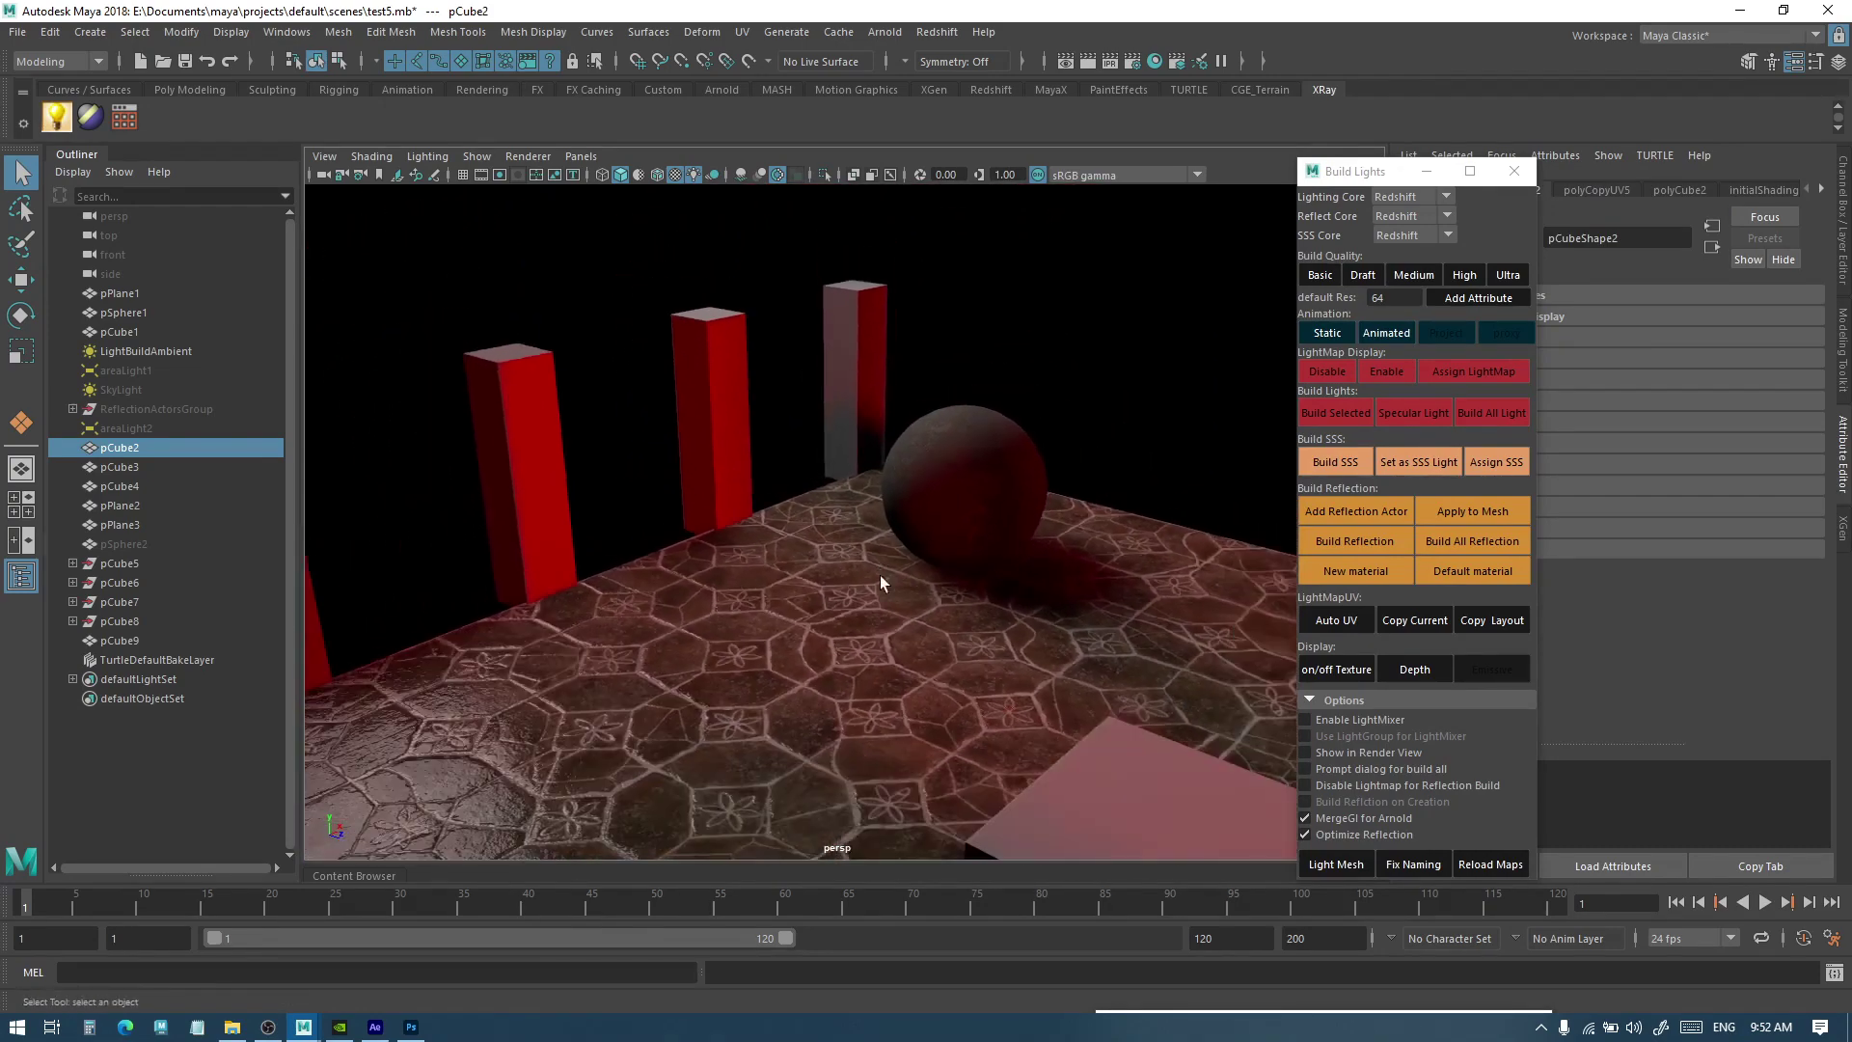
pyautogui.keyDown('alt'); pyautogui.moveTo(879, 579); pyautogui.dragTo(893, 618); pyautogui.keyUp('alt')
pyautogui.moveTo(54, 897); pyautogui.dragTo(147, 913)
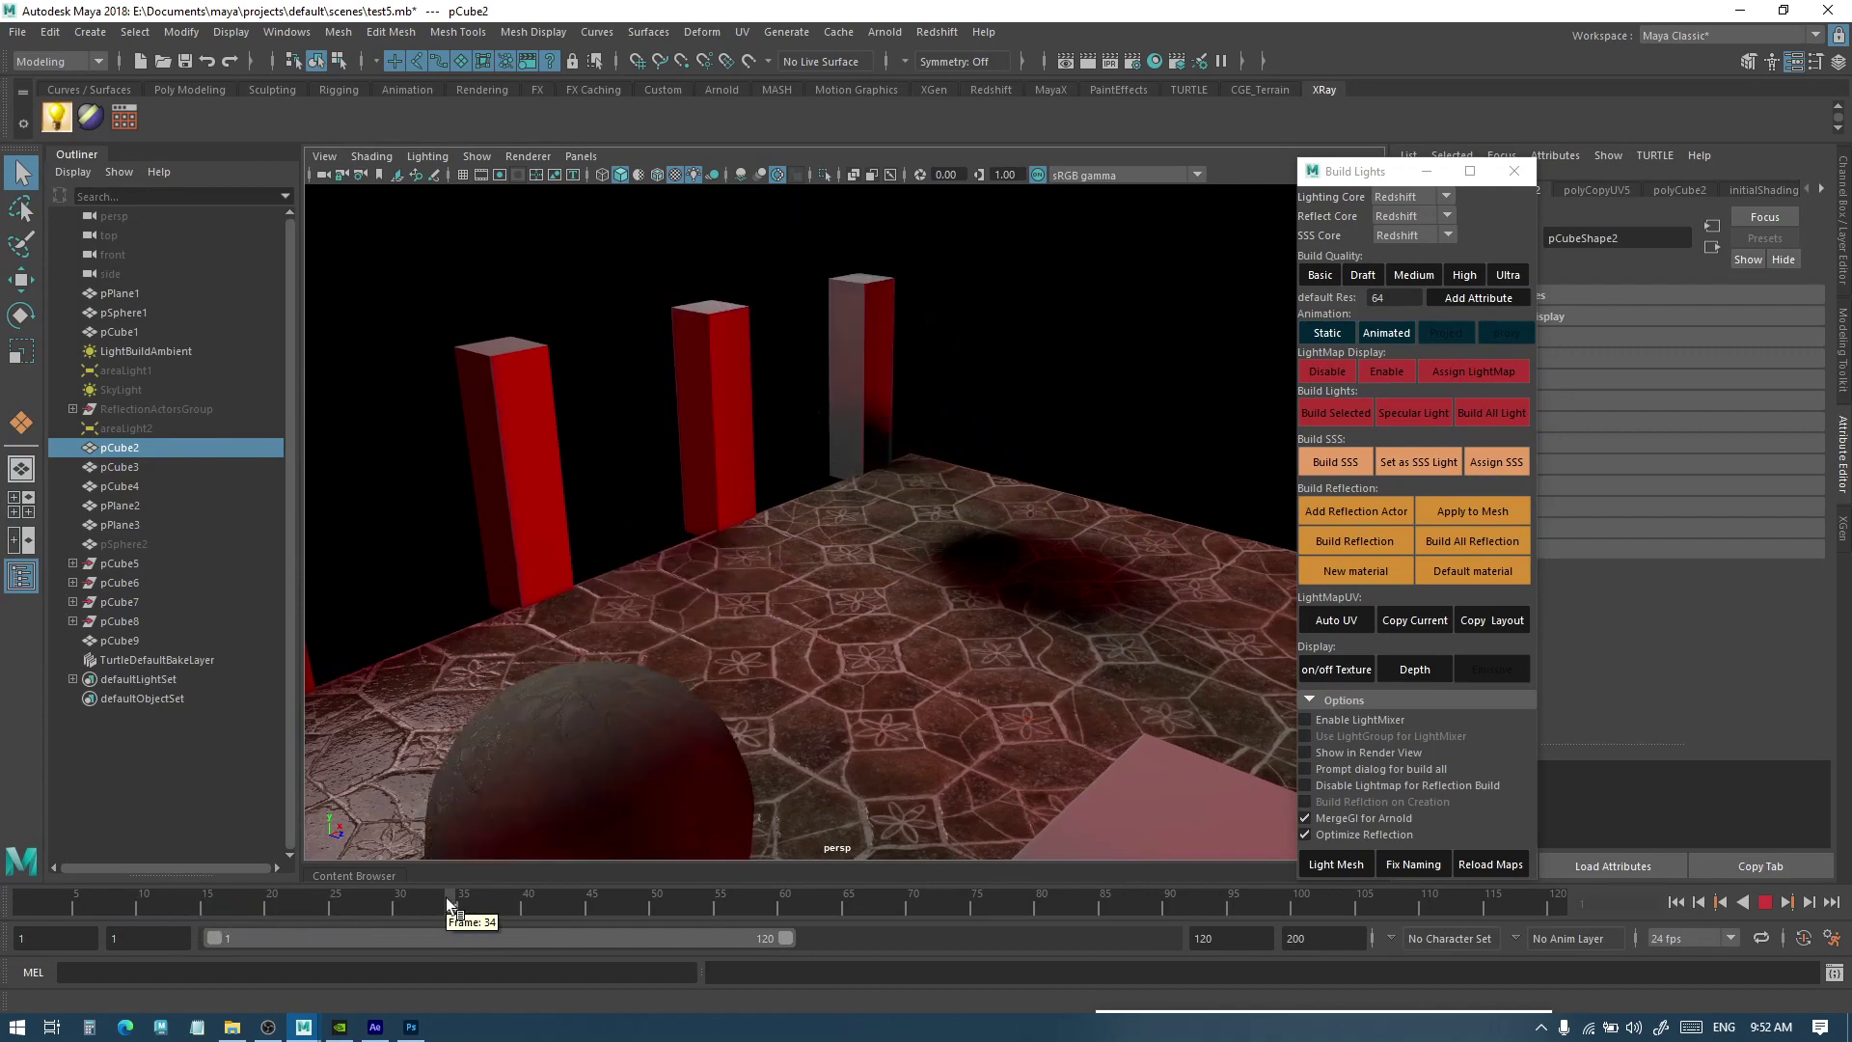
pyautogui.click(31, 893)
pyautogui.keyDown('alt'); pyautogui.moveTo(1041, 531); pyautogui.dragTo(747, 532); pyautogui.keyUp('alt')
pyautogui.keyDown('alt'); pyautogui.moveTo(974, 542); pyautogui.dragTo(884, 579, button='right'); pyautogui.keyUp('alt')
pyautogui.keyDown('alt'); pyautogui.moveTo(885, 579); pyautogui.dragTo(971, 546); pyautogui.keyUp('alt')
pyautogui.keyDown('alt'); pyautogui.moveTo(972, 546); pyautogui.dragTo(931, 569, button='right'); pyautogui.keyUp('alt')
pyautogui.keyDown('alt'); pyautogui.moveTo(998, 512); pyautogui.dragTo(1049, 538, button='right'); pyautogui.keyUp('alt')
pyautogui.moveTo(43, 911)
pyautogui.mouseDown()
pyautogui.moveTo(248, 910)
pyautogui.moveTo(24, 911)
pyautogui.mouseUp()
pyautogui.moveTo(1386, 175); pyautogui.dragTo(1397, 179)
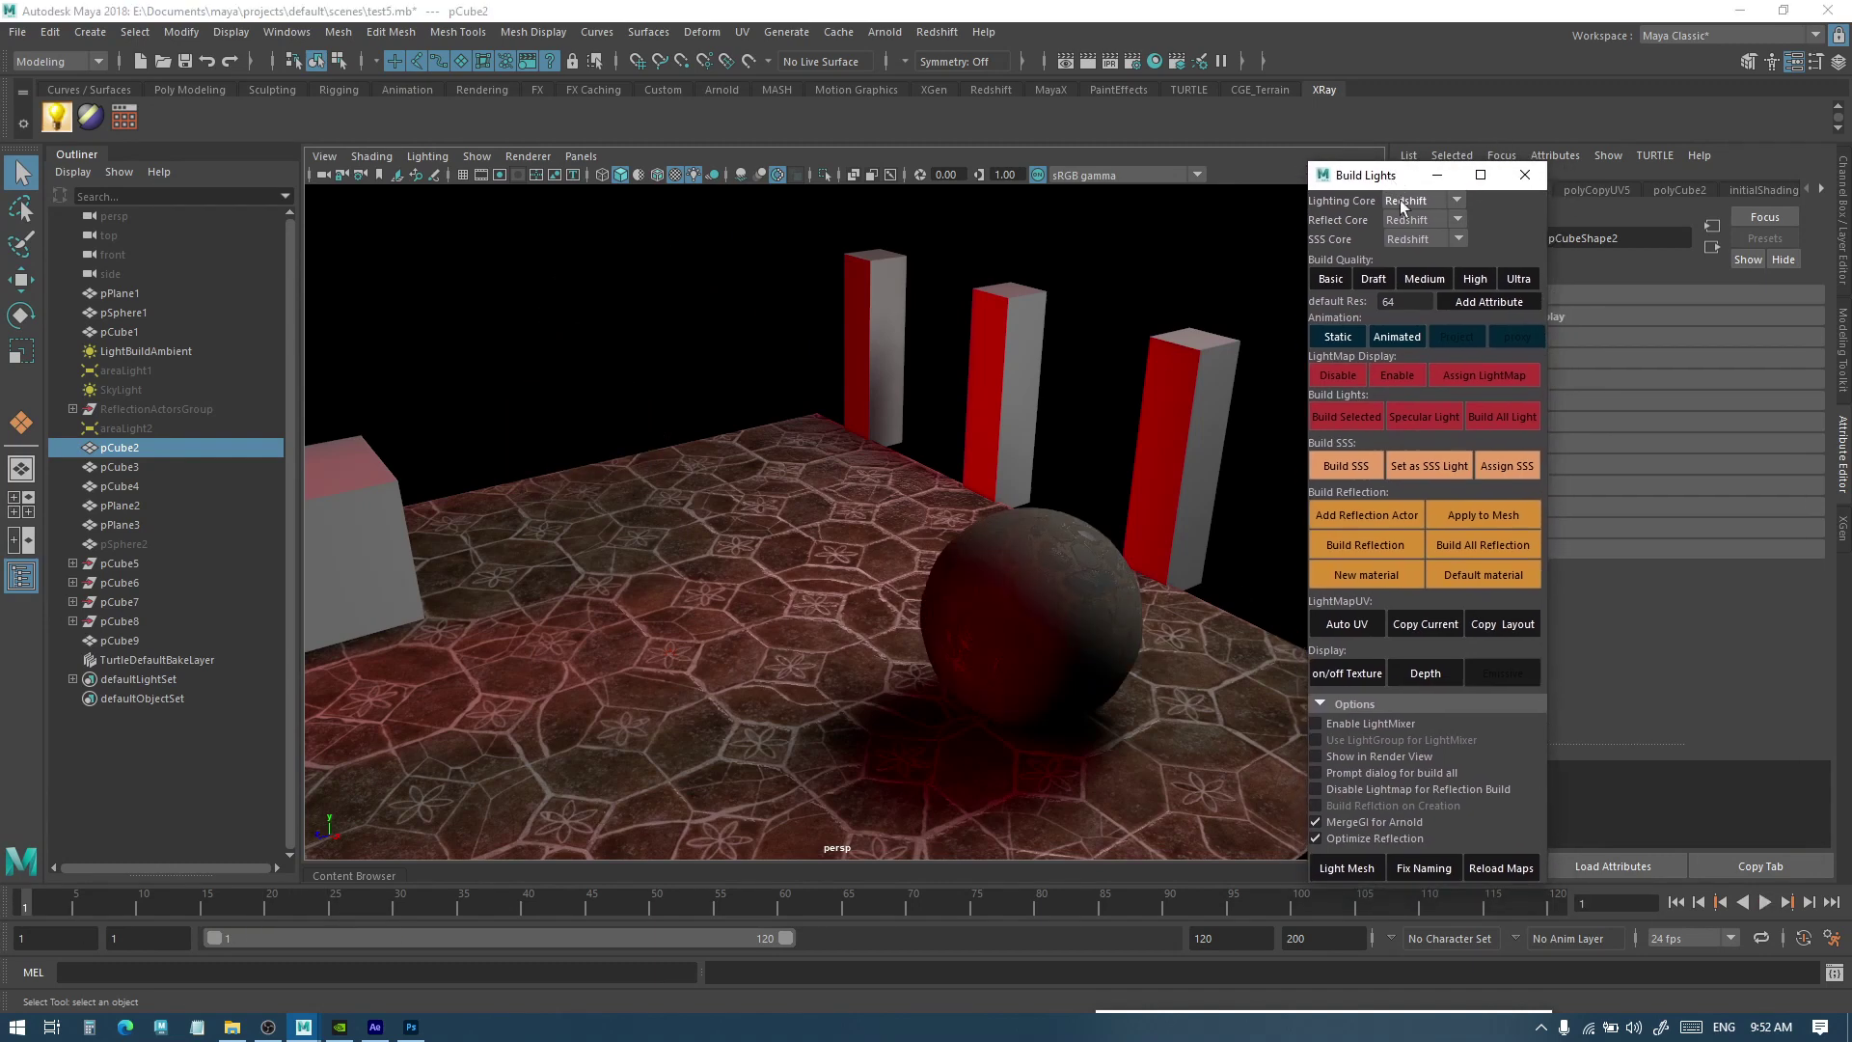
# Play and scrub the sphere's animation, stopping at frame 11, to examine how its floor shadow behaves during the movement
pyautogui.moveTo(1013, 429)
pyautogui.keyDown('alt'); pyautogui.mouseDown(button='middle')
pyautogui.moveTo(976, 425)
pyautogui.moveTo(1023, 435)
pyautogui.moveTo(1010, 464)
pyautogui.mouseUp(button='middle'); pyautogui.keyUp('alt')
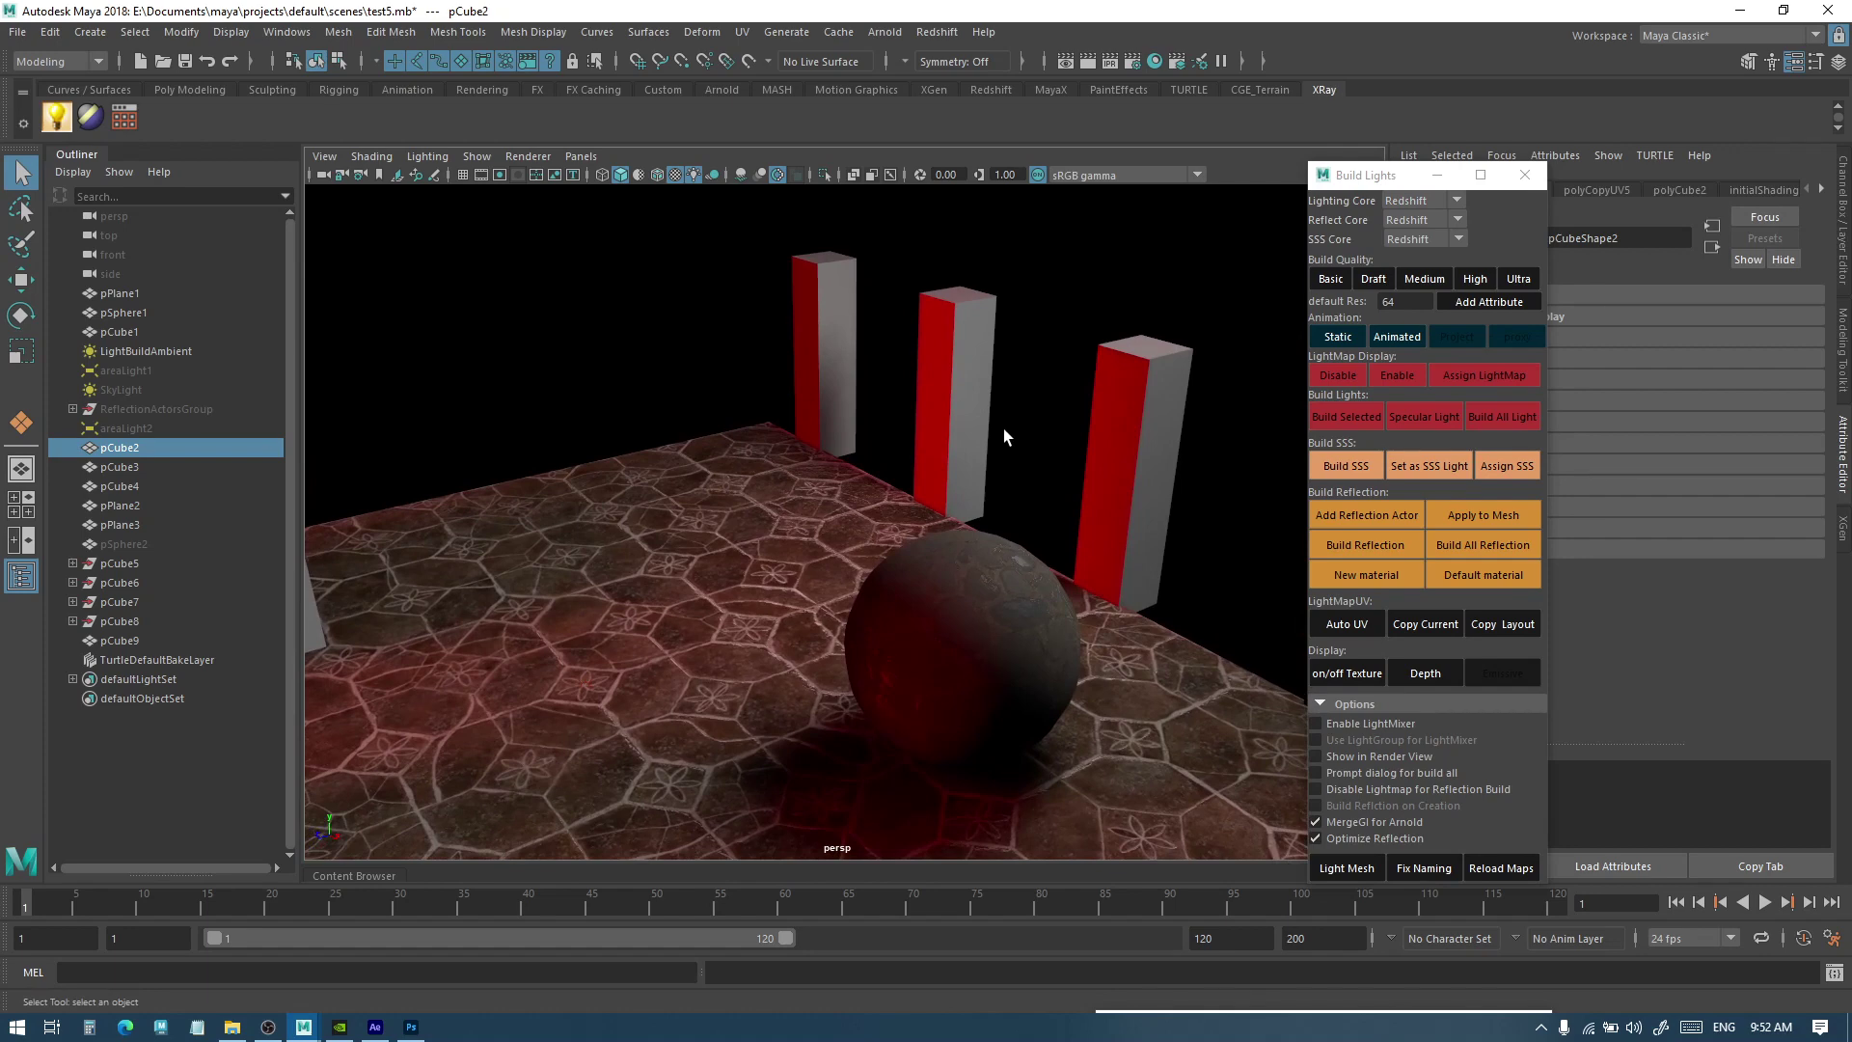
pyautogui.moveTo(1003, 429)
pyautogui.keyDown('alt'); pyautogui.mouseDown()
pyautogui.moveTo(986, 452)
pyautogui.moveTo(997, 441)
pyautogui.mouseUp(); pyautogui.keyUp('alt')
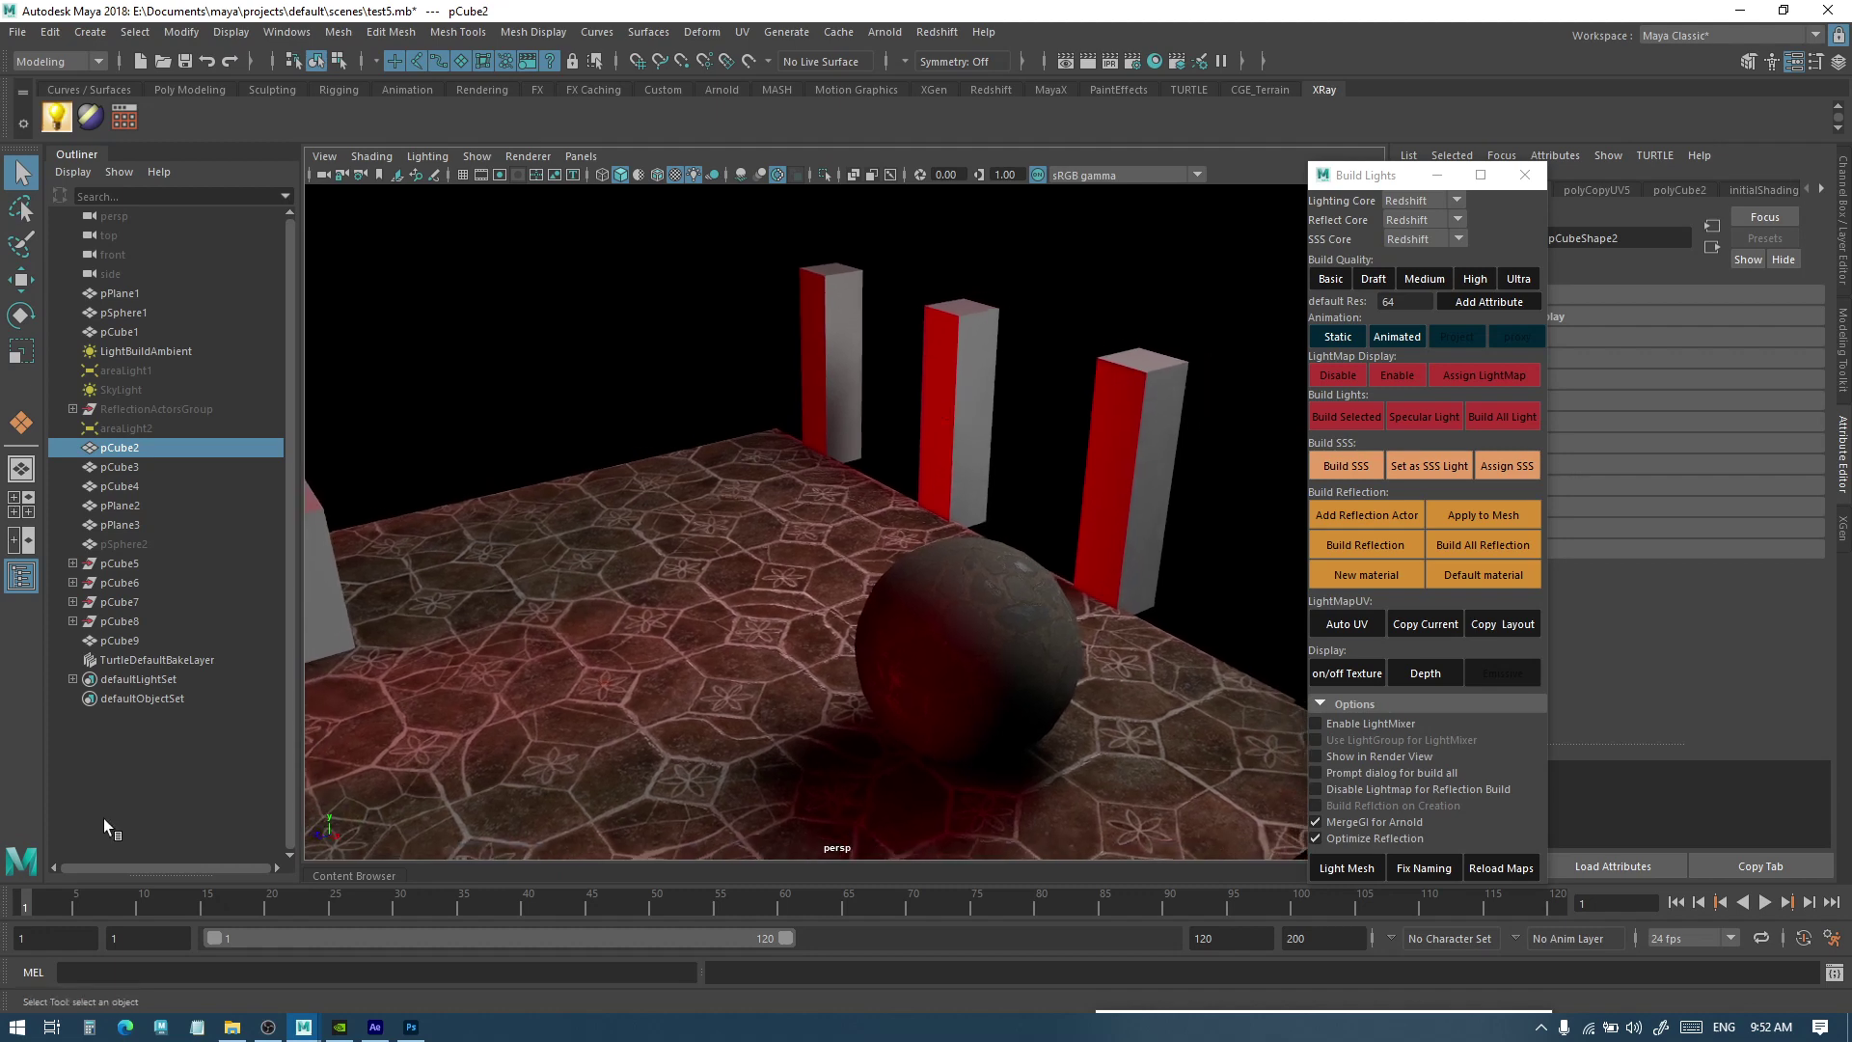
pyautogui.hotkey('alt', 'v')
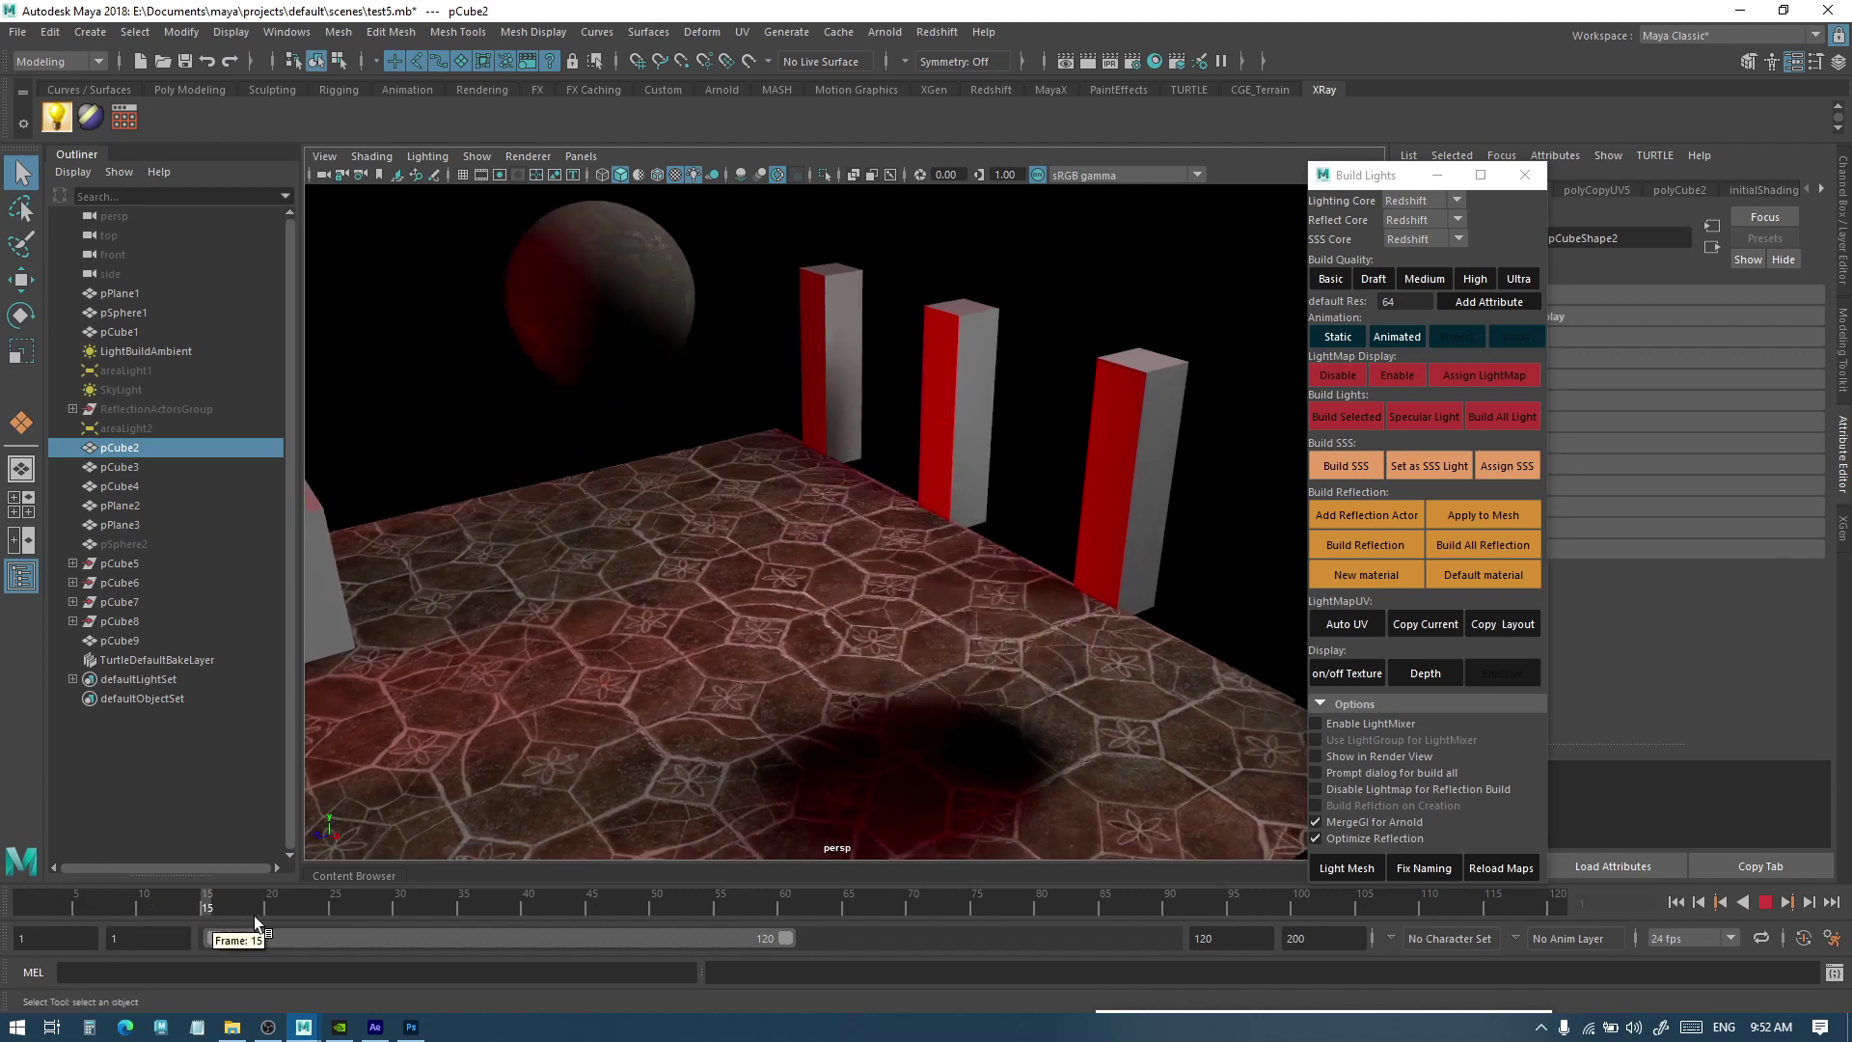
pyautogui.moveTo(255, 916); pyautogui.dragTo(15, 919)
pyautogui.keyDown('alt'); pyautogui.moveTo(905, 576); pyautogui.dragTo(945, 502); pyautogui.keyUp('alt')
pyautogui.scroll(2, 875, 545)
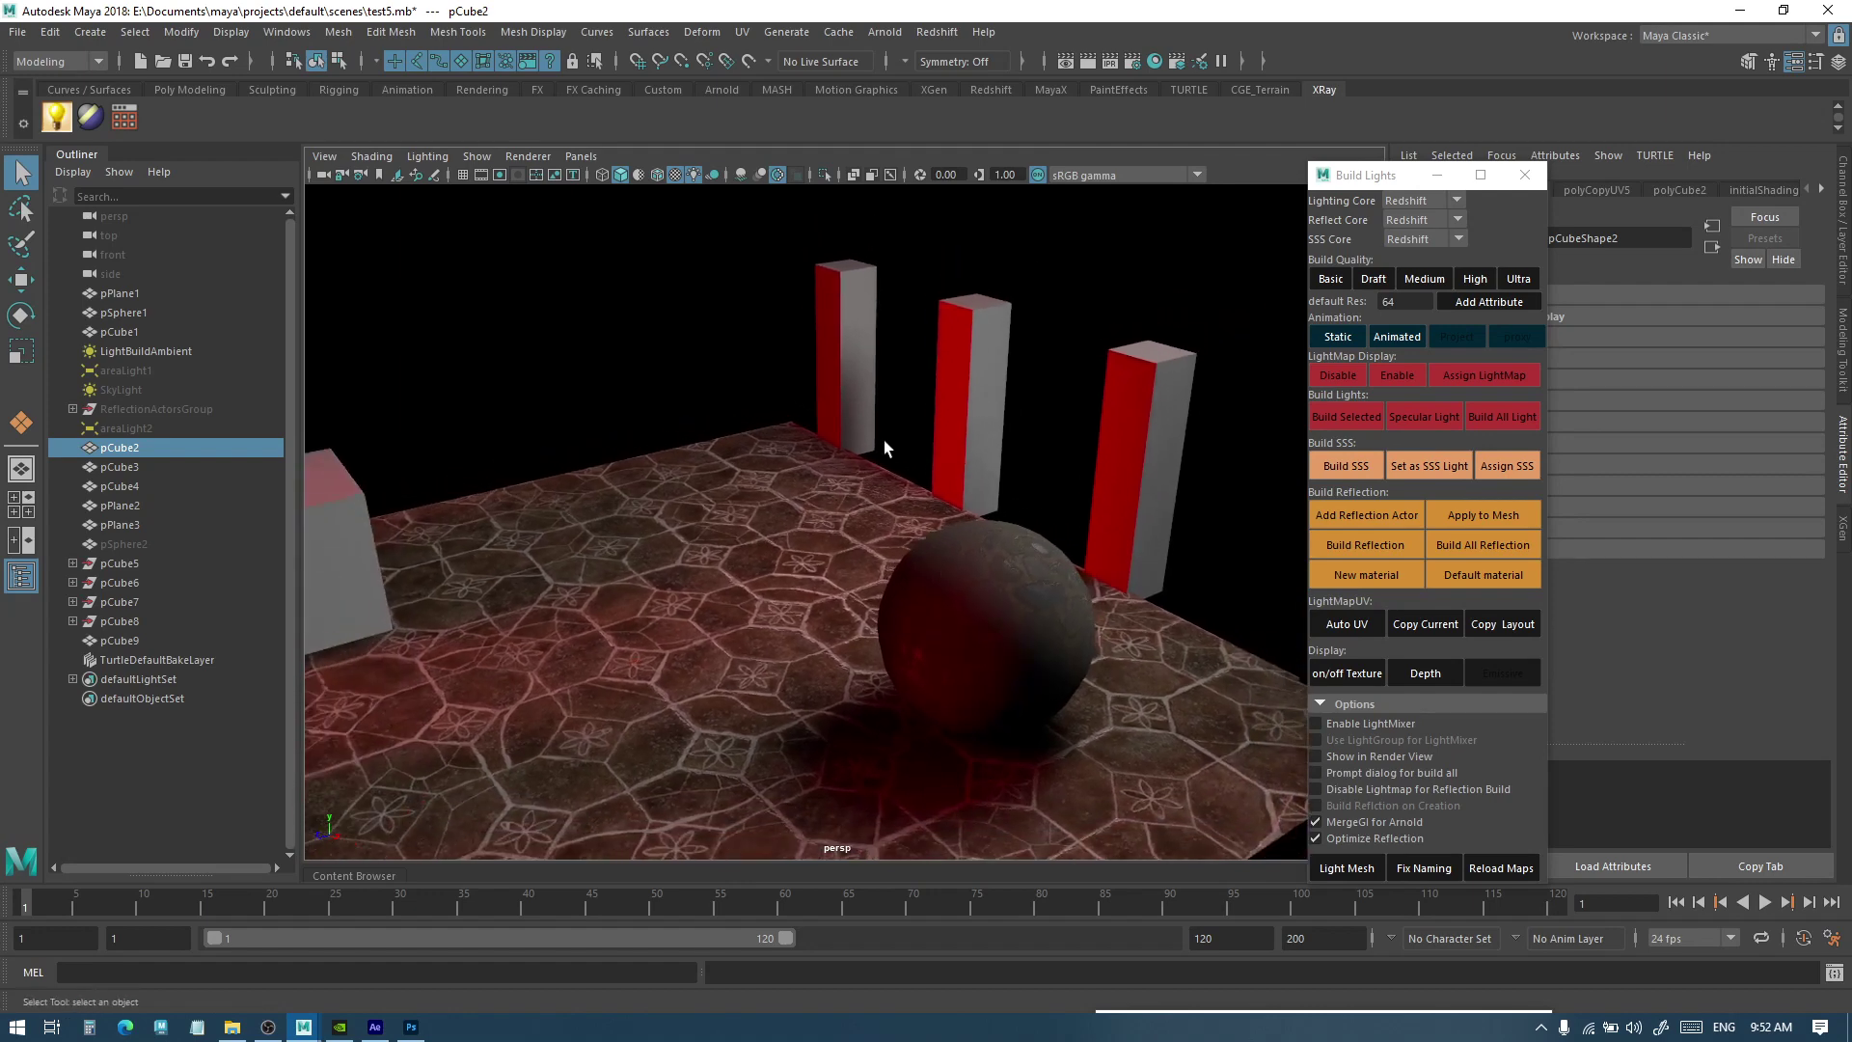
pyautogui.keyDown('alt'); pyautogui.moveTo(883, 440); pyautogui.dragTo(797, 598); pyautogui.keyUp('alt')
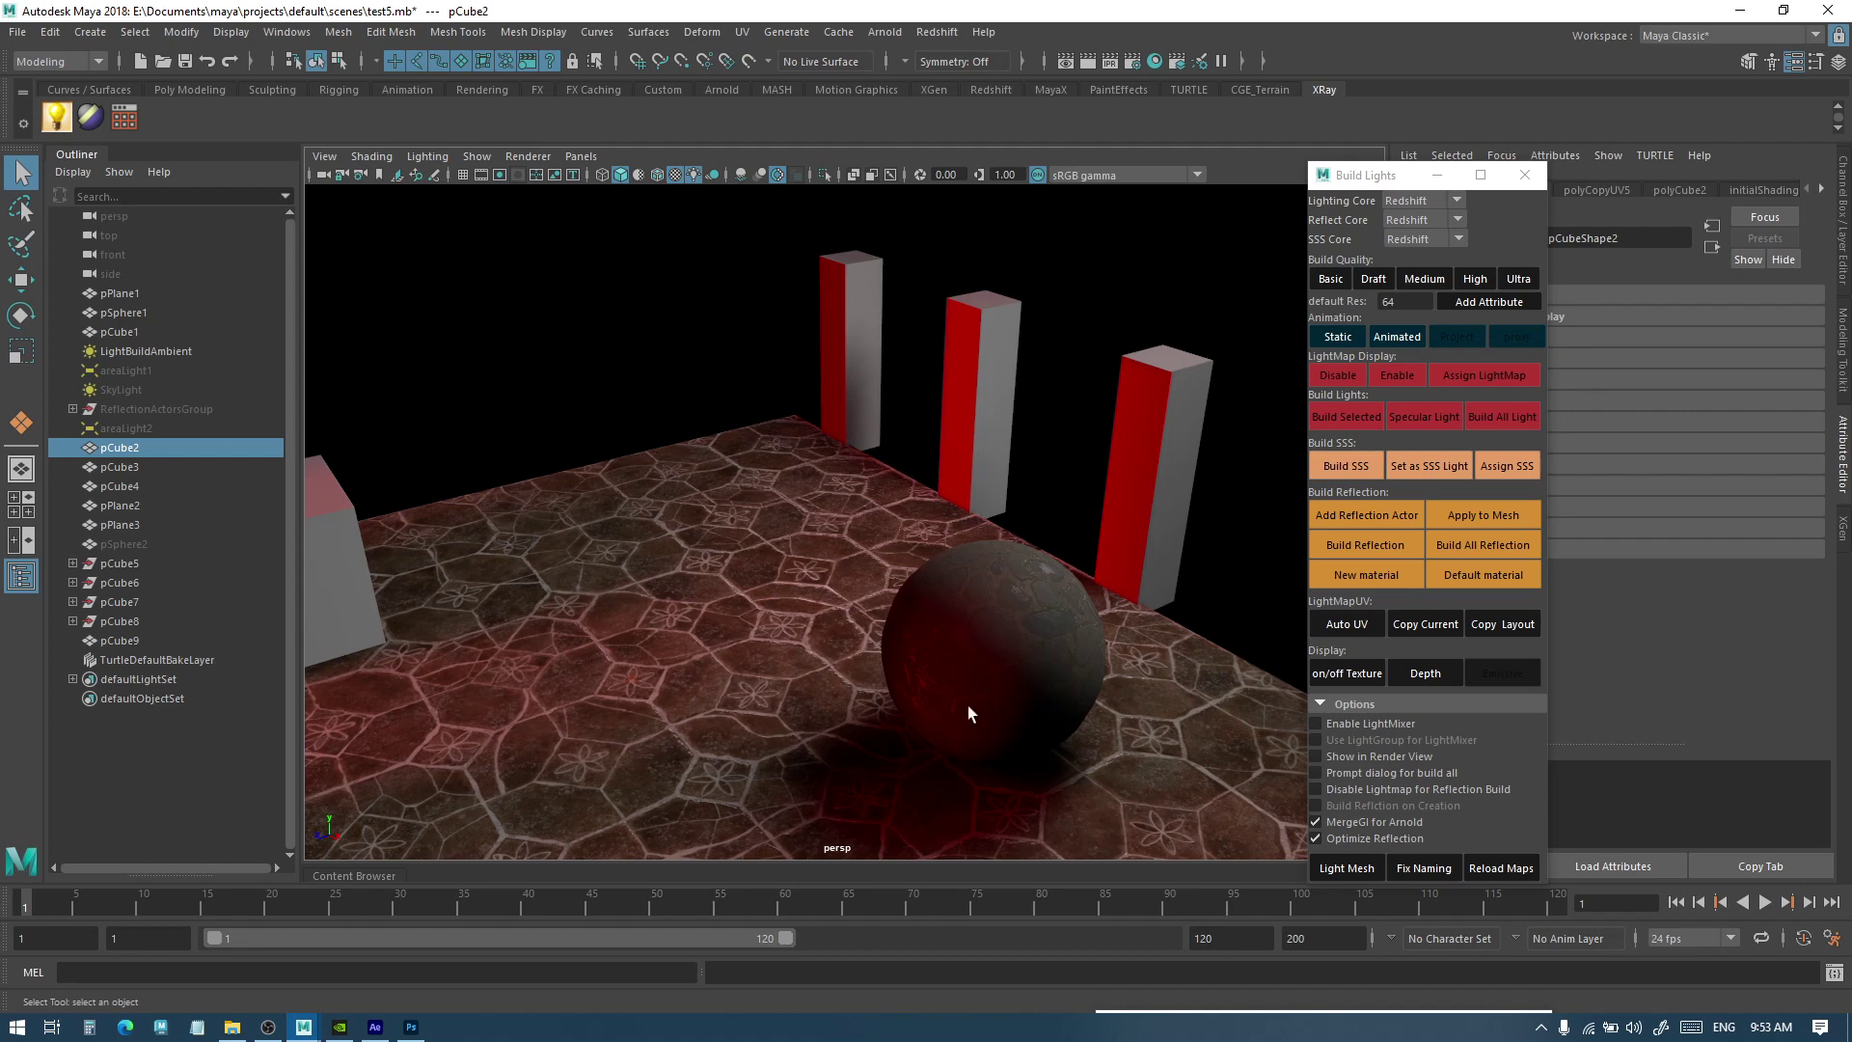
pyautogui.keyDown('alt'); pyautogui.moveTo(986, 615); pyautogui.dragTo(959, 606, button='middle'); pyautogui.keyUp('alt')
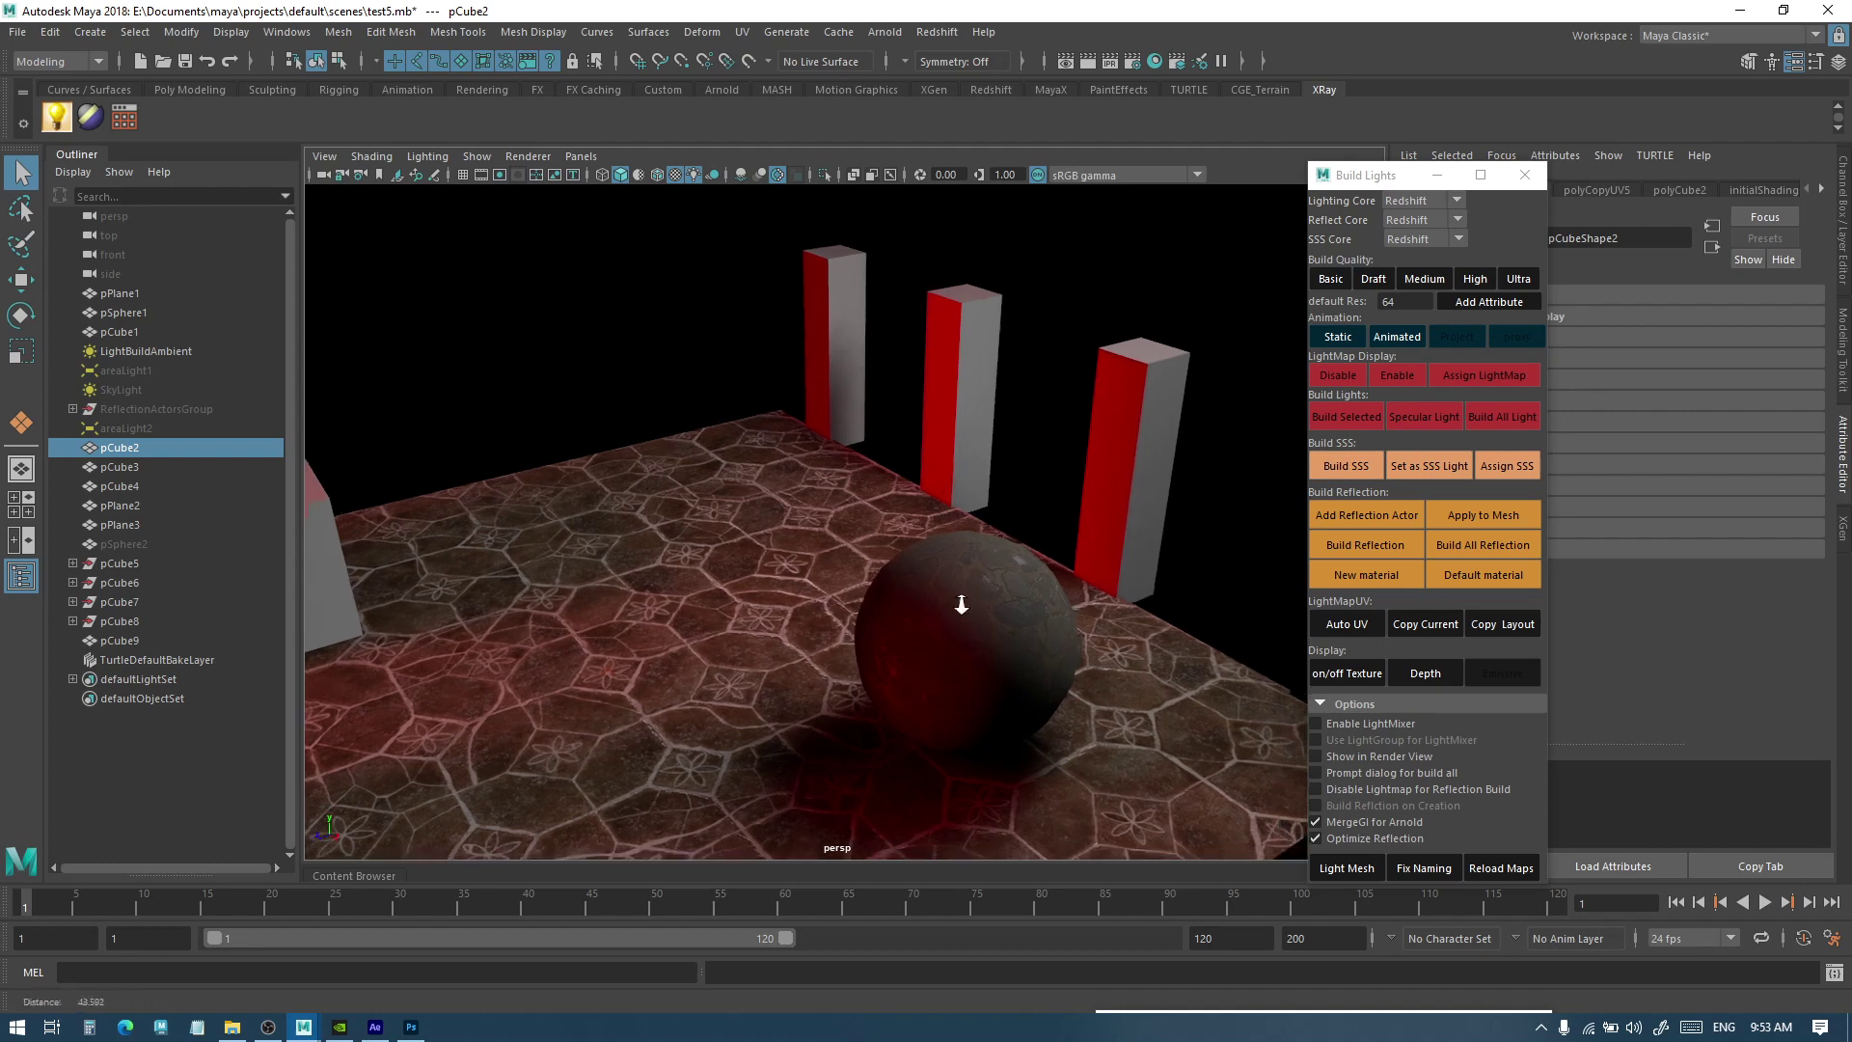
pyautogui.scroll(-1, 959, 606)
pyautogui.moveTo(75, 904); pyautogui.dragTo(323, 899)
pyautogui.click(155, 904)
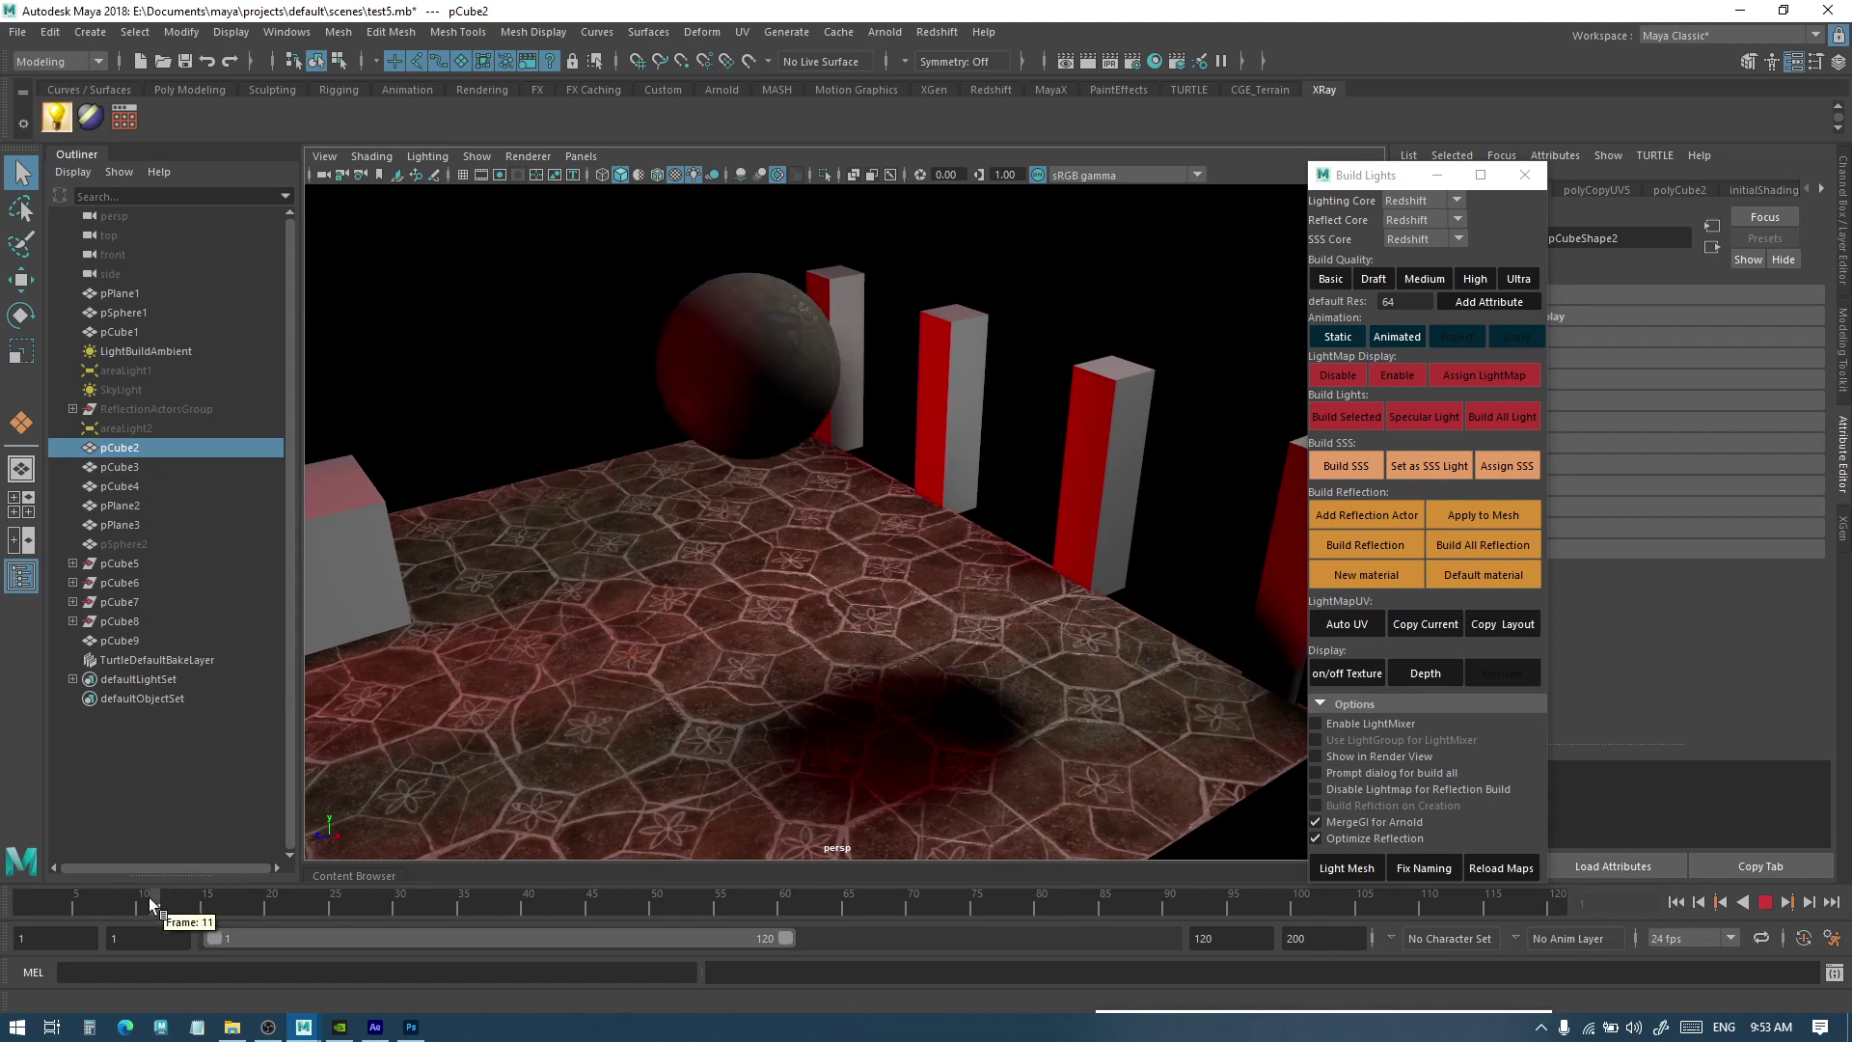
# Mark the tiled floor plane as Animated for light building and keep its Animated Shadow attribute at 1
pyautogui.click(762, 345)
pyautogui.click(655, 471)
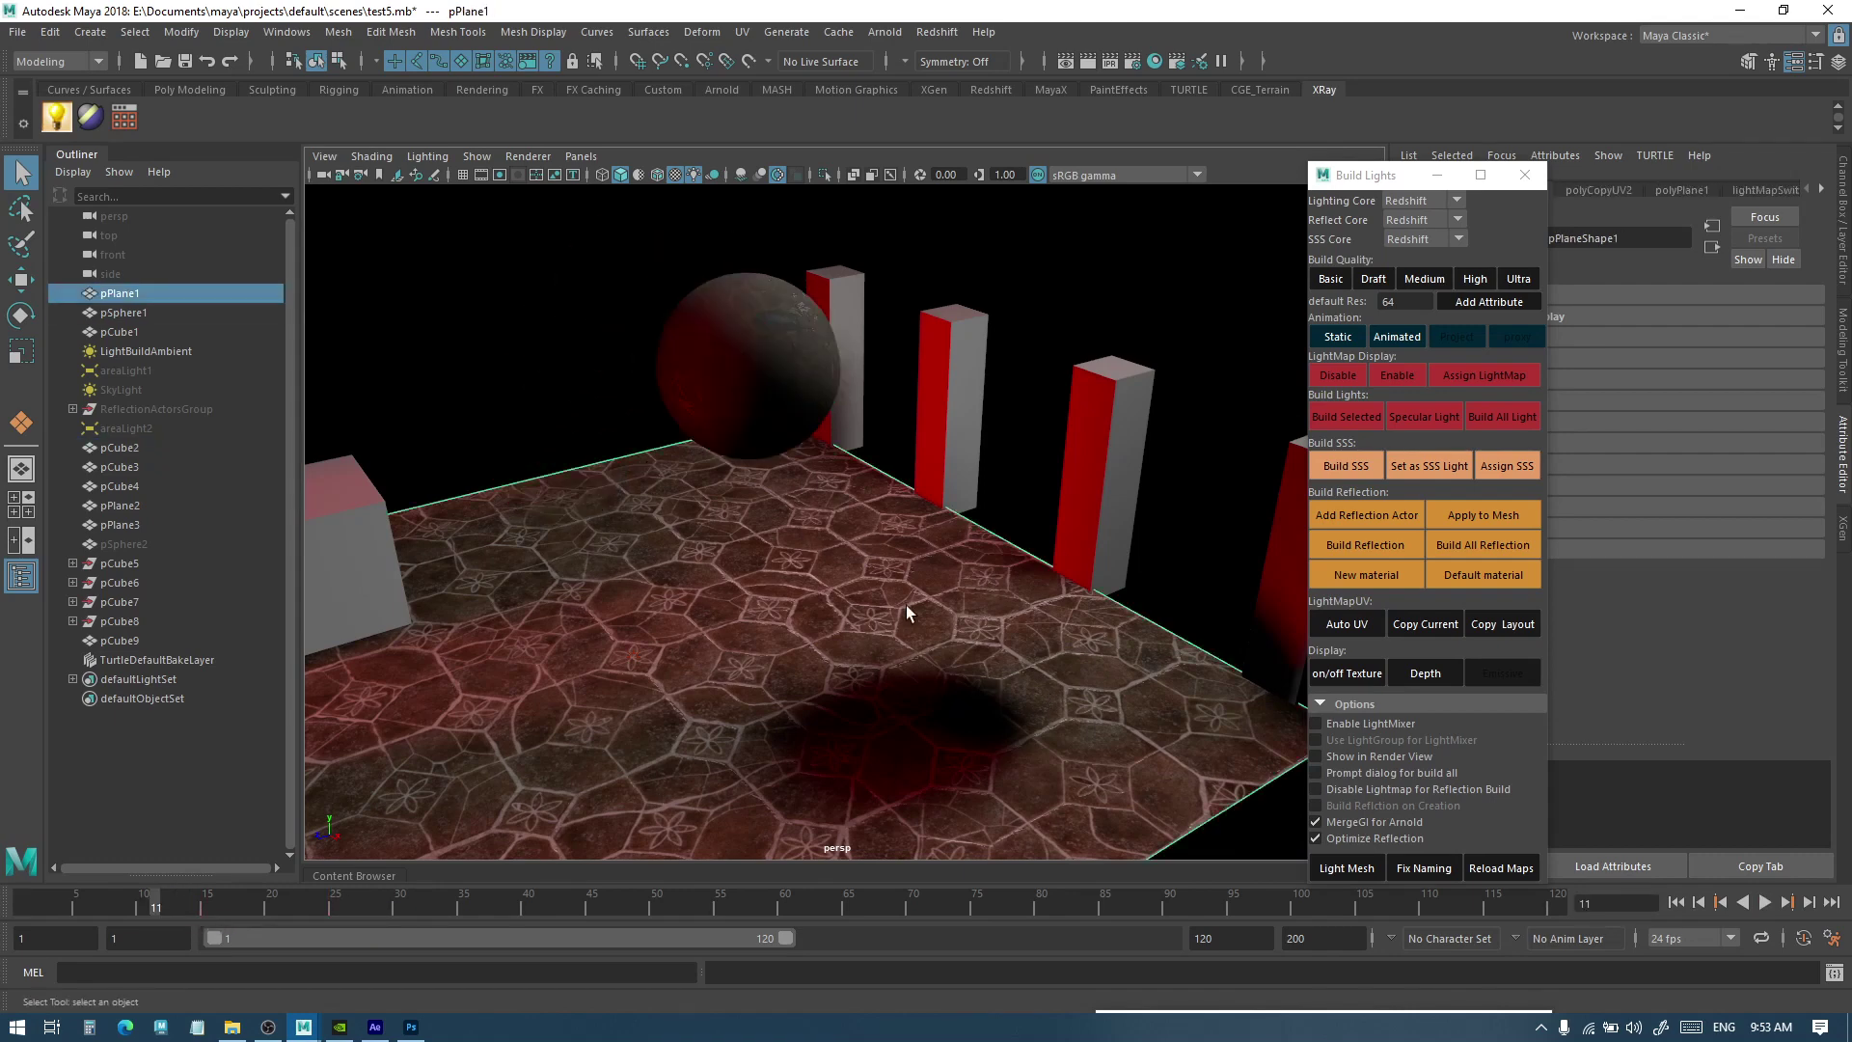
pyautogui.keyDown('alt'); pyautogui.moveTo(906, 605); pyautogui.dragTo(865, 570); pyautogui.keyUp('alt')
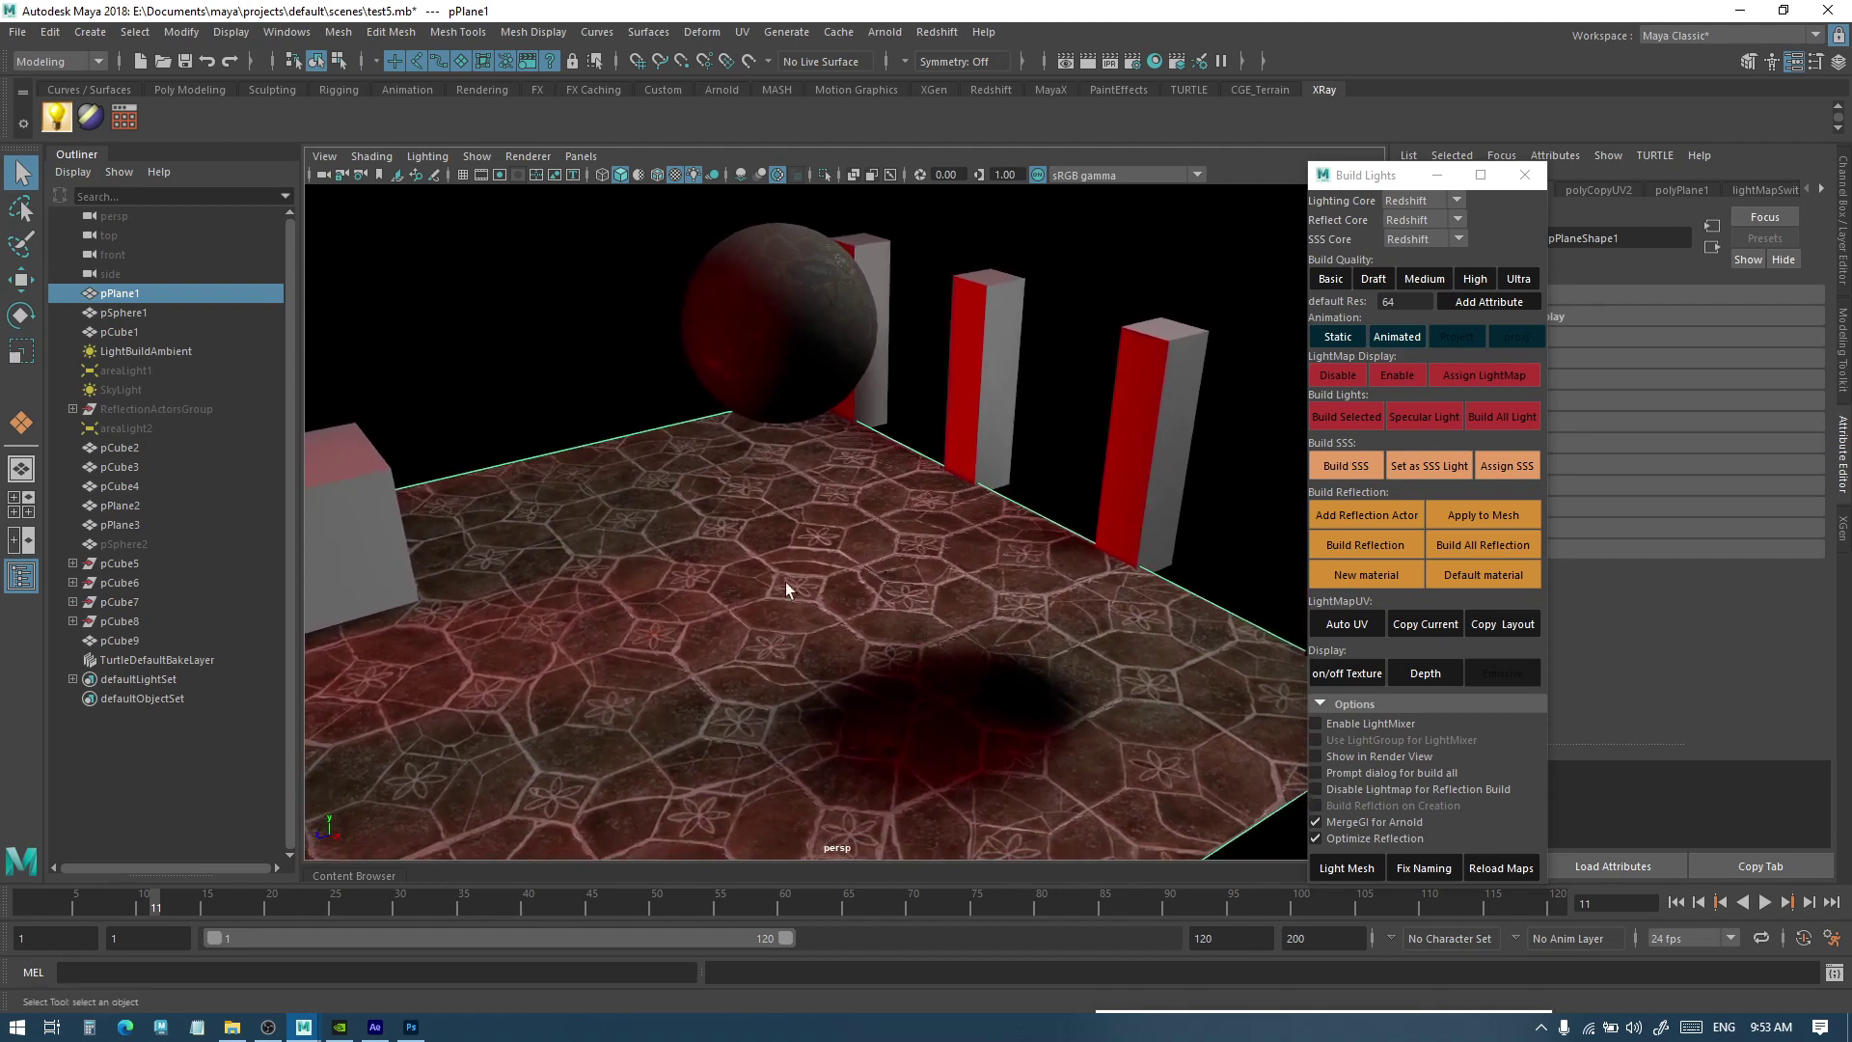
pyautogui.click(1397, 336)
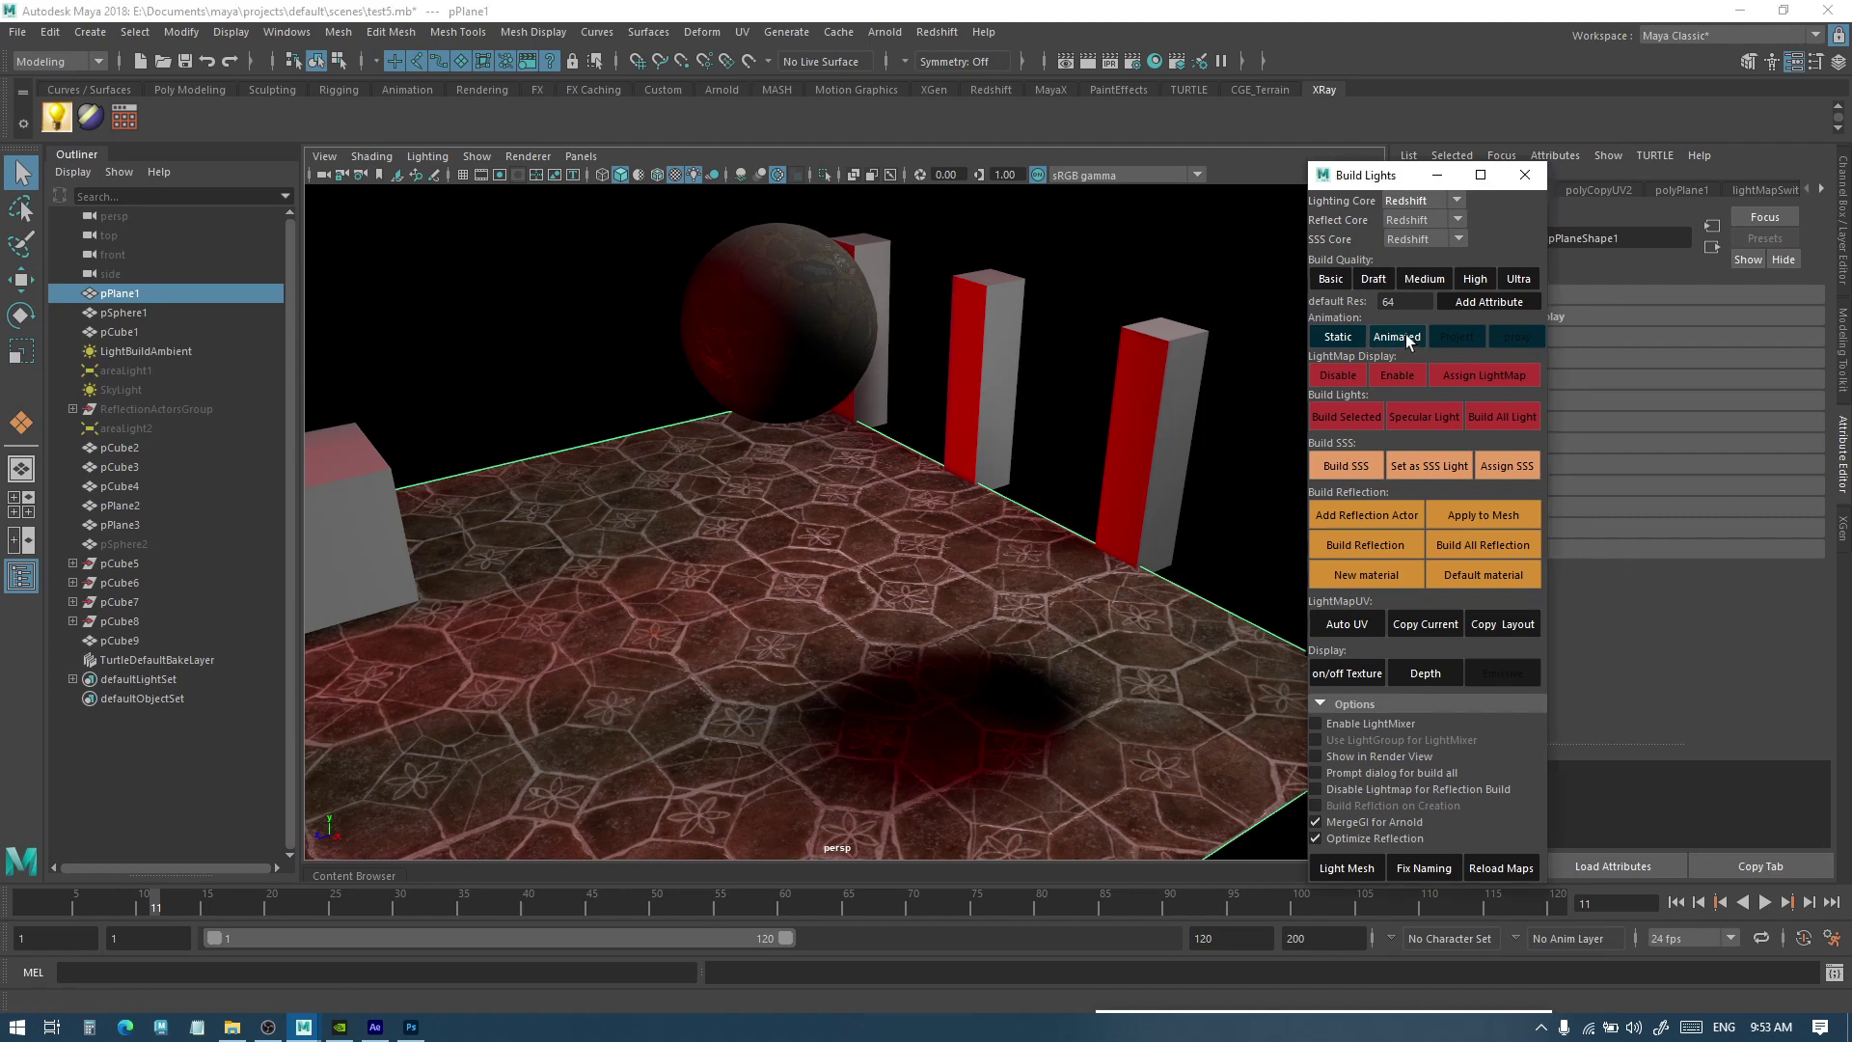
pyautogui.click(1700, 397)
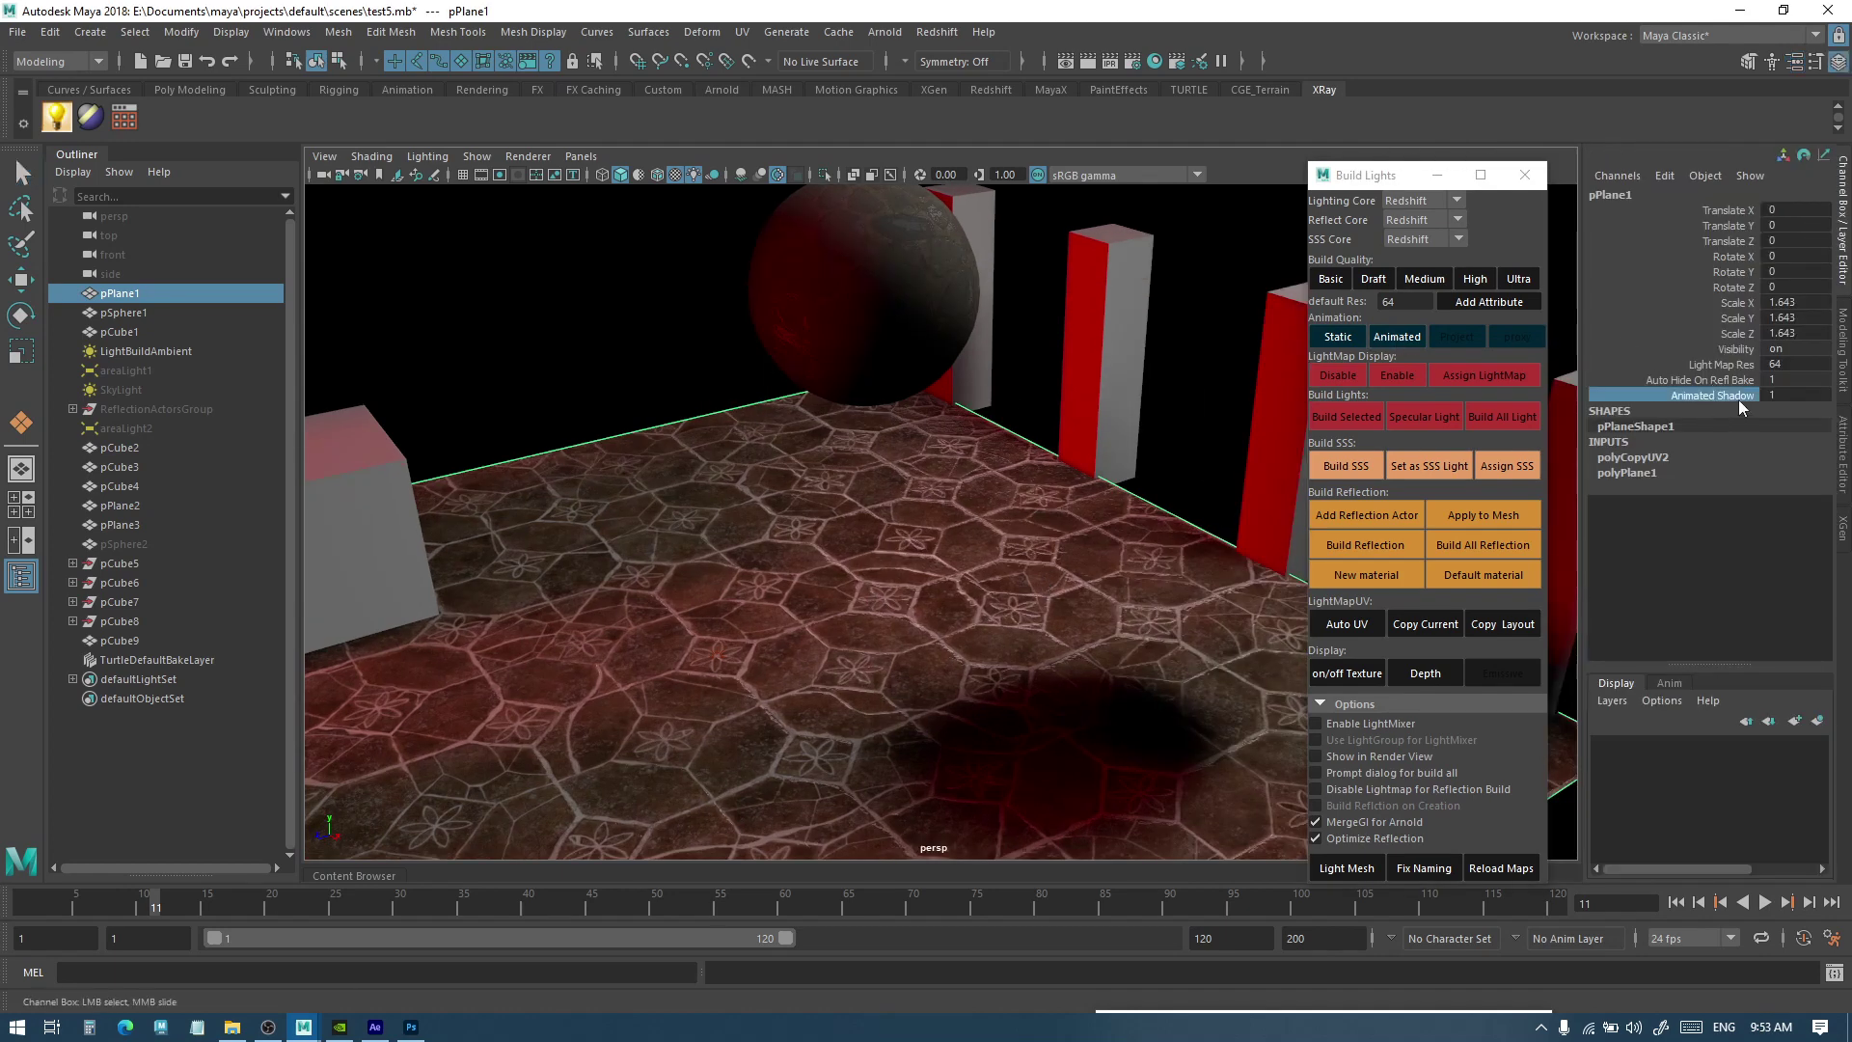
pyautogui.doubleClick(1777, 395)
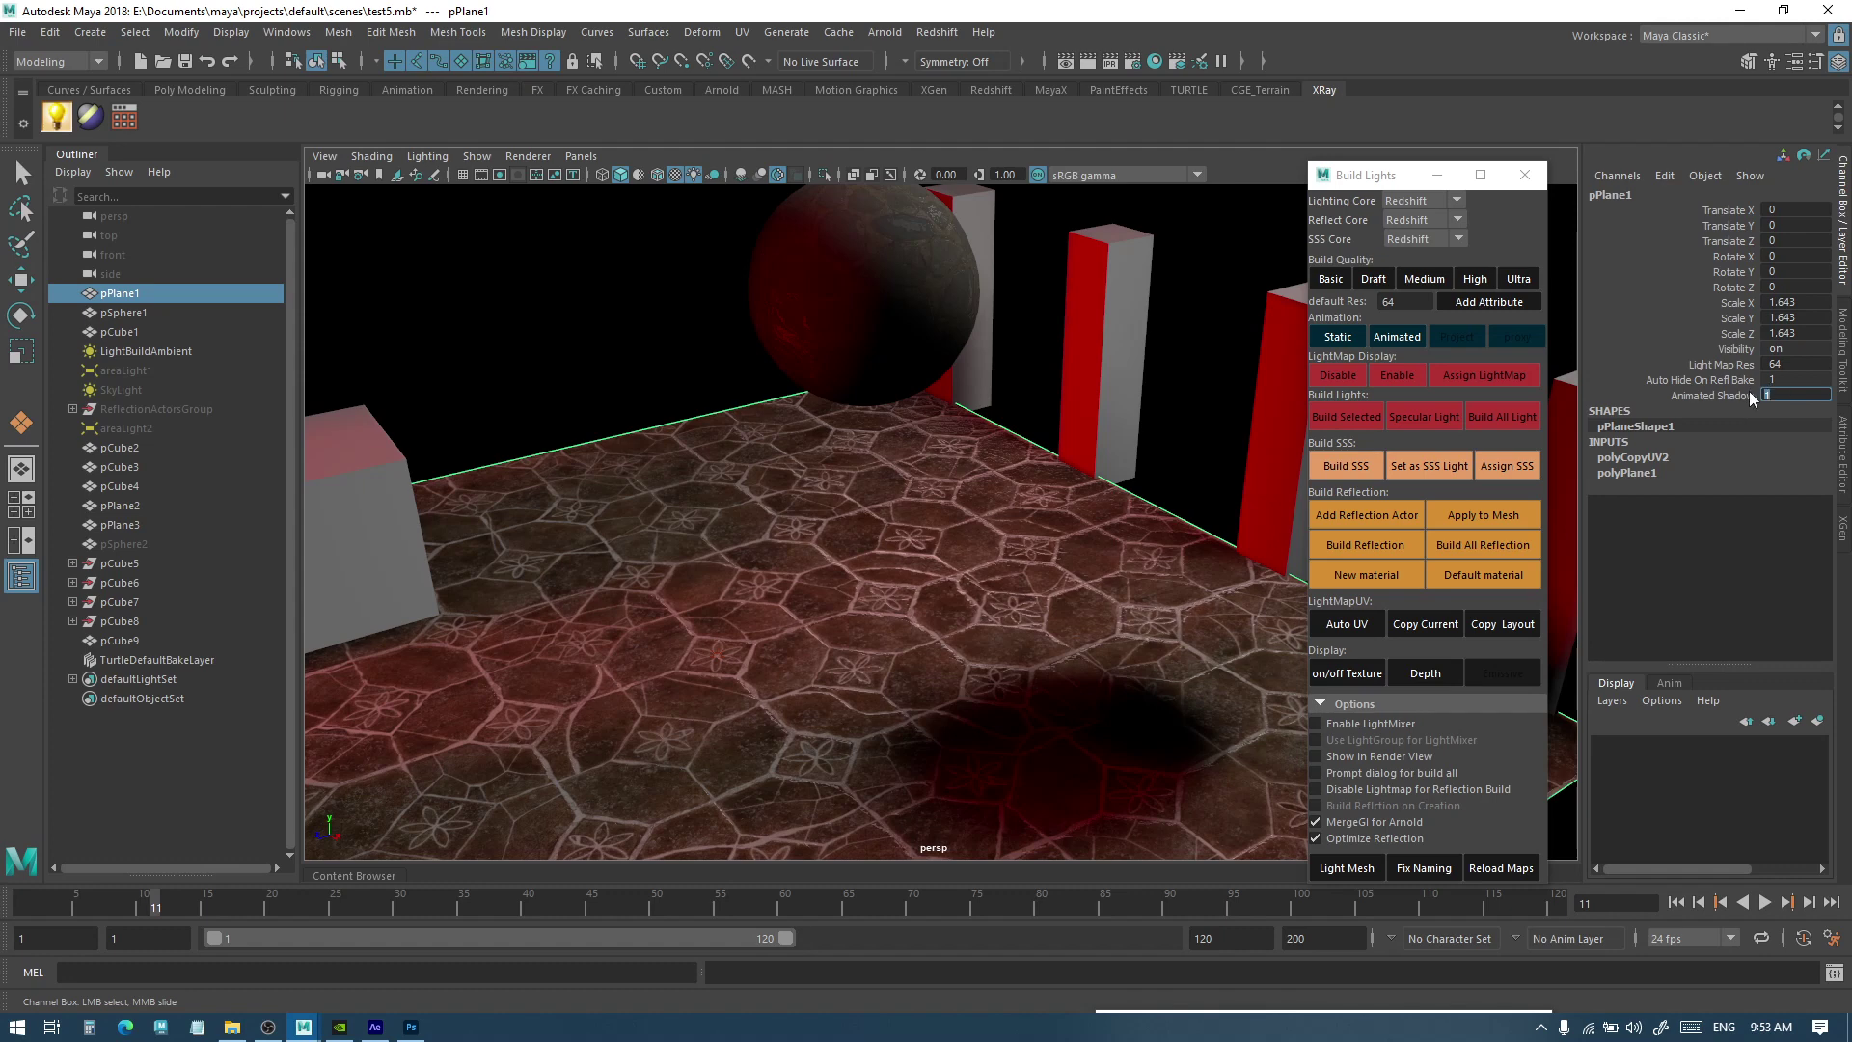
pyautogui.press('Return')
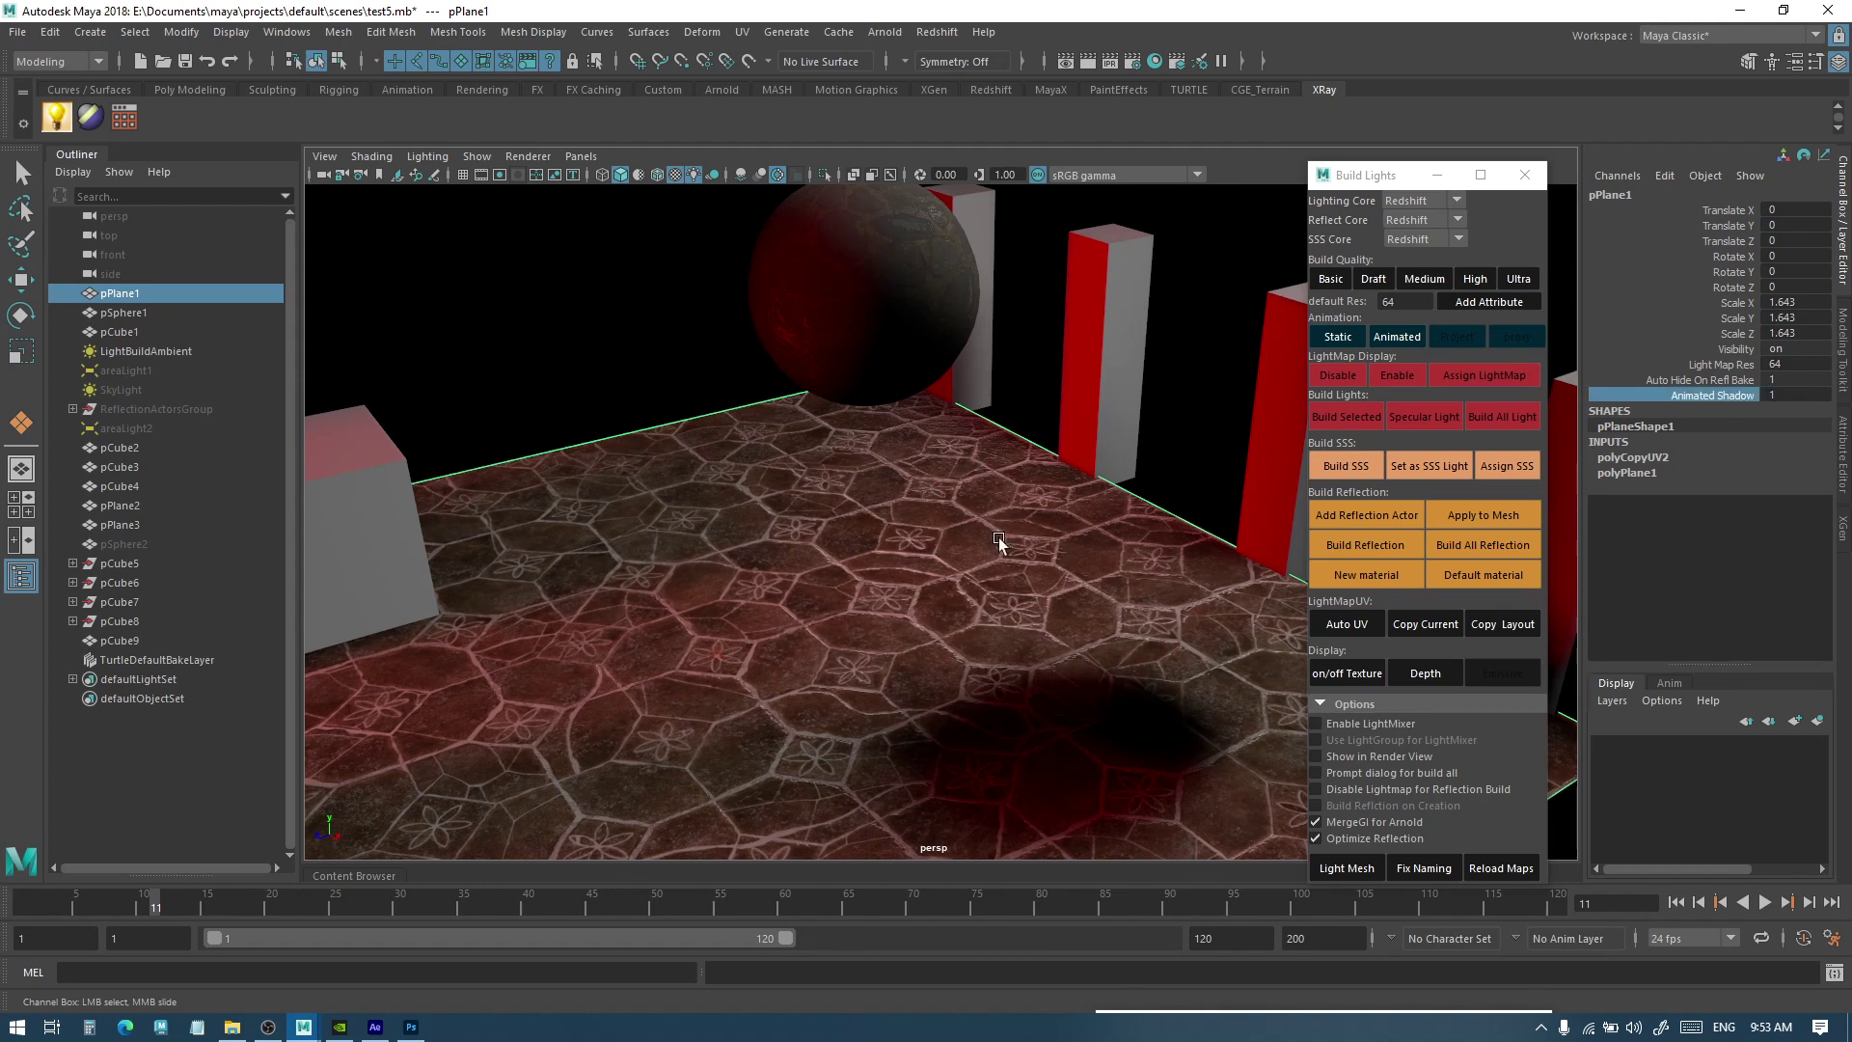
pyautogui.keyDown('alt'); pyautogui.moveTo(1001, 576); pyautogui.dragTo(1283, 404); pyautogui.keyUp('alt')
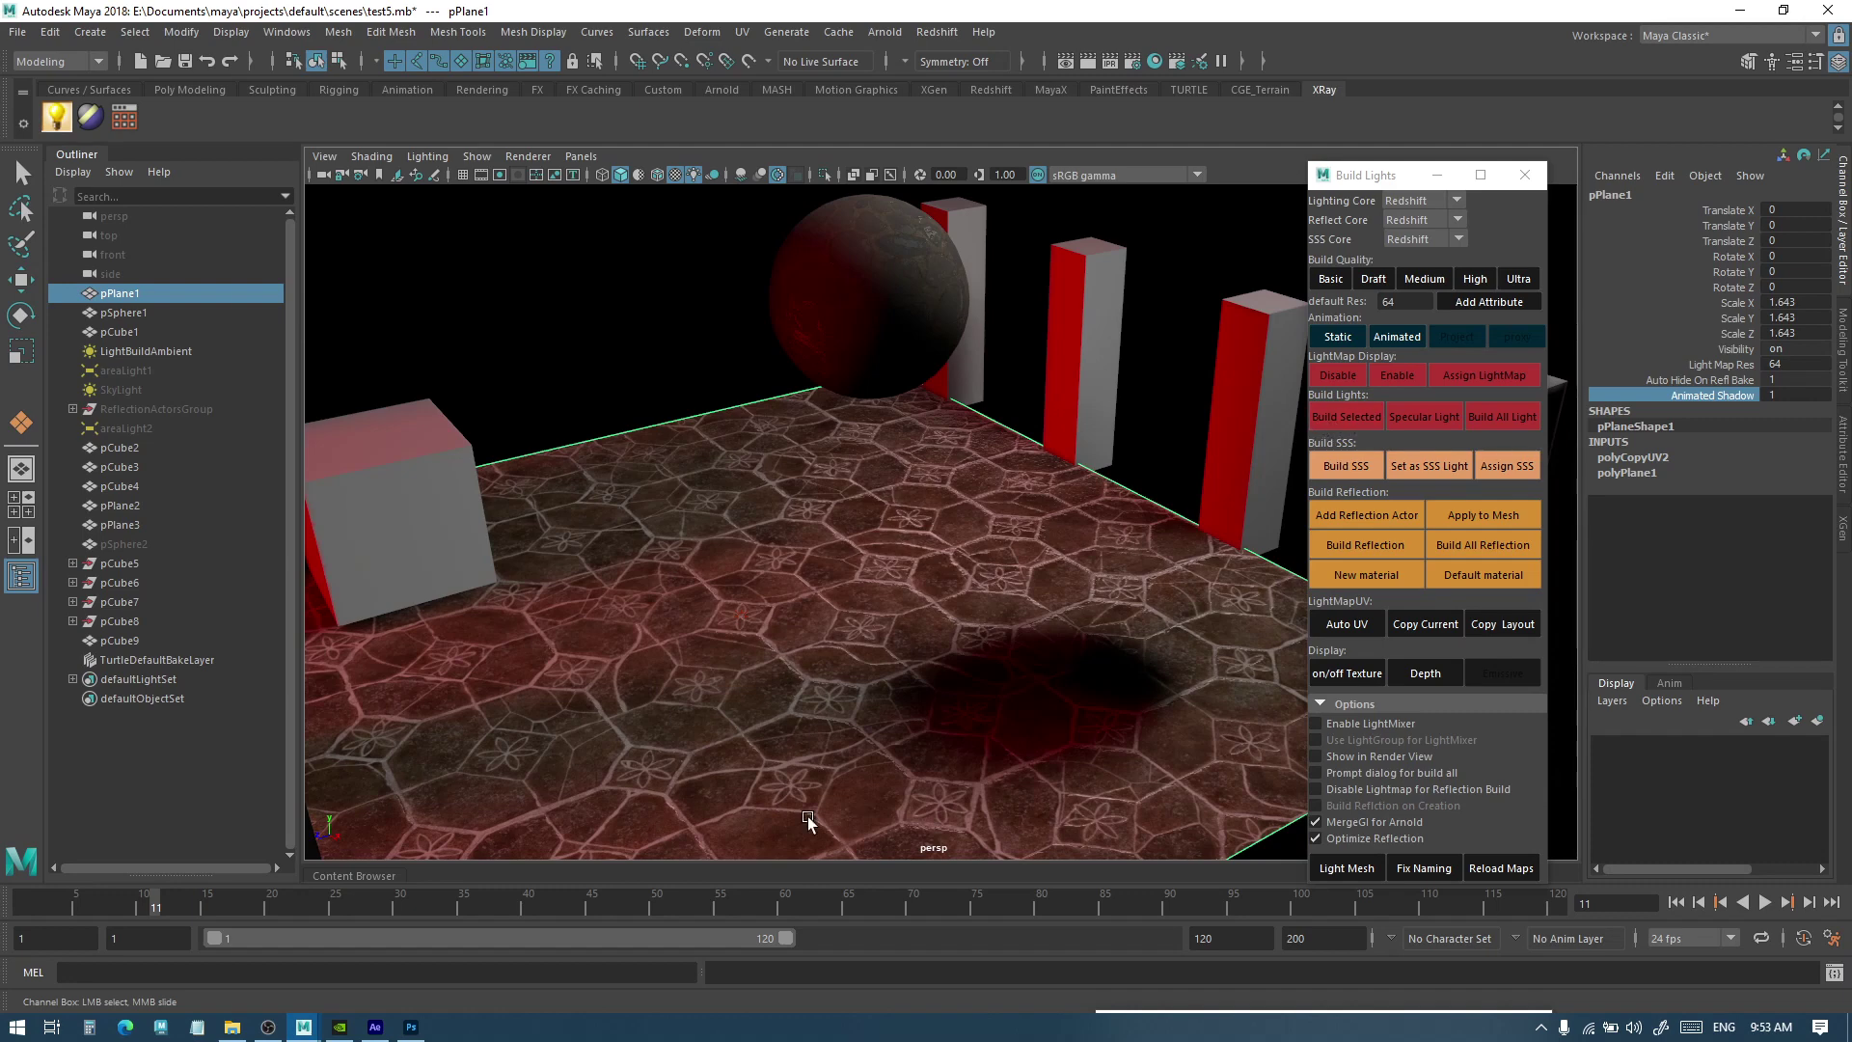
# Shorten the timeline by setting both the playback end and the animation end to frame 25
pyautogui.moveTo(43, 901); pyautogui.dragTo(334, 911)
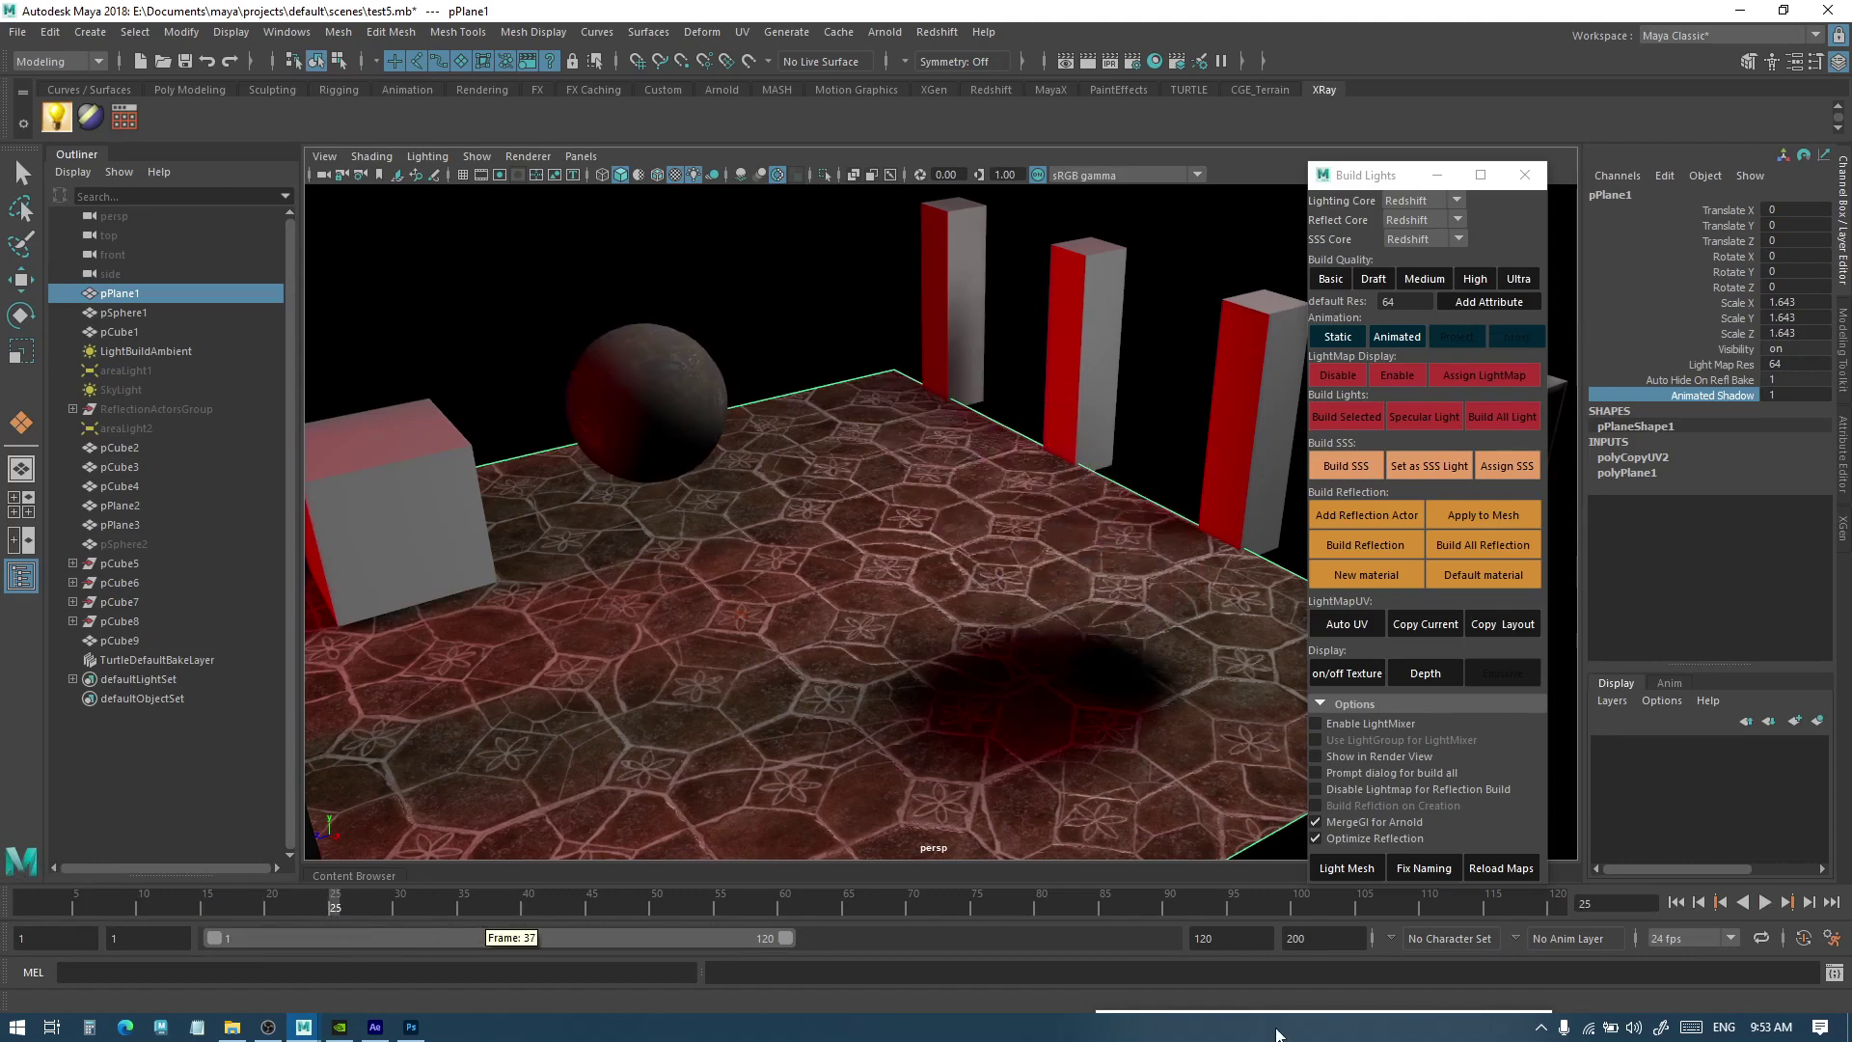
pyautogui.doubleClick(1240, 946)
pyautogui.write('25')
pyautogui.press('Return')
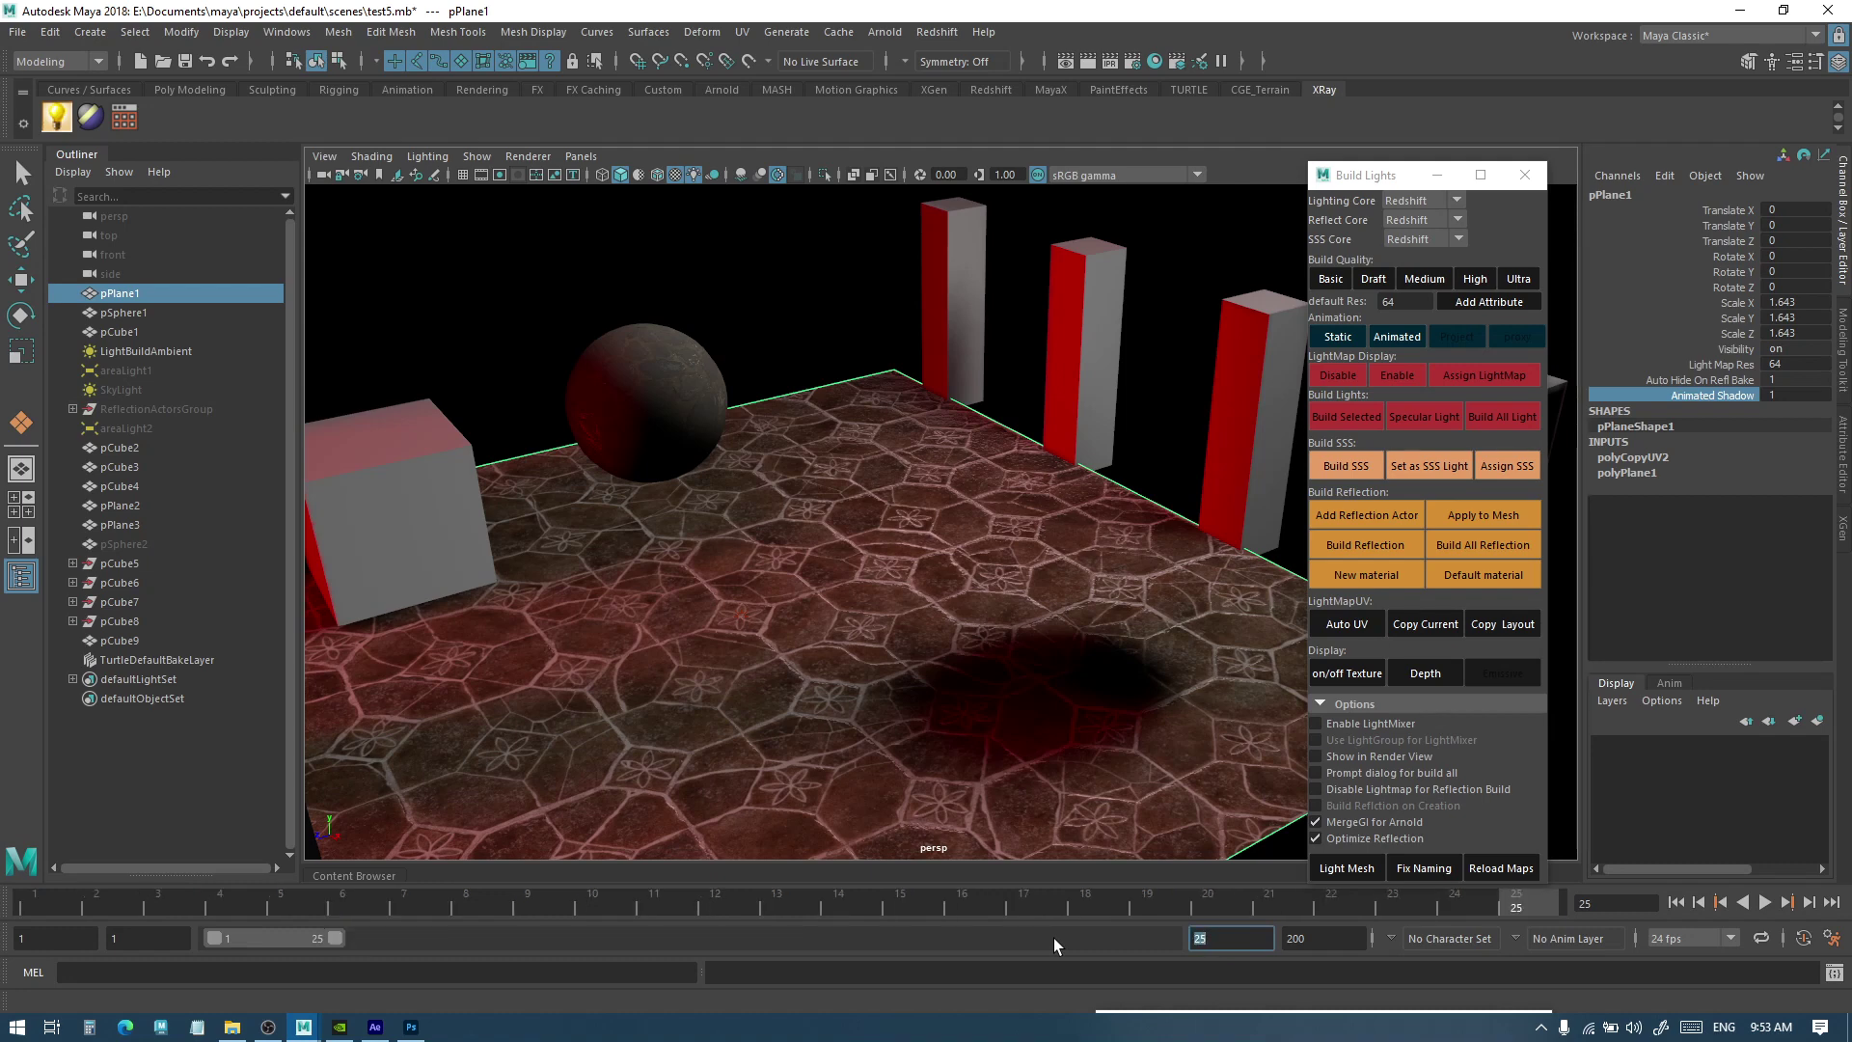
pyautogui.click(1350, 940)
pyautogui.write('25')
pyautogui.press('Return')
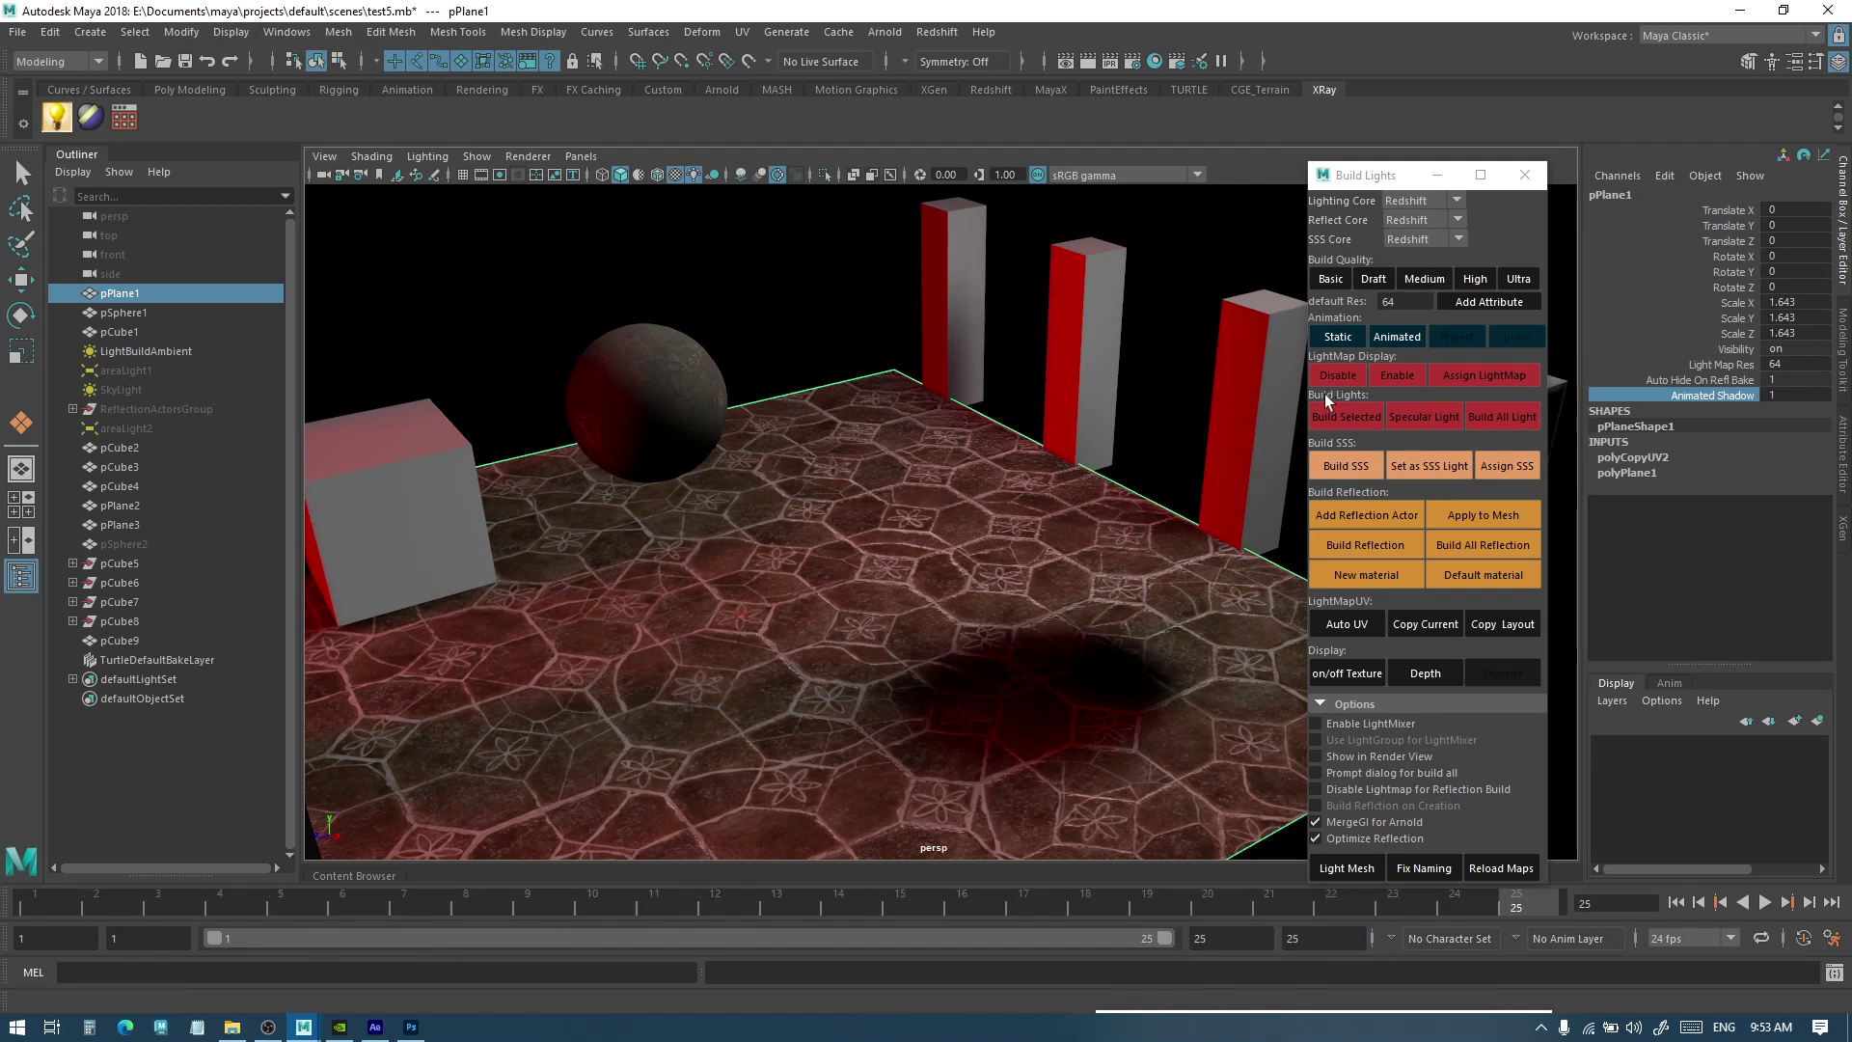
# Build the lighting for the selected floor plane and play through the frames to check the animated shadow
pyautogui.click(1336, 414)
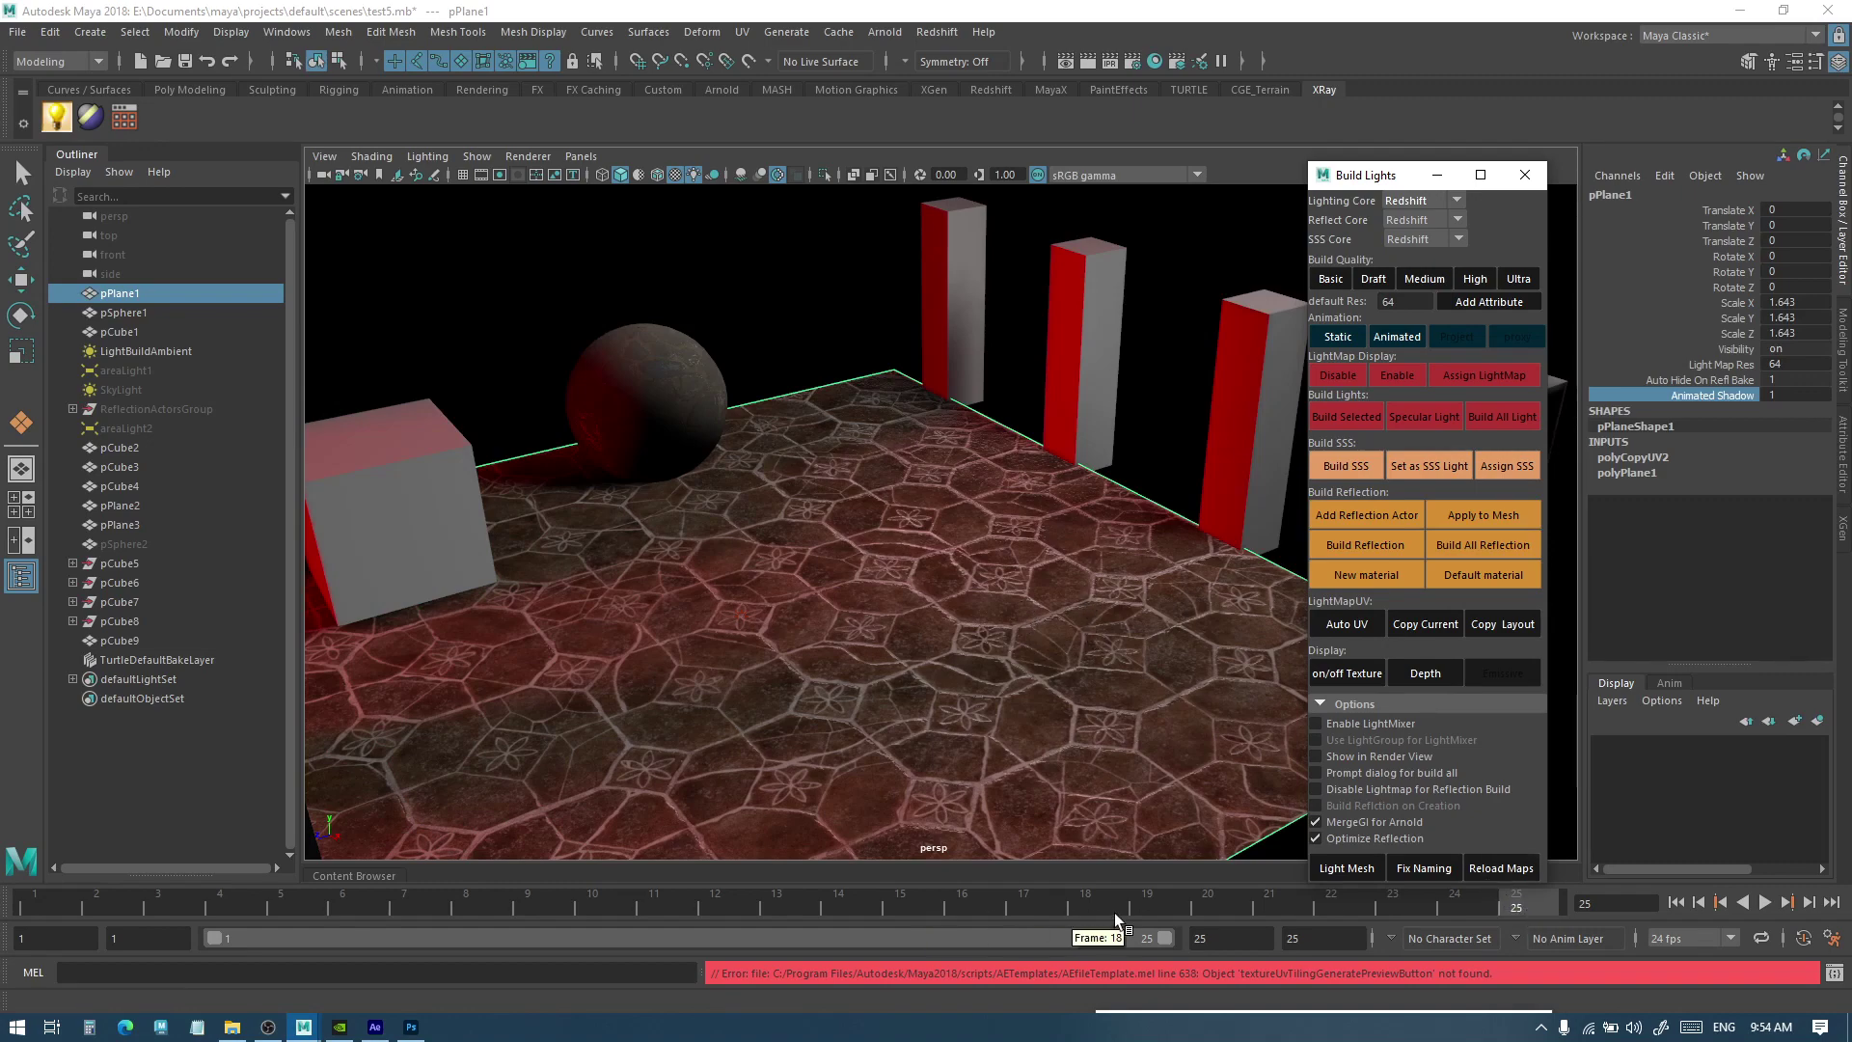
pyautogui.hotkey('alt', 'v')
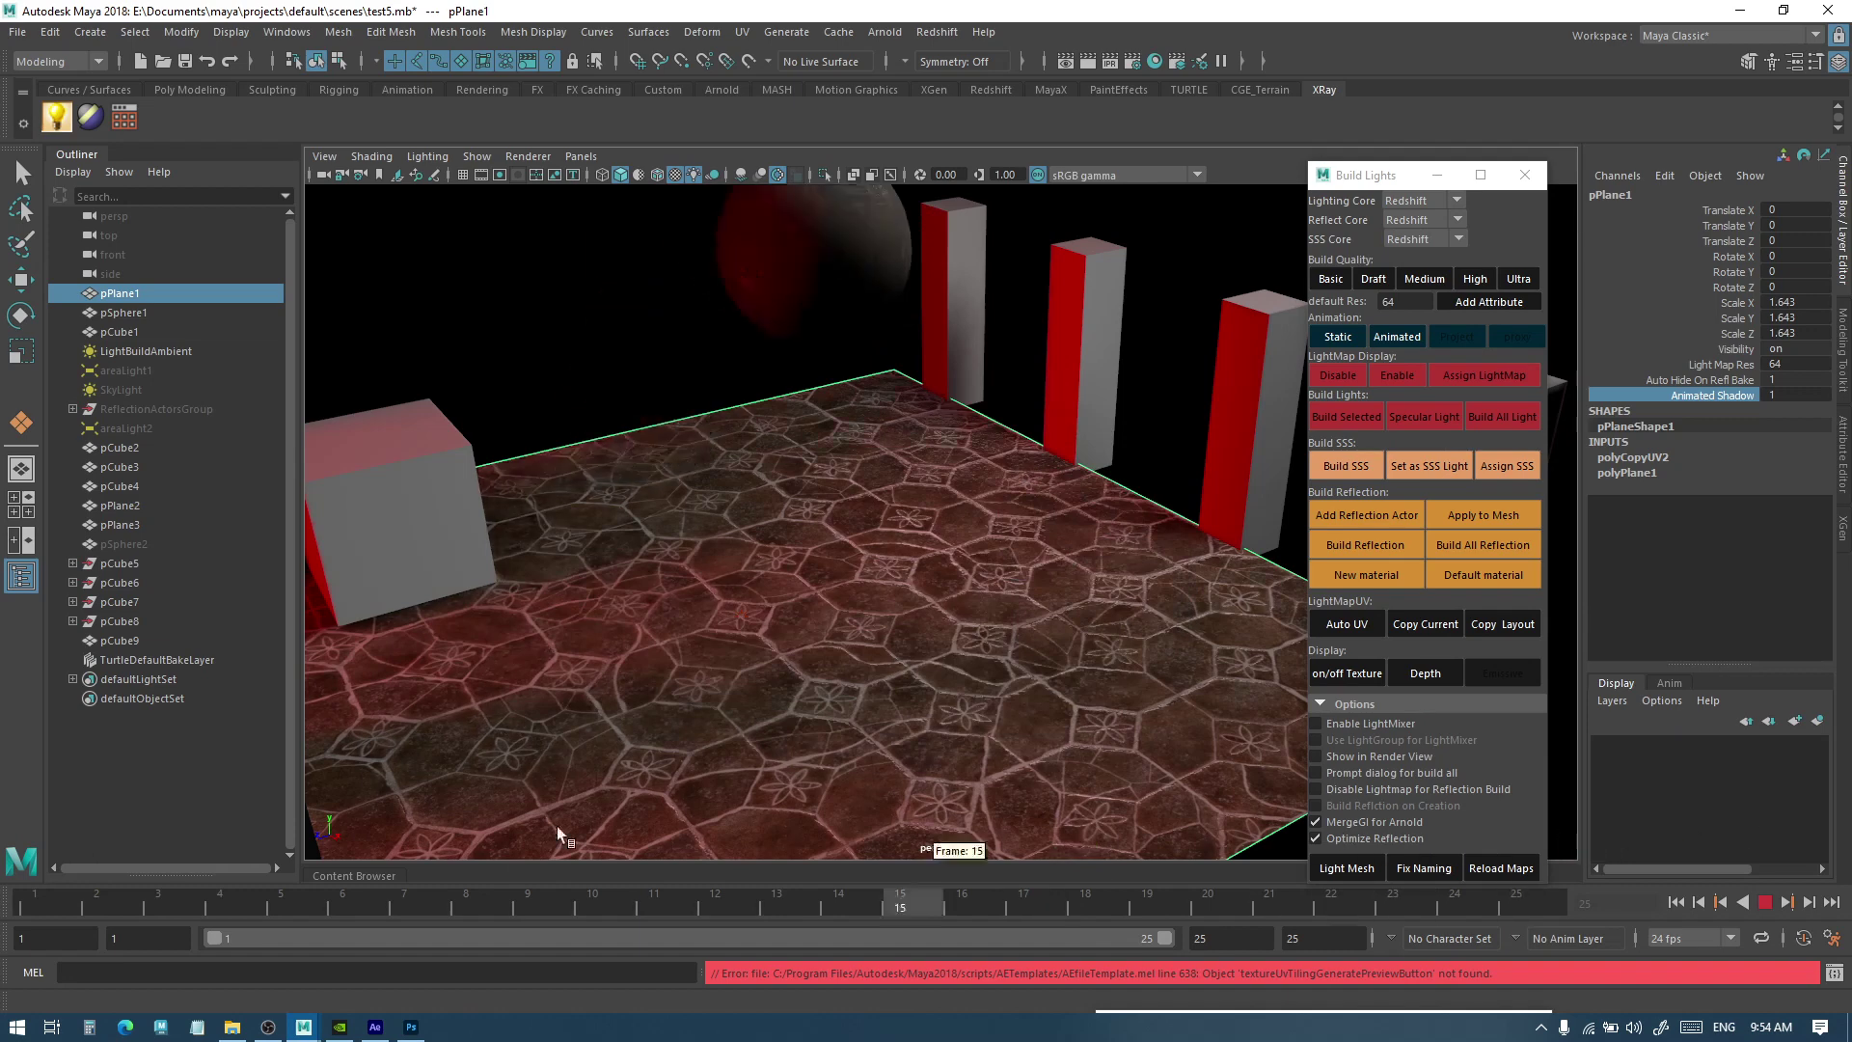
pyautogui.press('Escape')
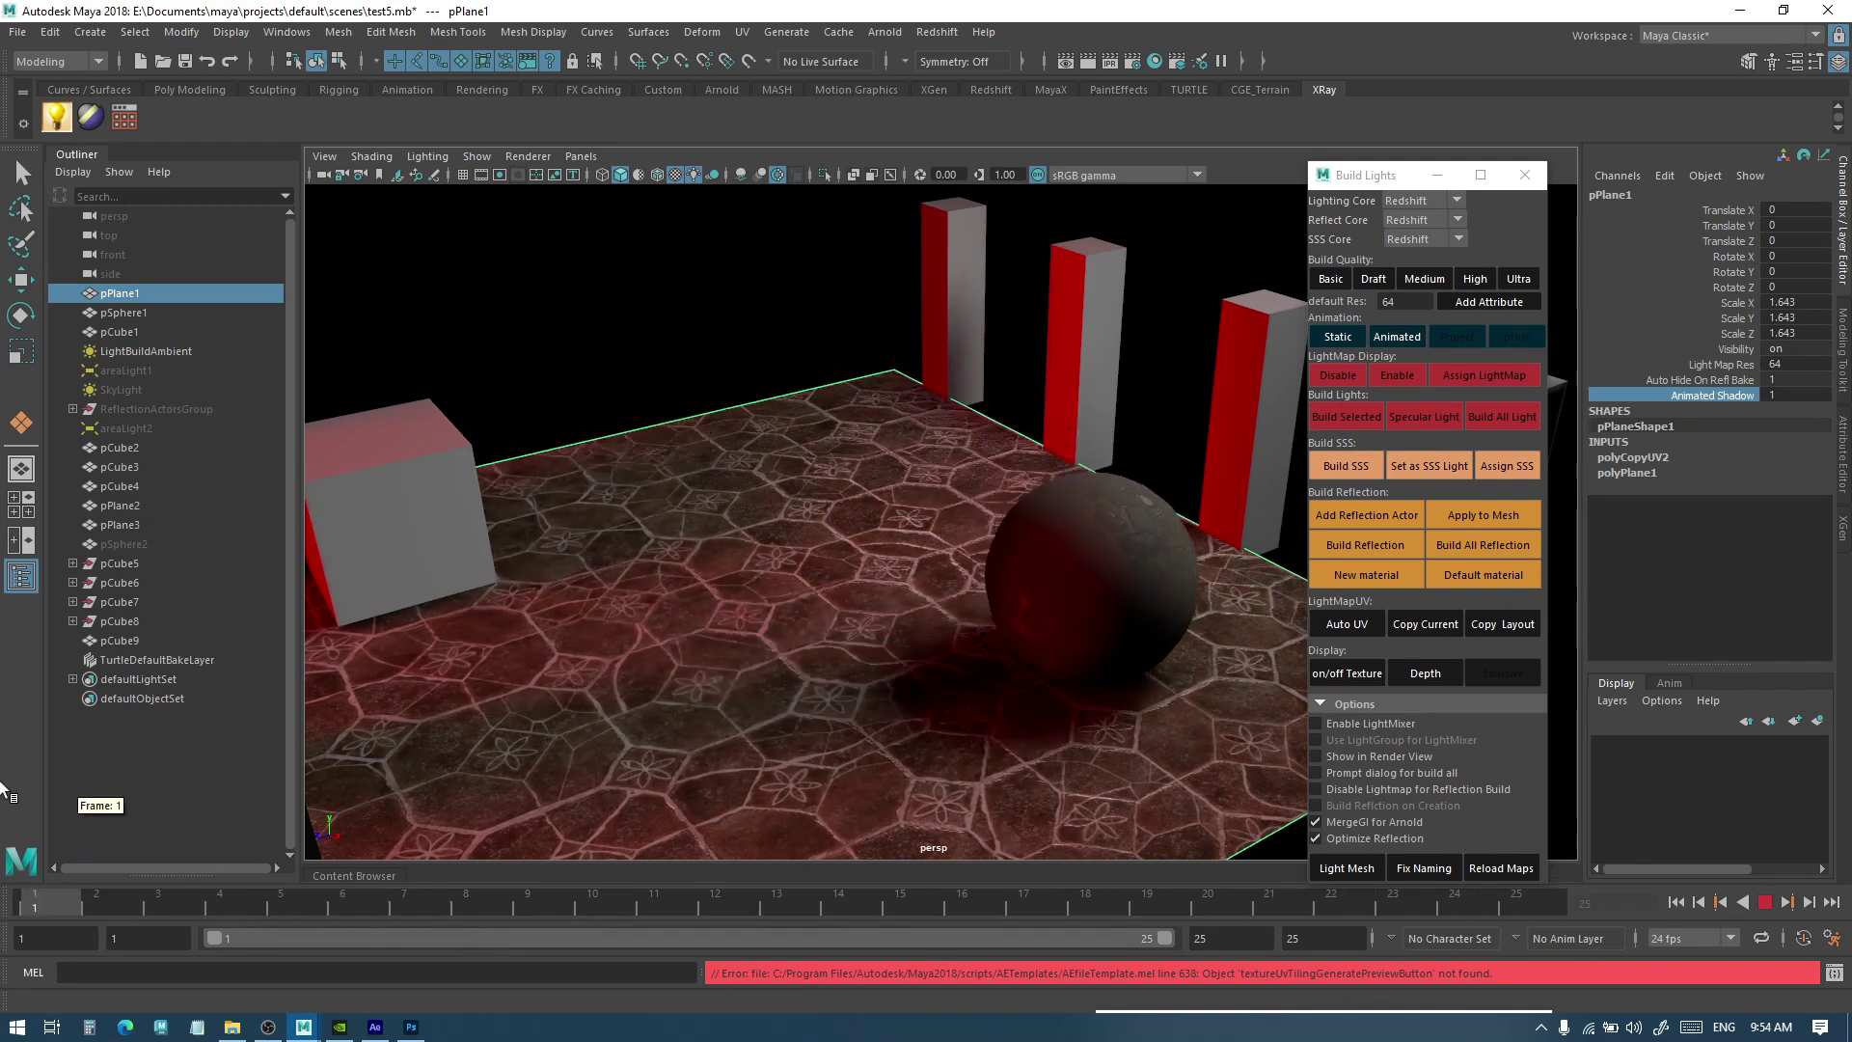
# Mark the sphere as Animated and build its lighting across the frame range
pyautogui.keyDown('alt'); pyautogui.moveTo(972, 565); pyautogui.dragTo(918, 626, button='middle'); pyautogui.keyUp('alt')
pyautogui.click(942, 585)
pyautogui.scroll(-2, 926, 625)
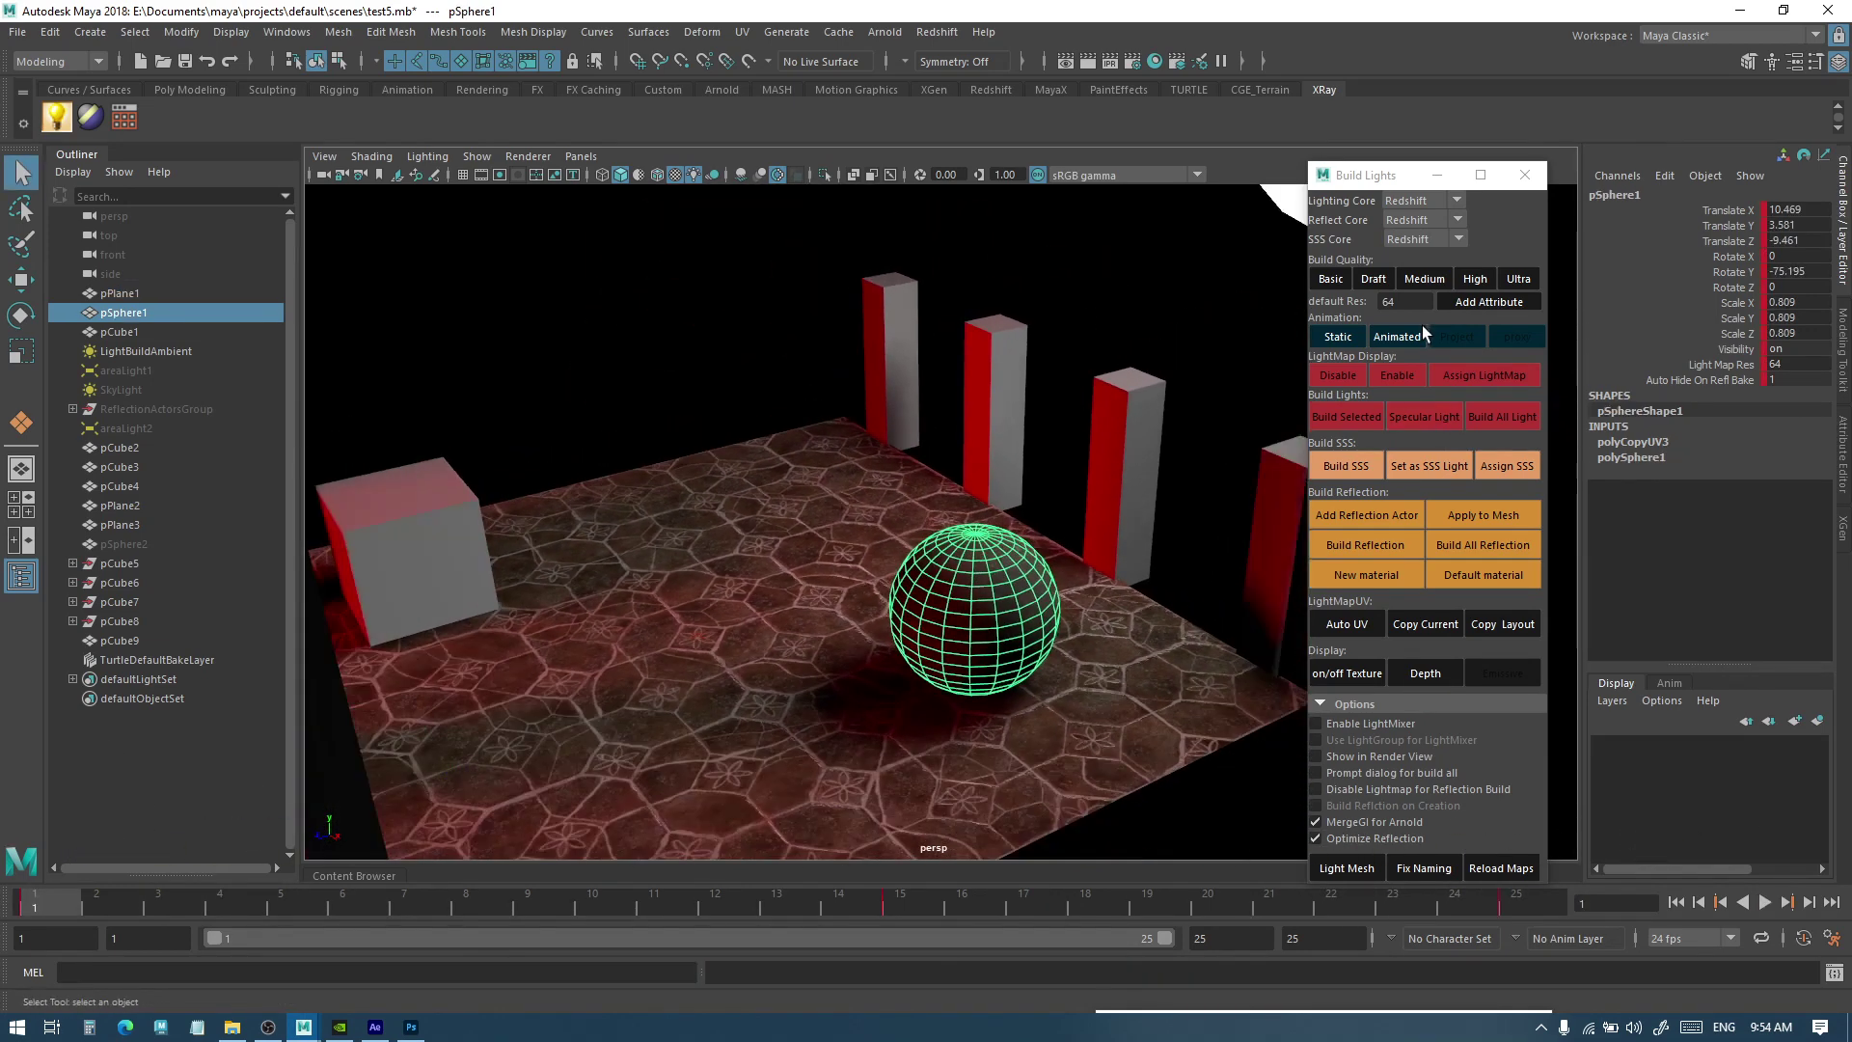
pyautogui.click(1424, 335)
pyautogui.scroll(2, 1043, 424)
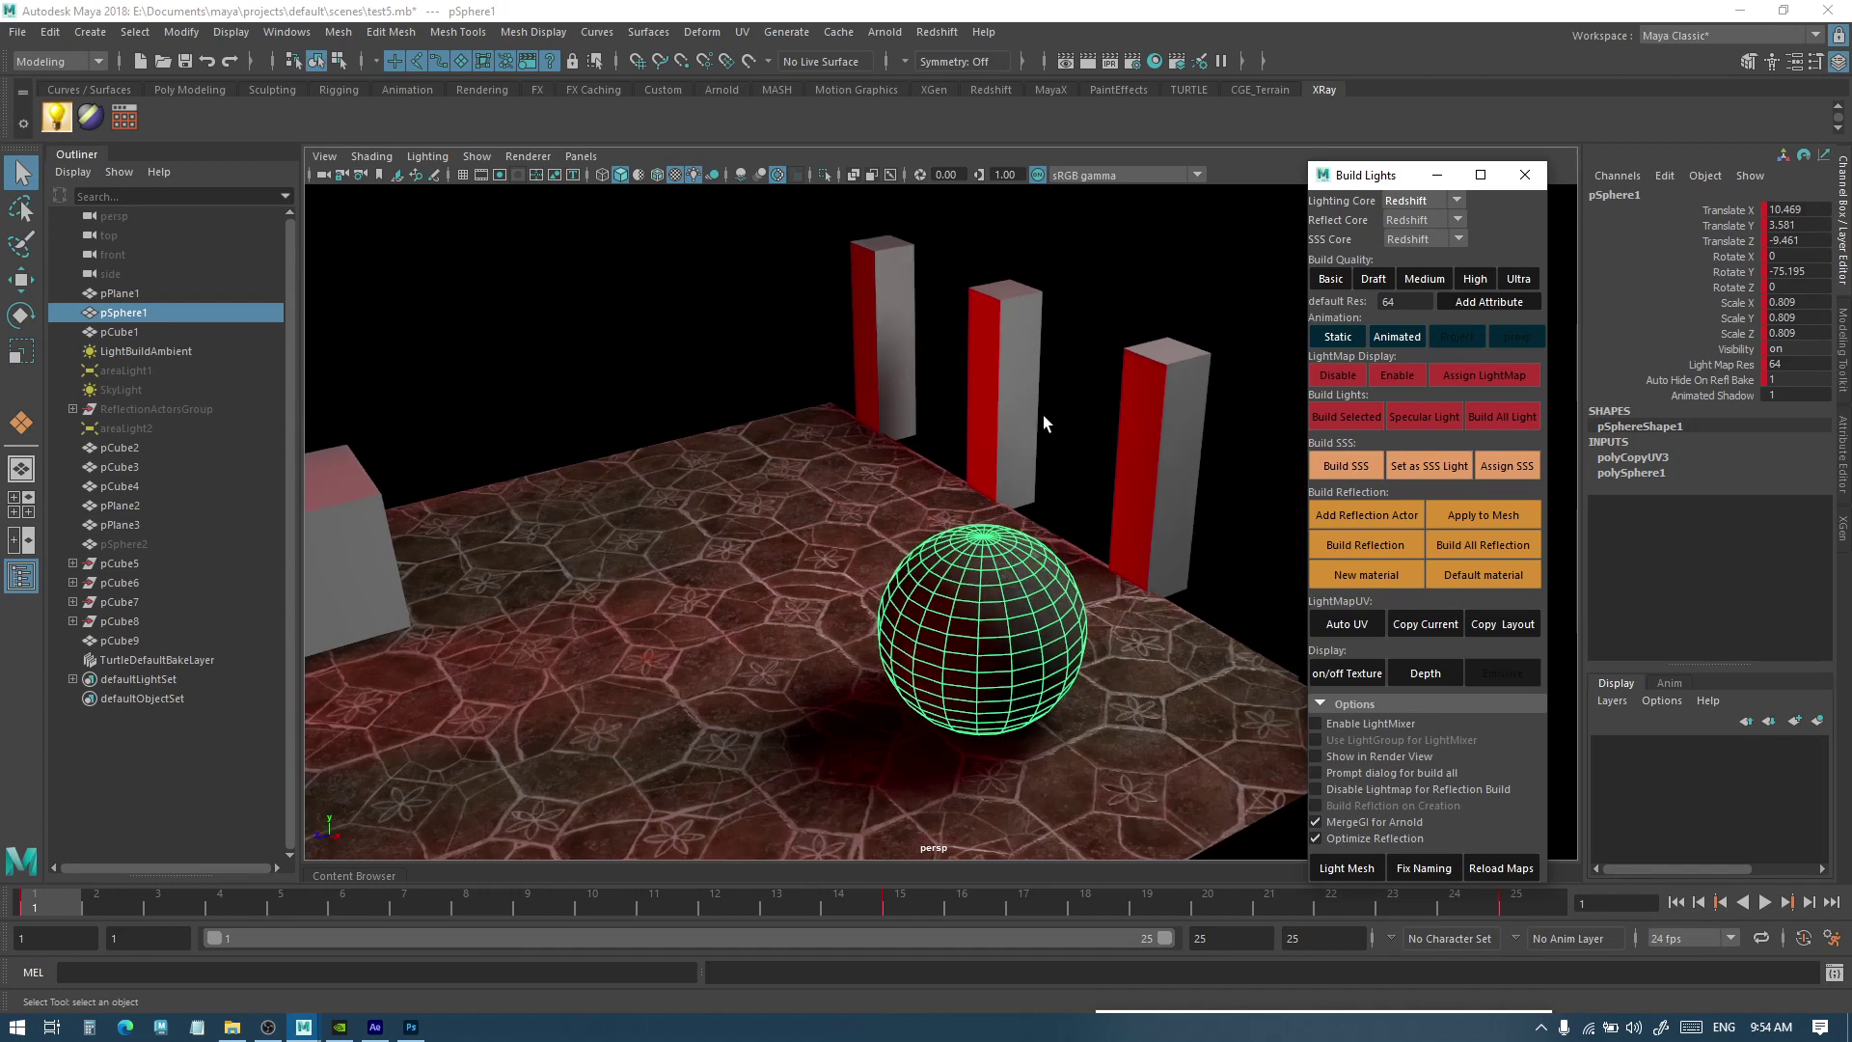
pyautogui.click(1341, 422)
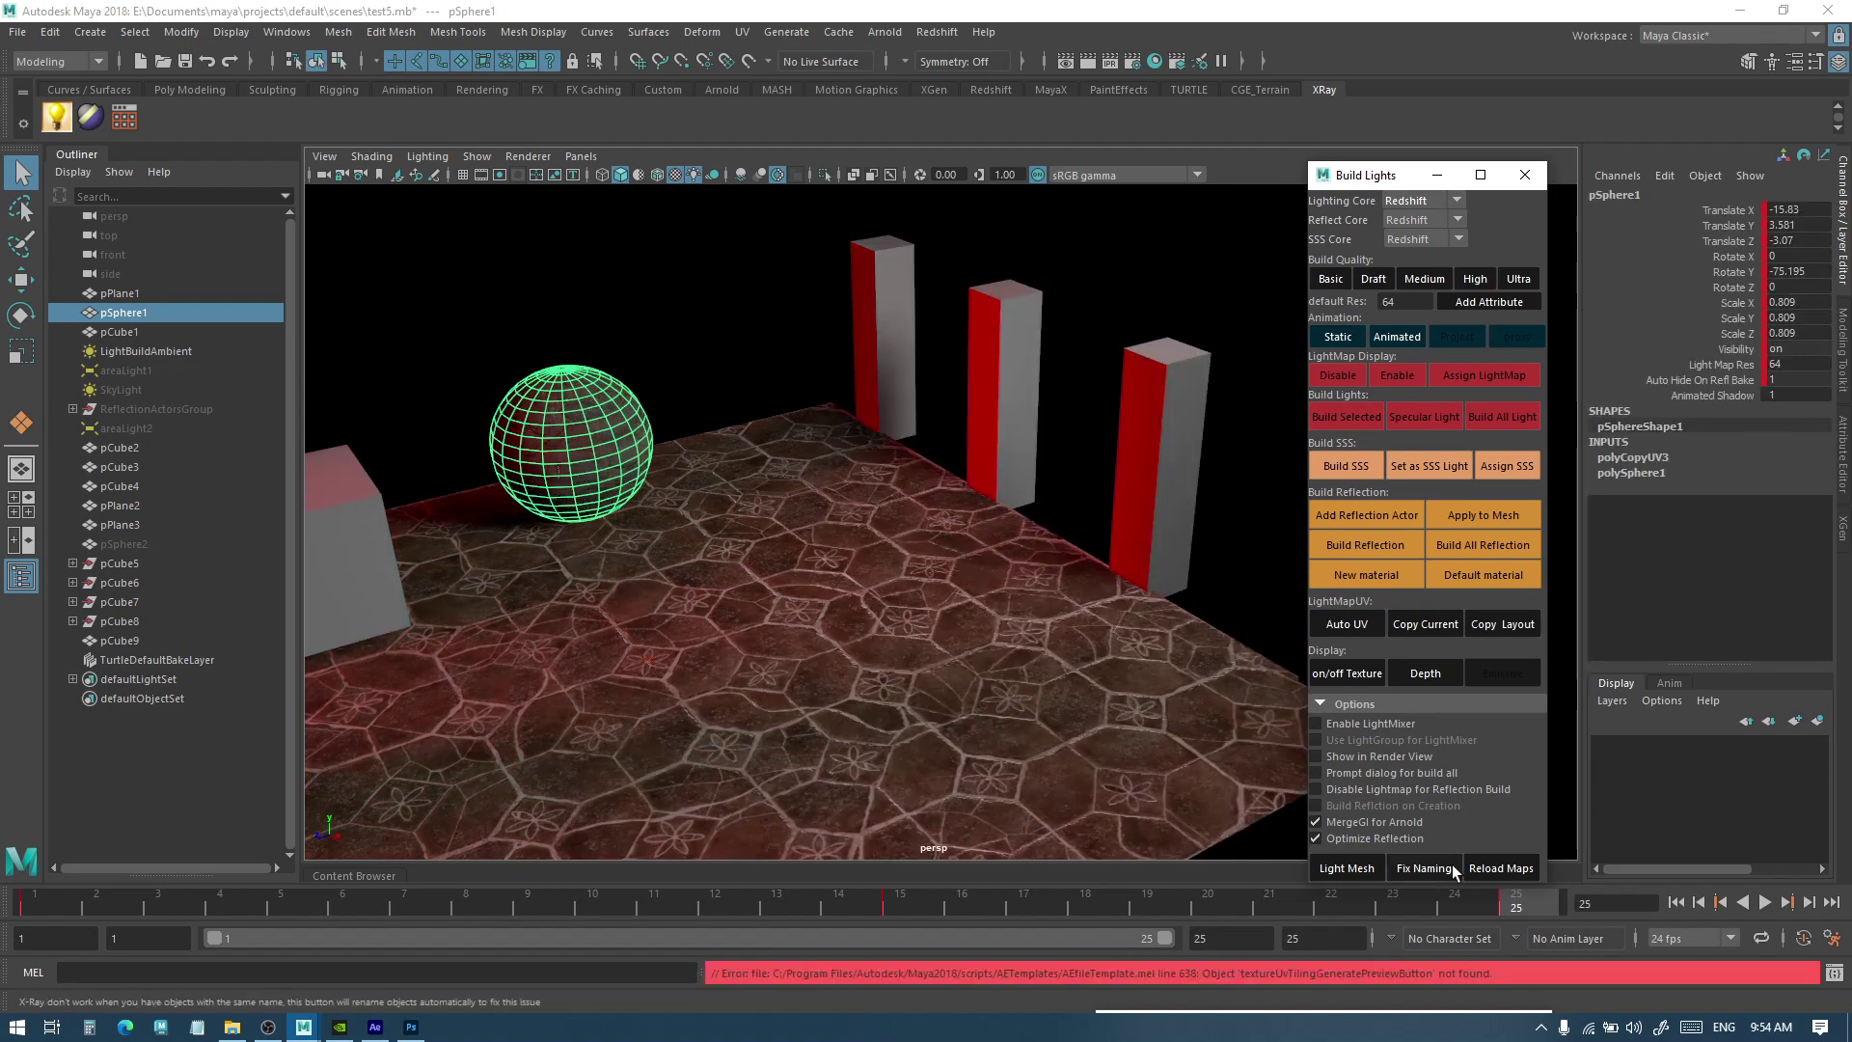
# Scrub back to frame 1 with nothing selected and inspect the sphere's baked lighting up close
pyautogui.moveTo(1510, 902)
pyautogui.mouseDown()
pyautogui.moveTo(36, 878)
pyautogui.moveTo(1365, 880)
pyautogui.mouseUp()
pyautogui.click(1149, 258)
pyautogui.moveTo(1508, 903); pyautogui.dragTo(390, 881)
pyautogui.click(35, 902)
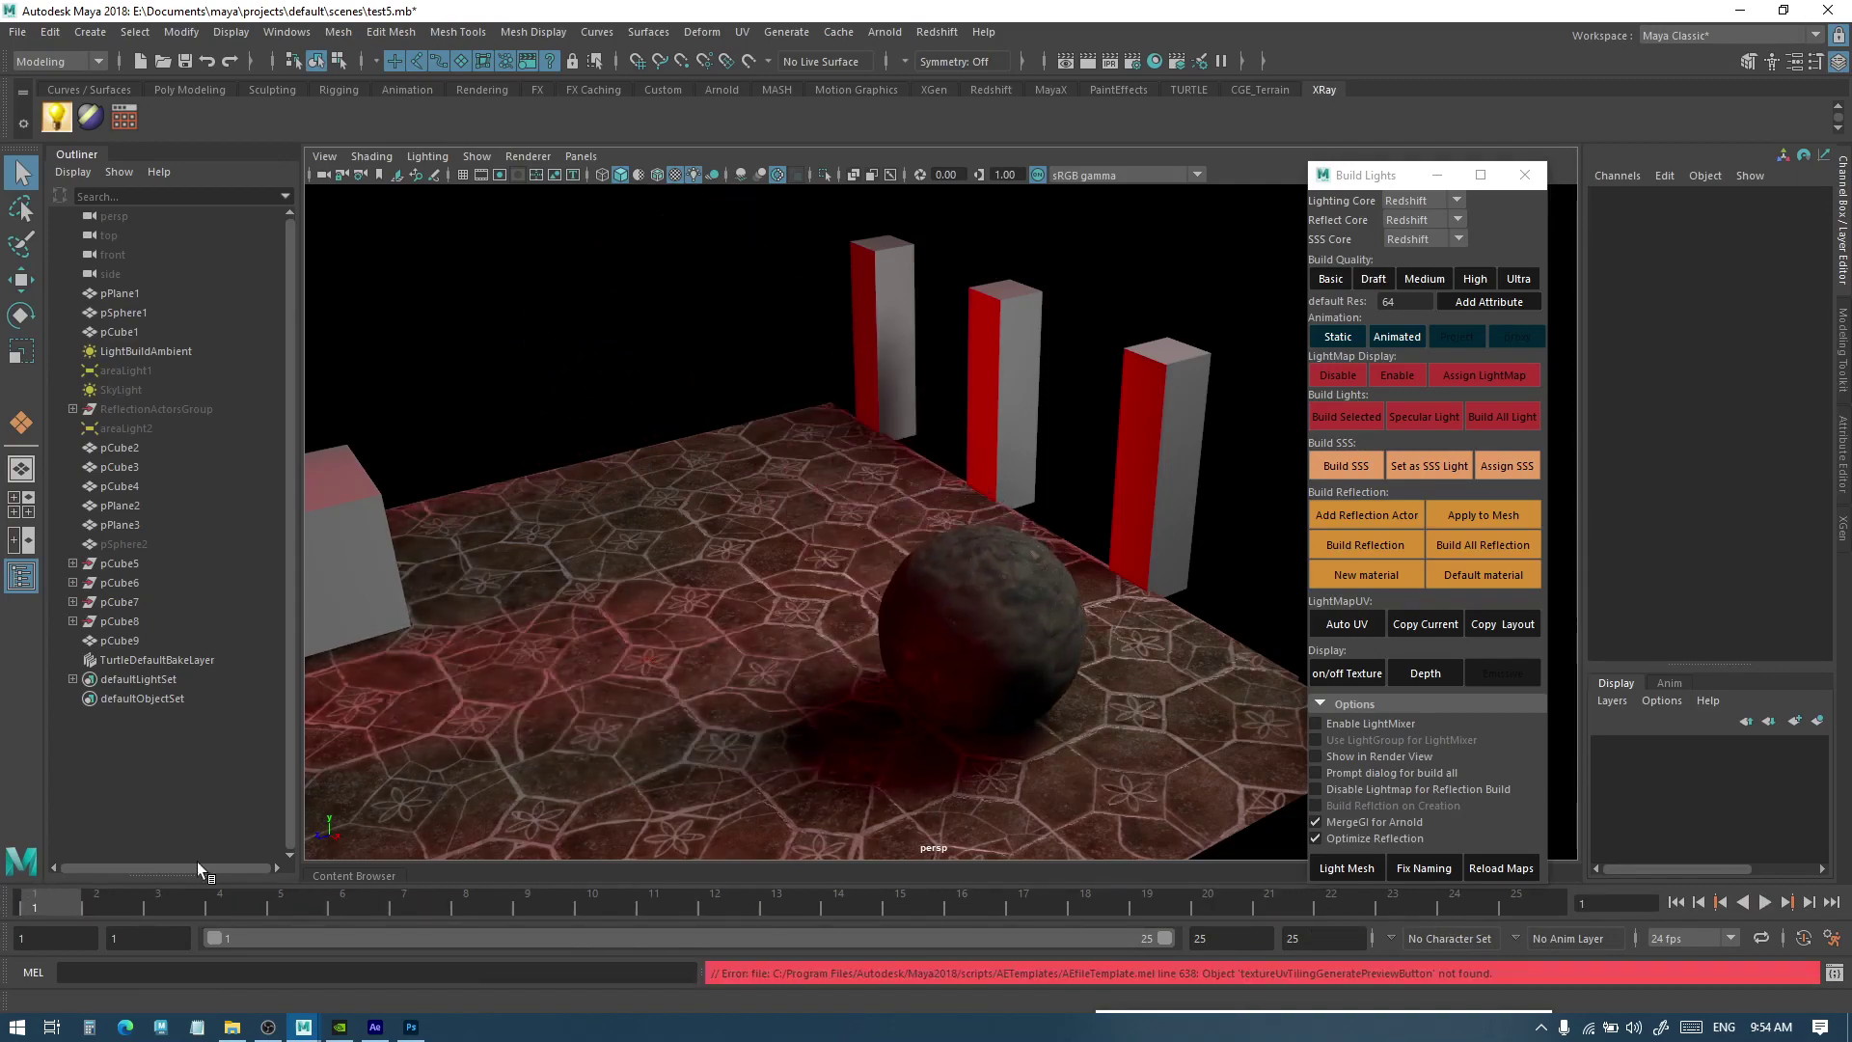
pyautogui.keyDown('alt'); pyautogui.moveTo(876, 765); pyautogui.dragTo(900, 406); pyautogui.keyUp('alt')
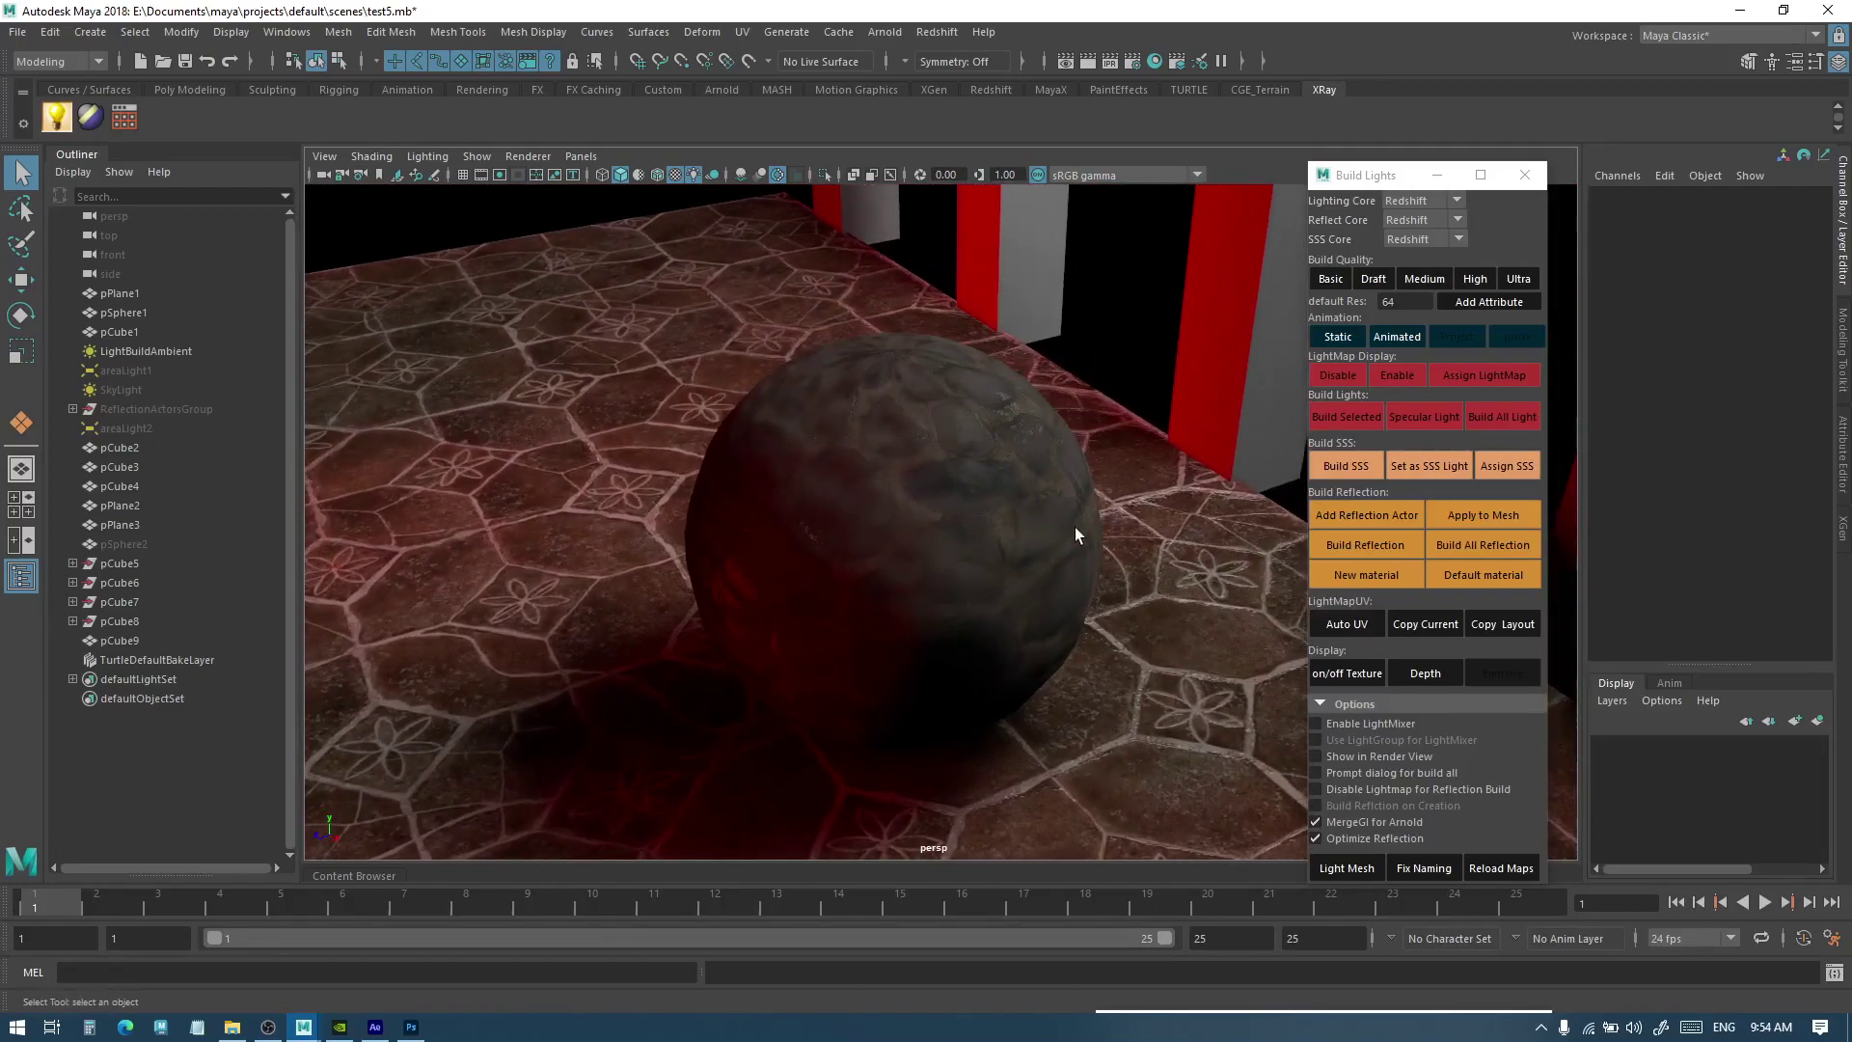
pyautogui.keyDown('alt'); pyautogui.moveTo(1074, 526); pyautogui.dragTo(895, 560); pyautogui.keyUp('alt')
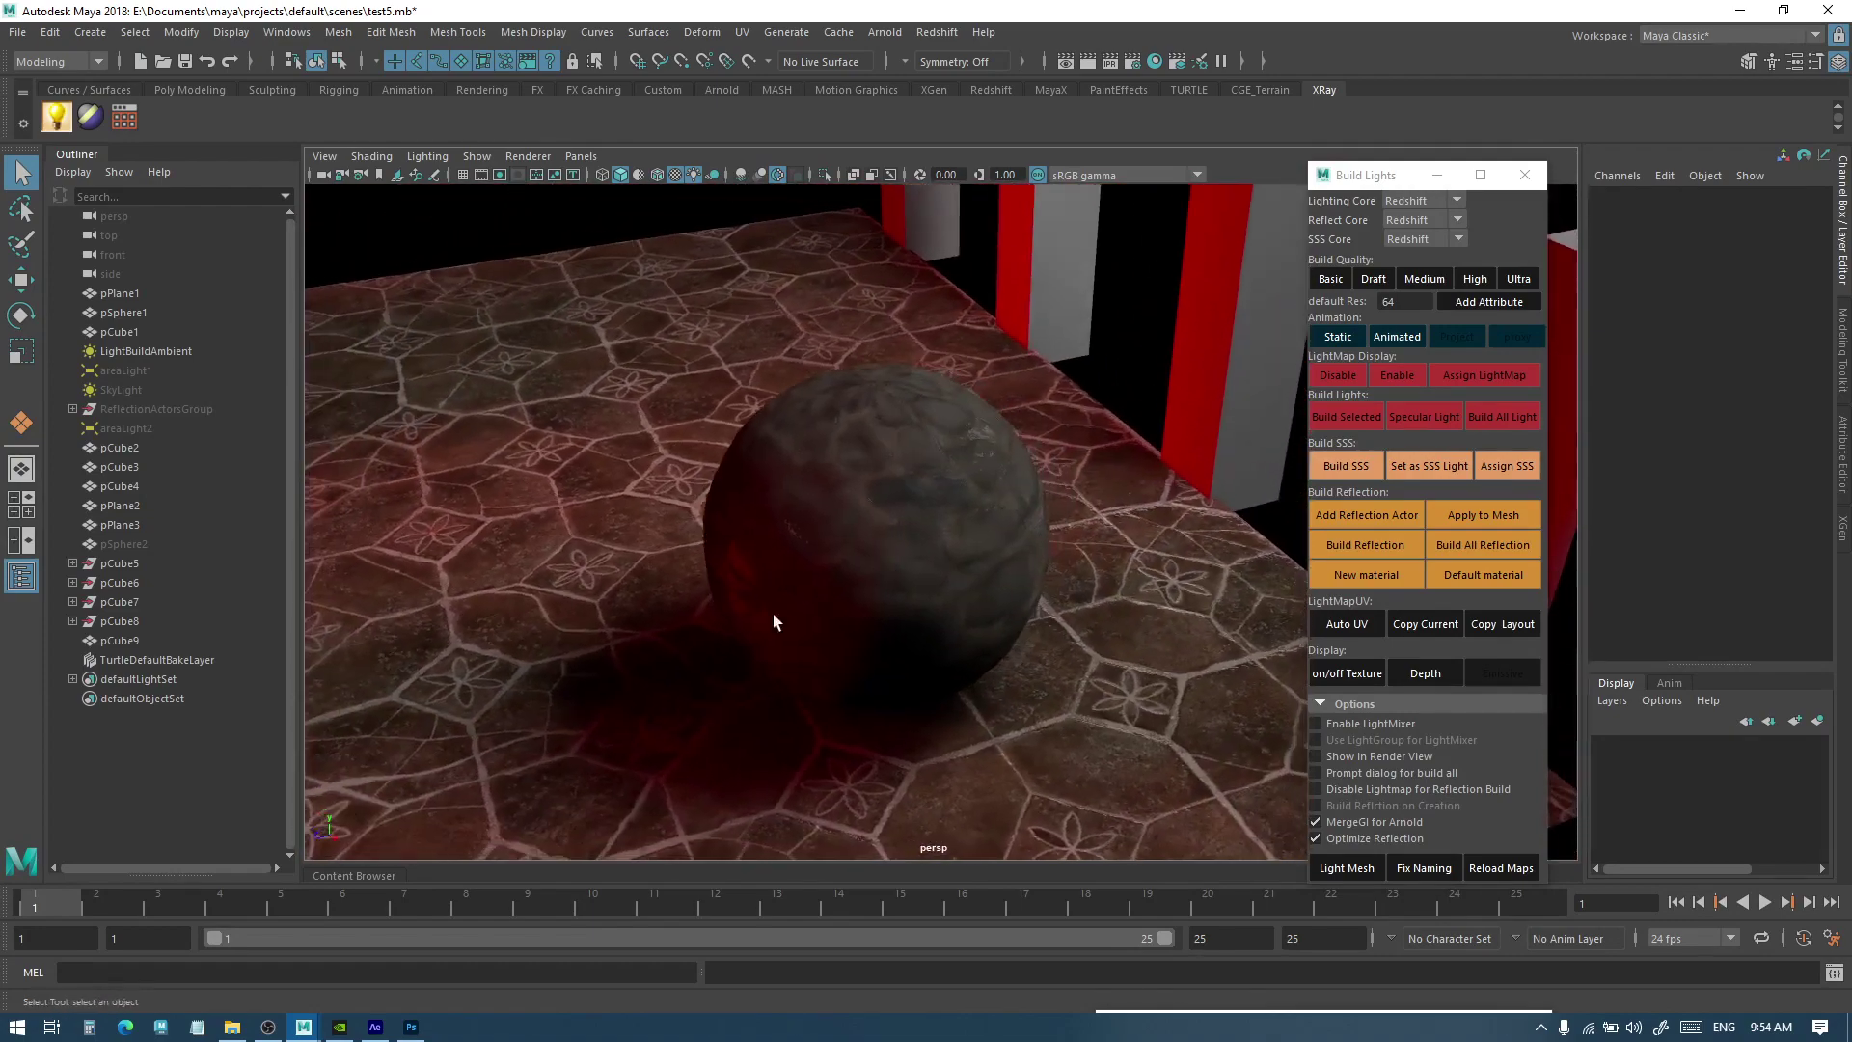
# Set the Bump Depth of the sphere material's bump node to 0 and rebuild the lighting for the sphere
pyautogui.click(911, 485)
pyautogui.hotkey('ctrl', 'a')
pyautogui.moveTo(1380, 174); pyautogui.dragTo(1226, 171)
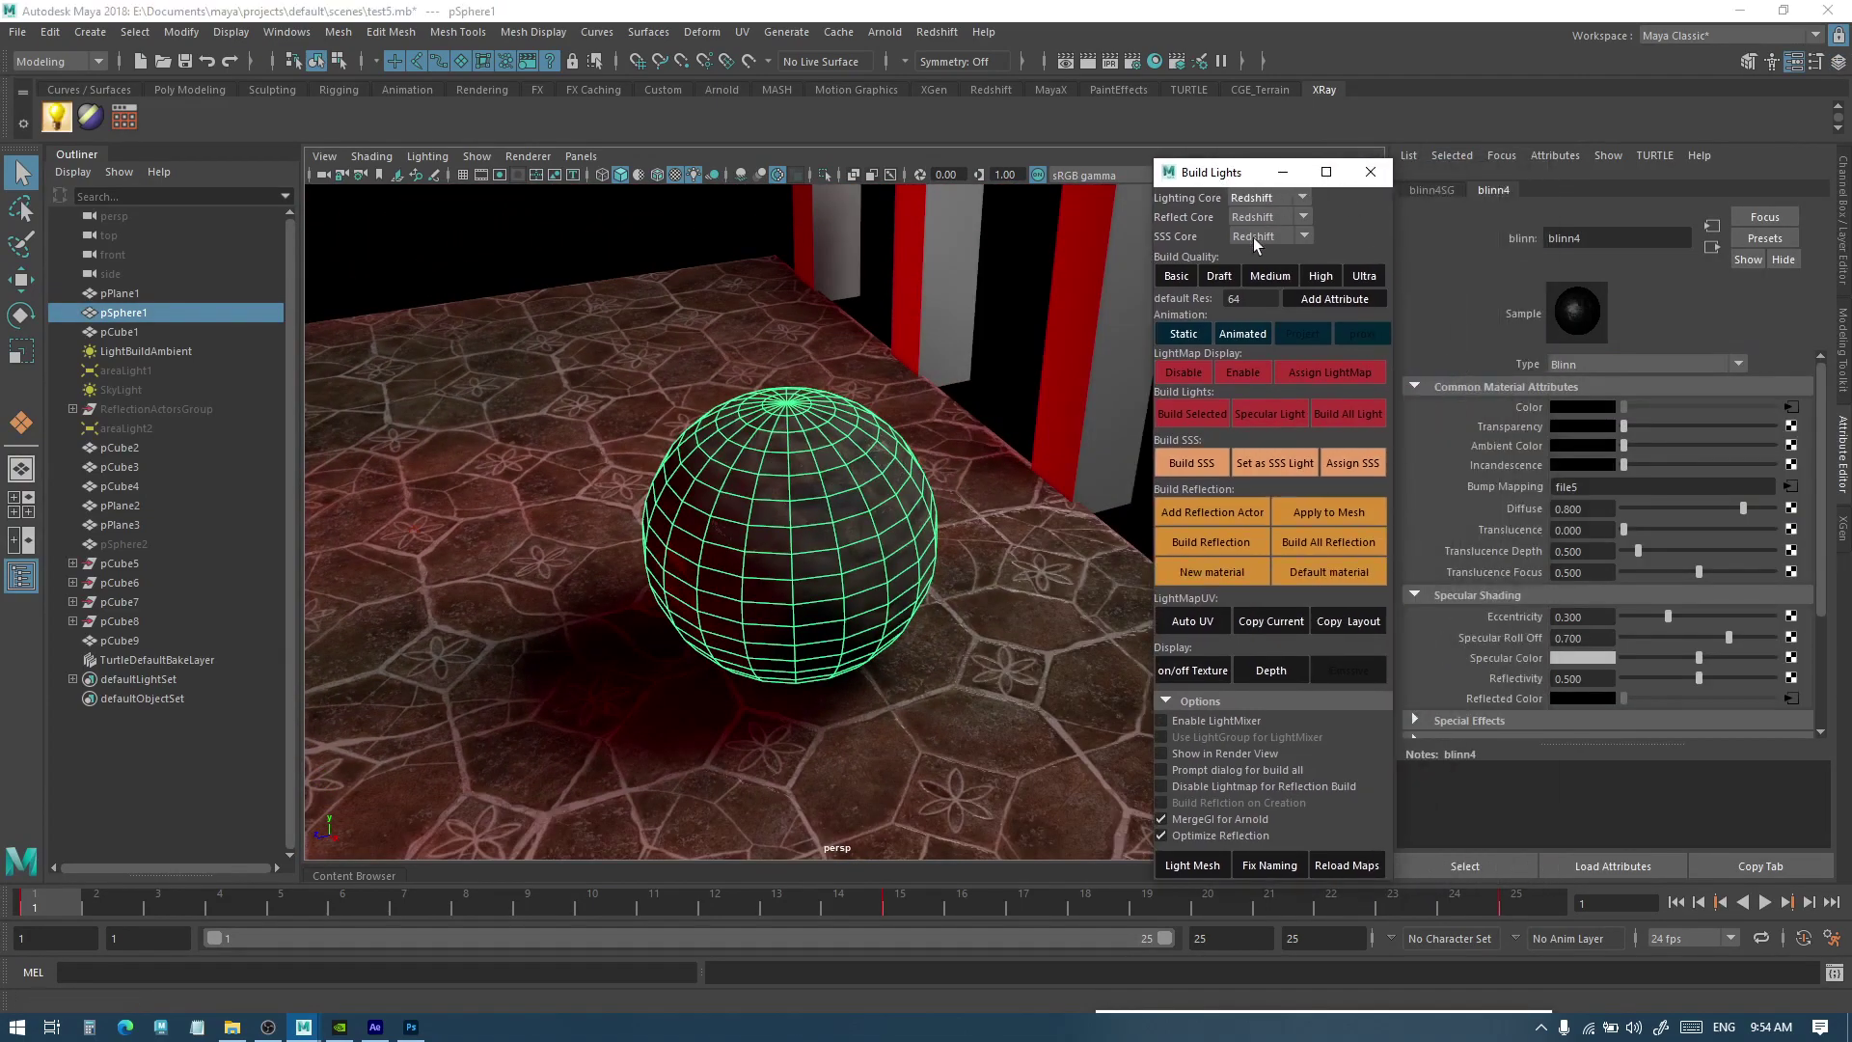
pyautogui.rightClick(1485, 483)
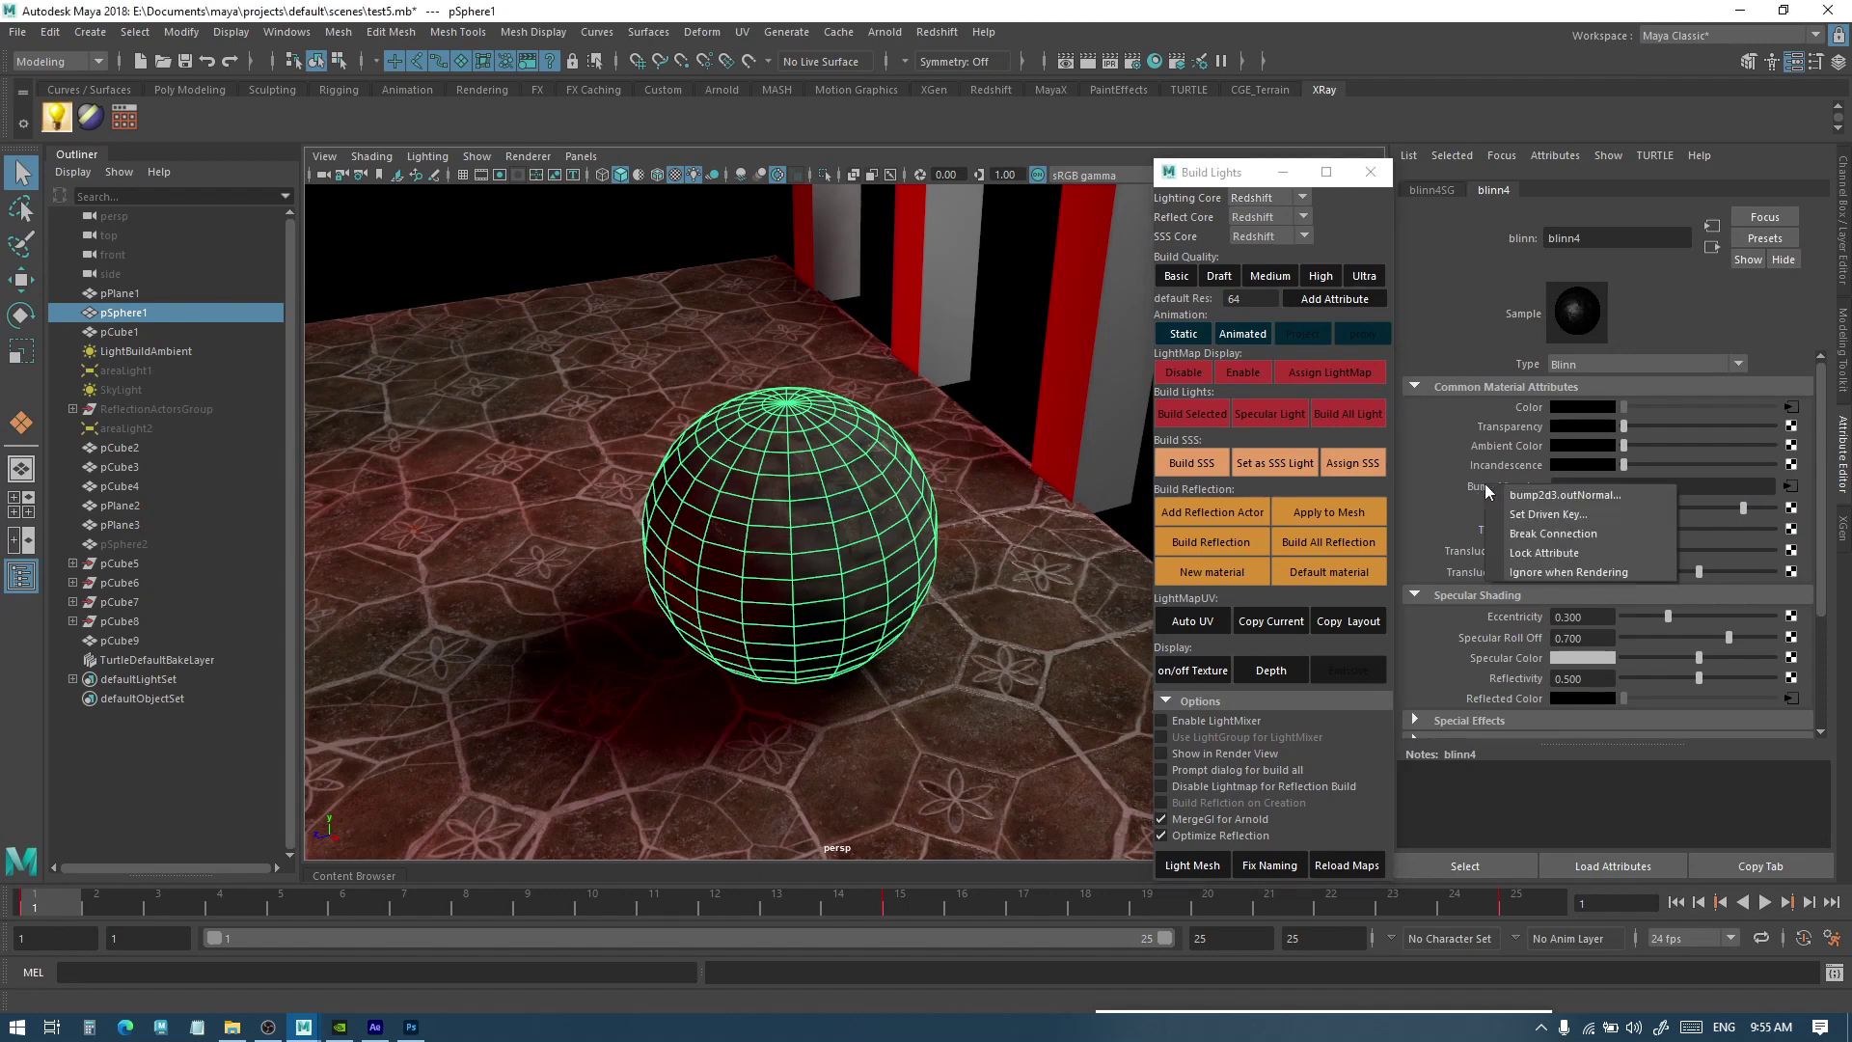
pyautogui.click(1523, 493)
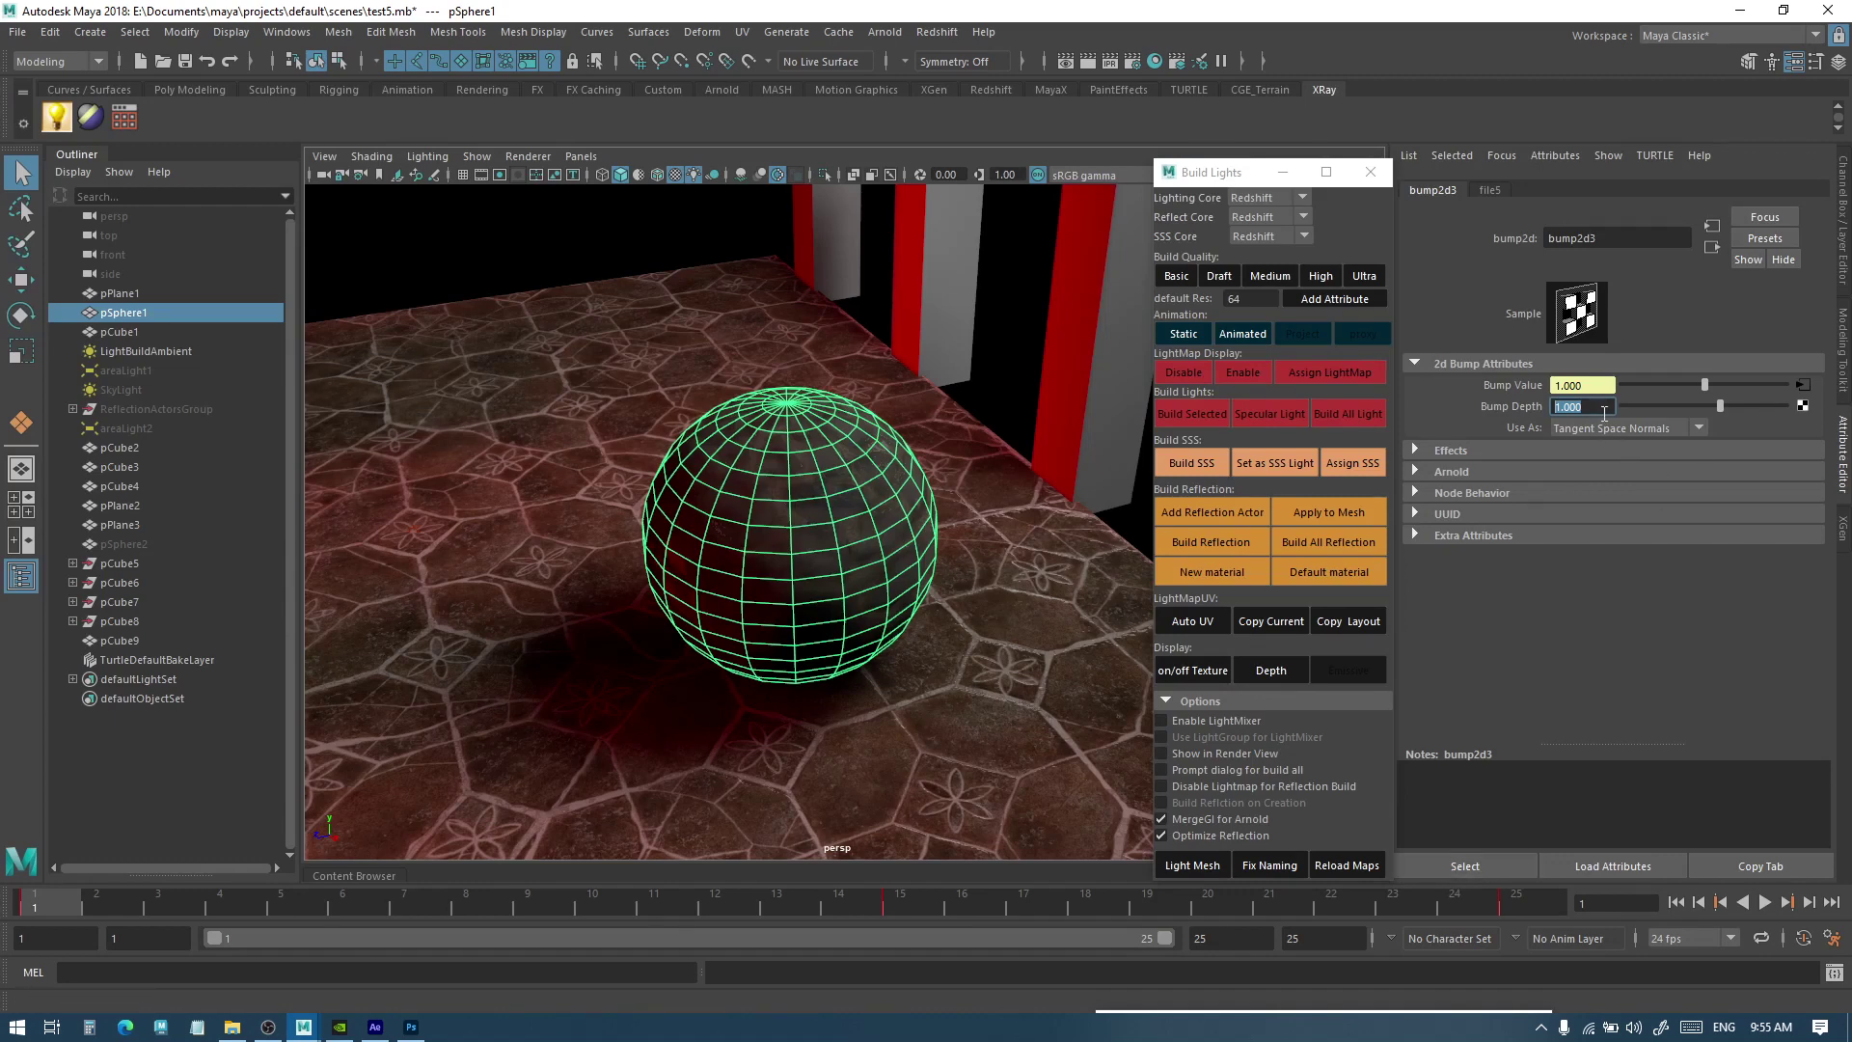
pyautogui.write('0')
pyautogui.press('Return')
pyautogui.click(1219, 418)
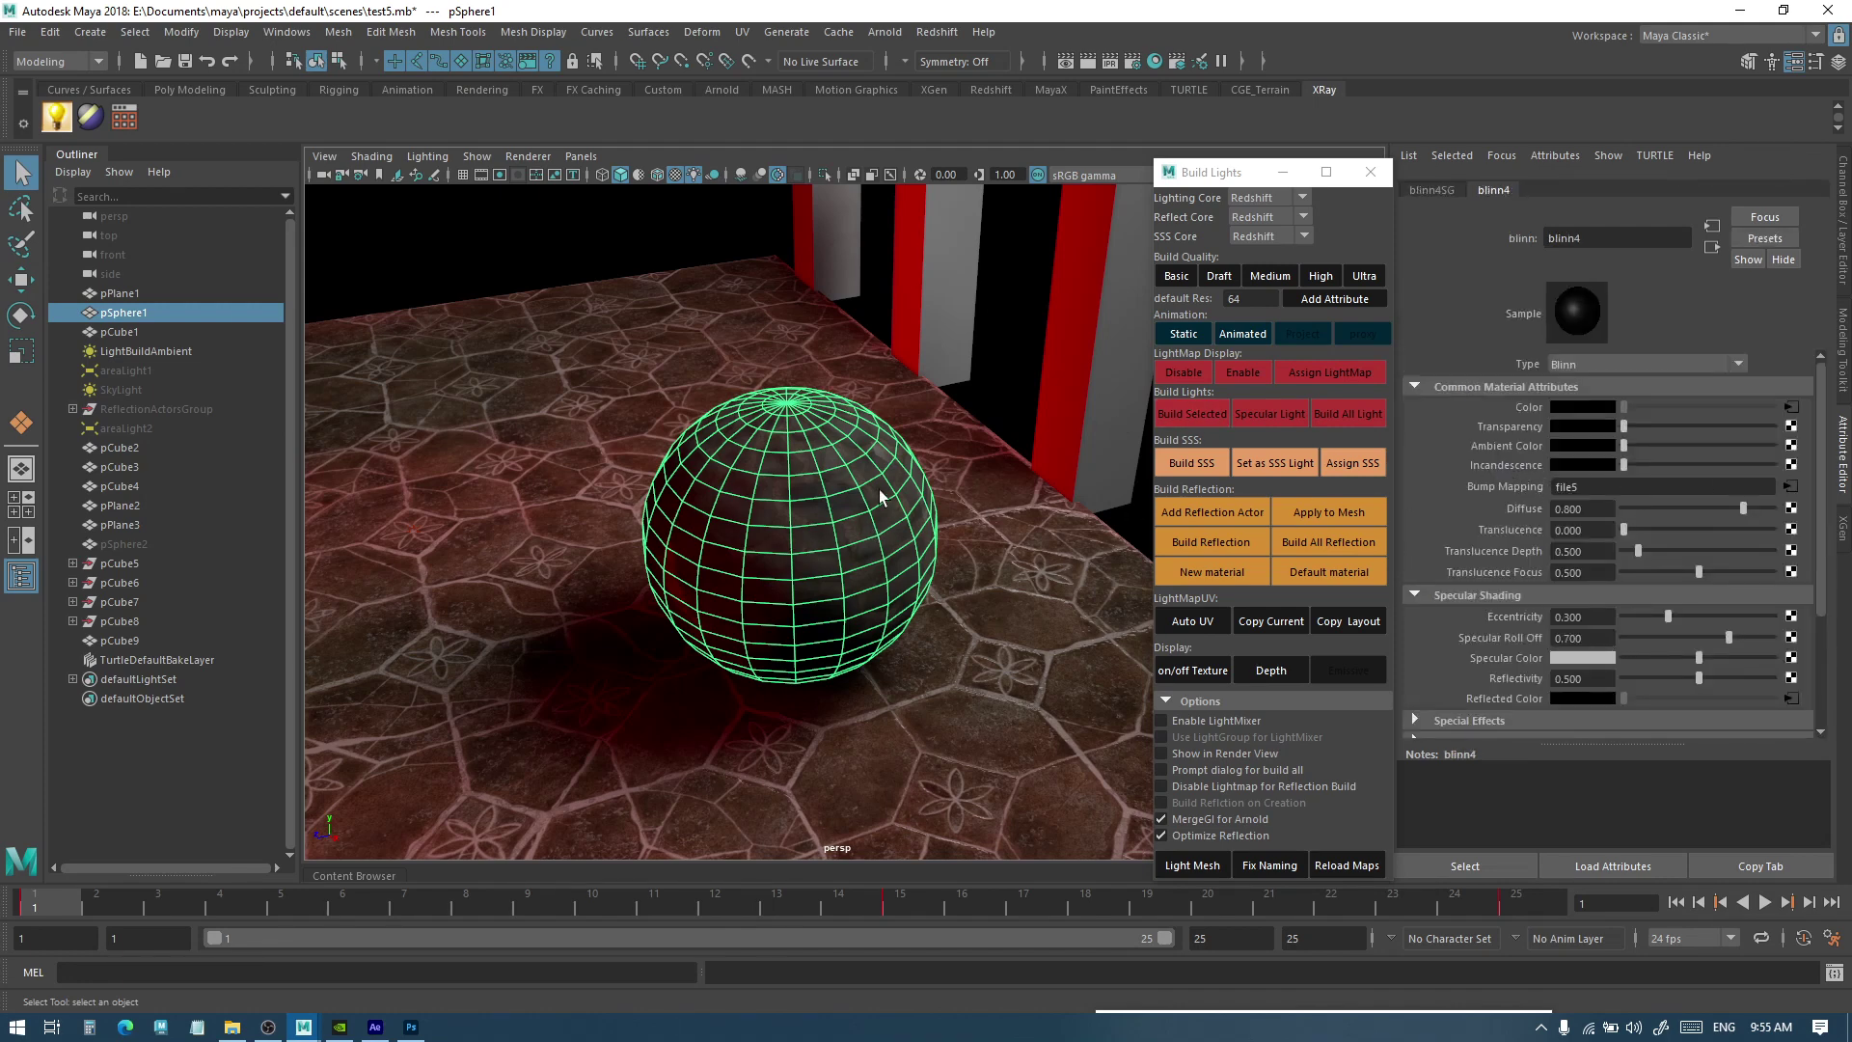
# Open the bump node connected to the sphere material's bump mapping
pyautogui.moveTo(836, 512); pyautogui.dragTo(839, 516)
pyautogui.moveTo(946, 707)
pyautogui.keyDown('alt'); pyautogui.mouseDown()
pyautogui.moveTo(823, 637)
pyautogui.moveTo(856, 691)
pyautogui.moveTo(968, 687)
pyautogui.moveTo(939, 681)
pyautogui.mouseUp(); pyautogui.keyUp('alt')
pyautogui.click(939, 676)
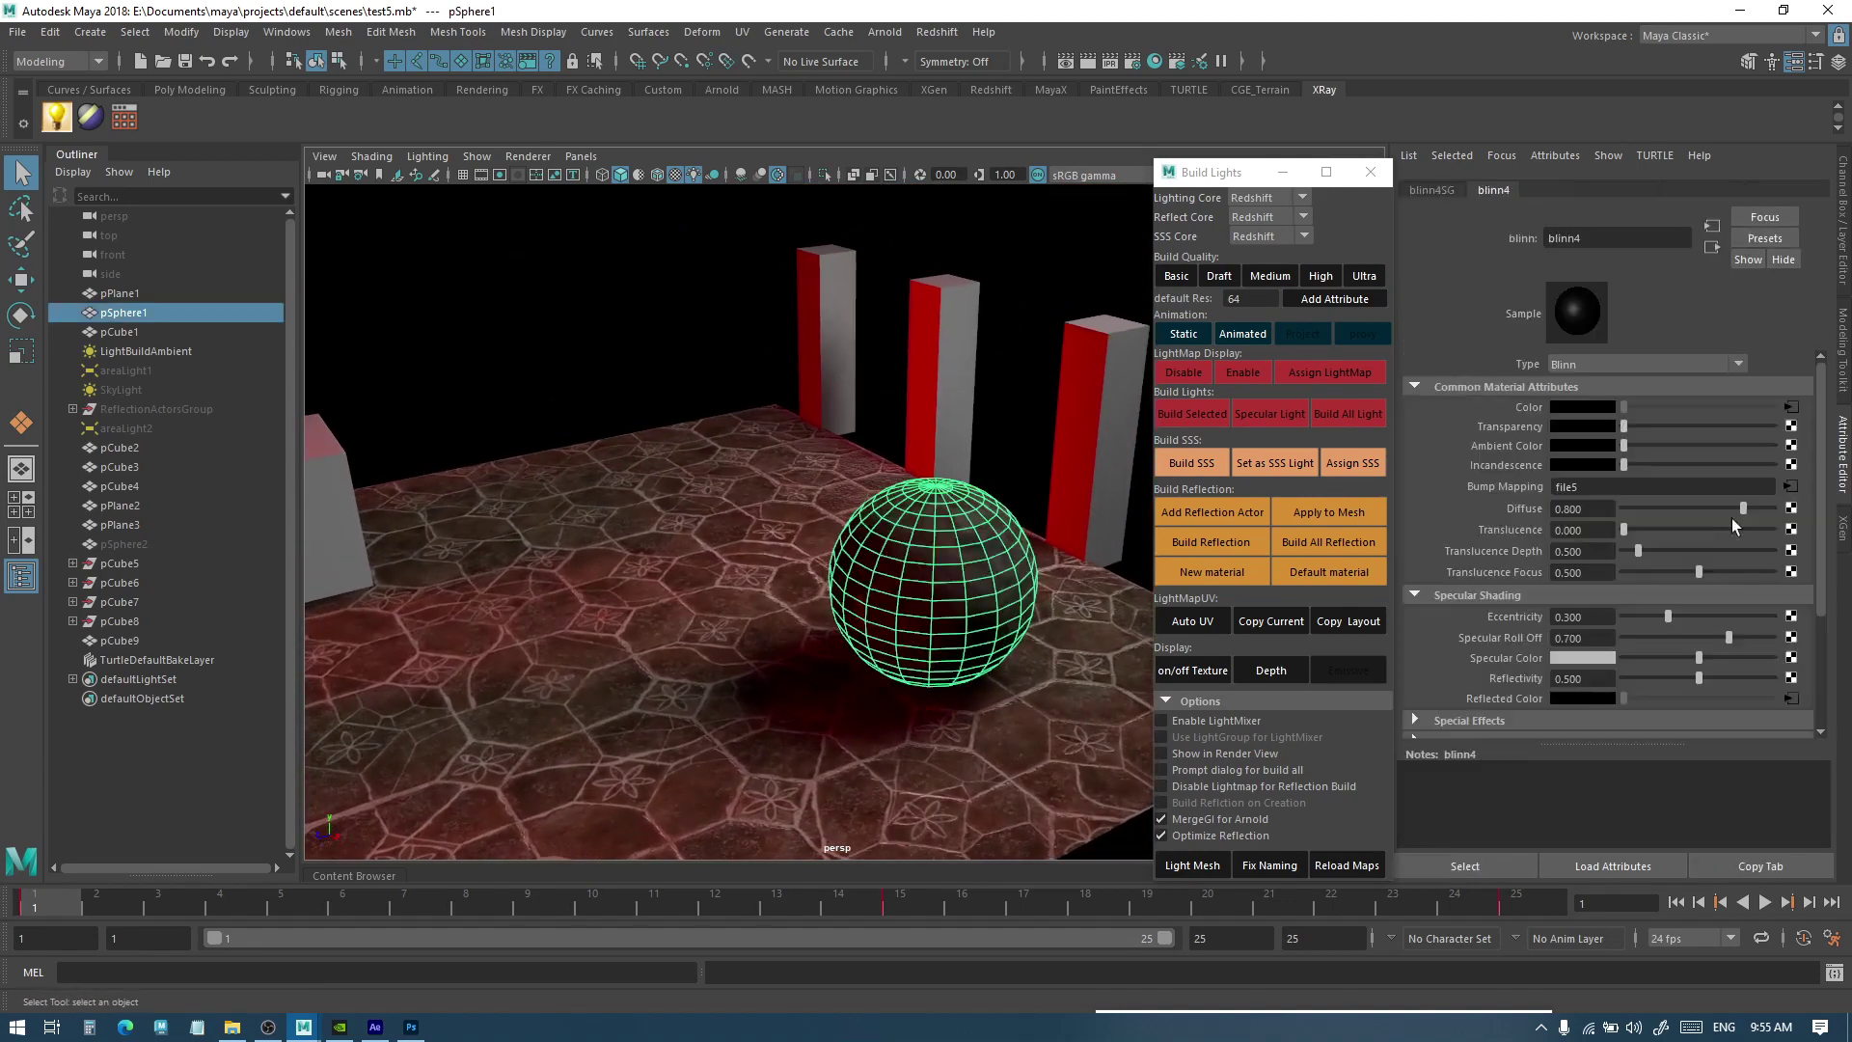
pyautogui.rightClick(1509, 484)
pyautogui.click(1543, 517)
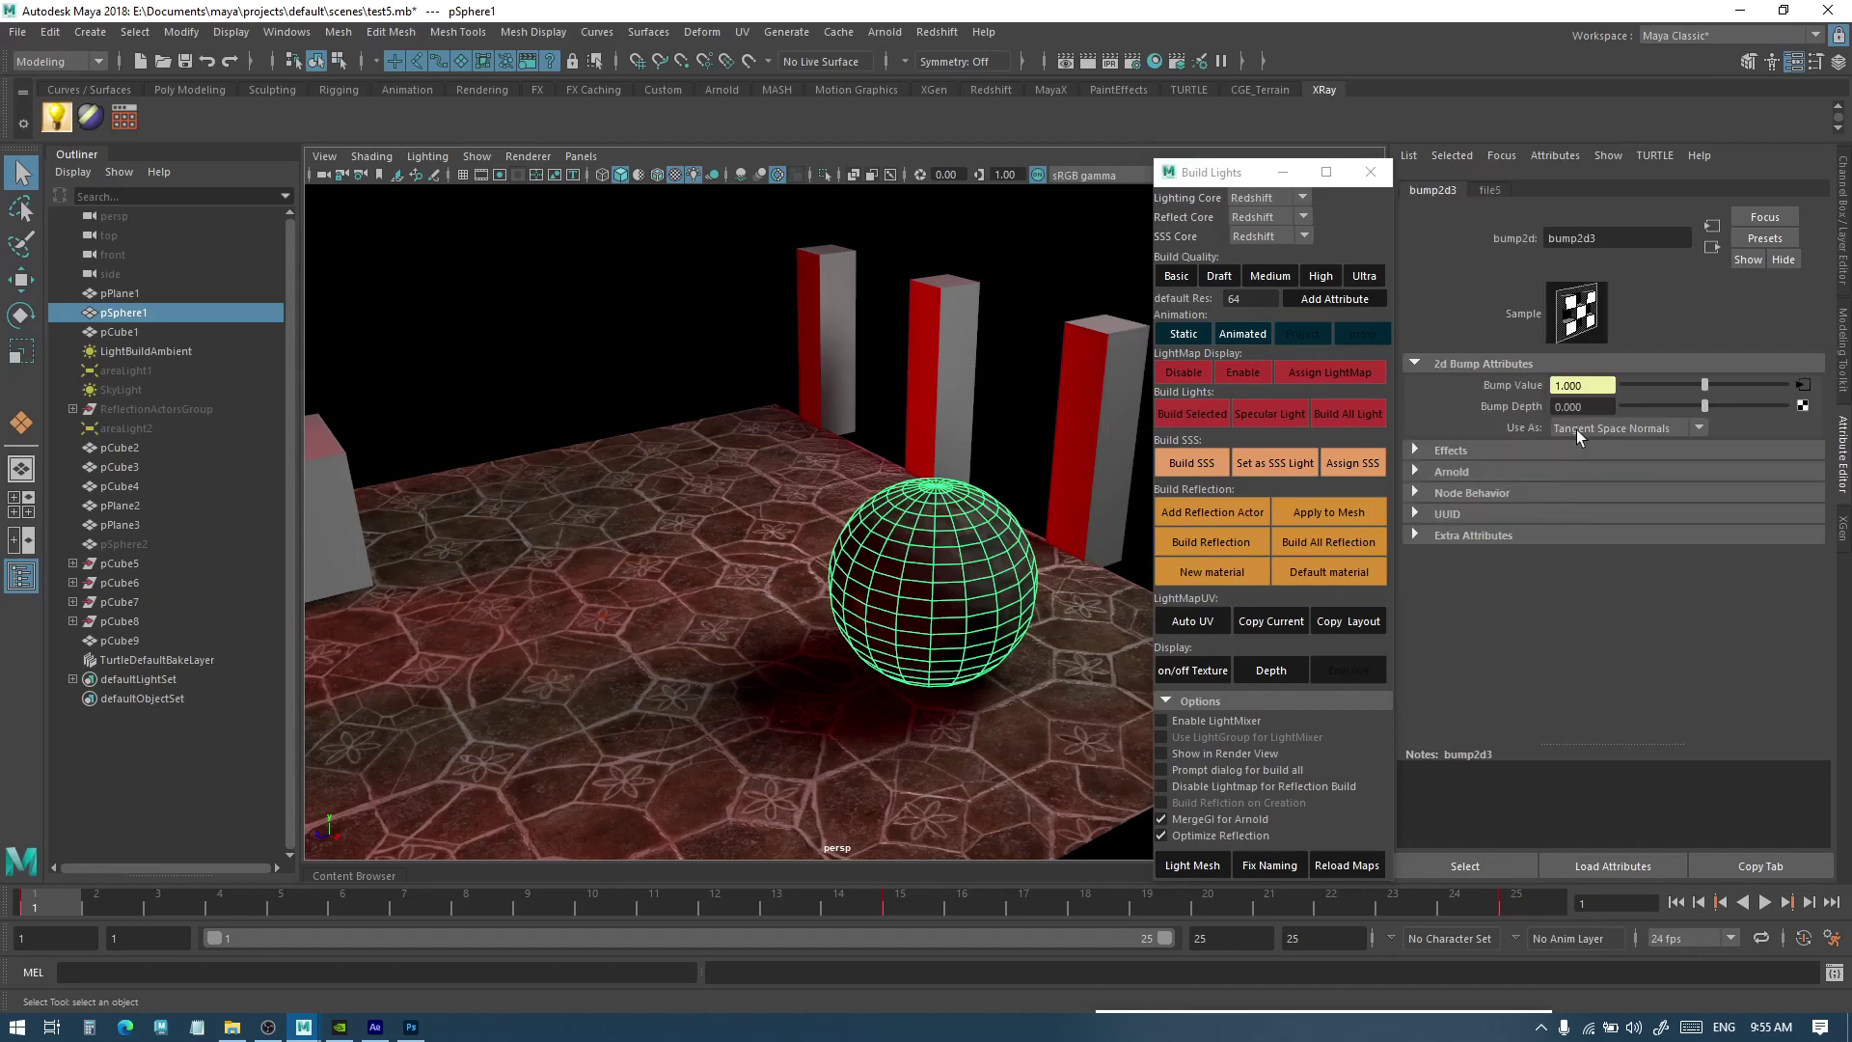
# Examine the baked lighting on the sphere, its shadow on the floor and the nearby columns at frame 1
pyautogui.click(995, 513)
pyautogui.keyDown('alt'); pyautogui.moveTo(941, 644); pyautogui.dragTo(892, 644, button='right'); pyautogui.keyUp('alt')
pyautogui.moveTo(892, 644)
pyautogui.keyDown('alt'); pyautogui.mouseDown()
pyautogui.moveTo(786, 640)
pyautogui.moveTo(941, 644)
pyautogui.moveTo(921, 631)
pyautogui.mouseUp(); pyautogui.keyUp('alt')
pyautogui.keyDown('alt'); pyautogui.moveTo(921, 632); pyautogui.dragTo(800, 666, button='right'); pyautogui.keyUp('alt')
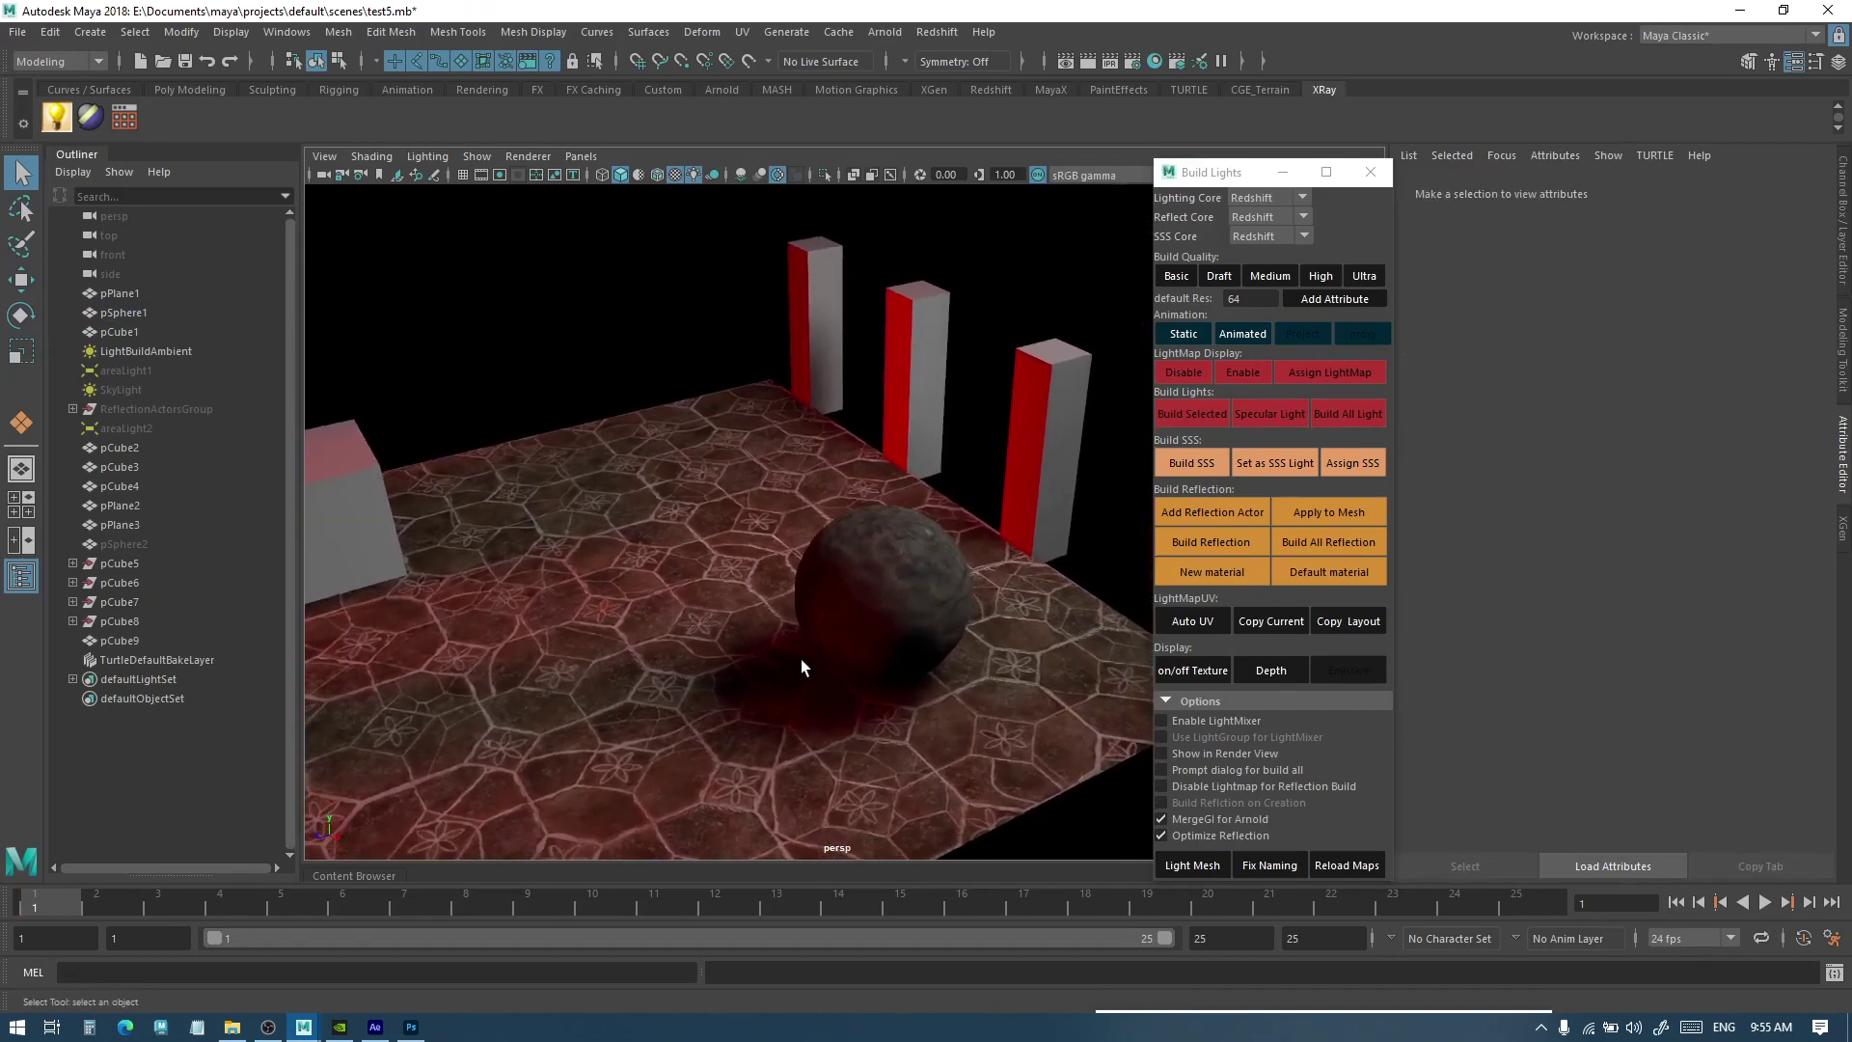
pyautogui.moveTo(37, 905)
pyautogui.mouseDown()
pyautogui.moveTo(1444, 913)
pyautogui.moveTo(19, 907)
pyautogui.mouseUp()
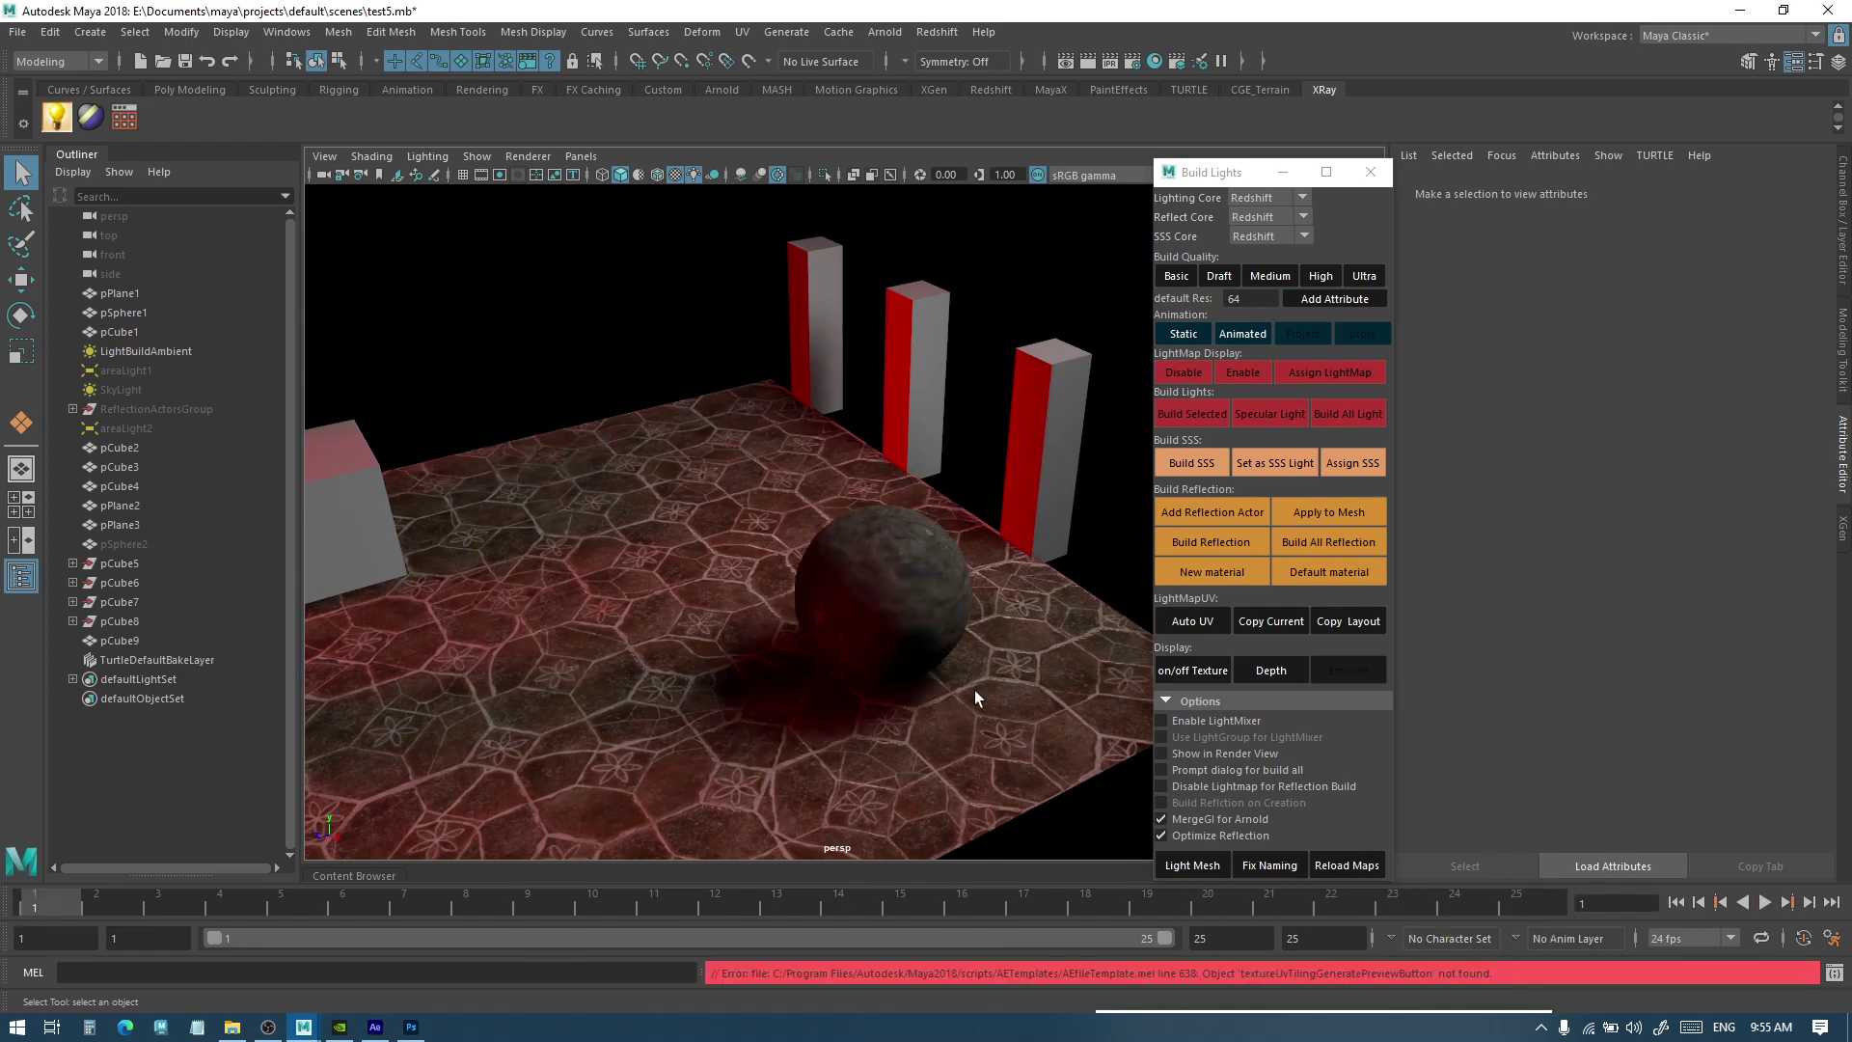
pyautogui.scroll(-1, 1009, 646)
pyautogui.keyDown('alt'); pyautogui.moveTo(1010, 643); pyautogui.dragTo(989, 499); pyautogui.keyUp('alt')
pyautogui.click(989, 499)
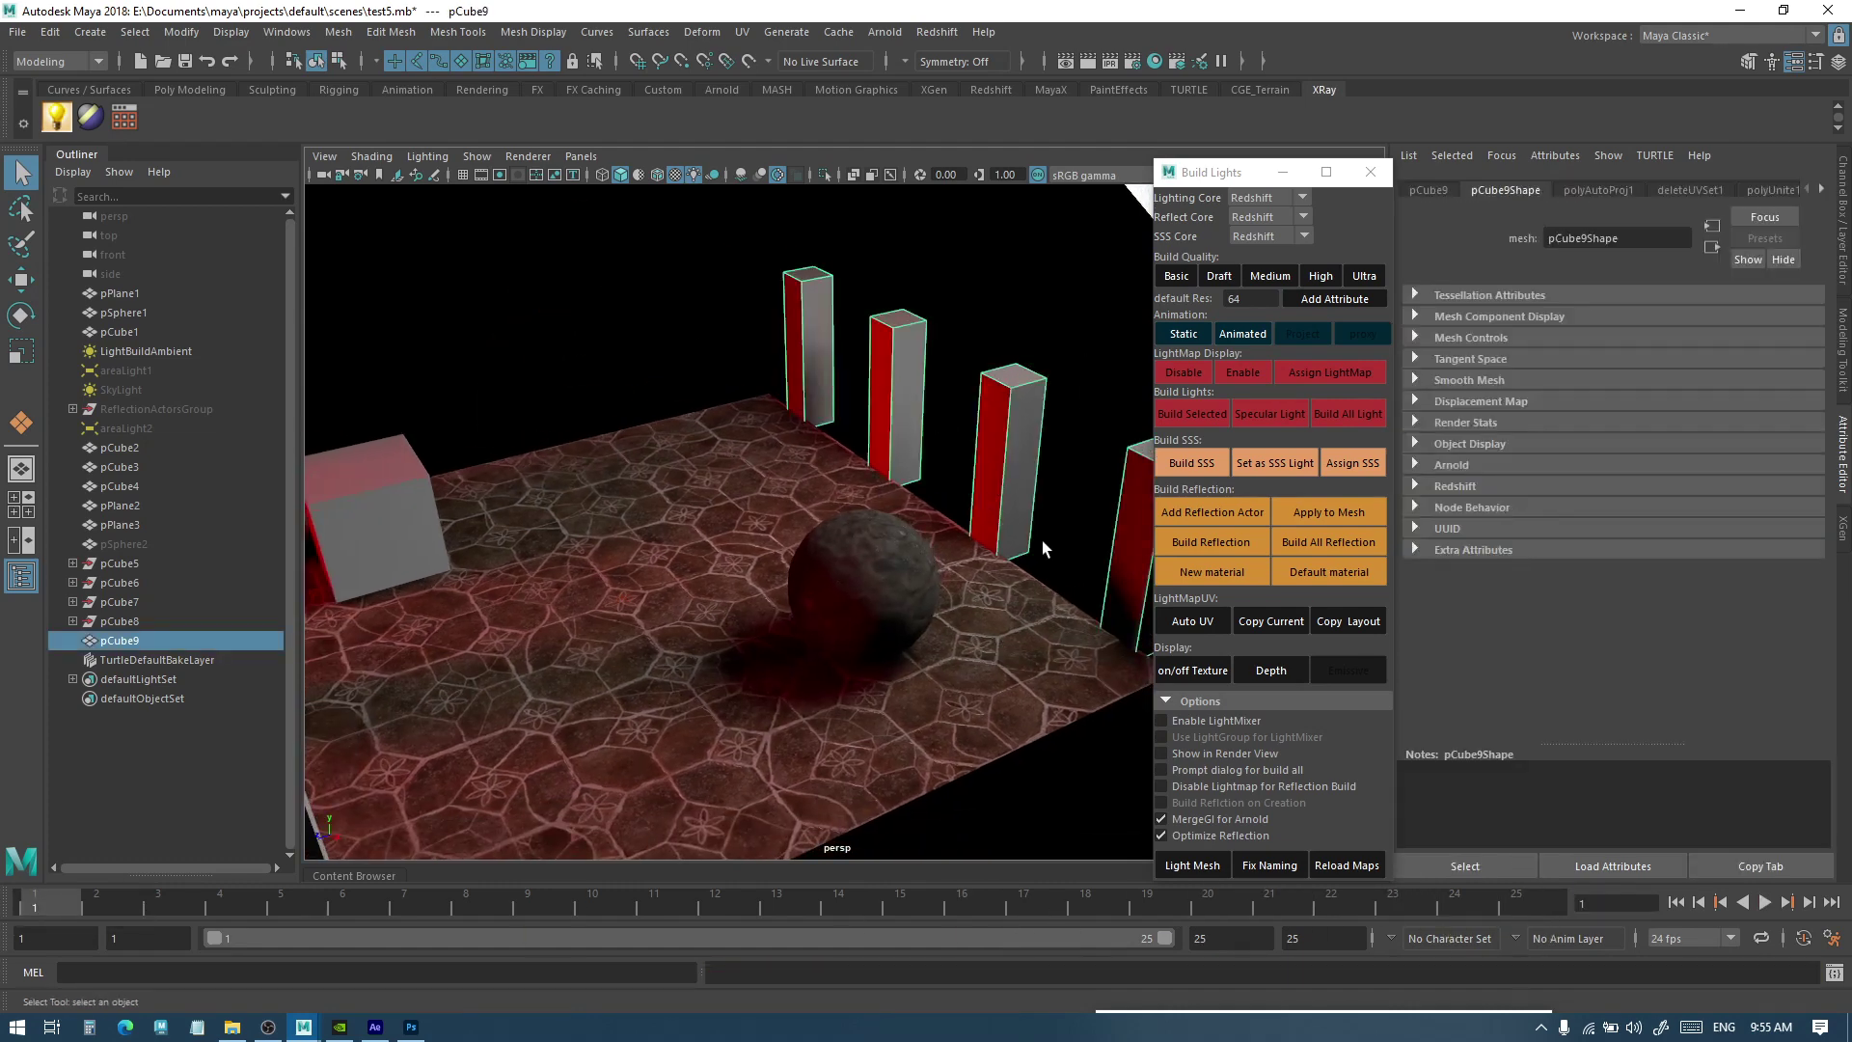
pyautogui.keyDown('alt'); pyautogui.moveTo(933, 526); pyautogui.dragTo(976, 608); pyautogui.keyUp('alt')
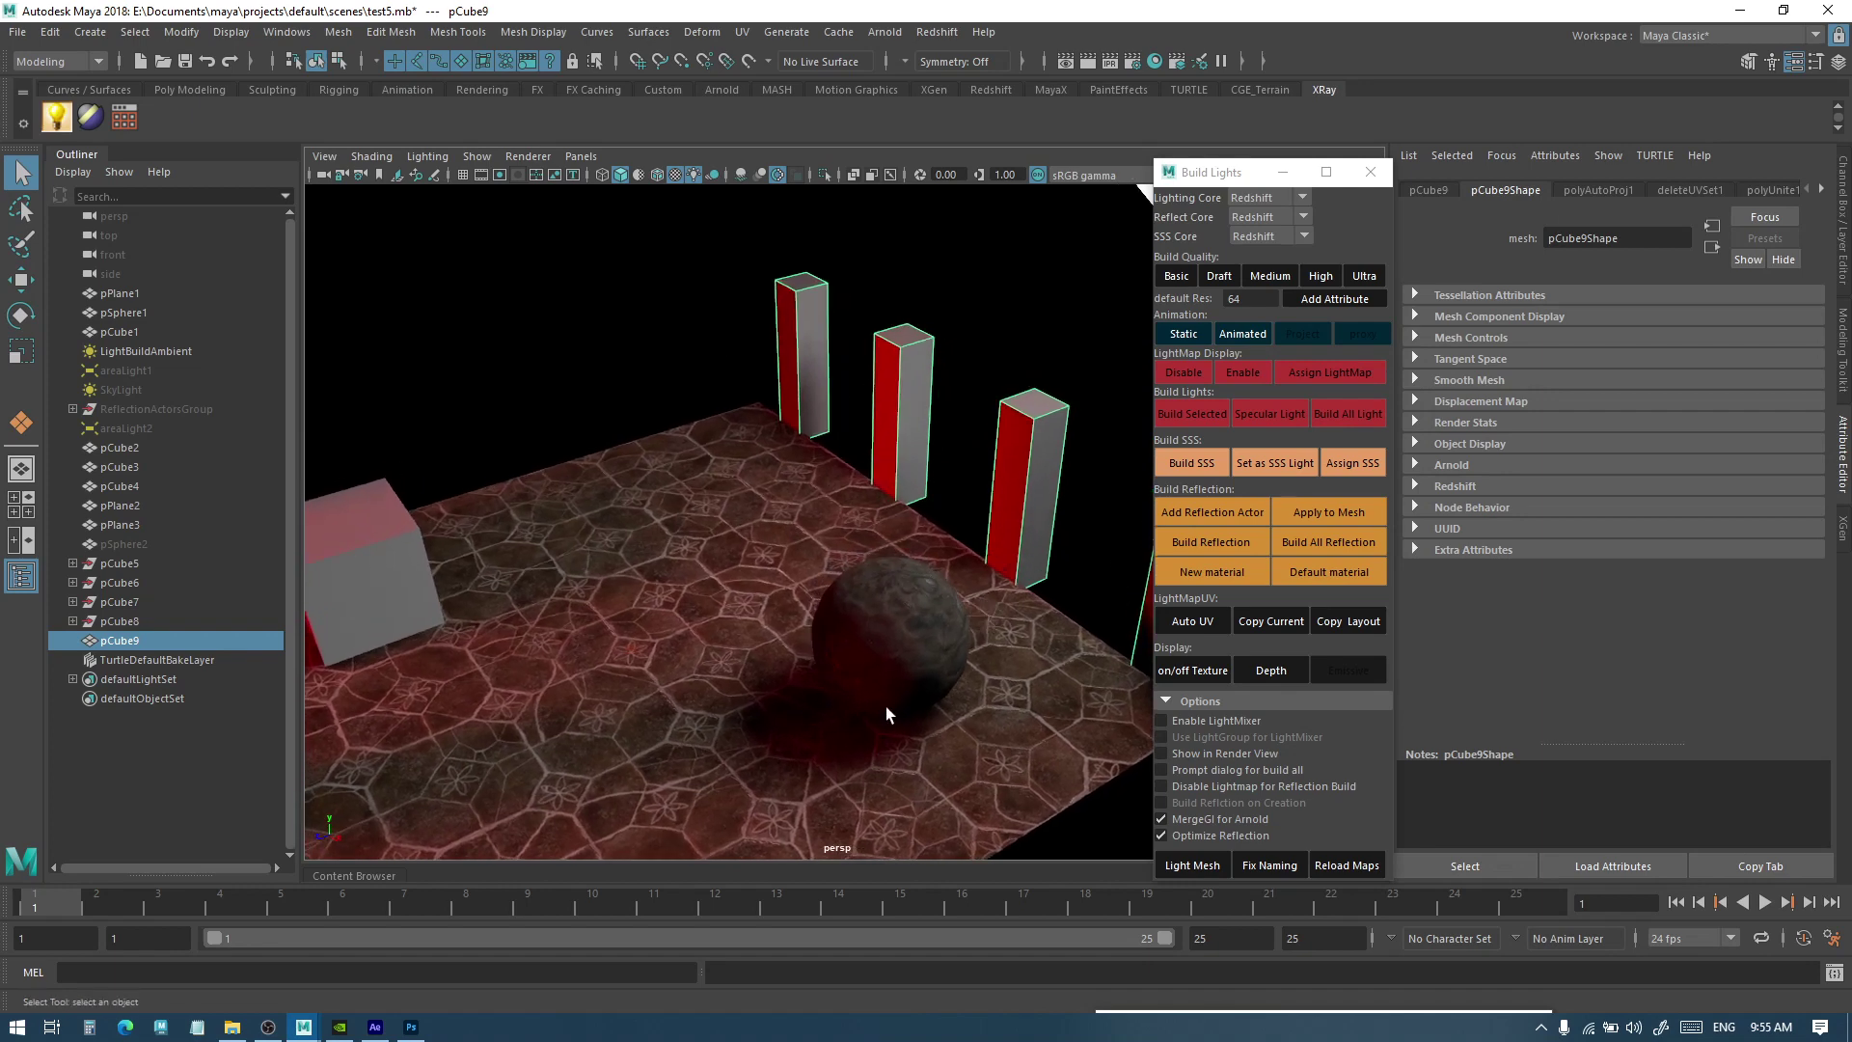
pyautogui.keyDown('alt'); pyautogui.moveTo(885, 706); pyautogui.dragTo(784, 353); pyautogui.keyUp('alt')
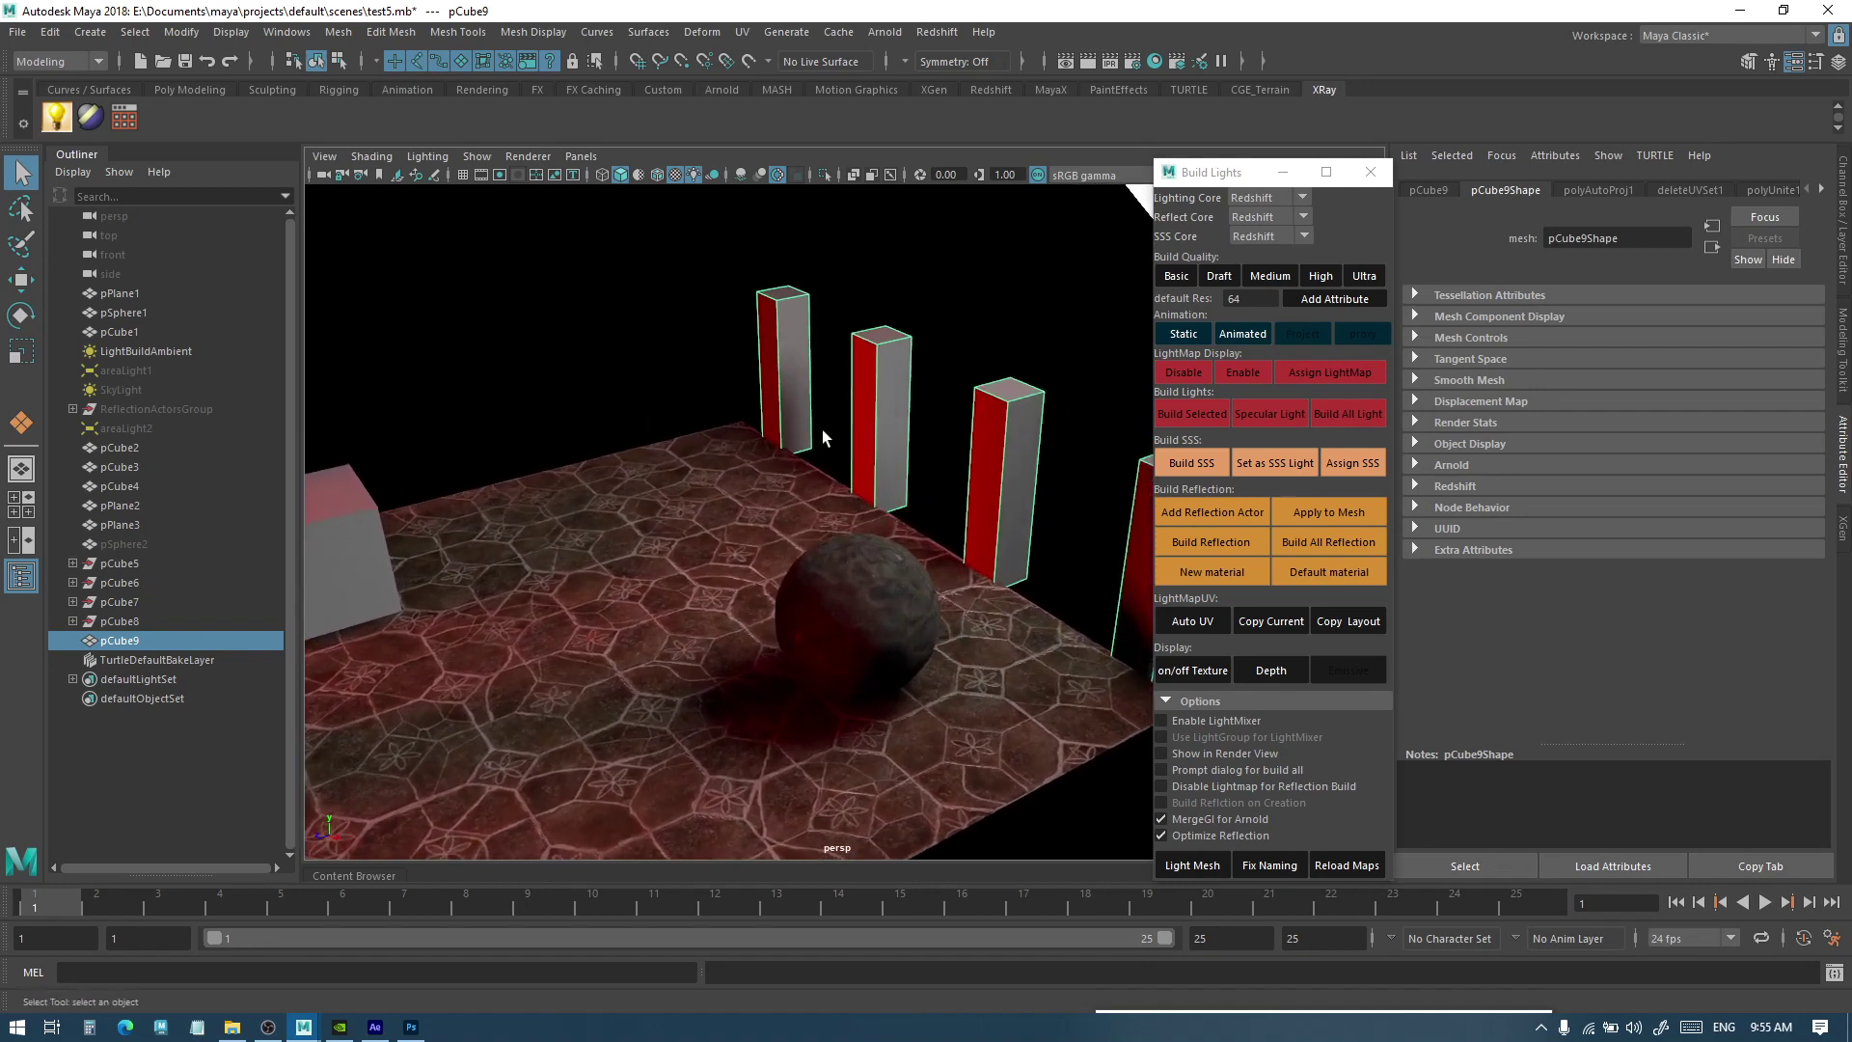
# Duplicate the floor plane pPlane1 together with the columns mesh pCube9 and combine the duplicates into one mesh
pyautogui.click(792, 503)
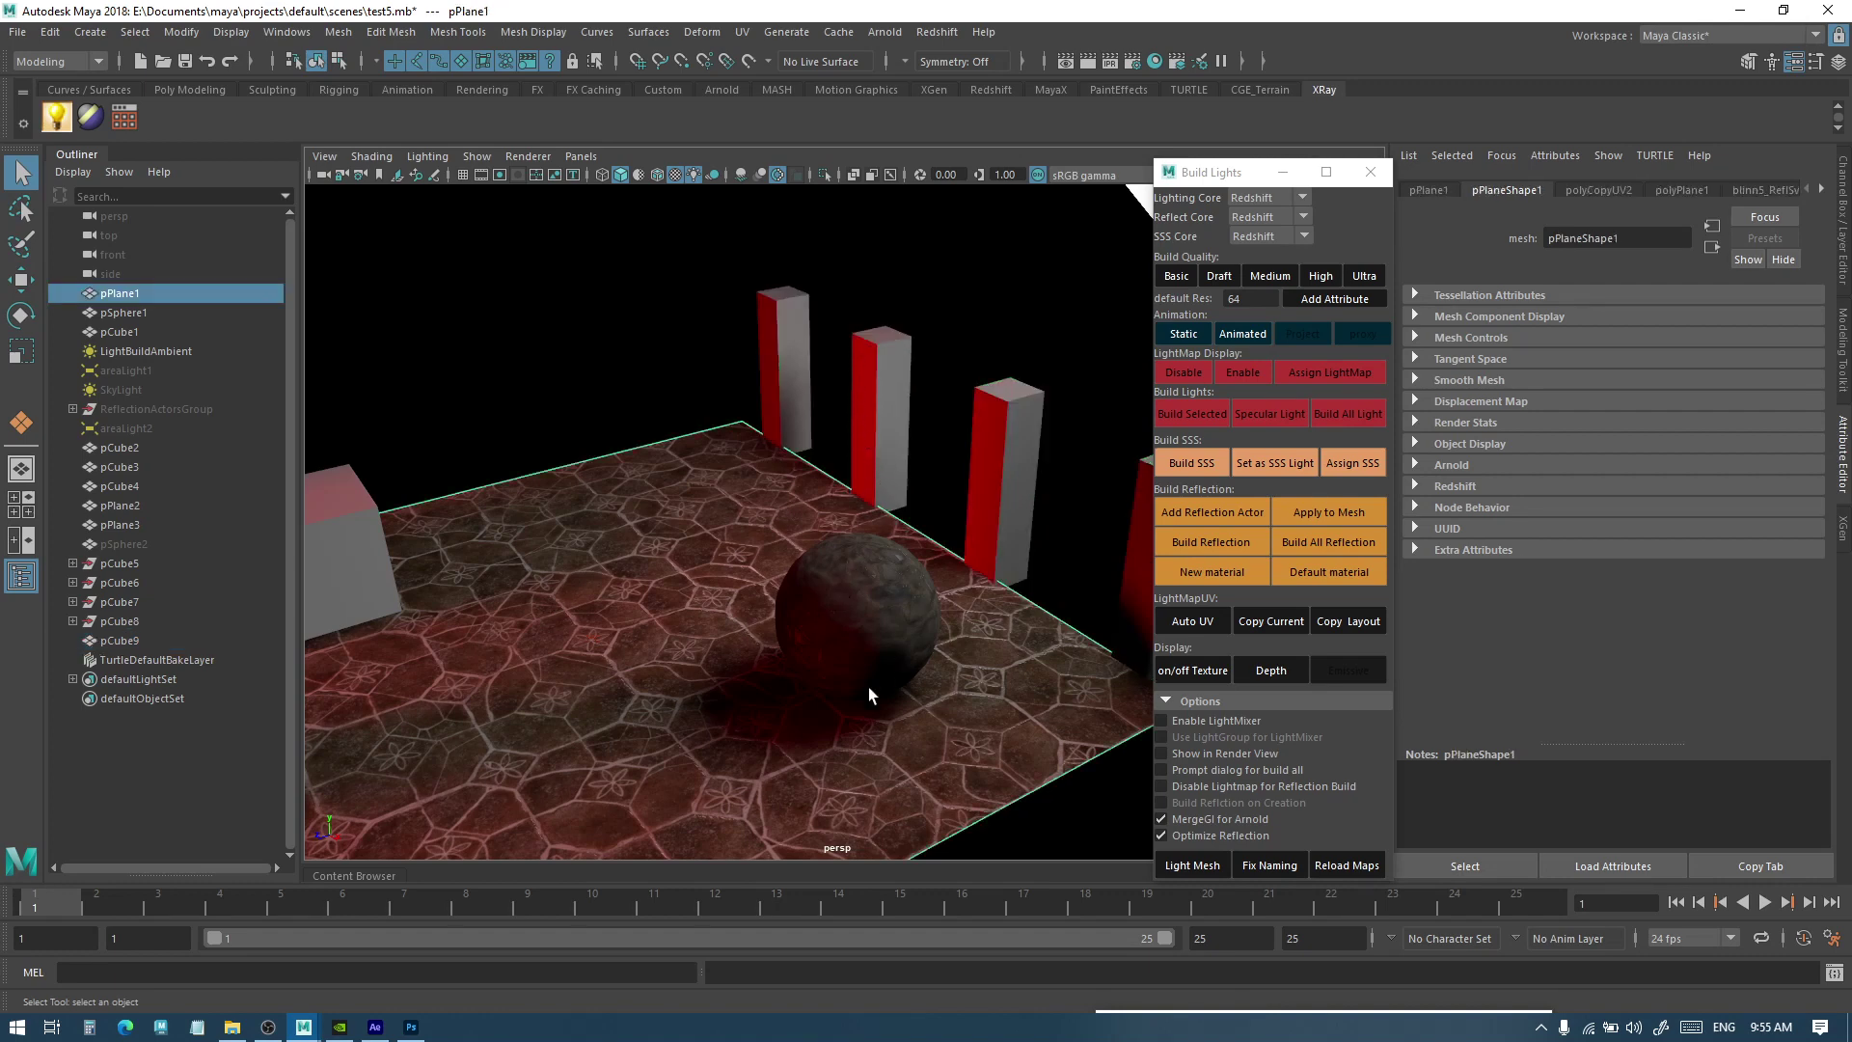
pyautogui.keyDown('alt'); pyautogui.moveTo(812, 463); pyautogui.dragTo(888, 413); pyautogui.keyUp('alt')
pyautogui.click(889, 419)
pyautogui.click(897, 431)
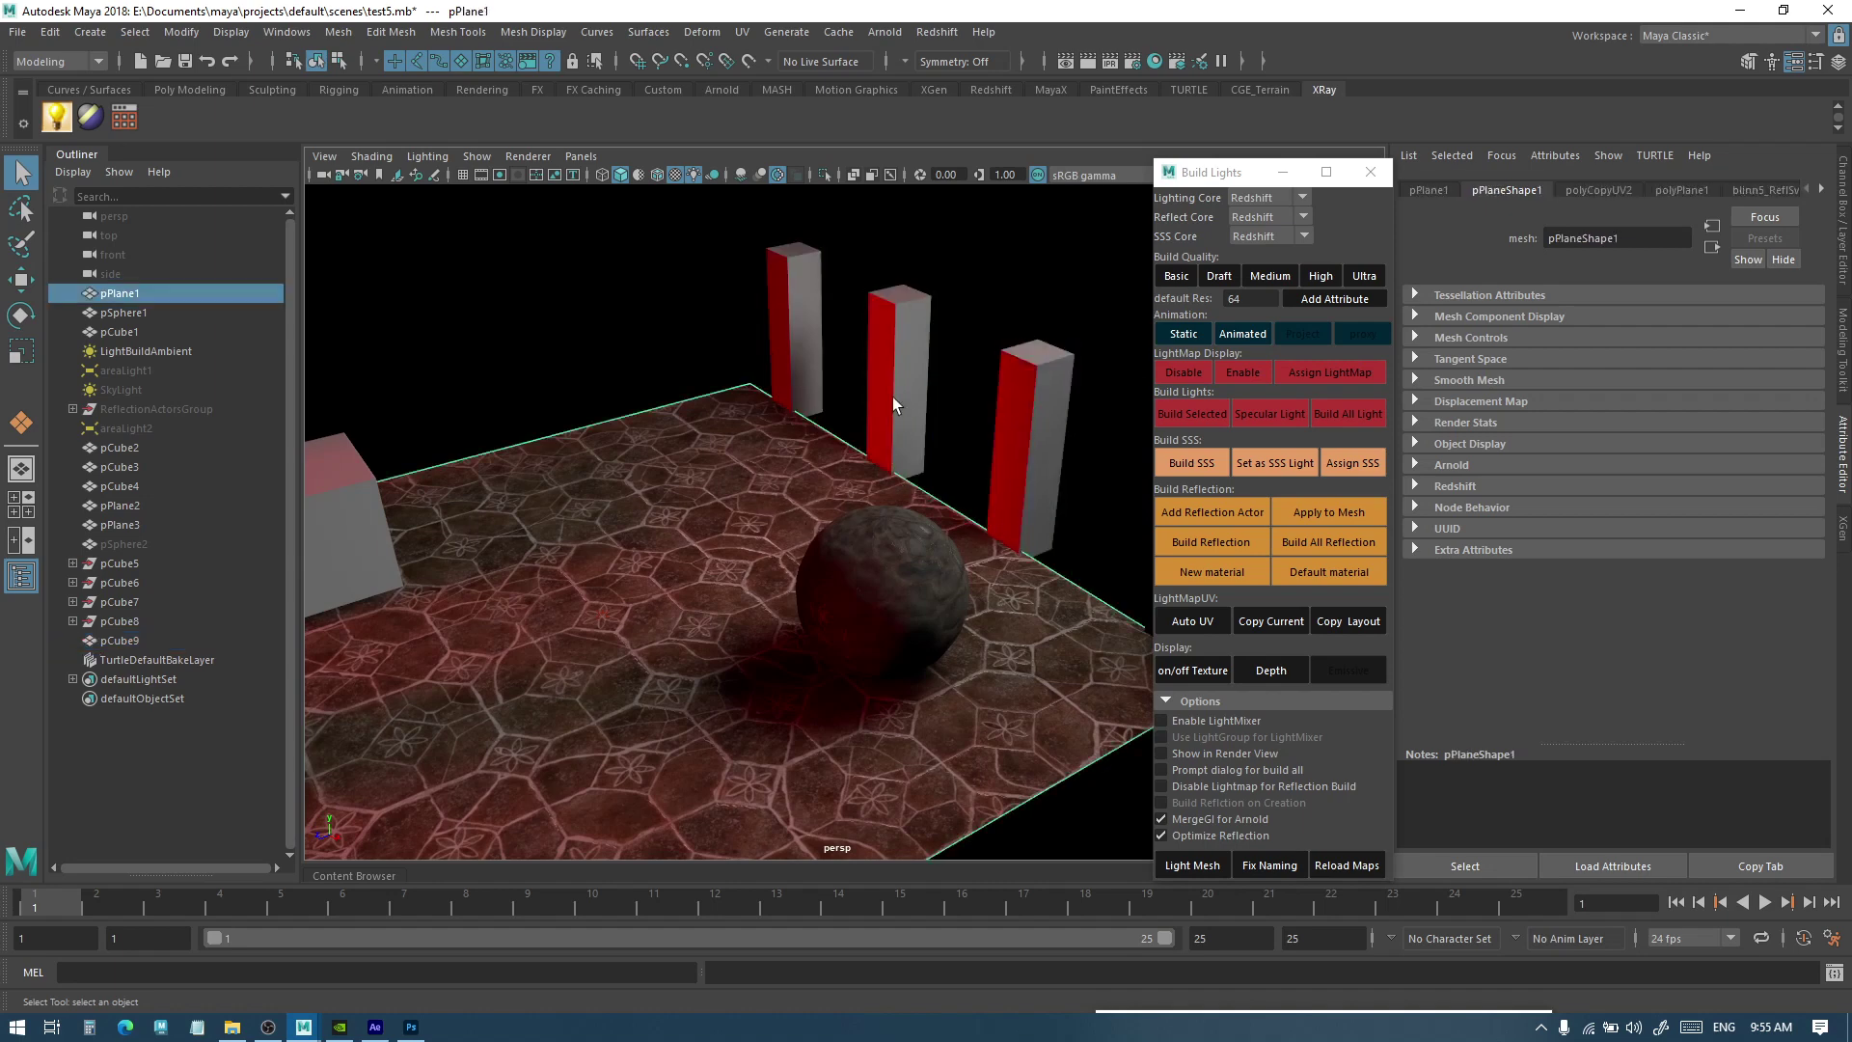
pyautogui.click(894, 397)
pyautogui.keyDown('alt'); pyautogui.moveTo(934, 412); pyautogui.dragTo(859, 457); pyautogui.keyUp('alt')
pyautogui.keyDown('shift'); pyautogui.click(801, 484); pyautogui.keyUp('shift')
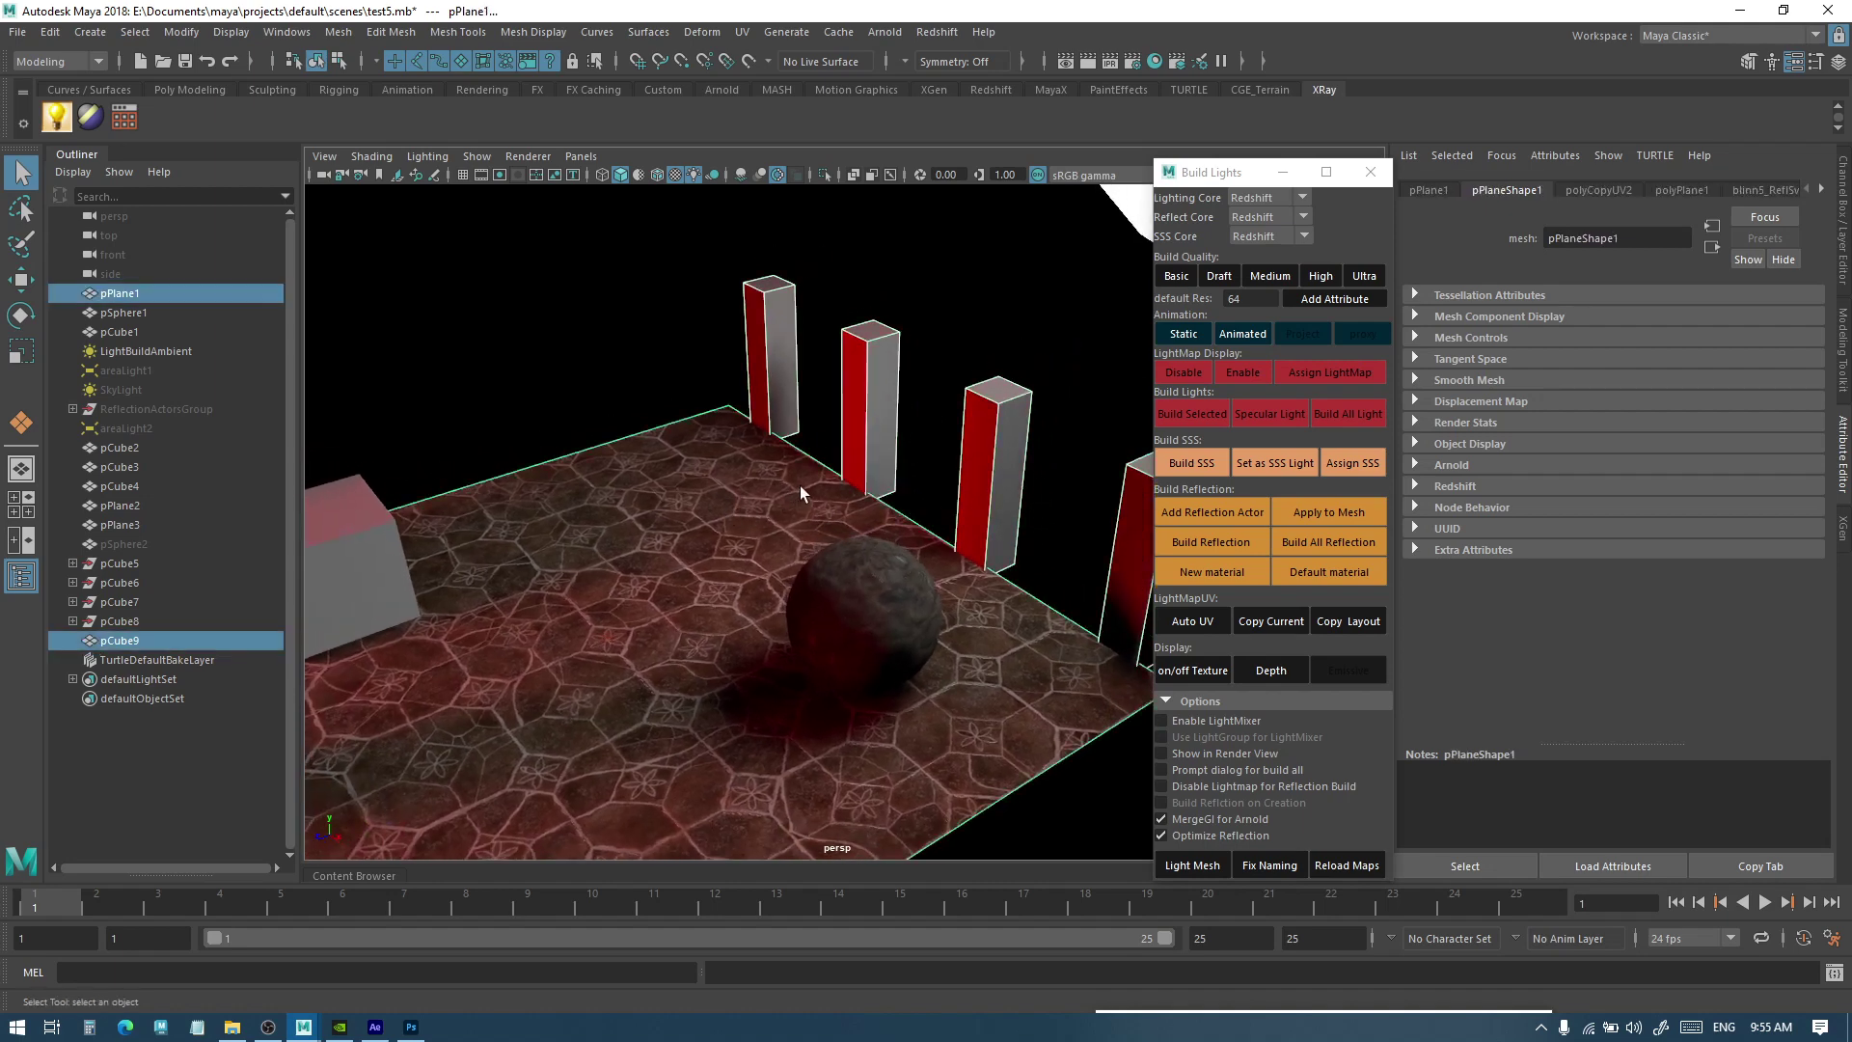
pyautogui.hotkey('ctrl', 'd')
pyautogui.keyDown('alt'); pyautogui.moveTo(801, 482); pyautogui.dragTo(772, 389); pyautogui.keyUp('alt')
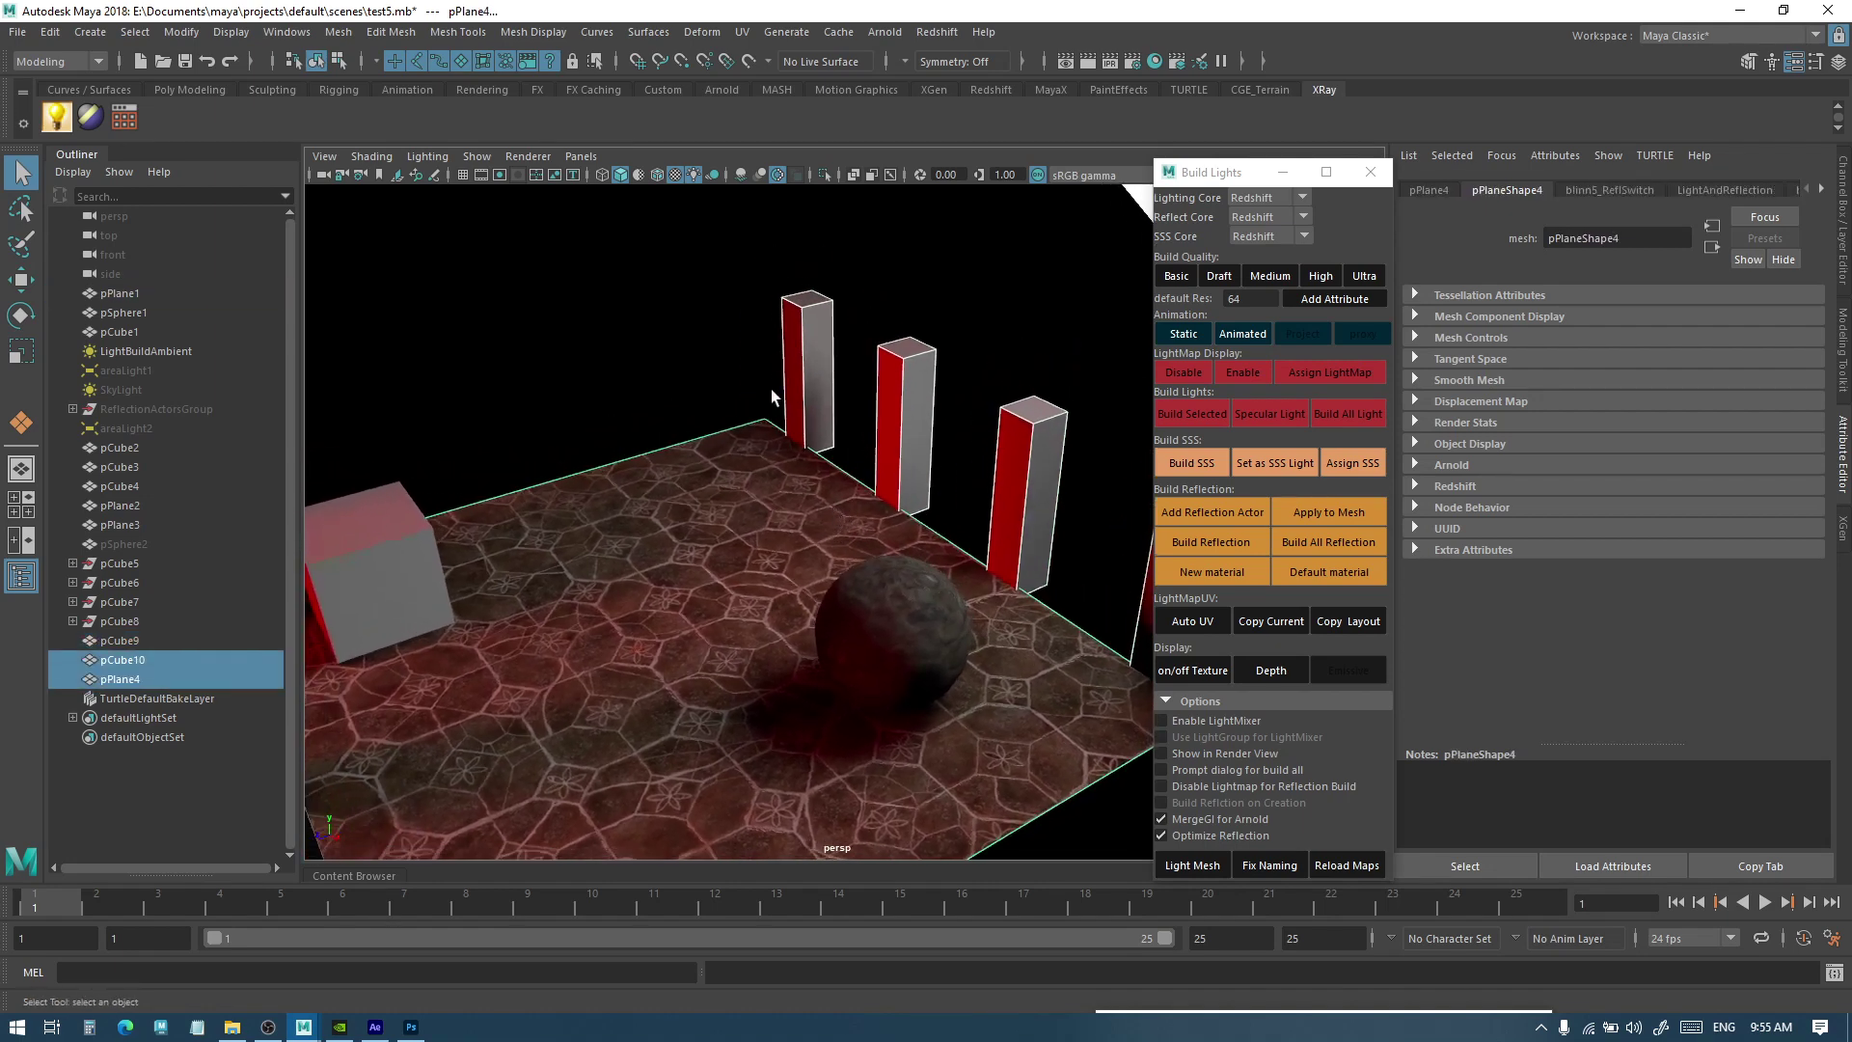
pyautogui.keyDown('shift'); pyautogui.rightClick(721, 330); pyautogui.keyUp('shift')
pyautogui.click(675, 680)
# Hide the original floor and columns and assign a new Blinn material to the combined mesh
pyautogui.keyDown('shift'); pyautogui.moveTo(837, 432); pyautogui.dragTo(901, 505); pyautogui.keyUp('shift')
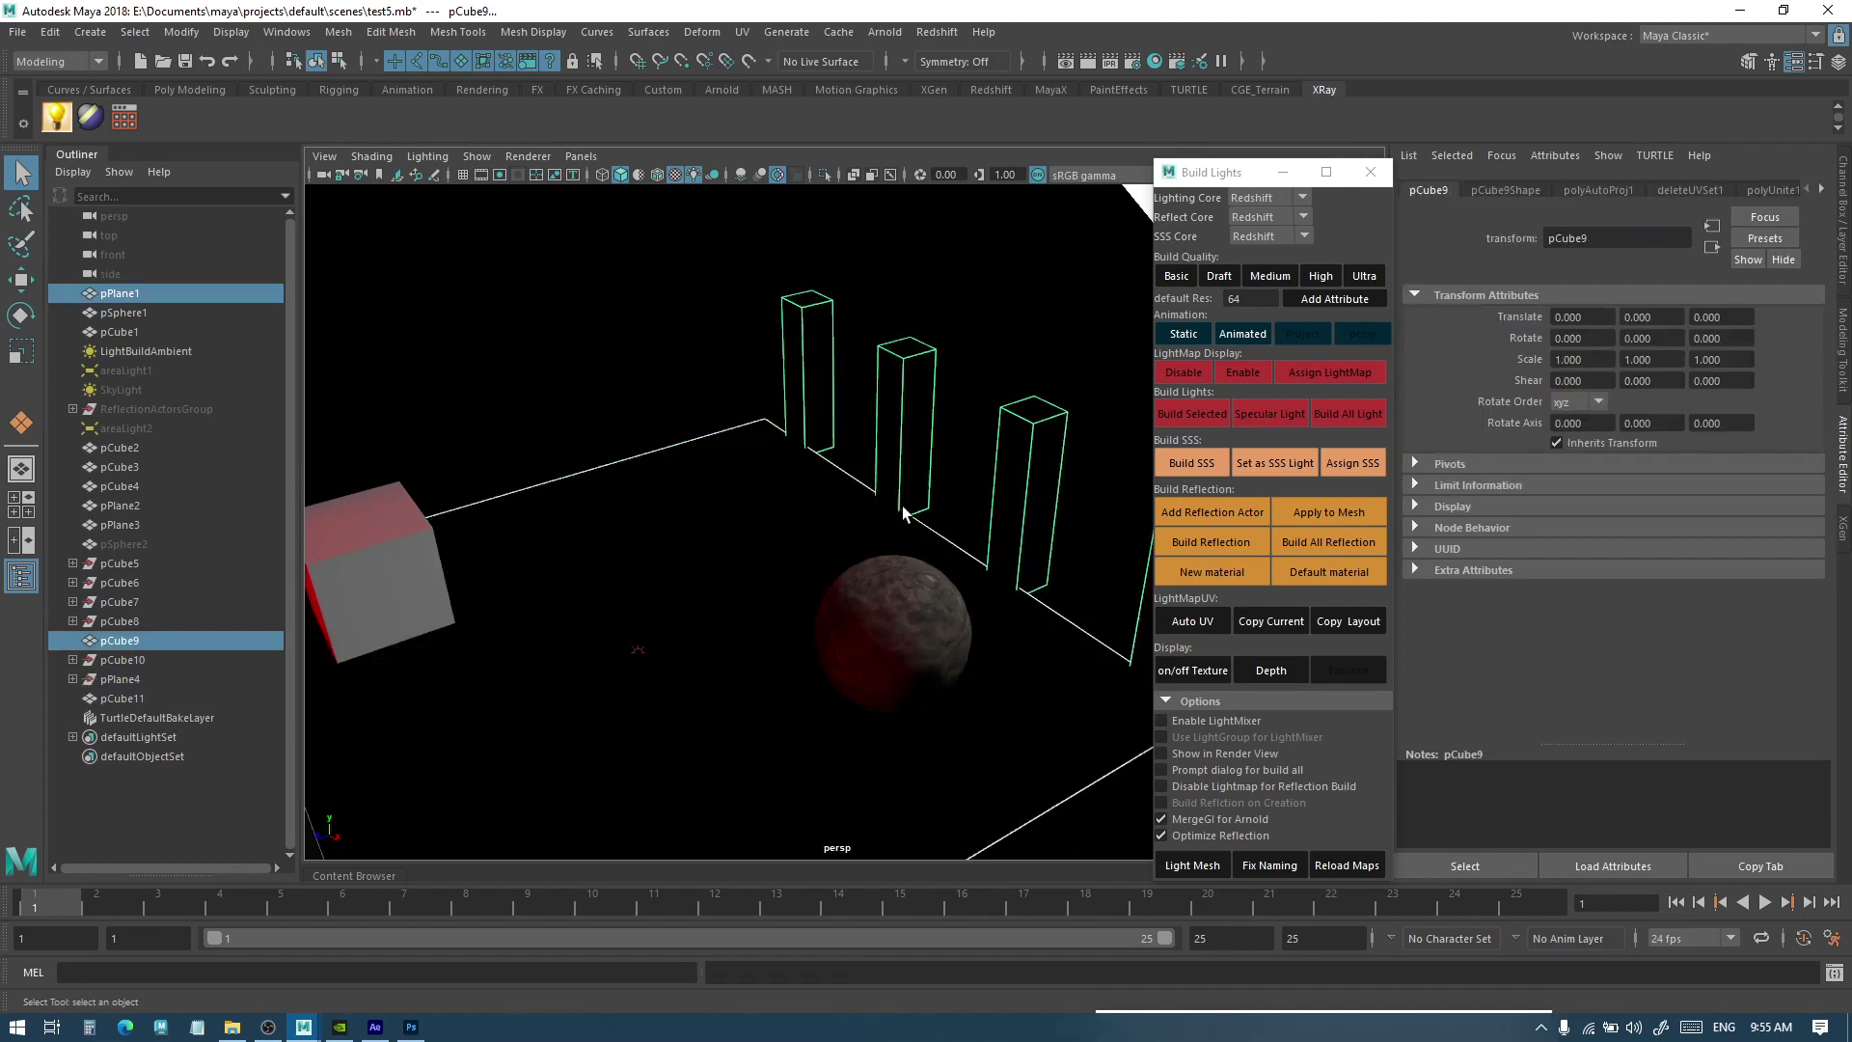
pyautogui.hotkey('ctrl', 'h')
pyautogui.click(893, 438)
pyautogui.rightClick(900, 382)
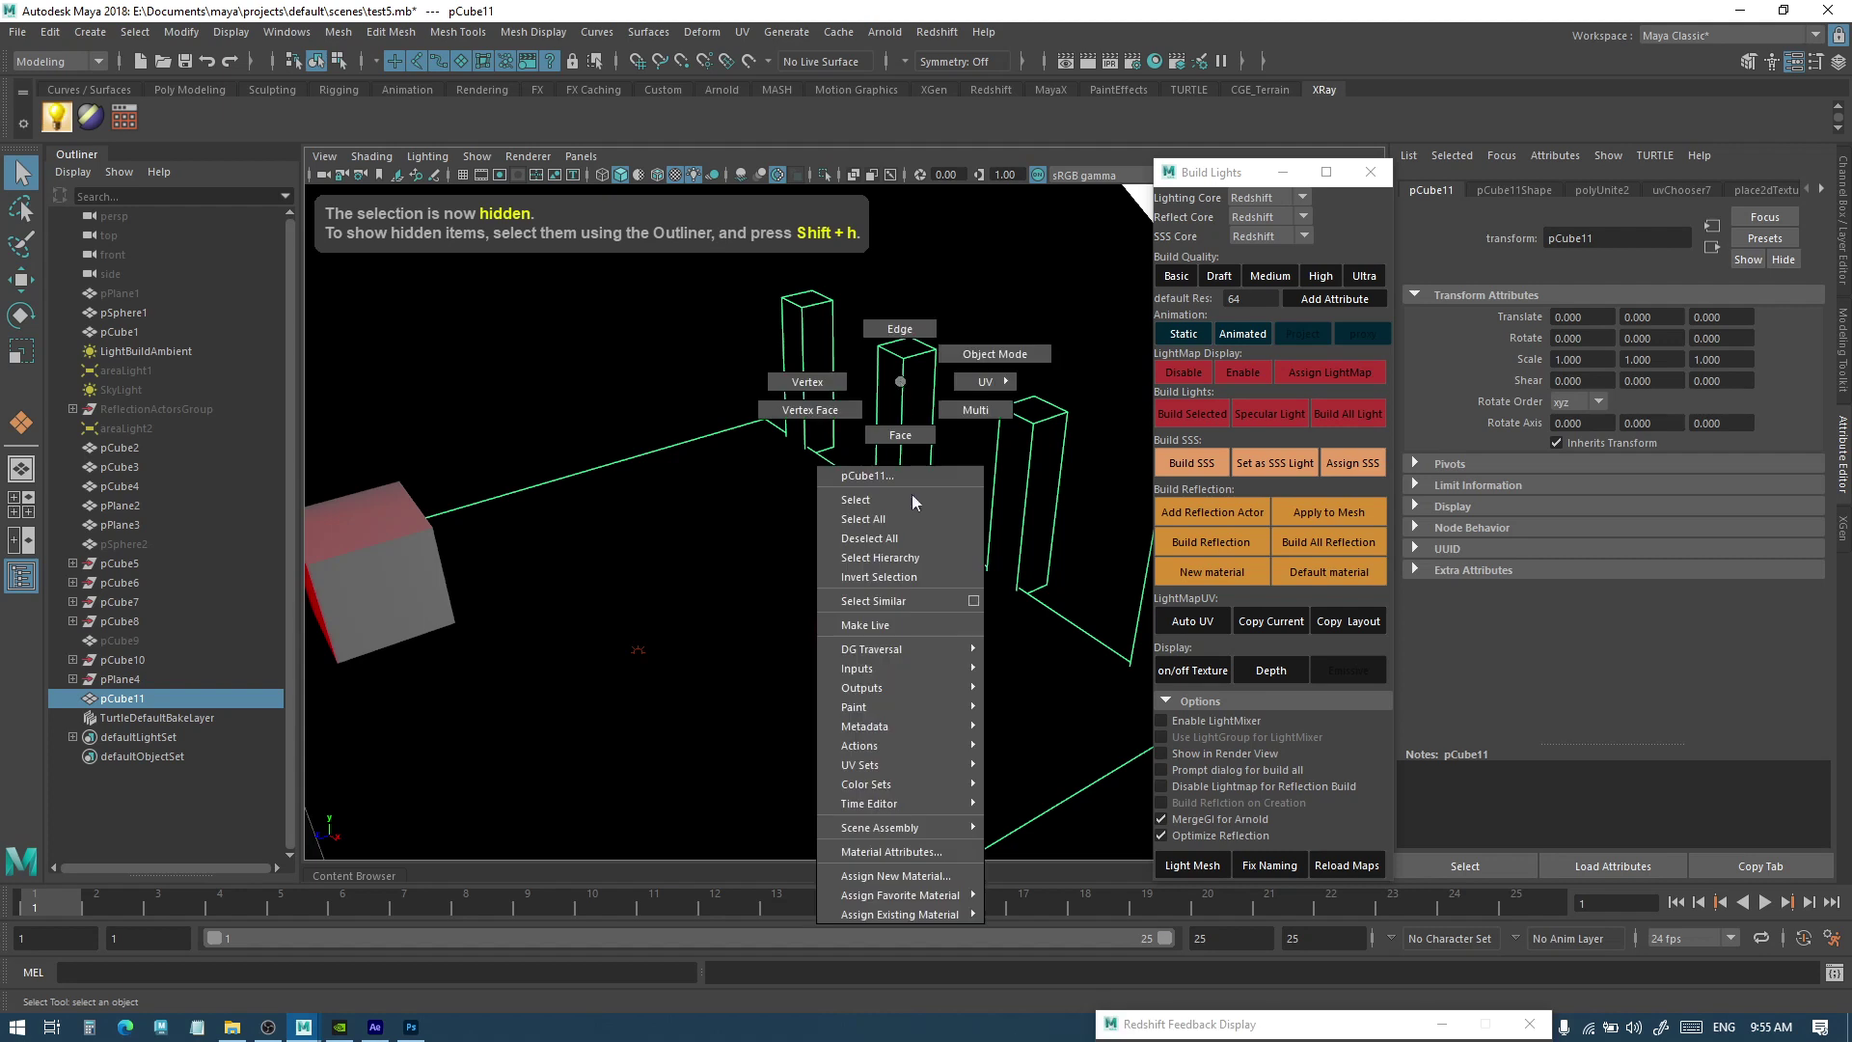
pyautogui.moveTo(919, 894)
pyautogui.click(1021, 864)
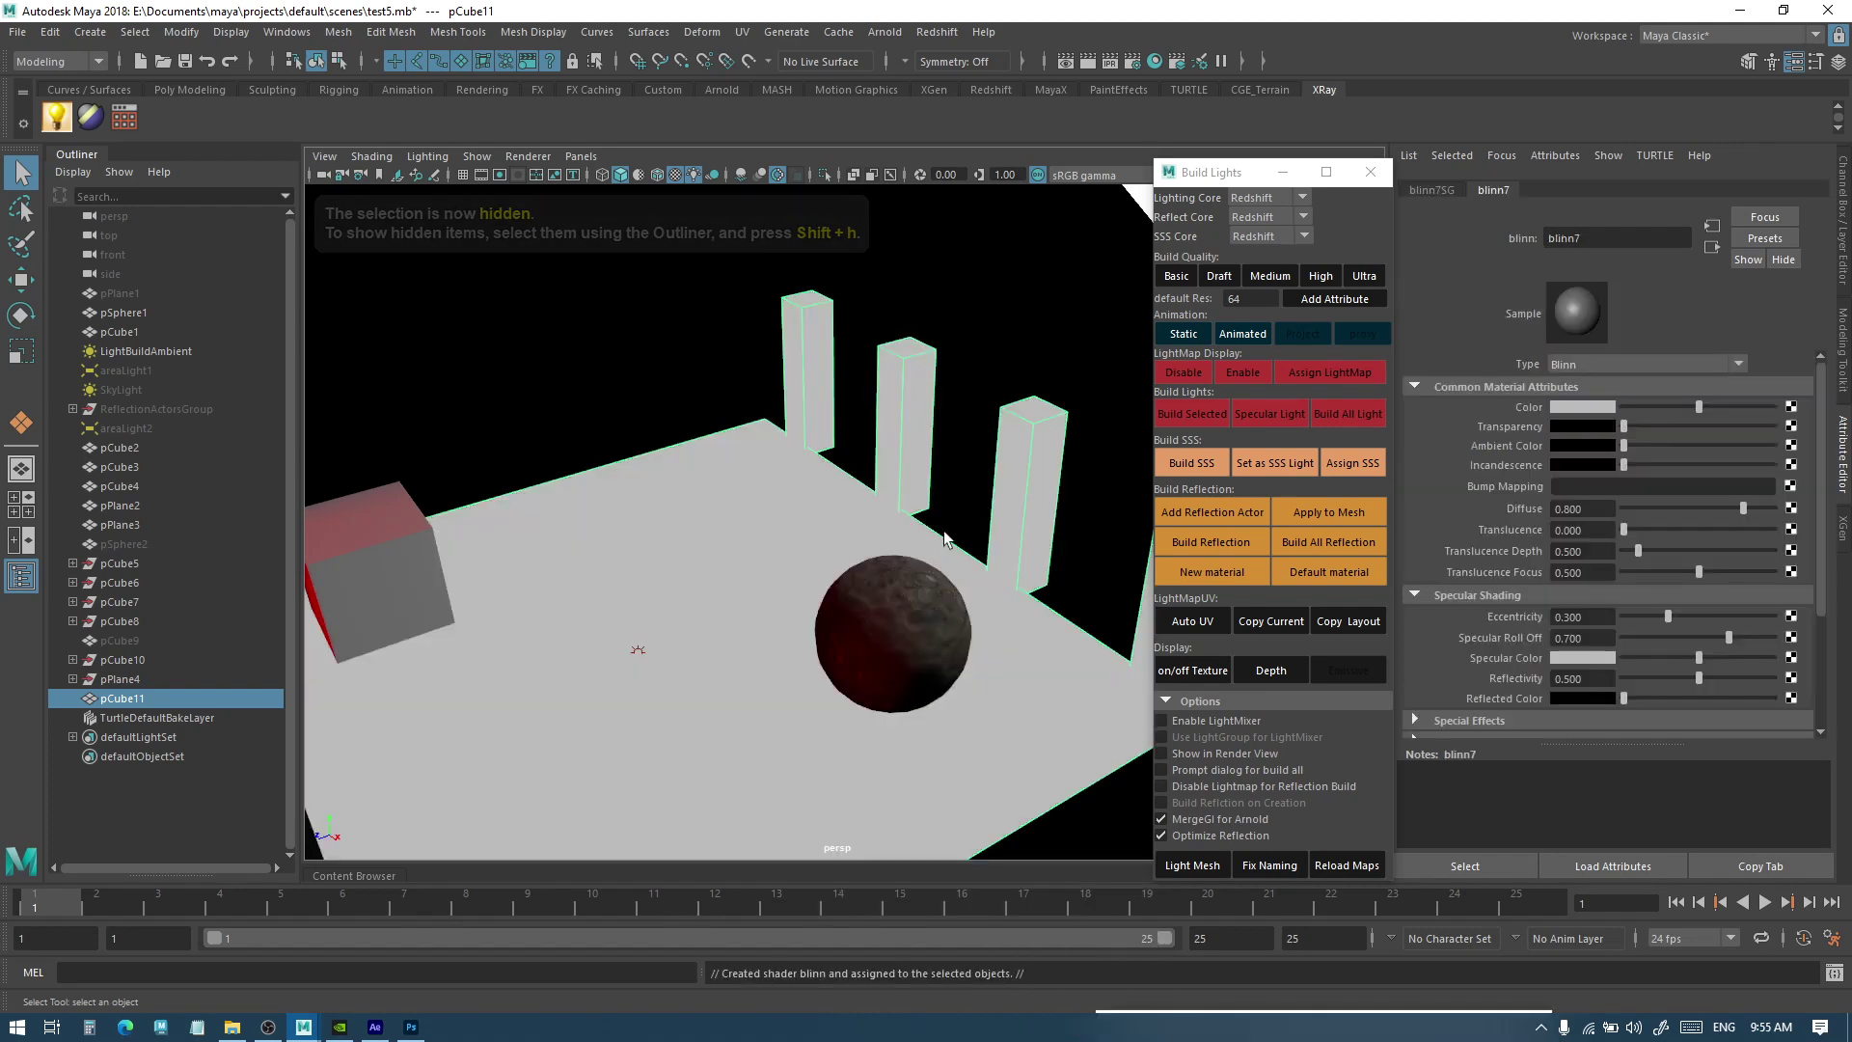
pyautogui.keyDown('alt'); pyautogui.moveTo(950, 551); pyautogui.dragTo(980, 578); pyautogui.keyUp('alt')
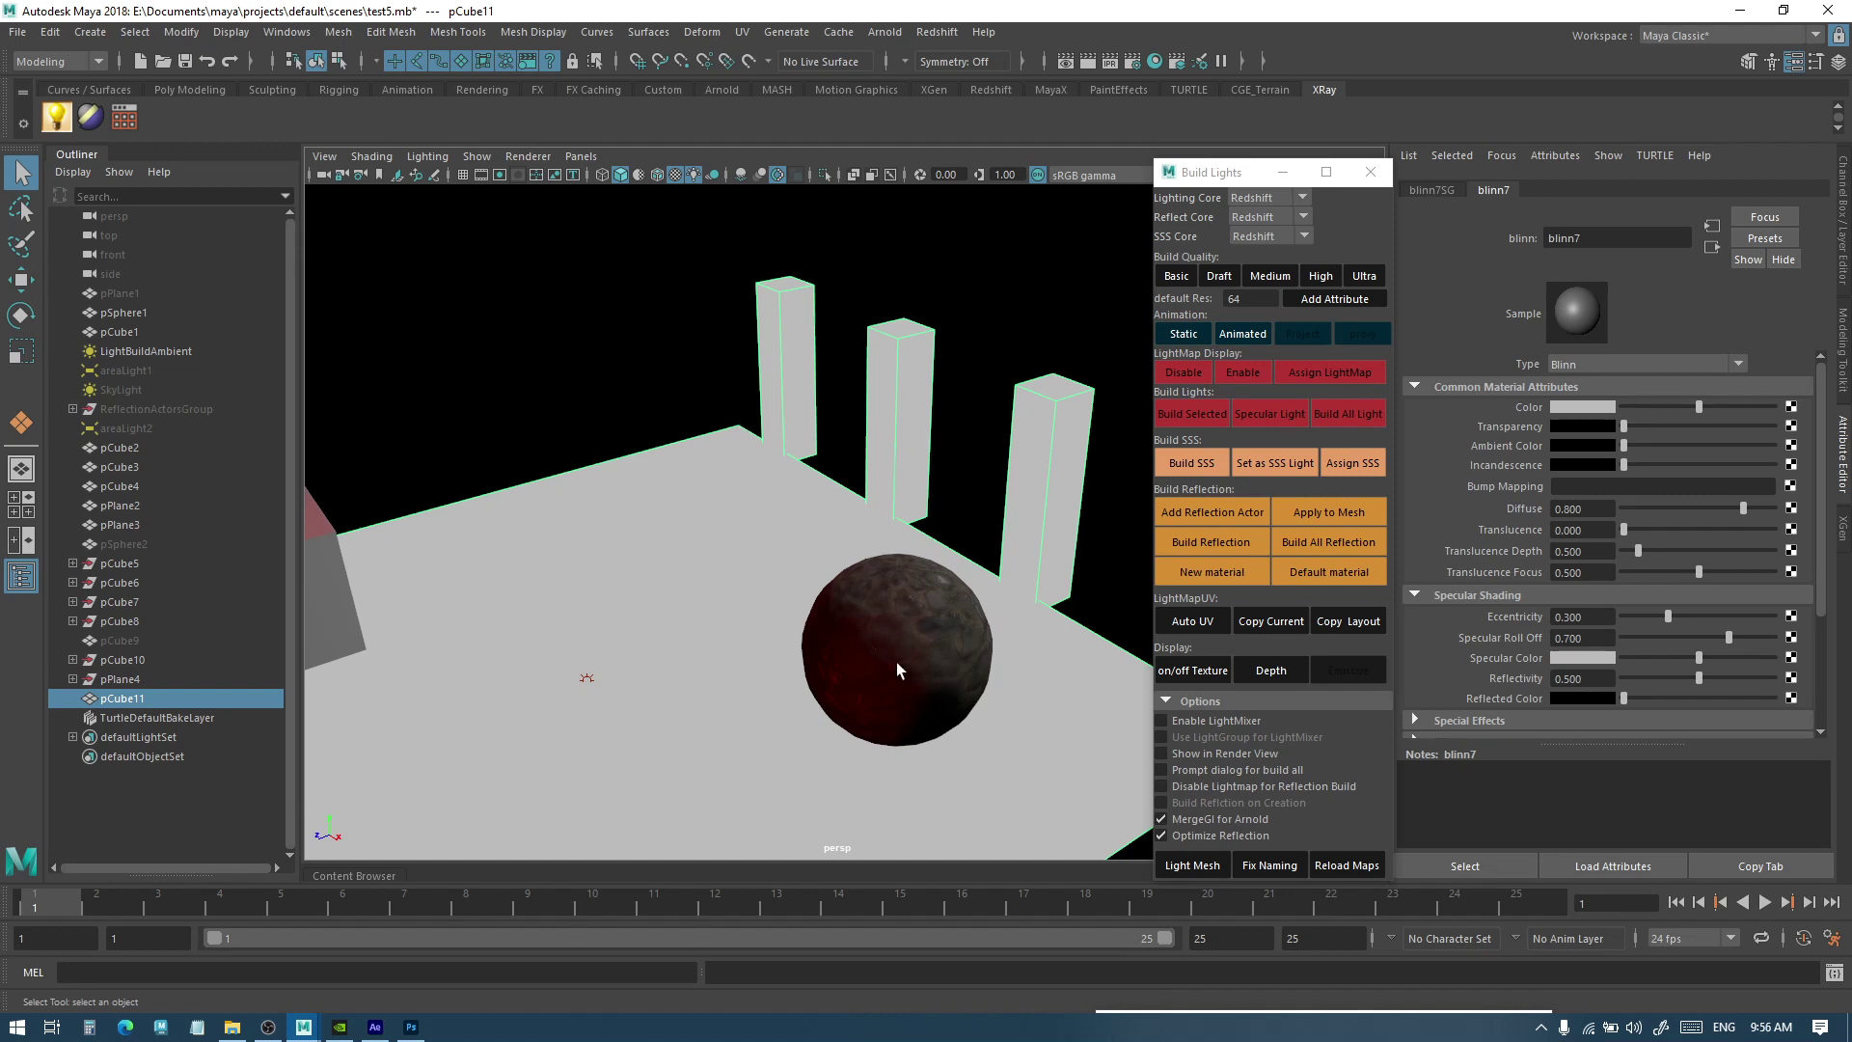
pyautogui.moveTo(88, 899)
pyautogui.mouseDown()
pyautogui.moveTo(1411, 897)
pyautogui.moveTo(53, 899)
pyautogui.mouseUp()
# Open the UV Editor for the combined mesh and switch the displayed UV set
pyautogui.click(888, 469)
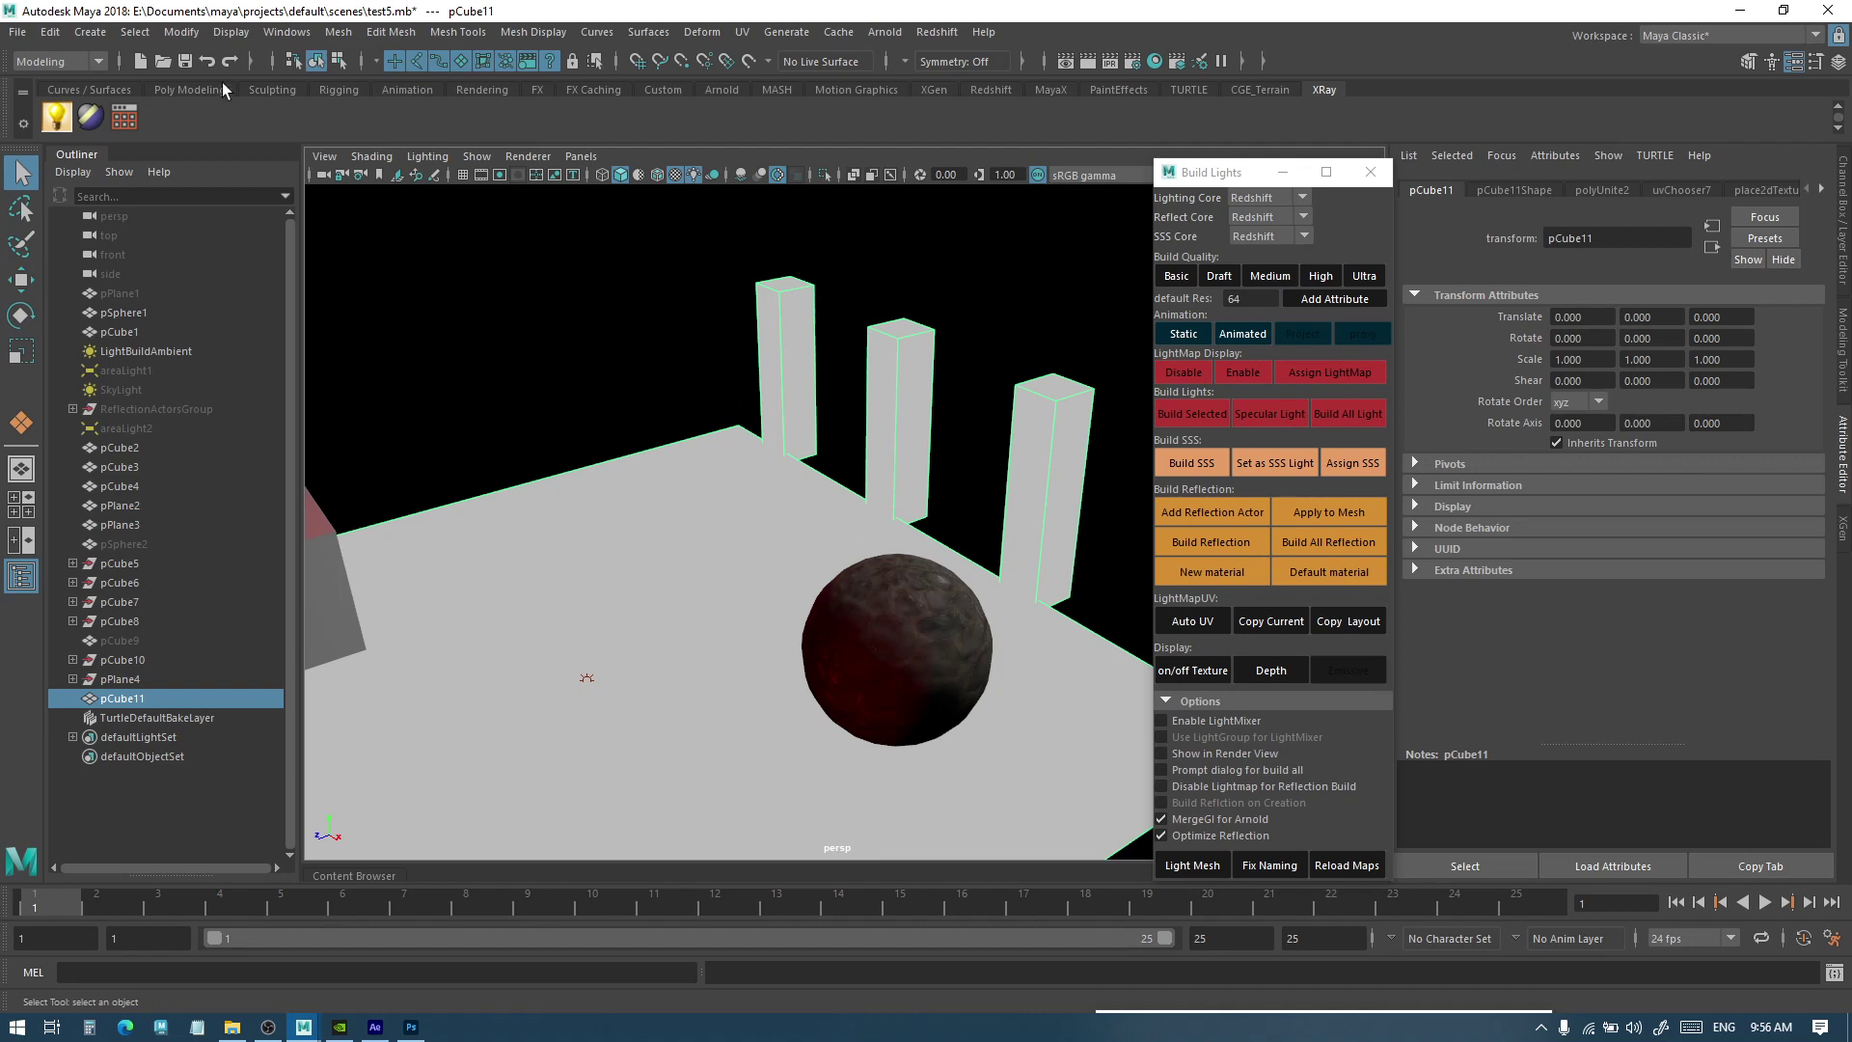
pyautogui.click(190, 89)
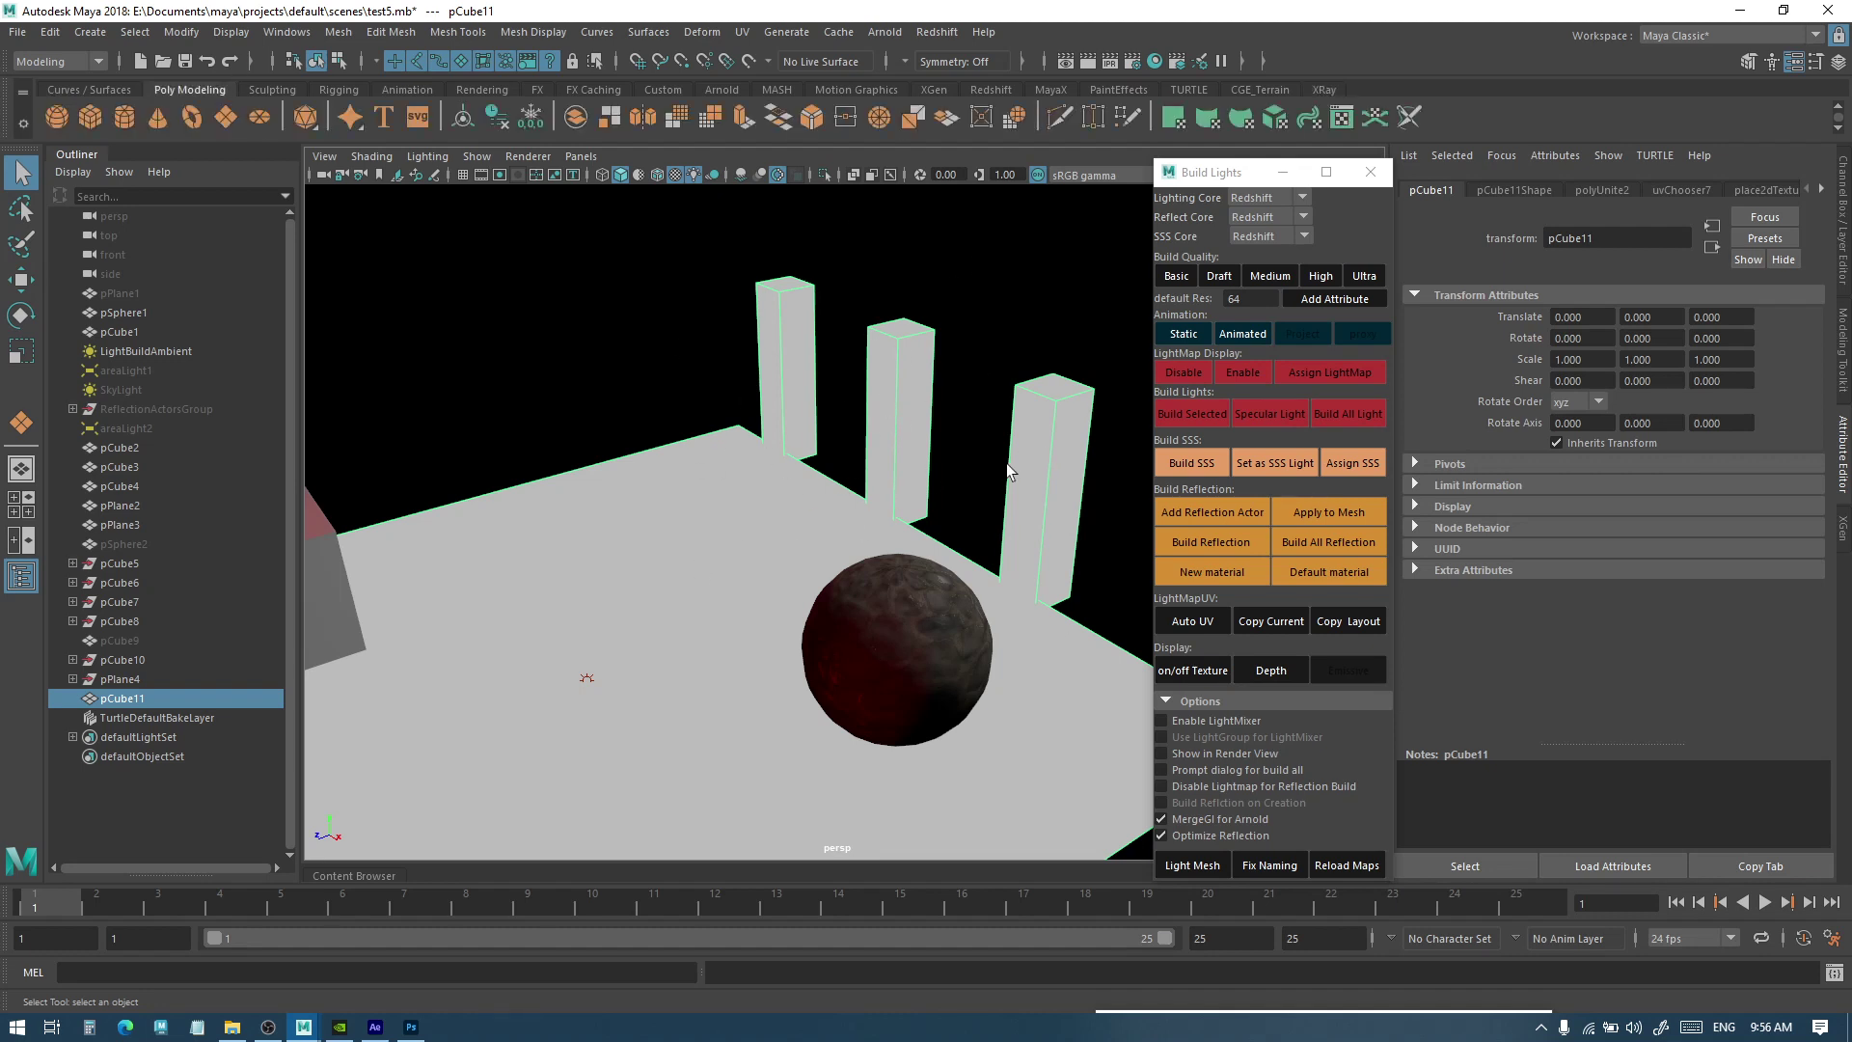
pyautogui.click(1341, 118)
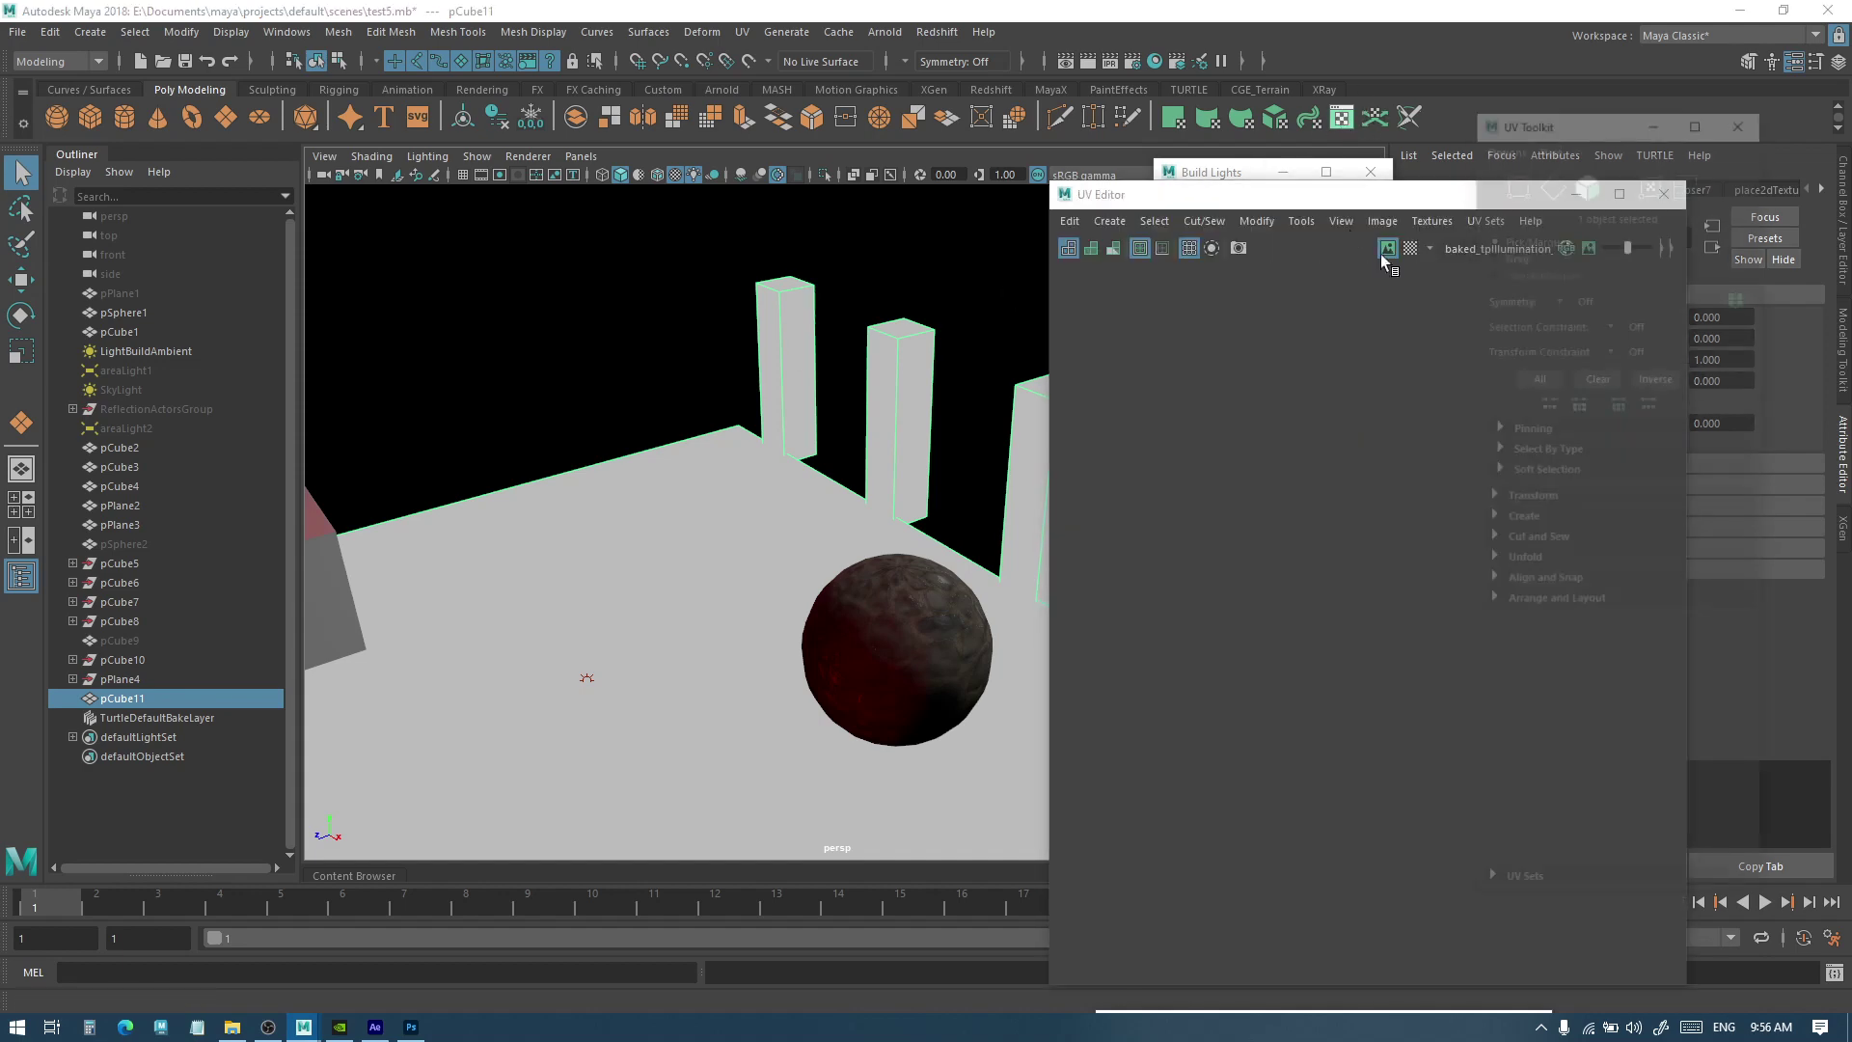
pyautogui.moveTo(1373, 200); pyautogui.dragTo(696, 207)
pyautogui.click(831, 229)
pyautogui.click(860, 420)
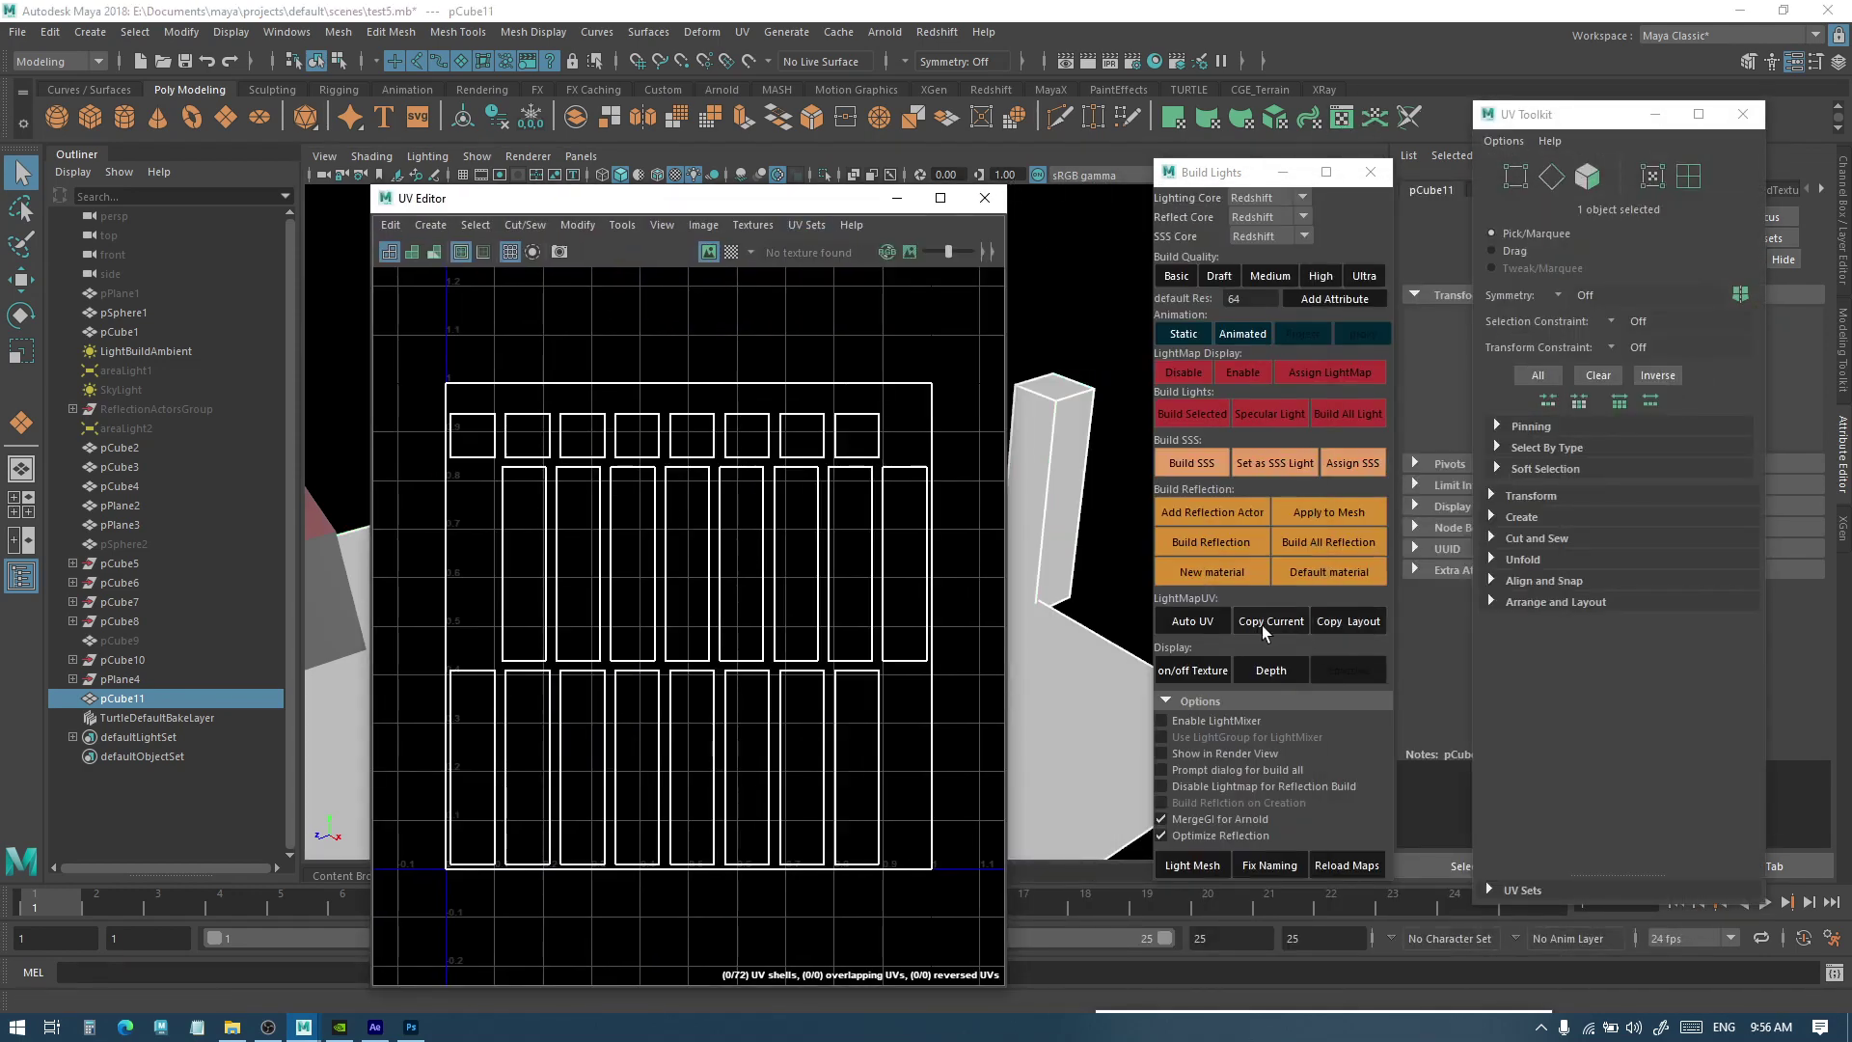
# Try Copy Layout, generate Auto UV lightmap coordinates for the combined mesh instead, and close the UV windows after checking the layout
pyautogui.click(1351, 621)
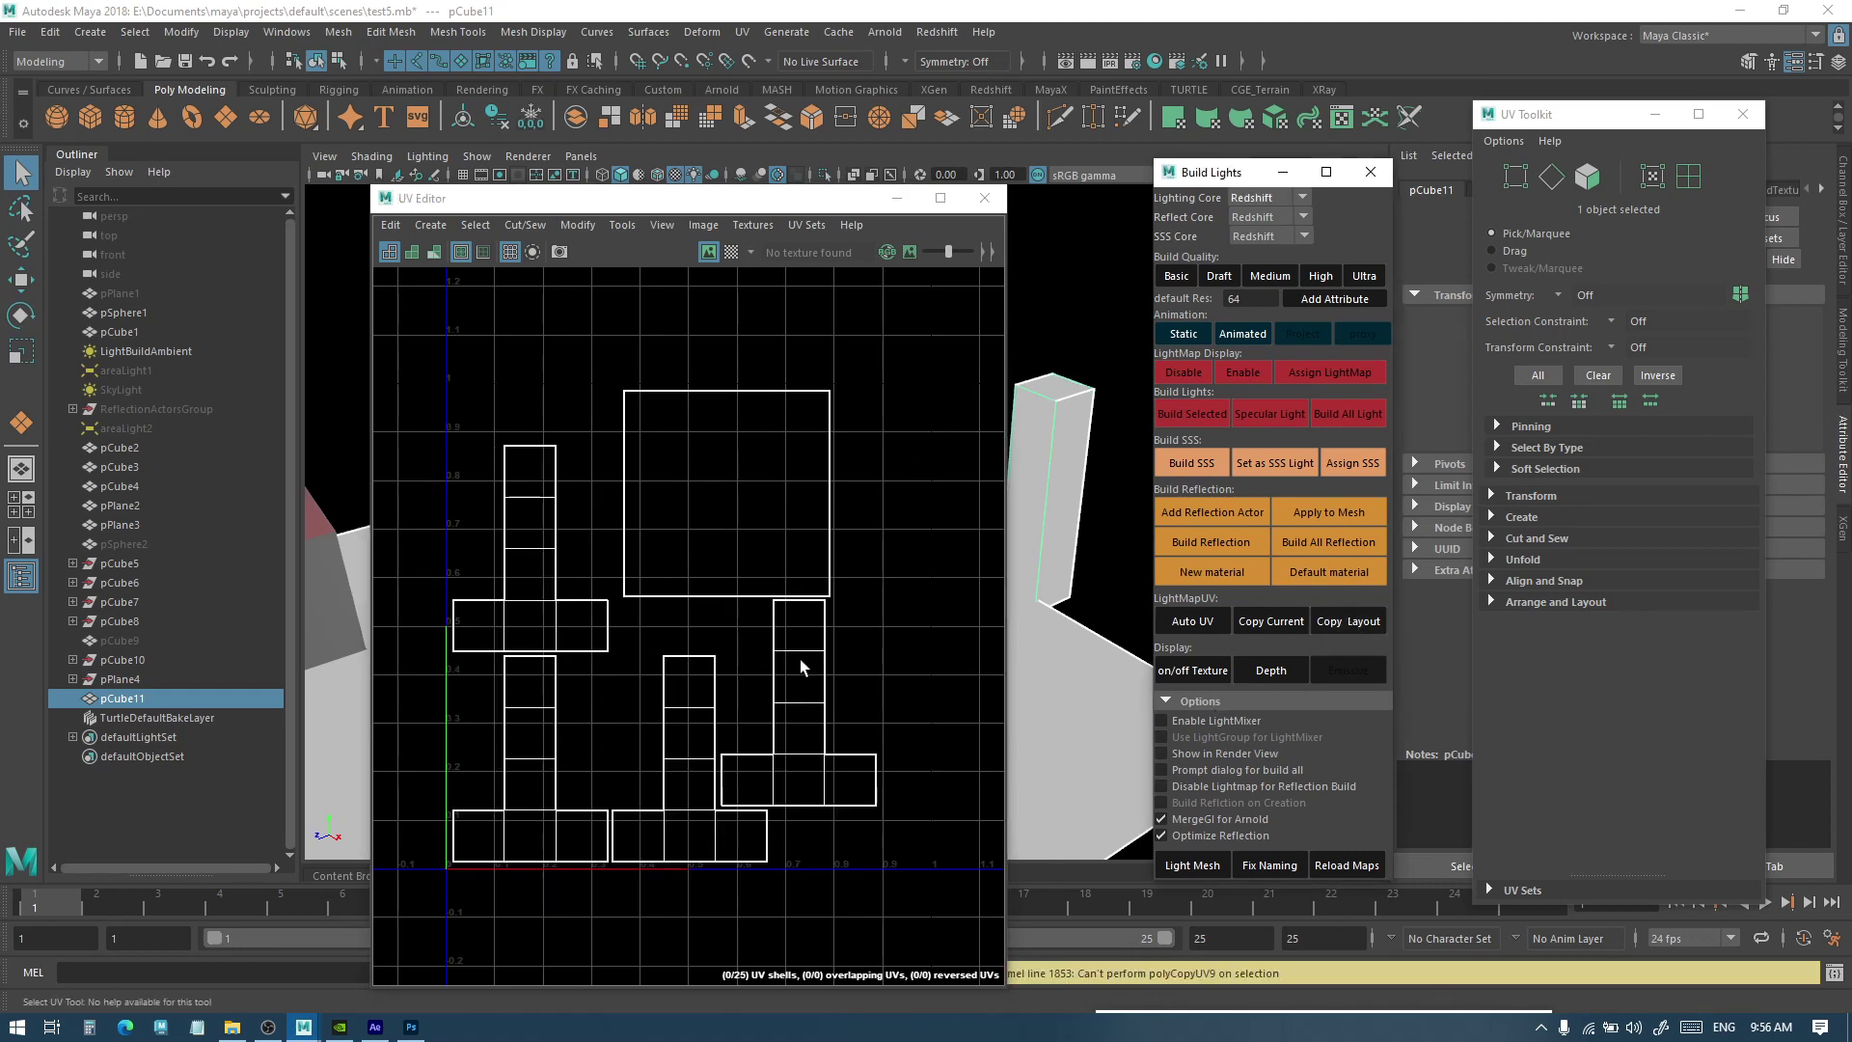
pyautogui.click(1193, 623)
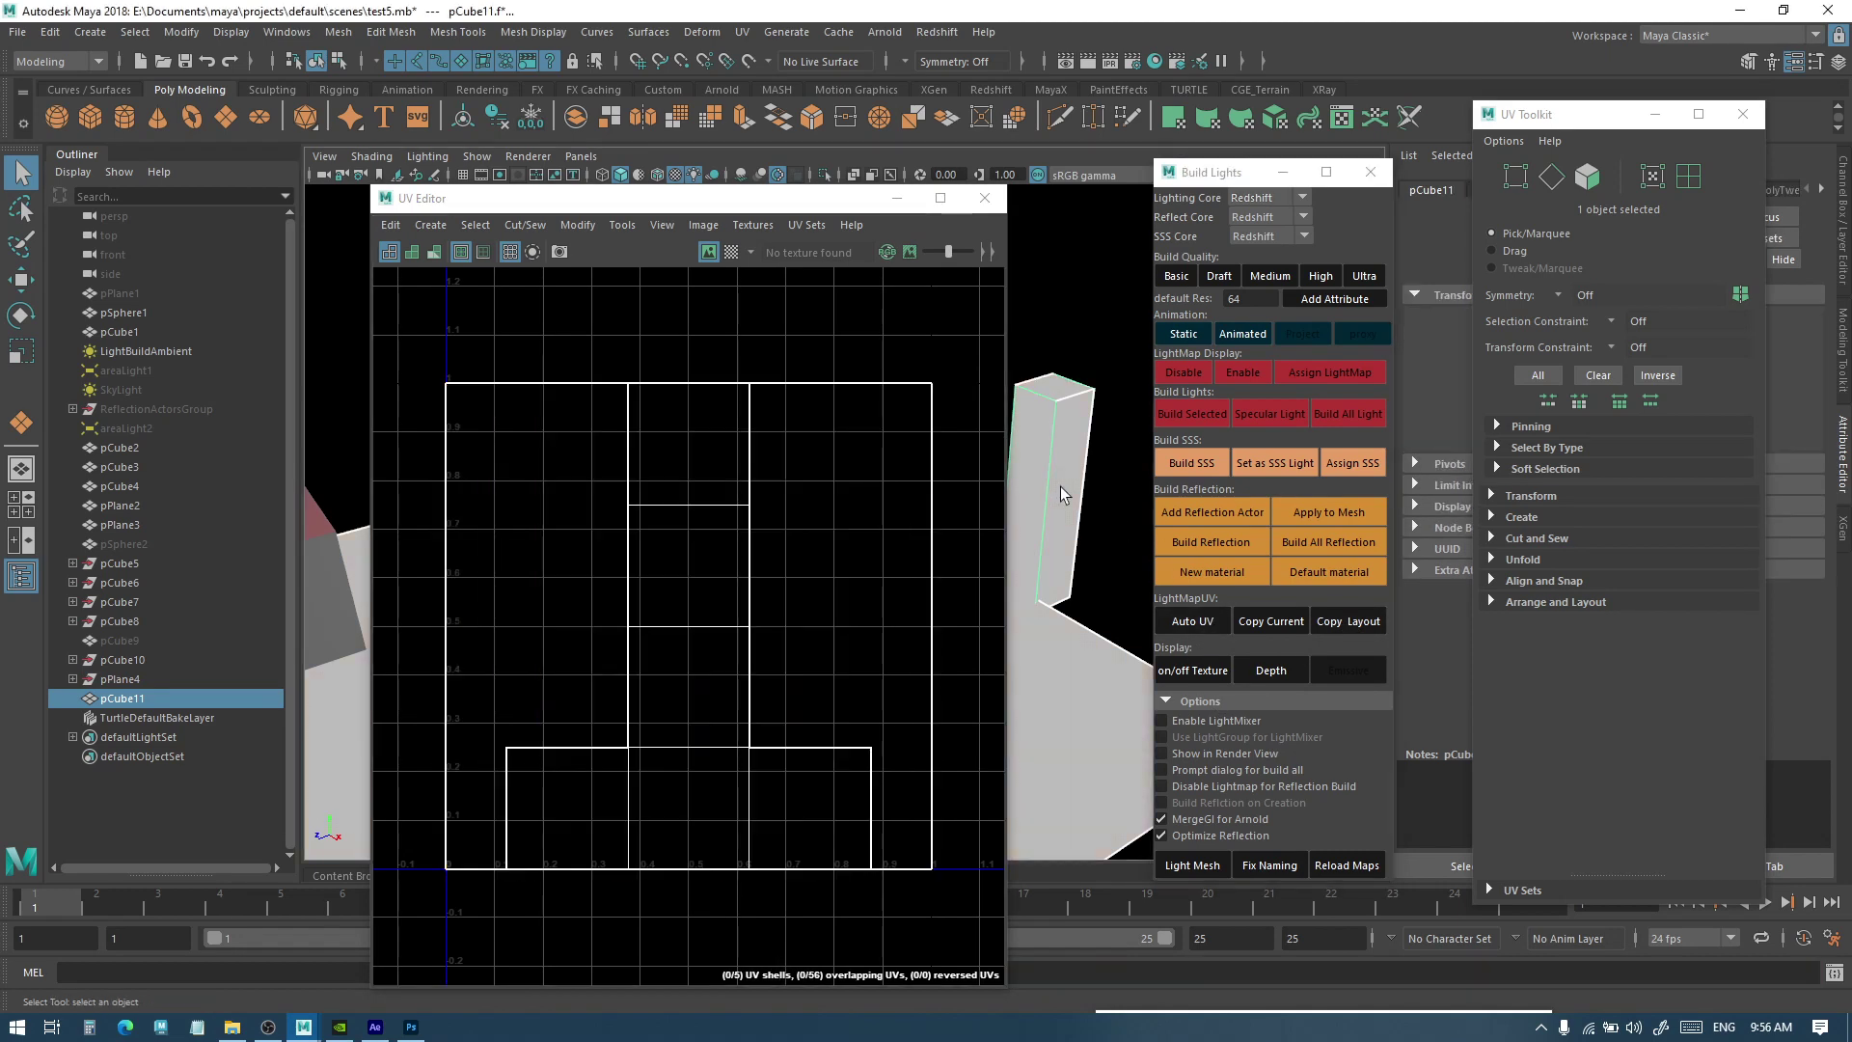
pyautogui.click(806, 224)
pyautogui.click(857, 420)
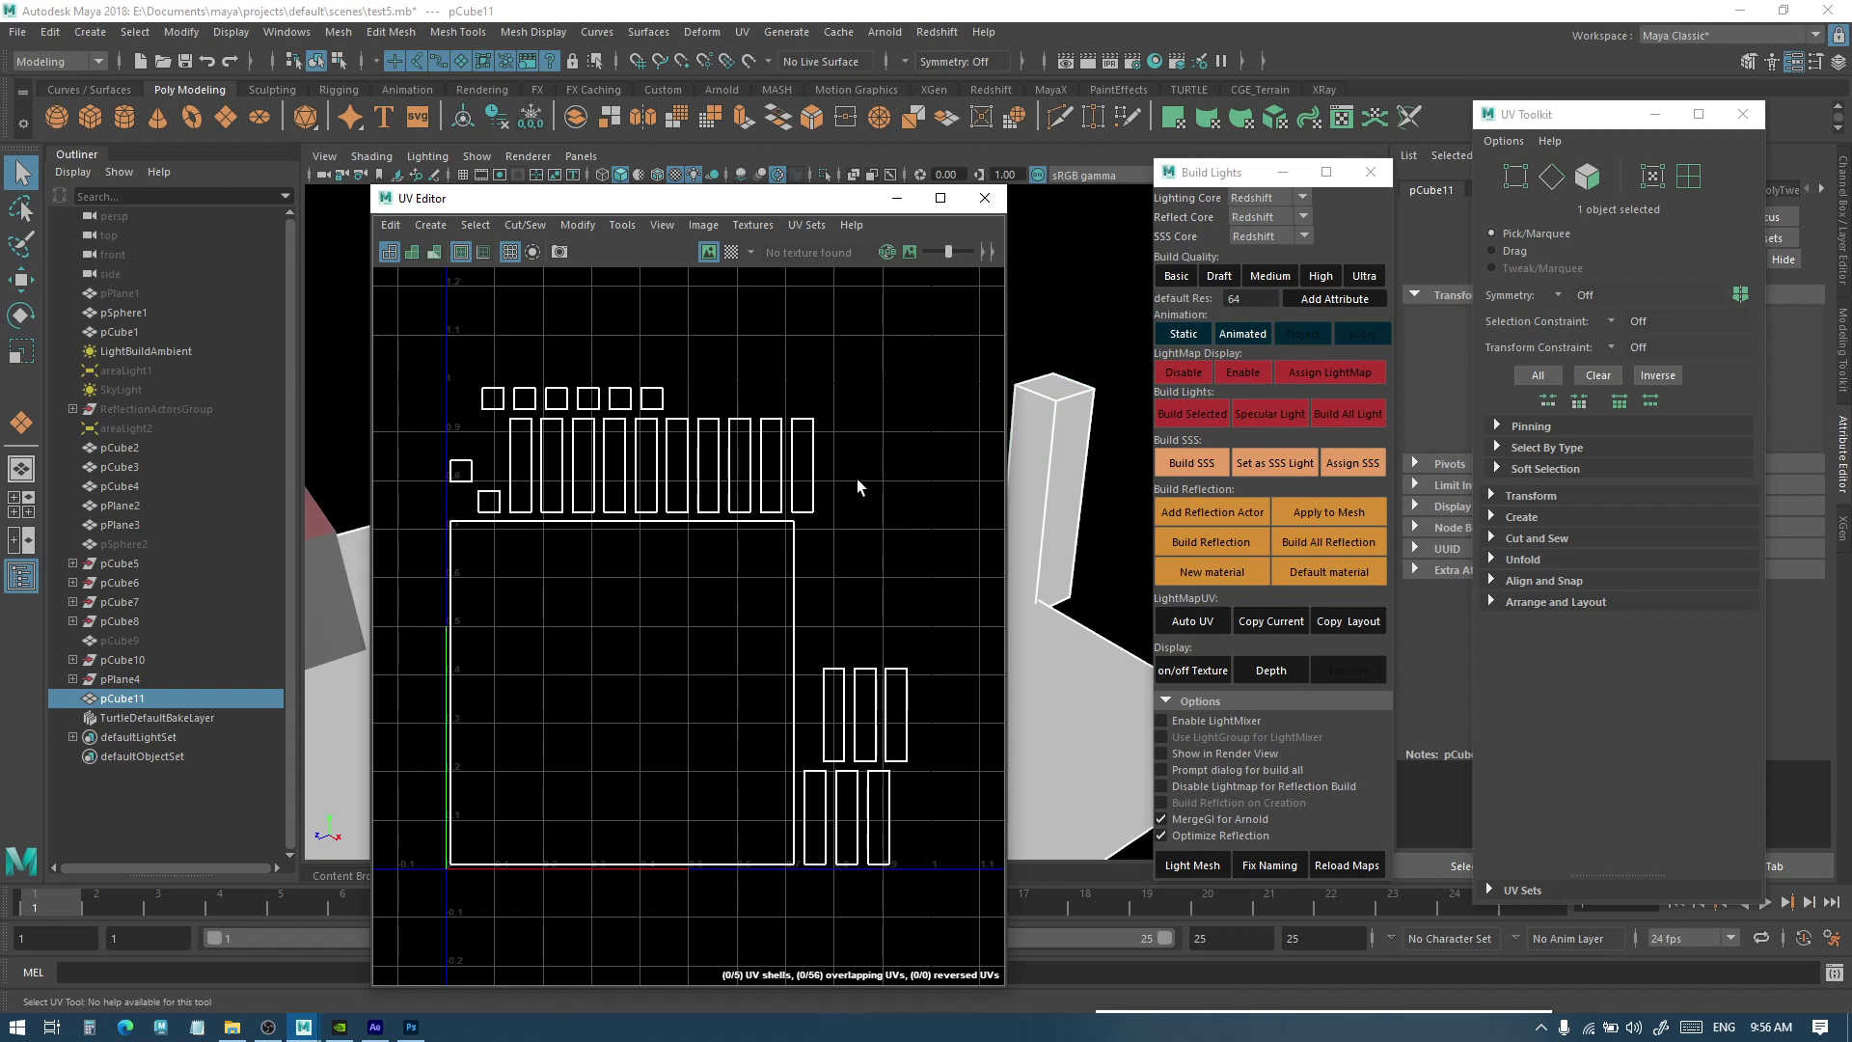
pyautogui.click(984, 198)
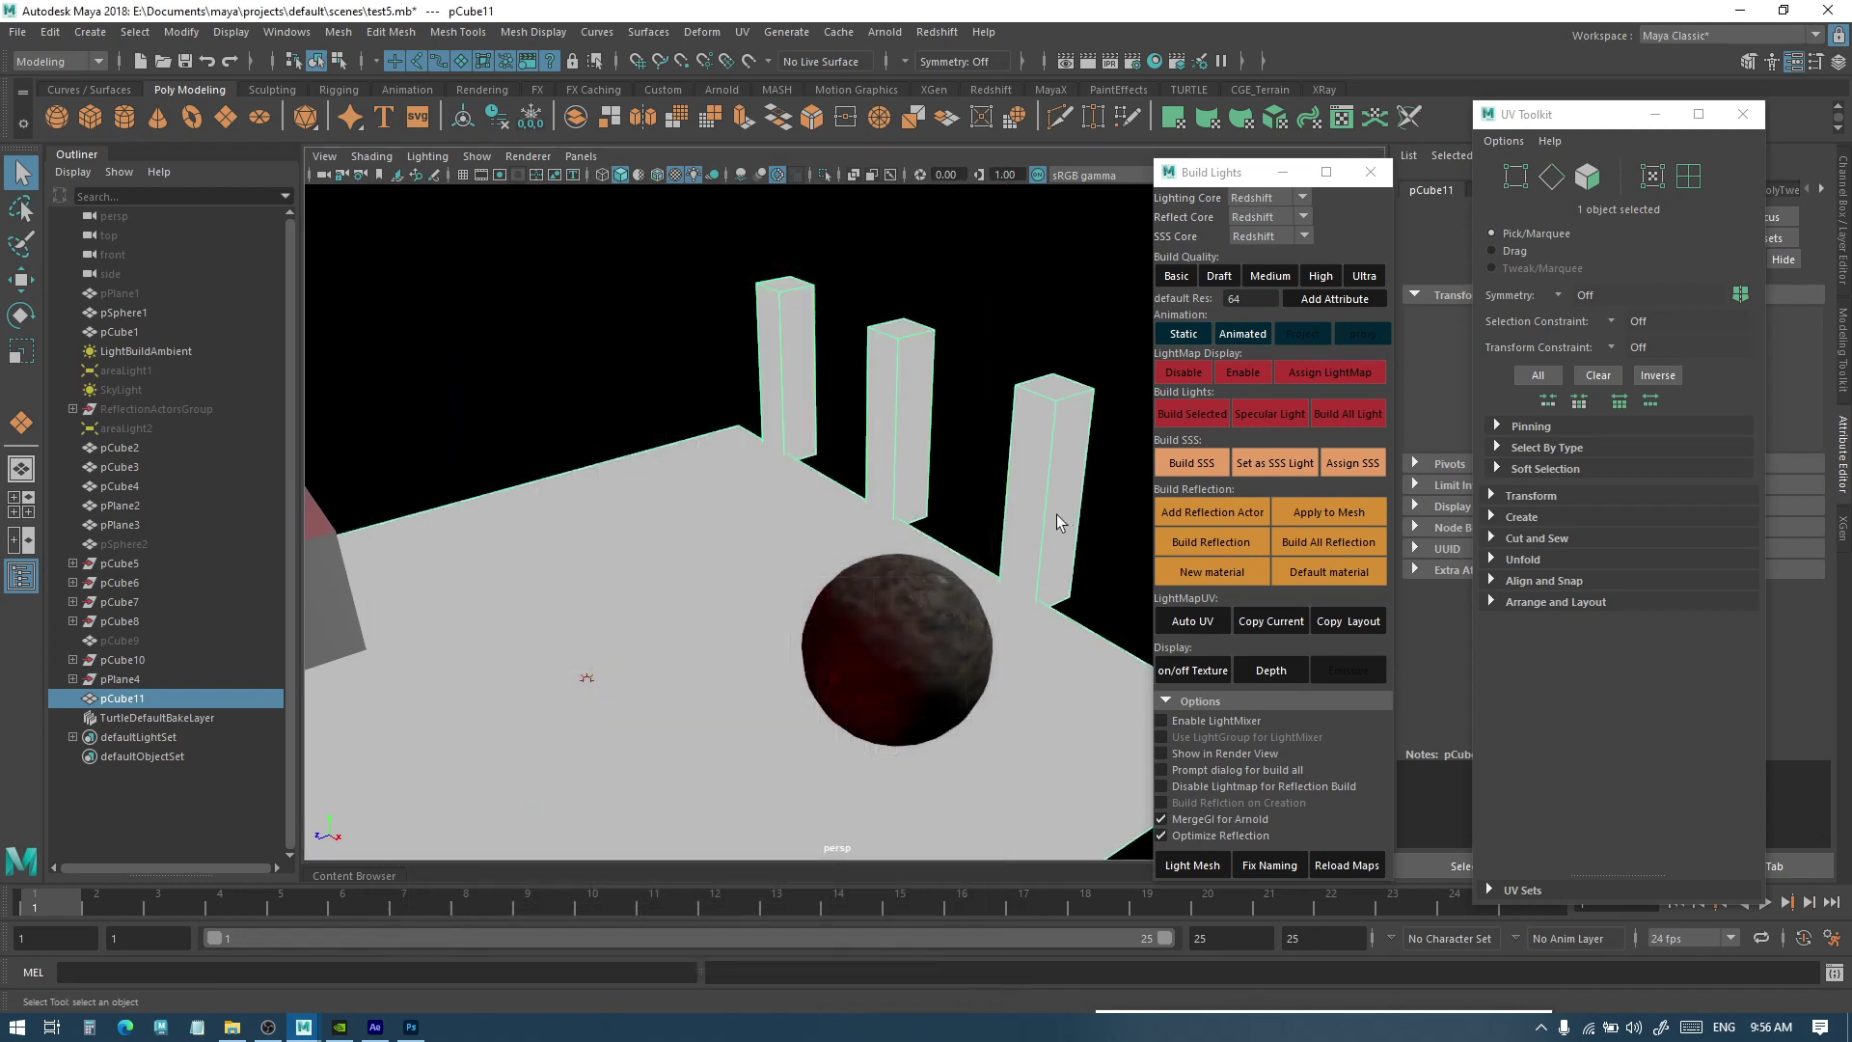
pyautogui.click(1744, 116)
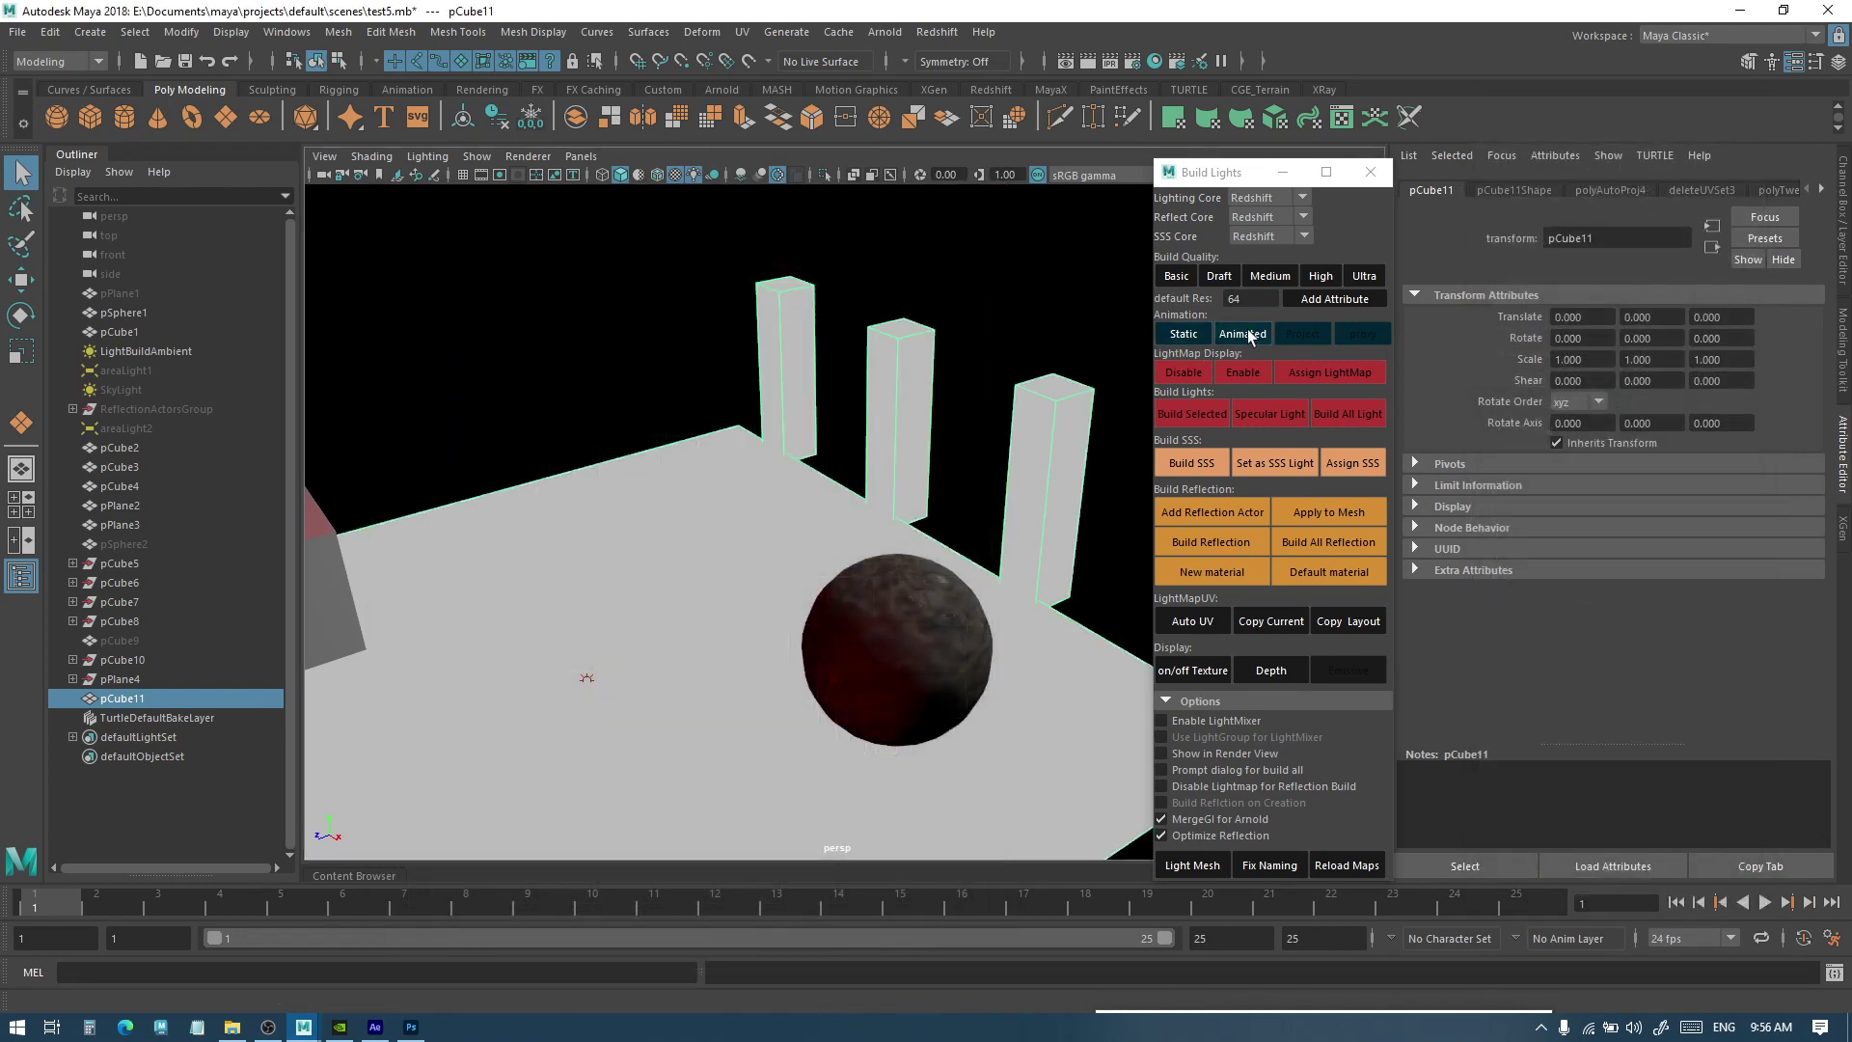
# Build the lighting for the combined mesh across the frame range and return to frame 1
pyautogui.click(1196, 414)
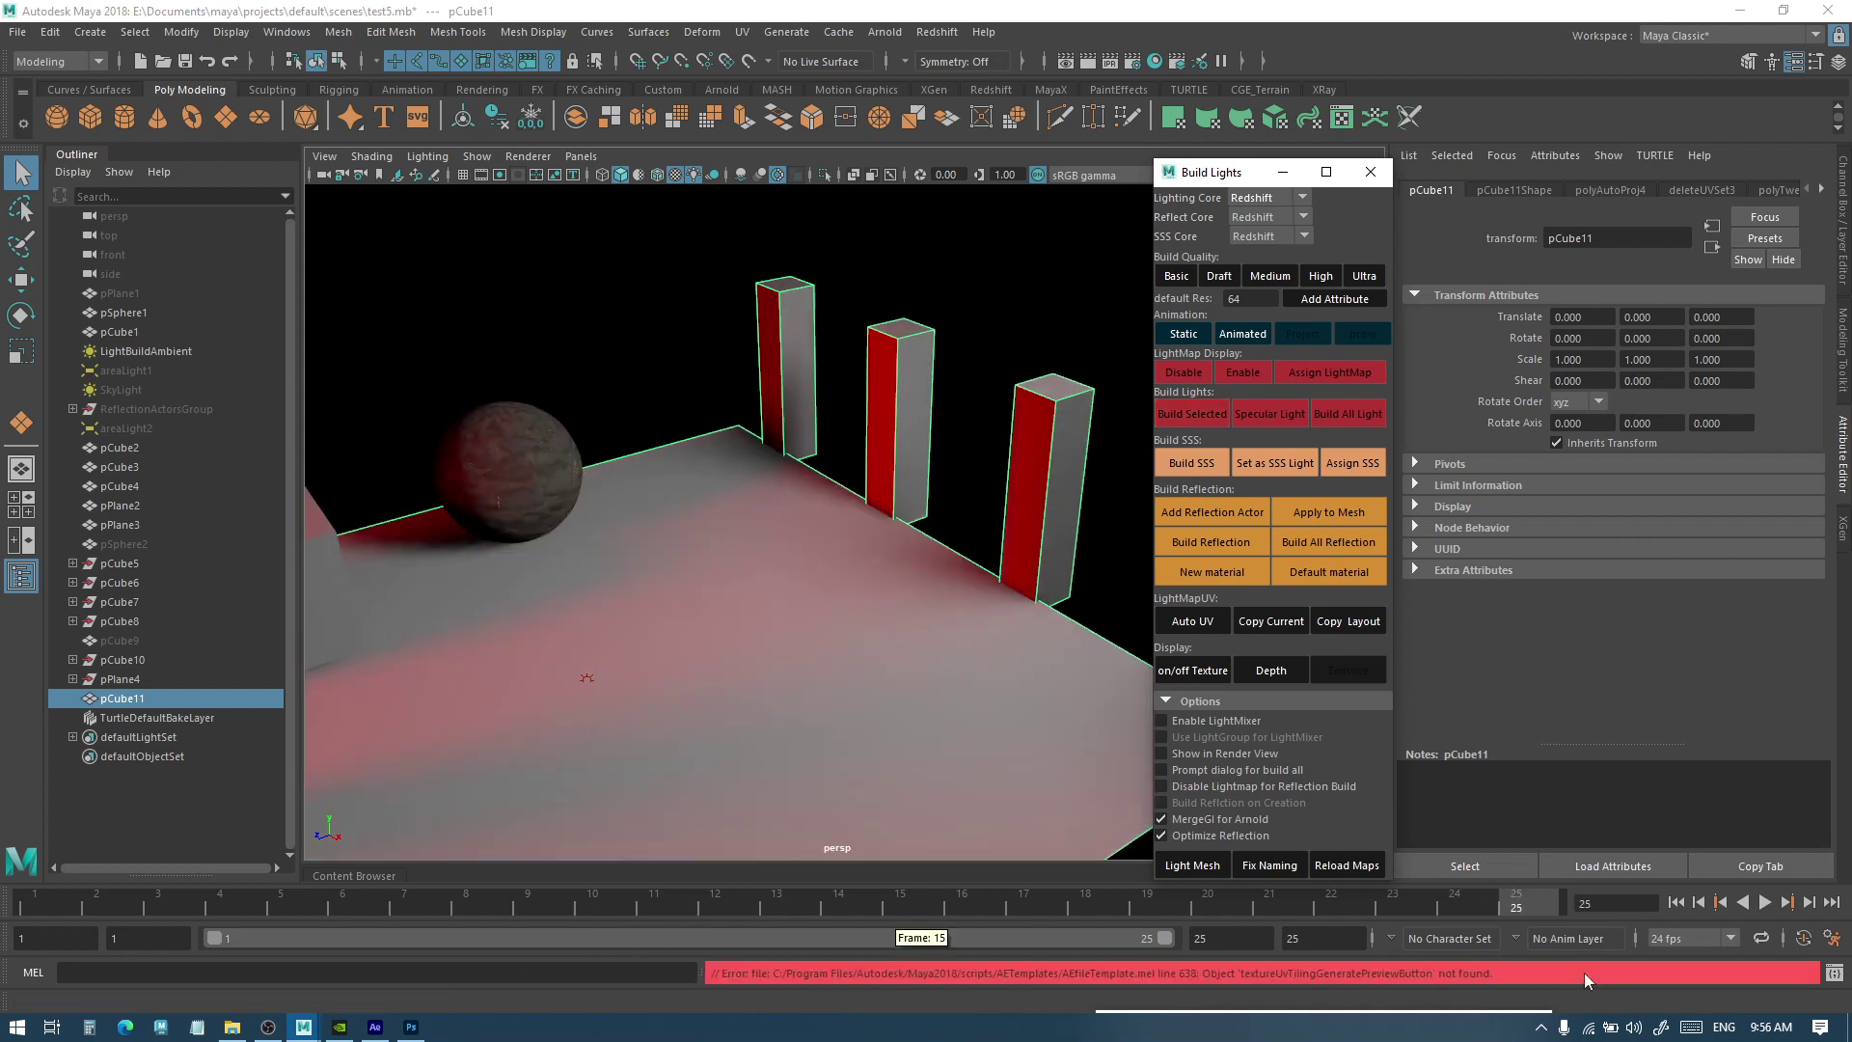
pyautogui.moveTo(1544, 913); pyautogui.dragTo(50, 843)
# Inspect the baked lighting on the combined mesh and the surrounding boxes pCube1 to pCube4 from several angles
pyautogui.scroll(-5, 831, 631)
pyautogui.keyDown('alt'); pyautogui.moveTo(835, 653); pyautogui.dragTo(645, 645); pyautogui.keyUp('alt')
pyautogui.click(583, 534)
pyautogui.click(550, 563)
pyautogui.keyDown('shift'); pyautogui.click(546, 444); pyautogui.keyUp('shift')
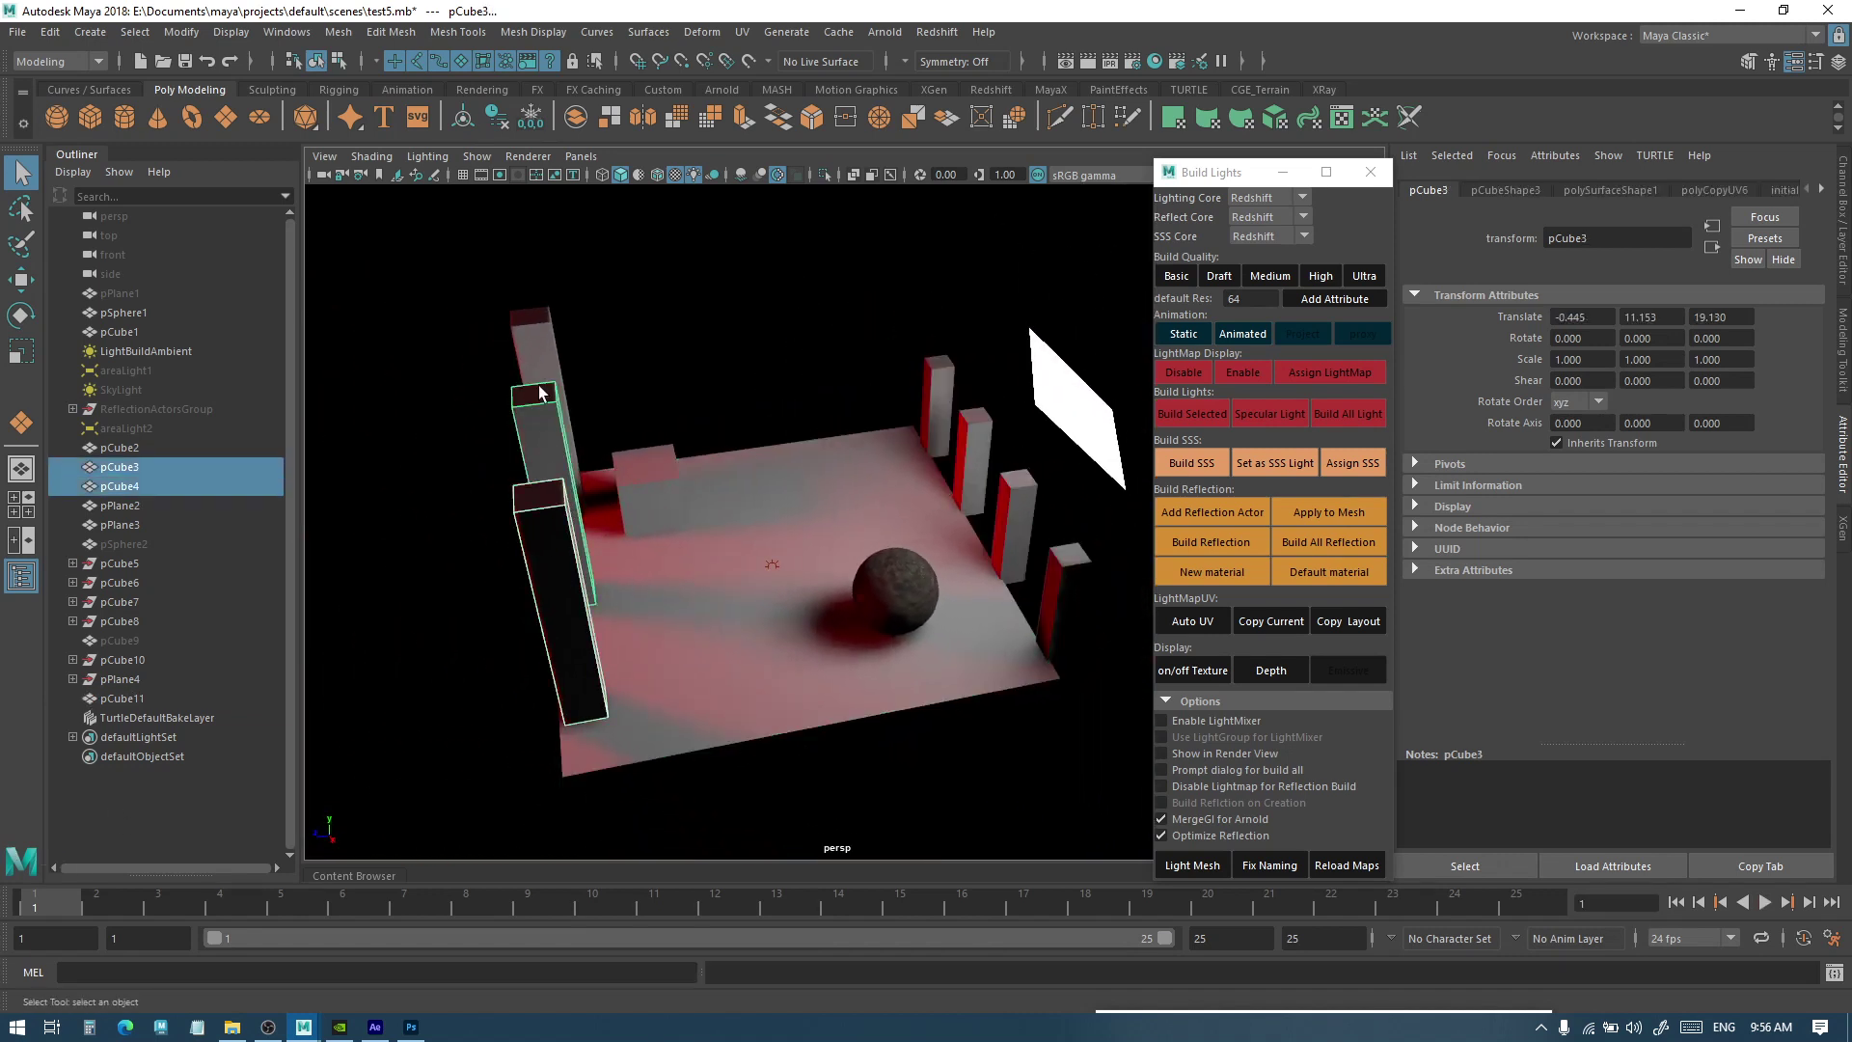
pyautogui.keyDown('shift'); pyautogui.click(536, 356); pyautogui.keyUp('shift')
pyautogui.keyDown('shift'); pyautogui.click(613, 485); pyautogui.keyUp('shift')
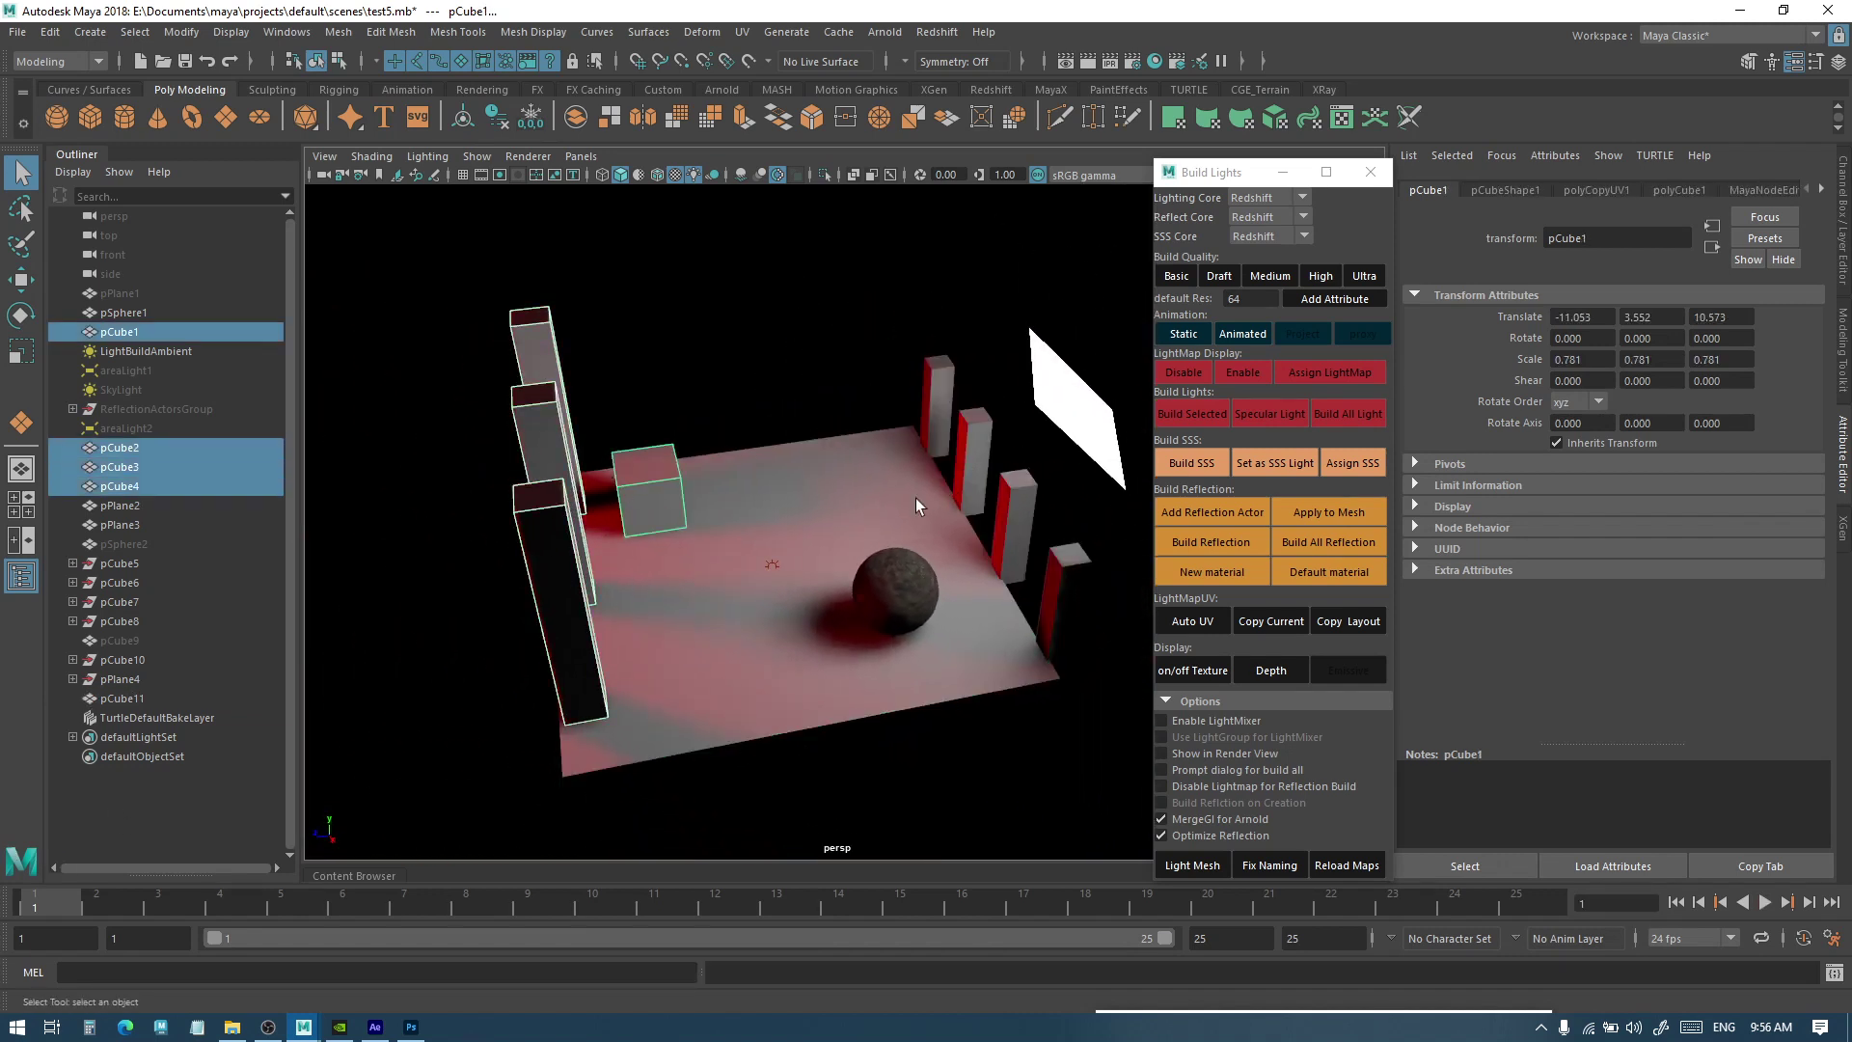
pyautogui.keyDown('alt'); pyautogui.moveTo(934, 506); pyautogui.dragTo(942, 693); pyautogui.keyUp('alt')
pyautogui.scroll(4, 907, 661)
pyautogui.scroll(-2, 823, 582)
pyautogui.keyDown('alt'); pyautogui.moveTo(820, 584); pyautogui.dragTo(737, 702); pyautogui.keyUp('alt')
pyautogui.scroll(4, 949, 650)
pyautogui.keyDown('alt'); pyautogui.moveTo(839, 631); pyautogui.dragTo(994, 590); pyautogui.keyUp('alt')
pyautogui.scroll(1, 994, 588)
pyautogui.scroll(-1, 994, 589)
# Select the combined mesh and show the last hidden original floor and columns
pyautogui.click(992, 494)
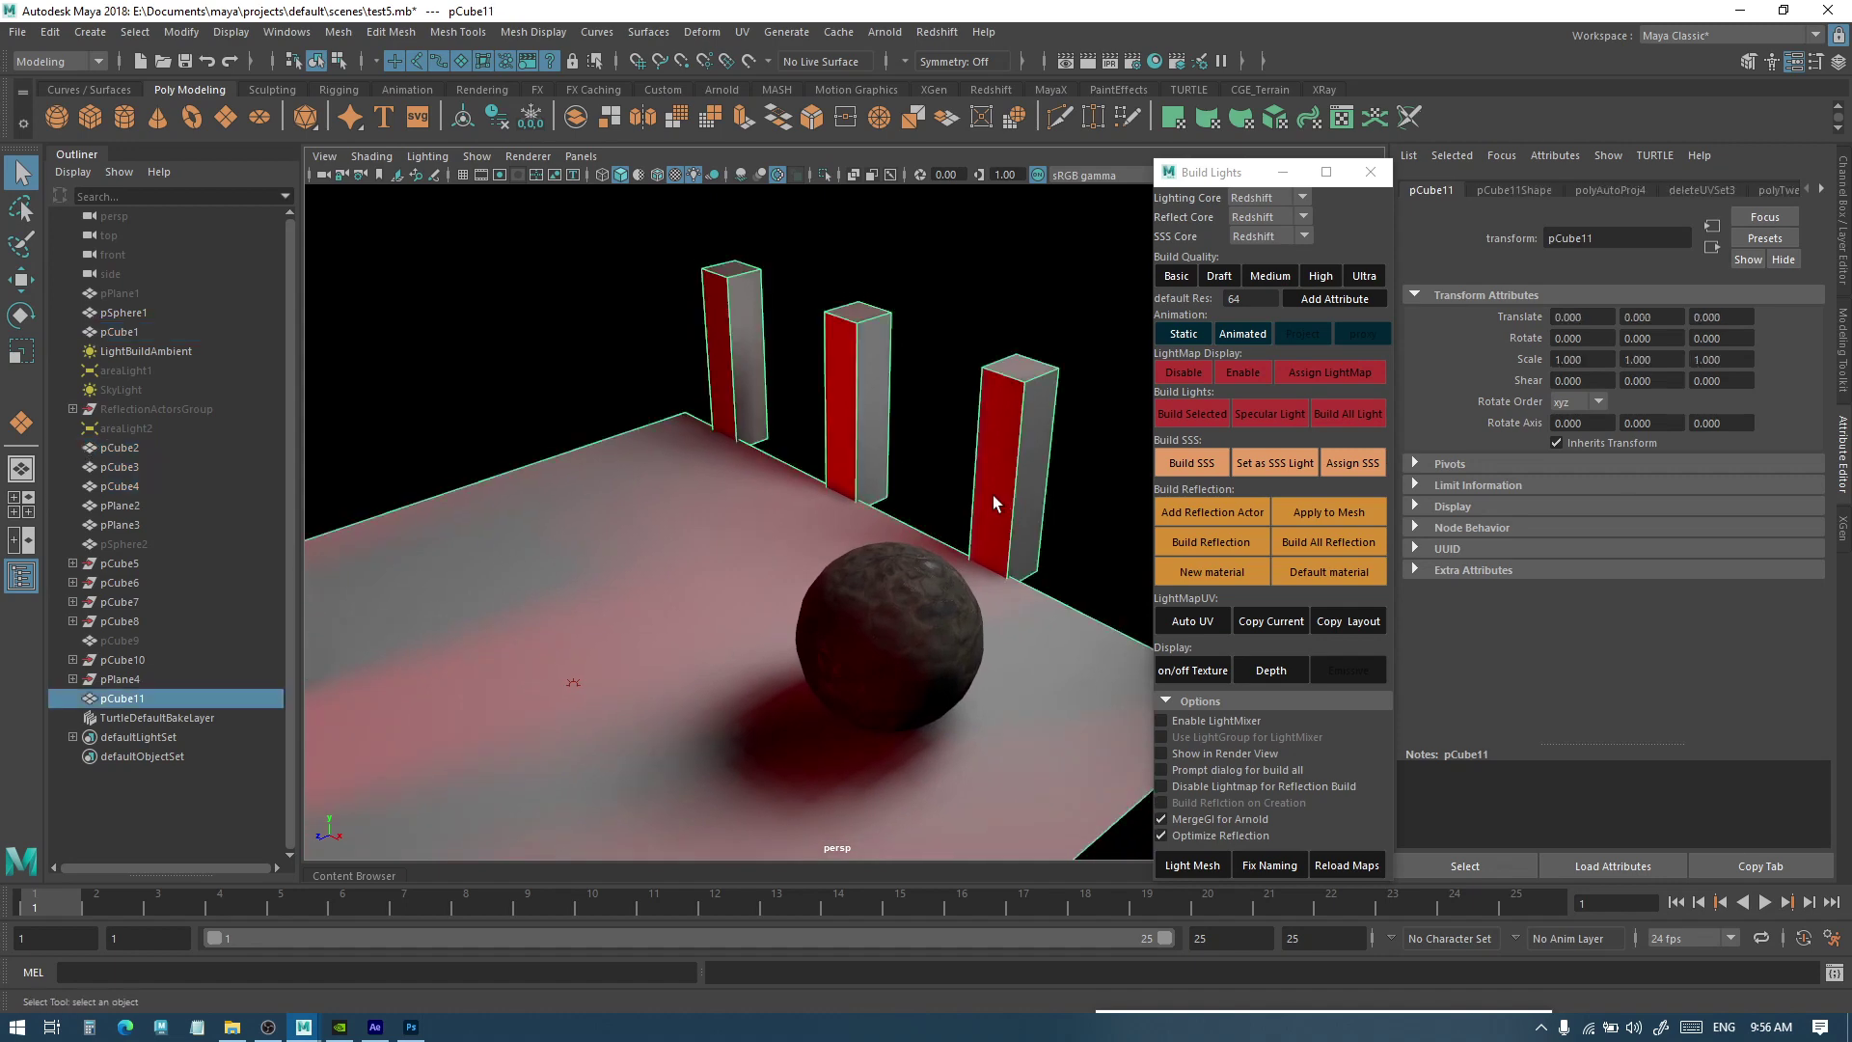
pyautogui.hotkey('ctrl', 'shift', 'h')
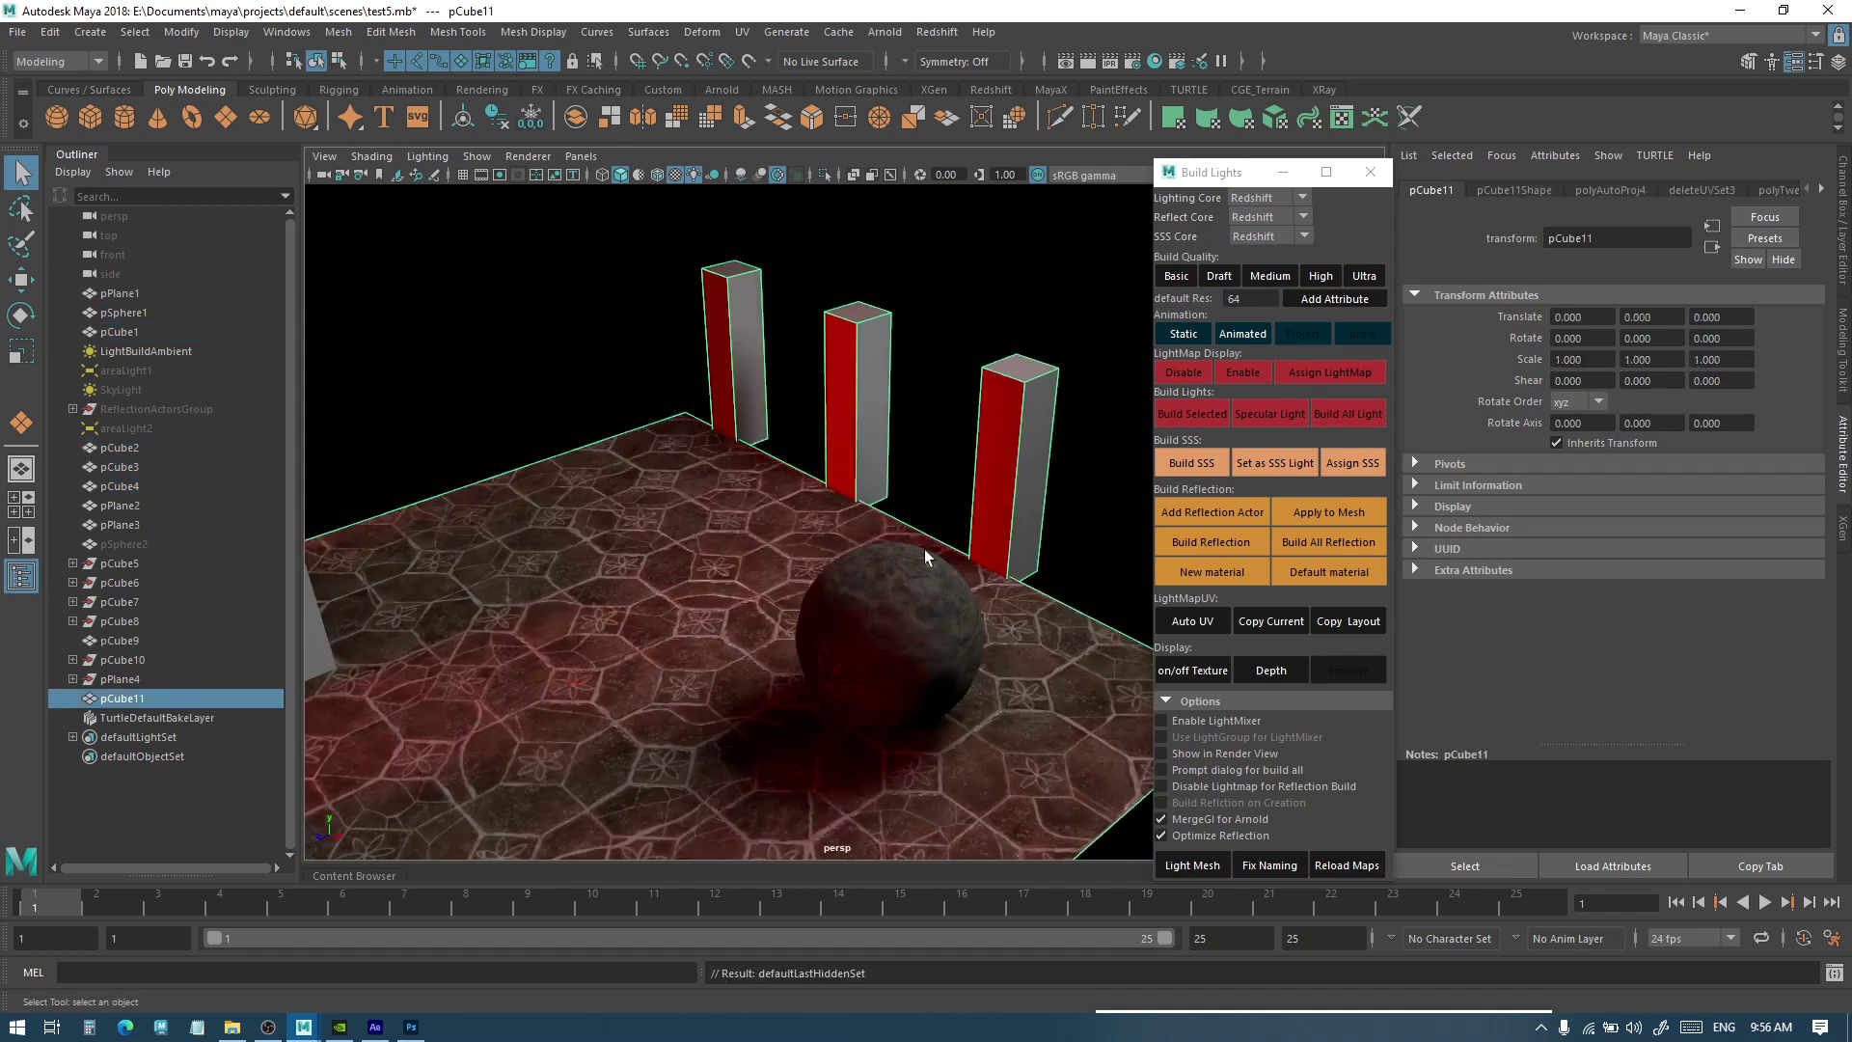
pyautogui.keyDown('alt'); pyautogui.moveTo(928, 552); pyautogui.dragTo(937, 407); pyautogui.keyUp('alt')
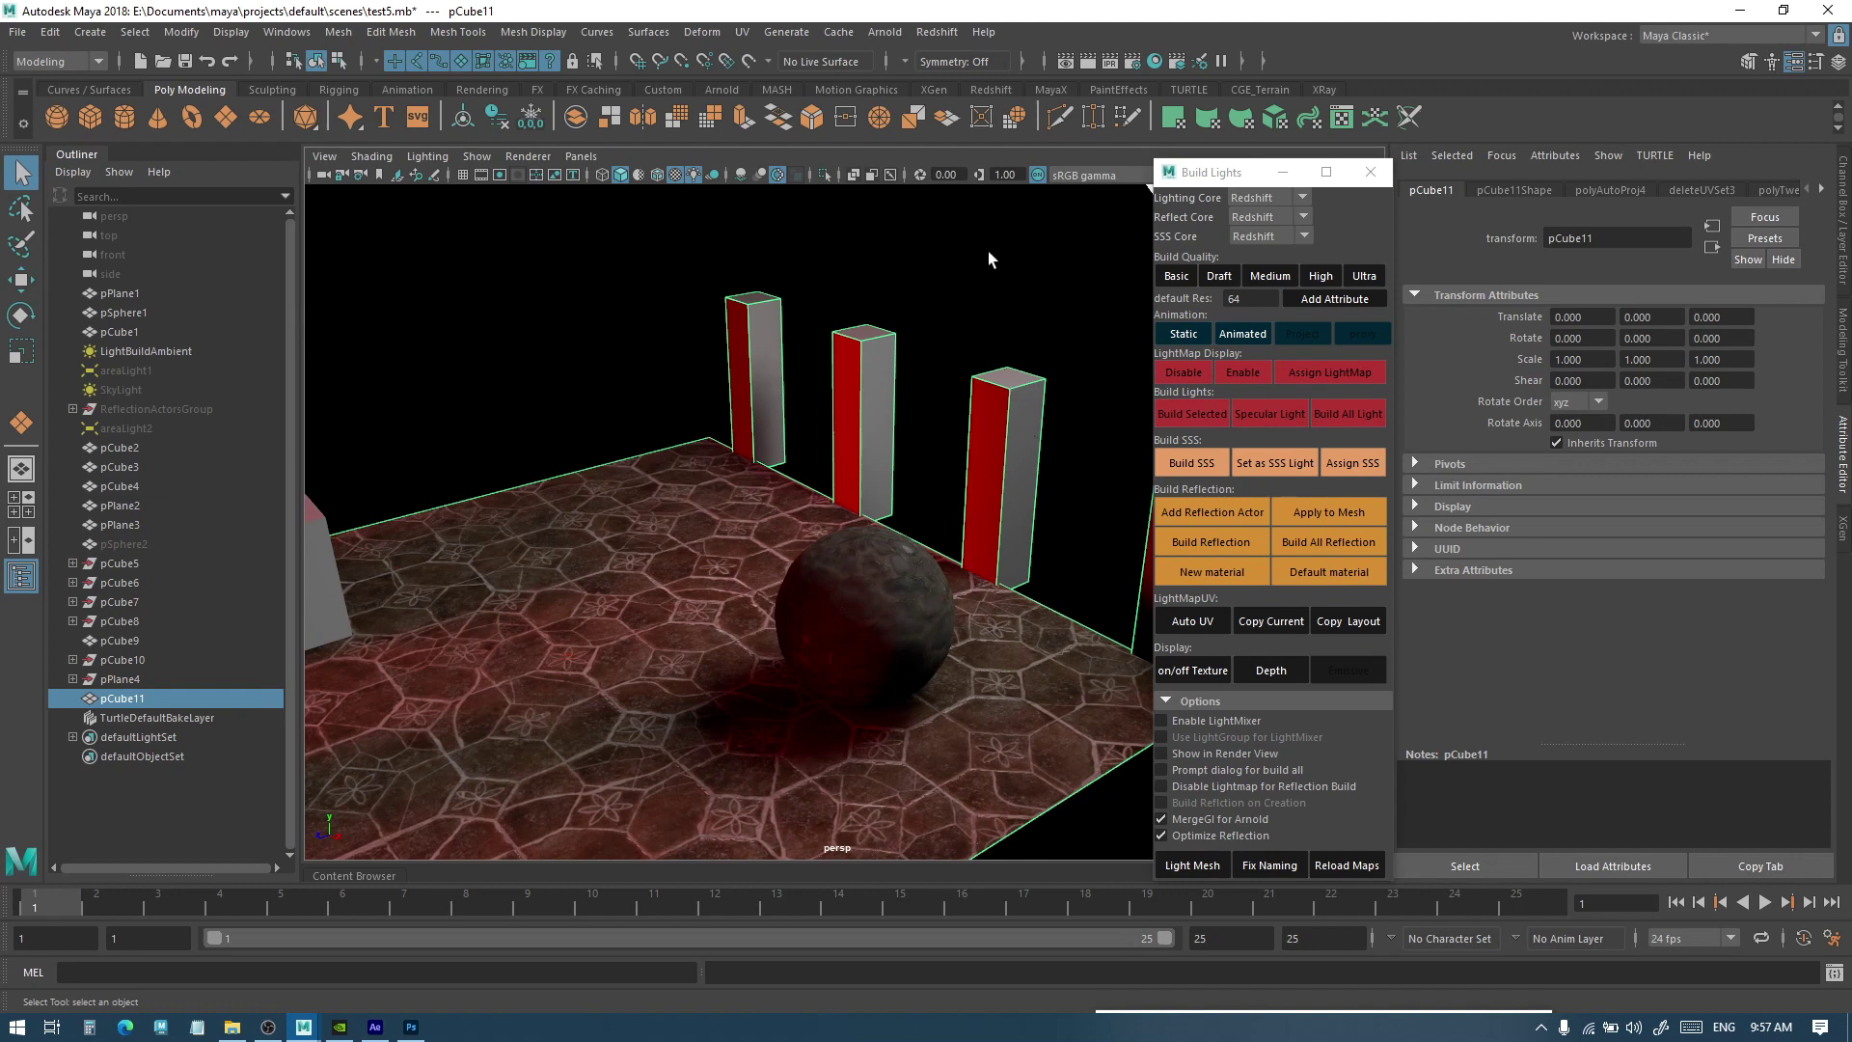
# Offset all faces of the combined mesh outward with Transform Component, about 0.160 in local Z, and return to object mode
pyautogui.moveTo(987, 252); pyautogui.dragTo(987, 298, button='right')
pyautogui.scroll(-5, 994, 328)
pyautogui.moveTo(1044, 348); pyautogui.dragTo(648, 754)
pyautogui.scroll(5, 875, 556)
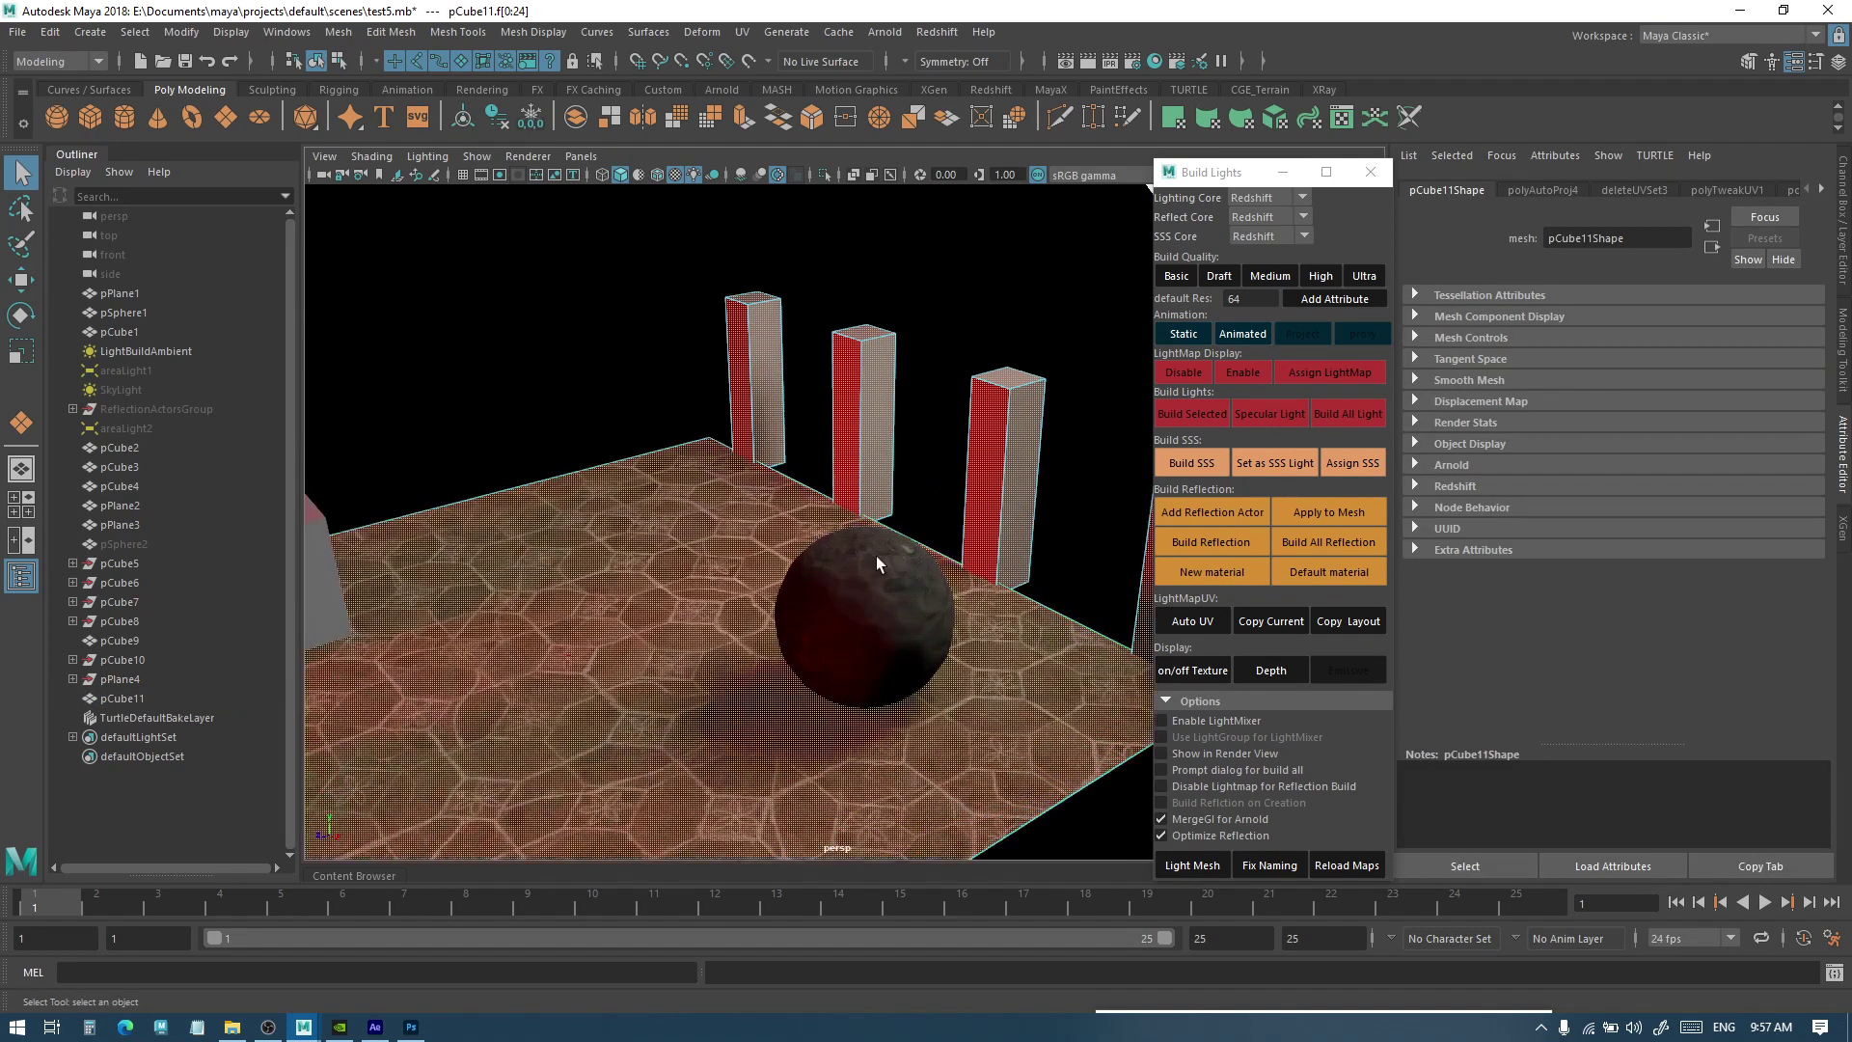
pyautogui.keyDown('shift'); pyautogui.moveTo(848, 396); pyautogui.dragTo(848, 751, button='right'); pyautogui.keyUp('shift')
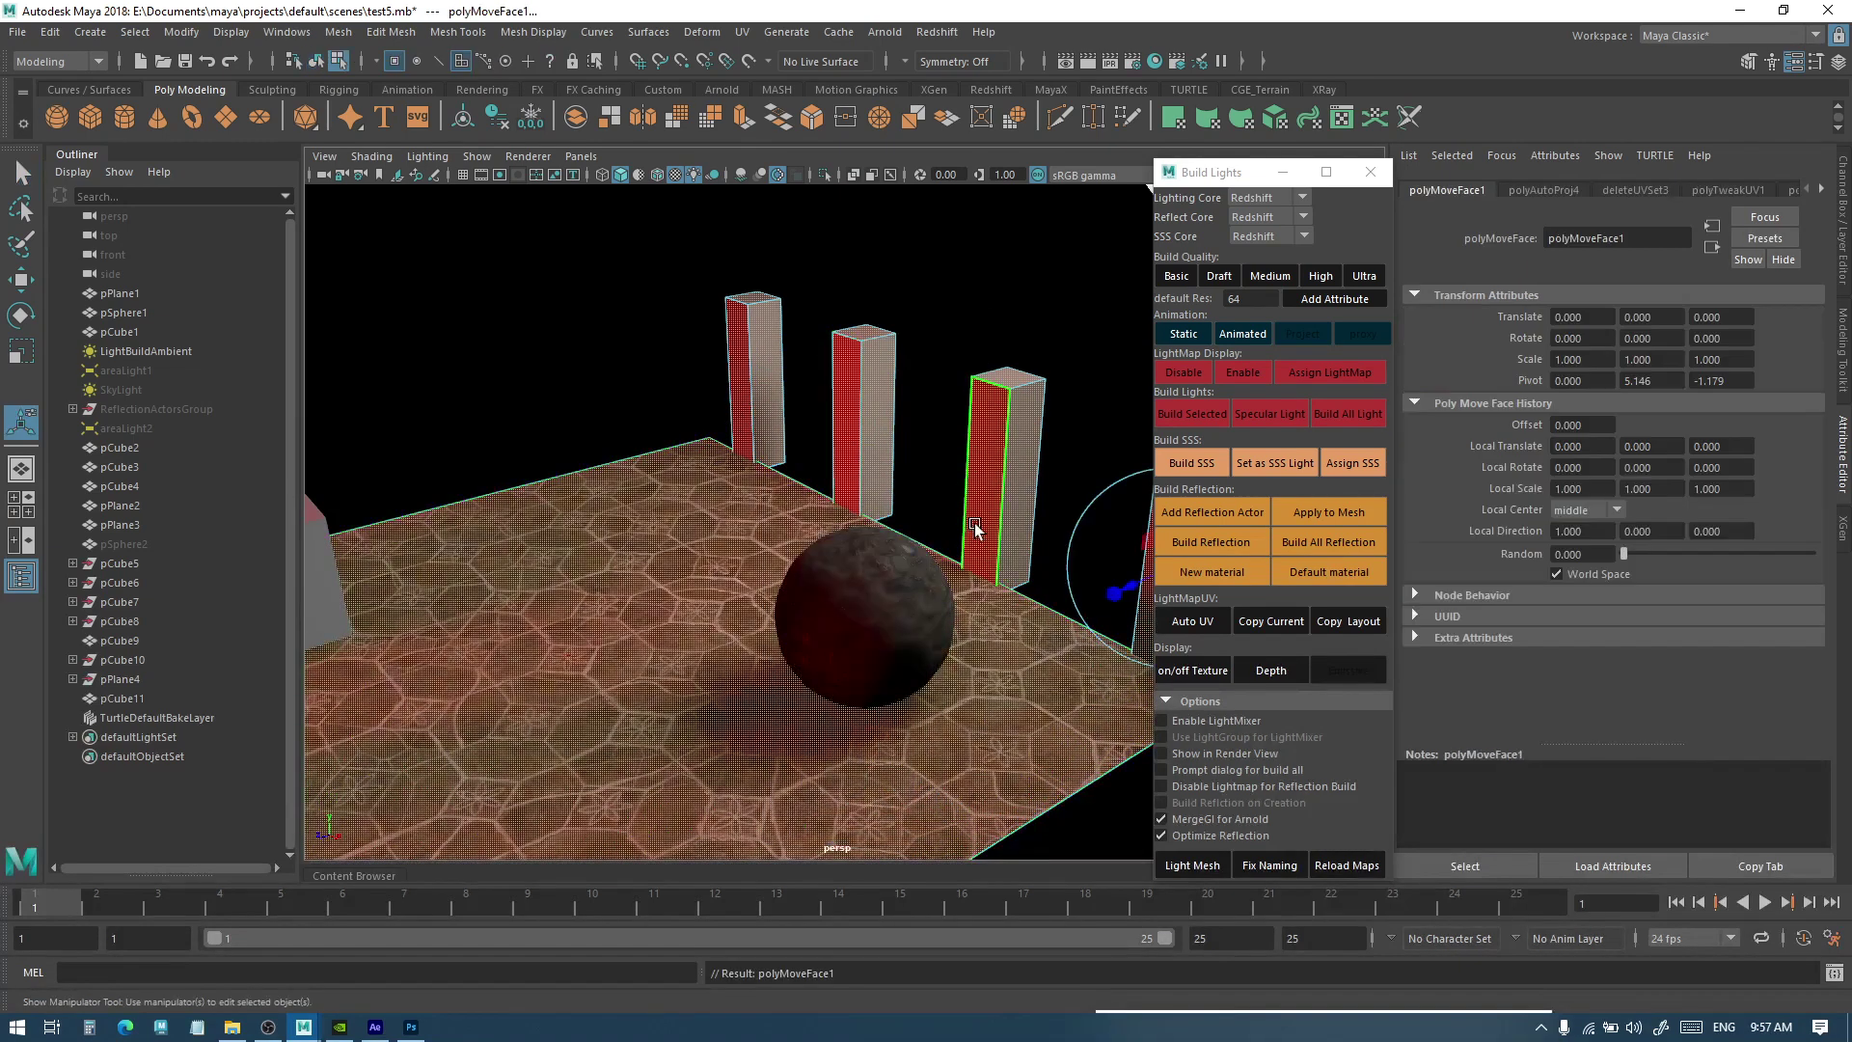
pyautogui.keyDown('alt'); pyautogui.moveTo(1051, 558); pyautogui.dragTo(1015, 557, button='middle'); pyautogui.keyUp('alt')
pyautogui.moveTo(1098, 583); pyautogui.dragTo(1097, 584)
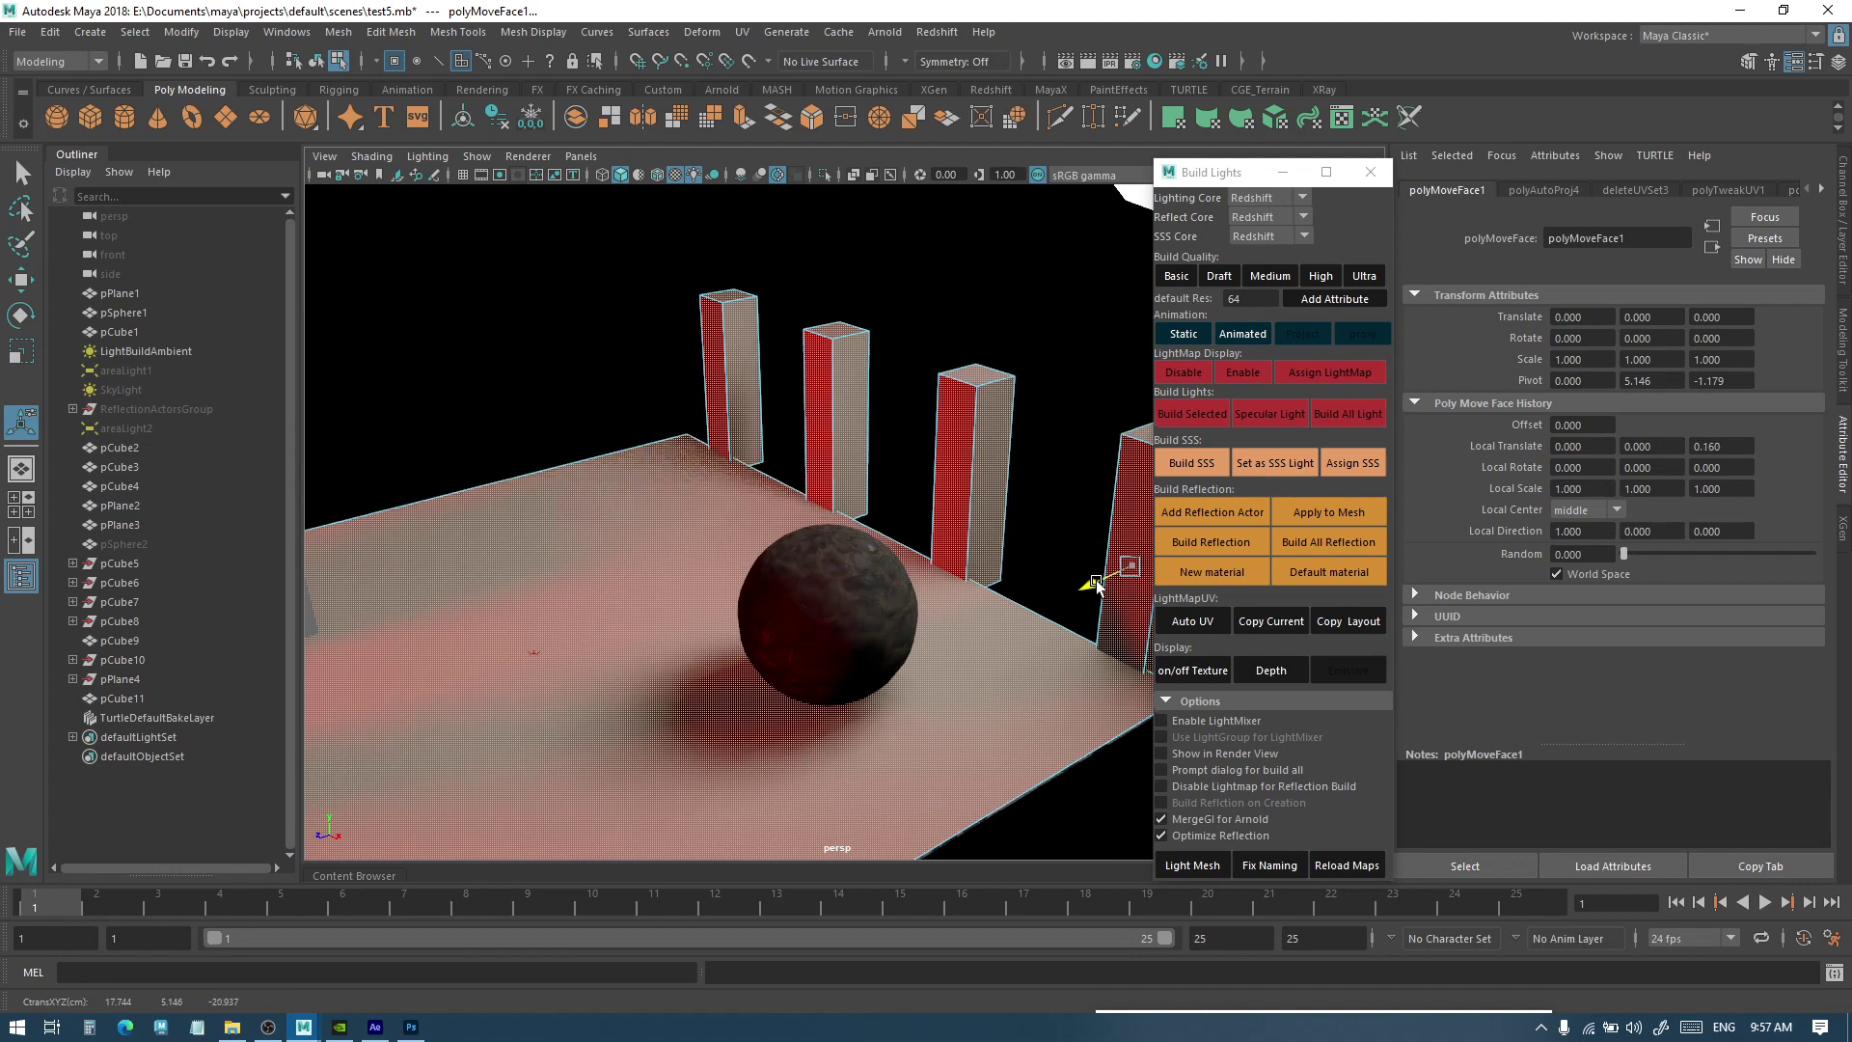
pyautogui.keyDown('alt'); pyautogui.moveTo(960, 472); pyautogui.dragTo(1046, 461, button='middle'); pyautogui.keyUp('alt')
pyautogui.scroll(3, 1046, 461)
pyautogui.press('q')
pyautogui.moveTo(940, 303); pyautogui.dragTo(969, 280, button='right')
pyautogui.click(972, 355)
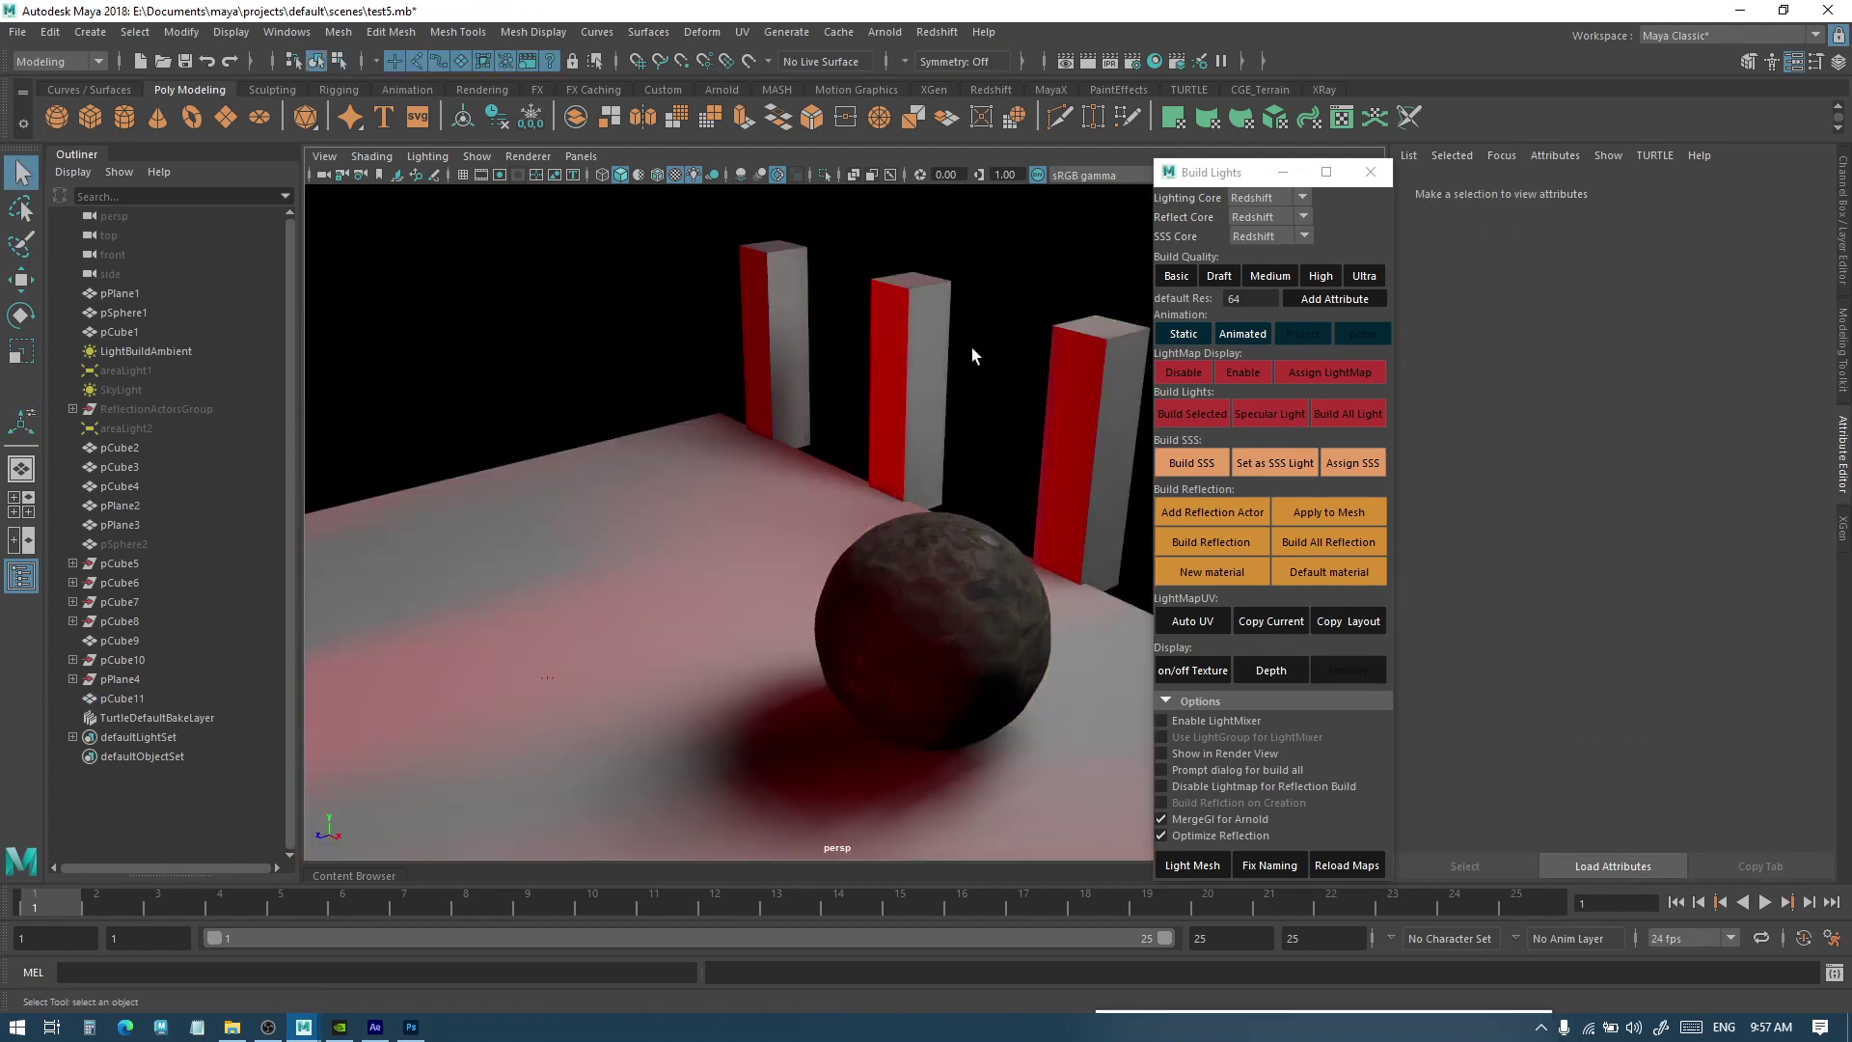
# Hide the combined mesh so the original floor and columns underneath are exposed
pyautogui.click(939, 333)
pyautogui.hotkey('ctrl', 'h')
pyautogui.keyDown('alt'); pyautogui.moveTo(939, 368); pyautogui.dragTo(909, 429, button='middle'); pyautogui.keyUp('alt')
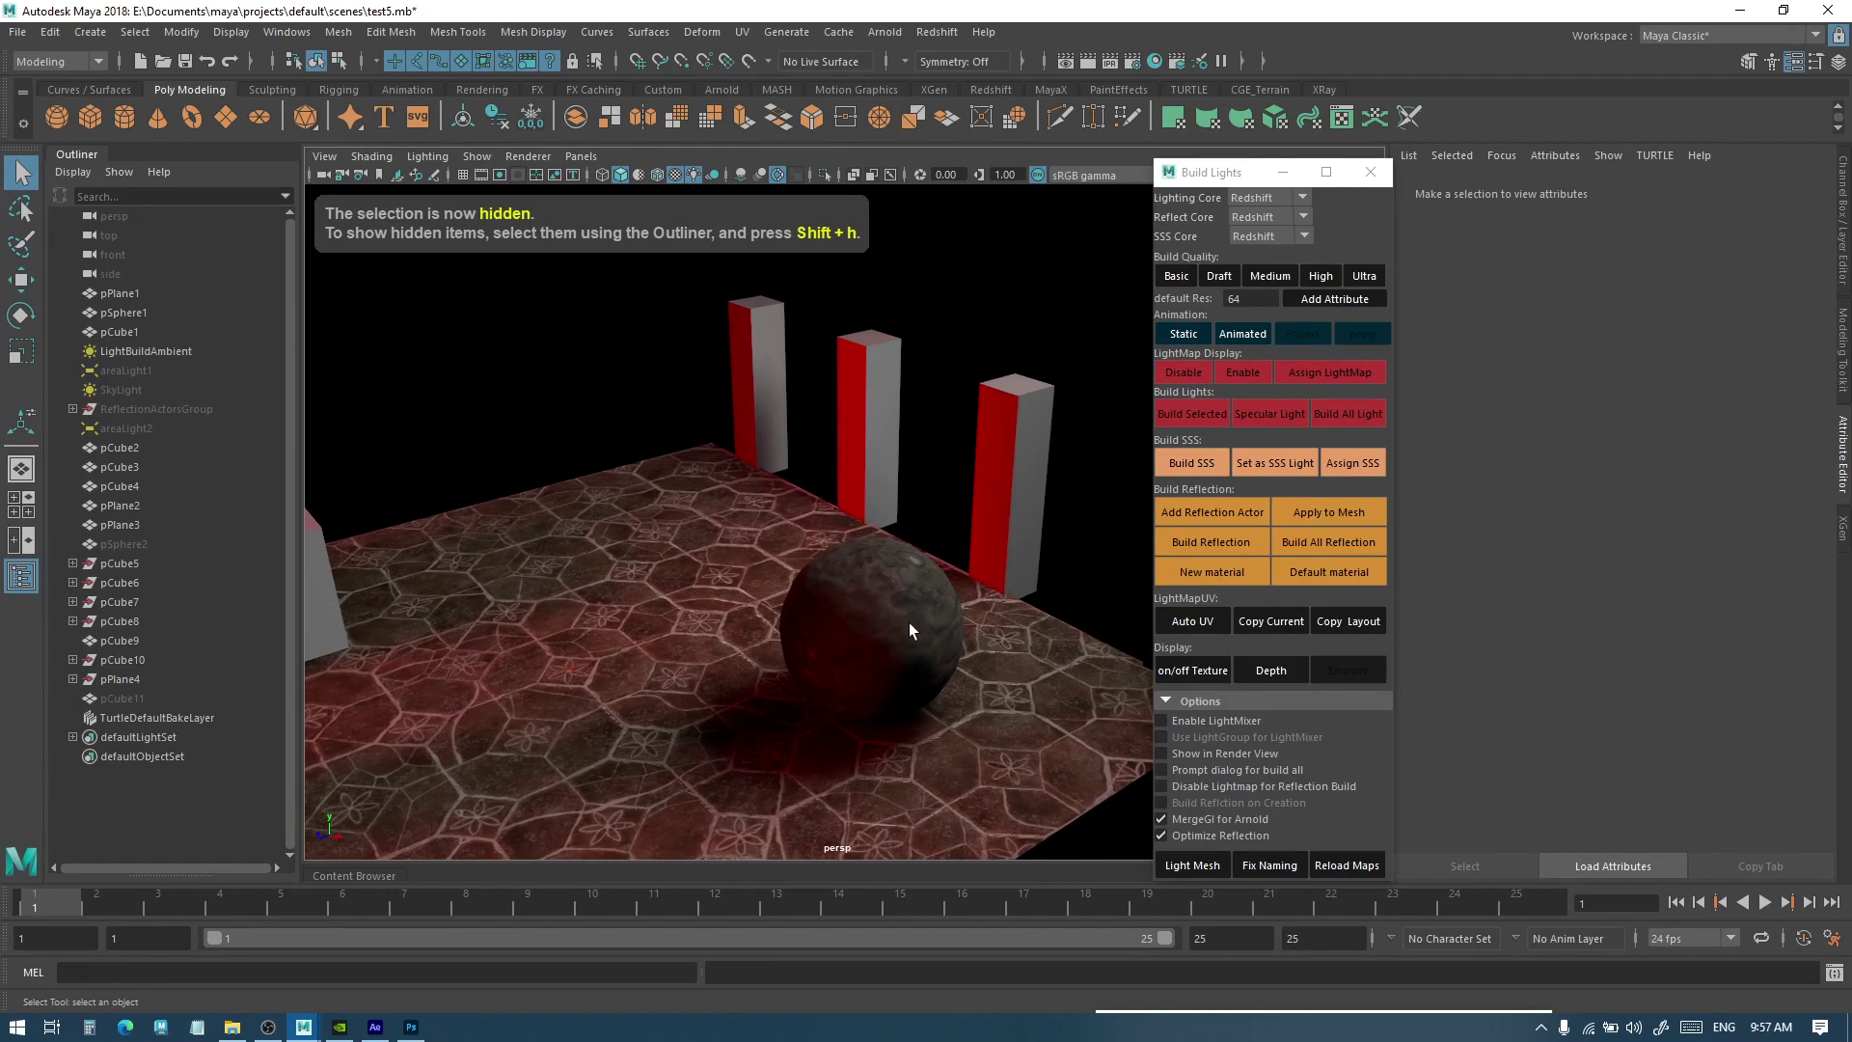
pyautogui.click(864, 646)
pyautogui.hotkey('ctrl', 'h')
pyautogui.click(870, 571)
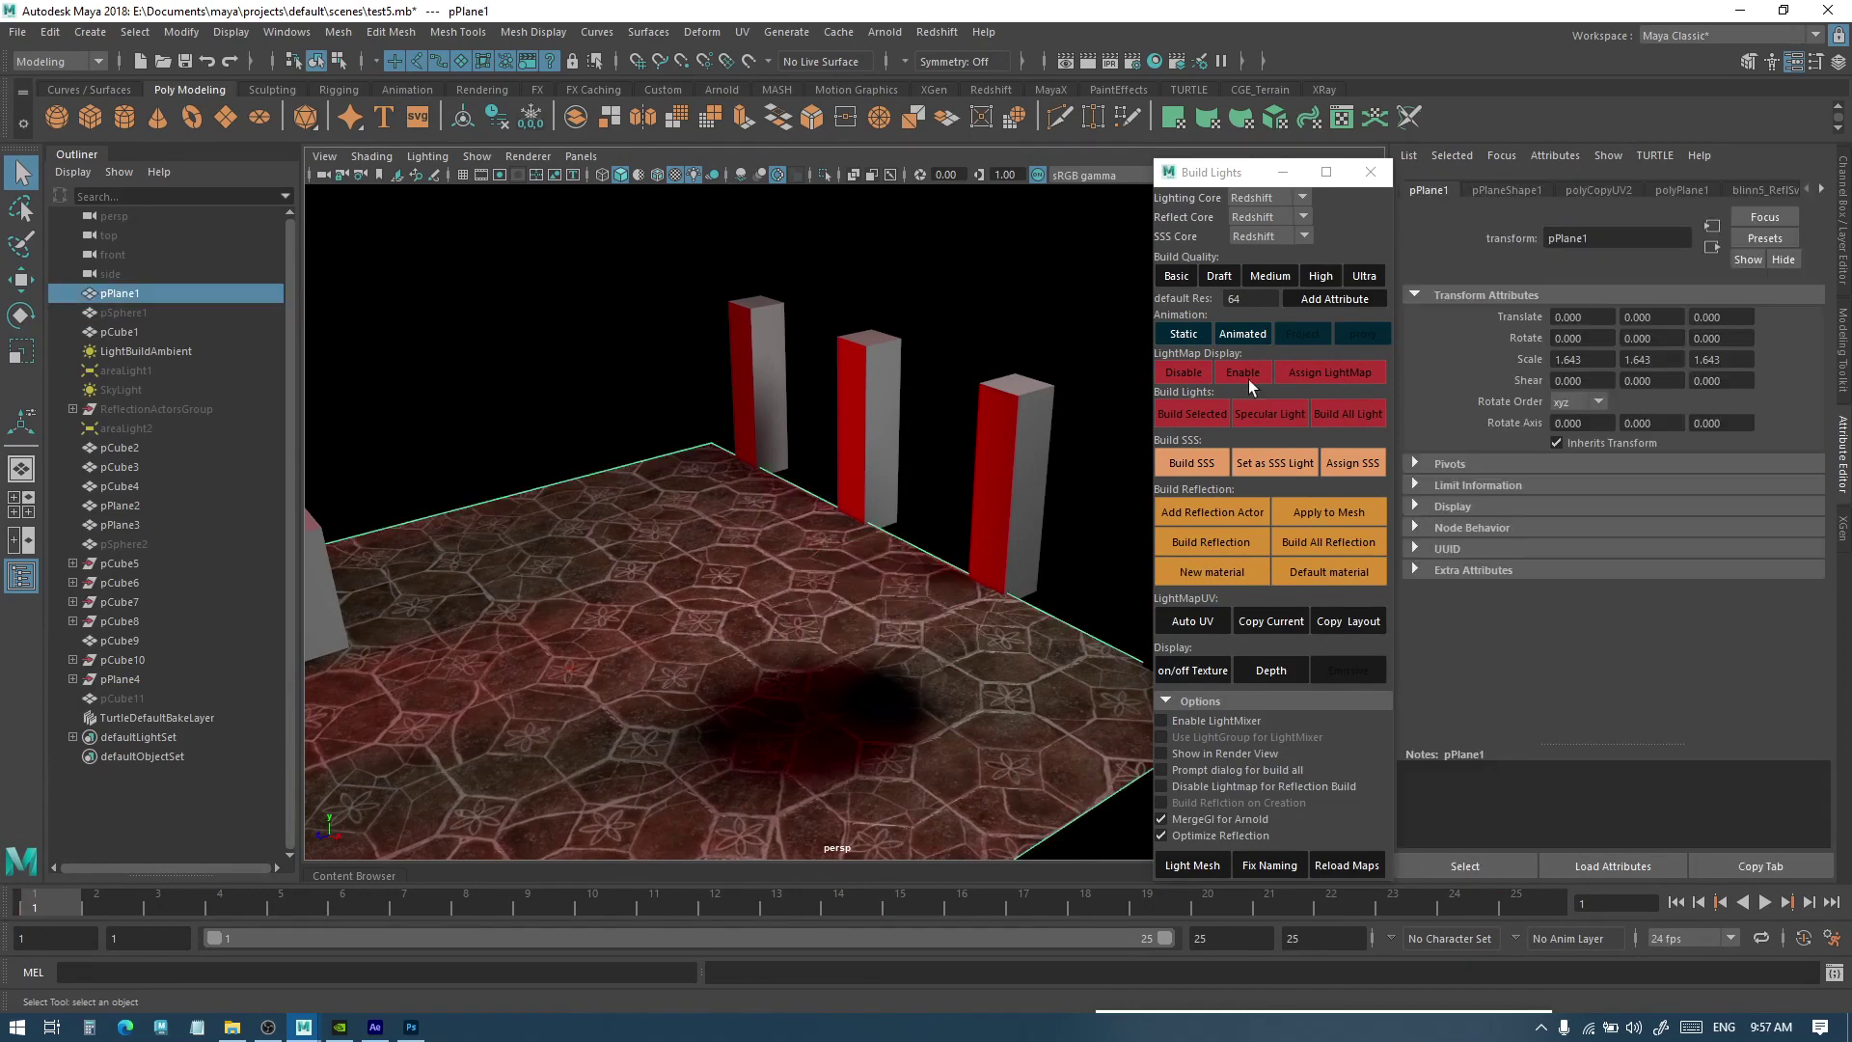
pyautogui.click(1186, 416)
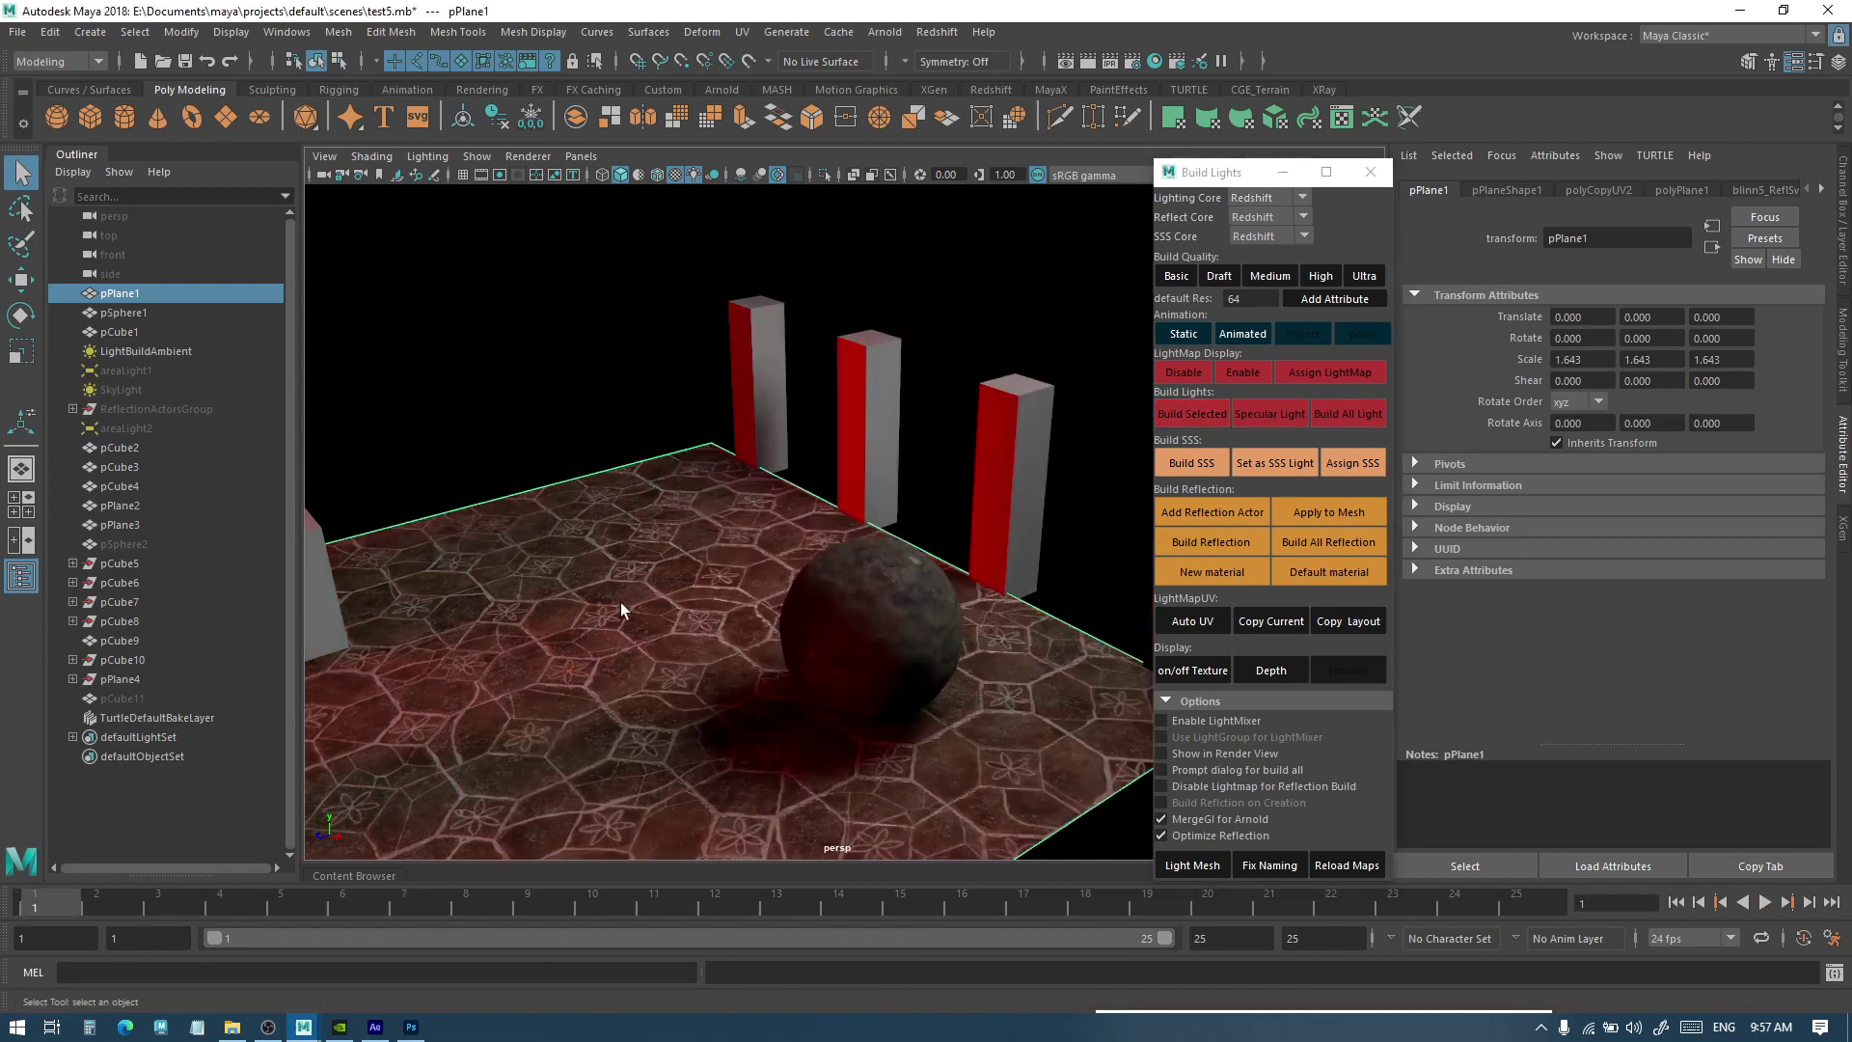
# Hide the sphere and bake the lighting of the floor plane pPlane1 on its own
pyautogui.click(861, 647)
pyautogui.hotkey('ctrl', 'h')
pyautogui.click(770, 625)
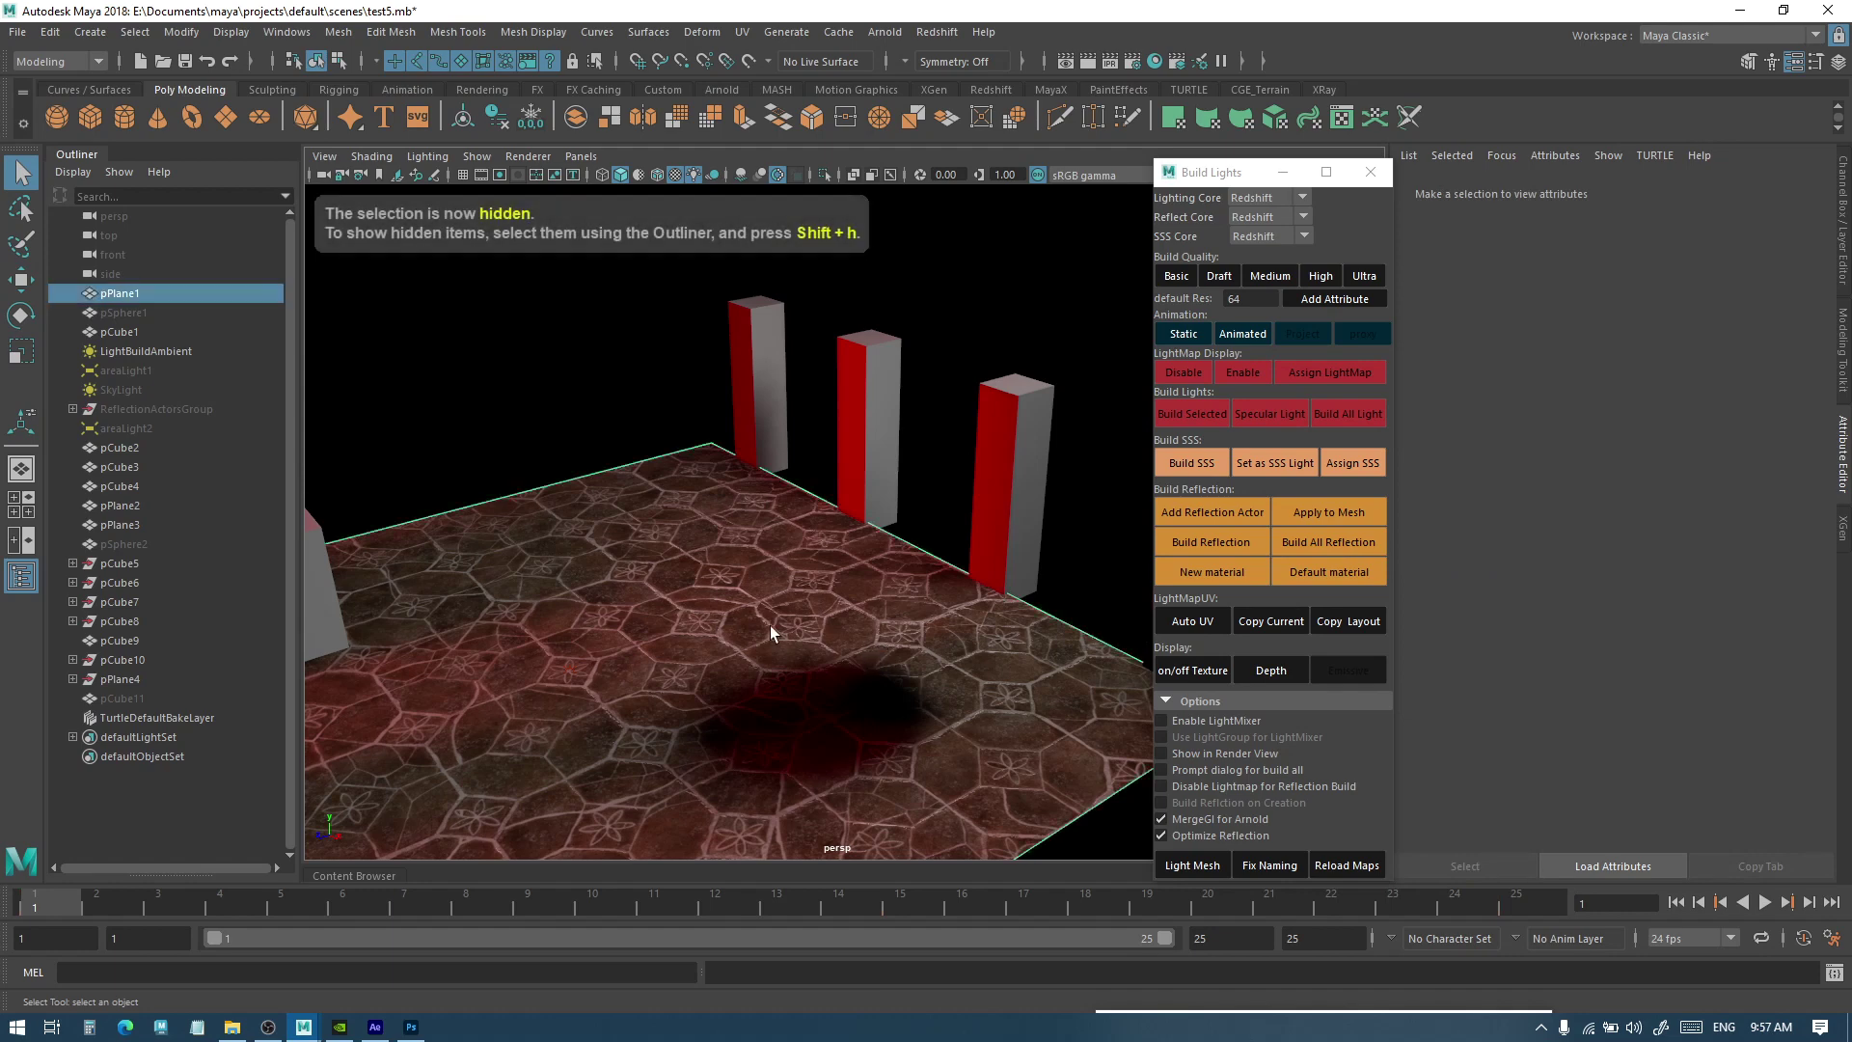
pyautogui.click(1177, 413)
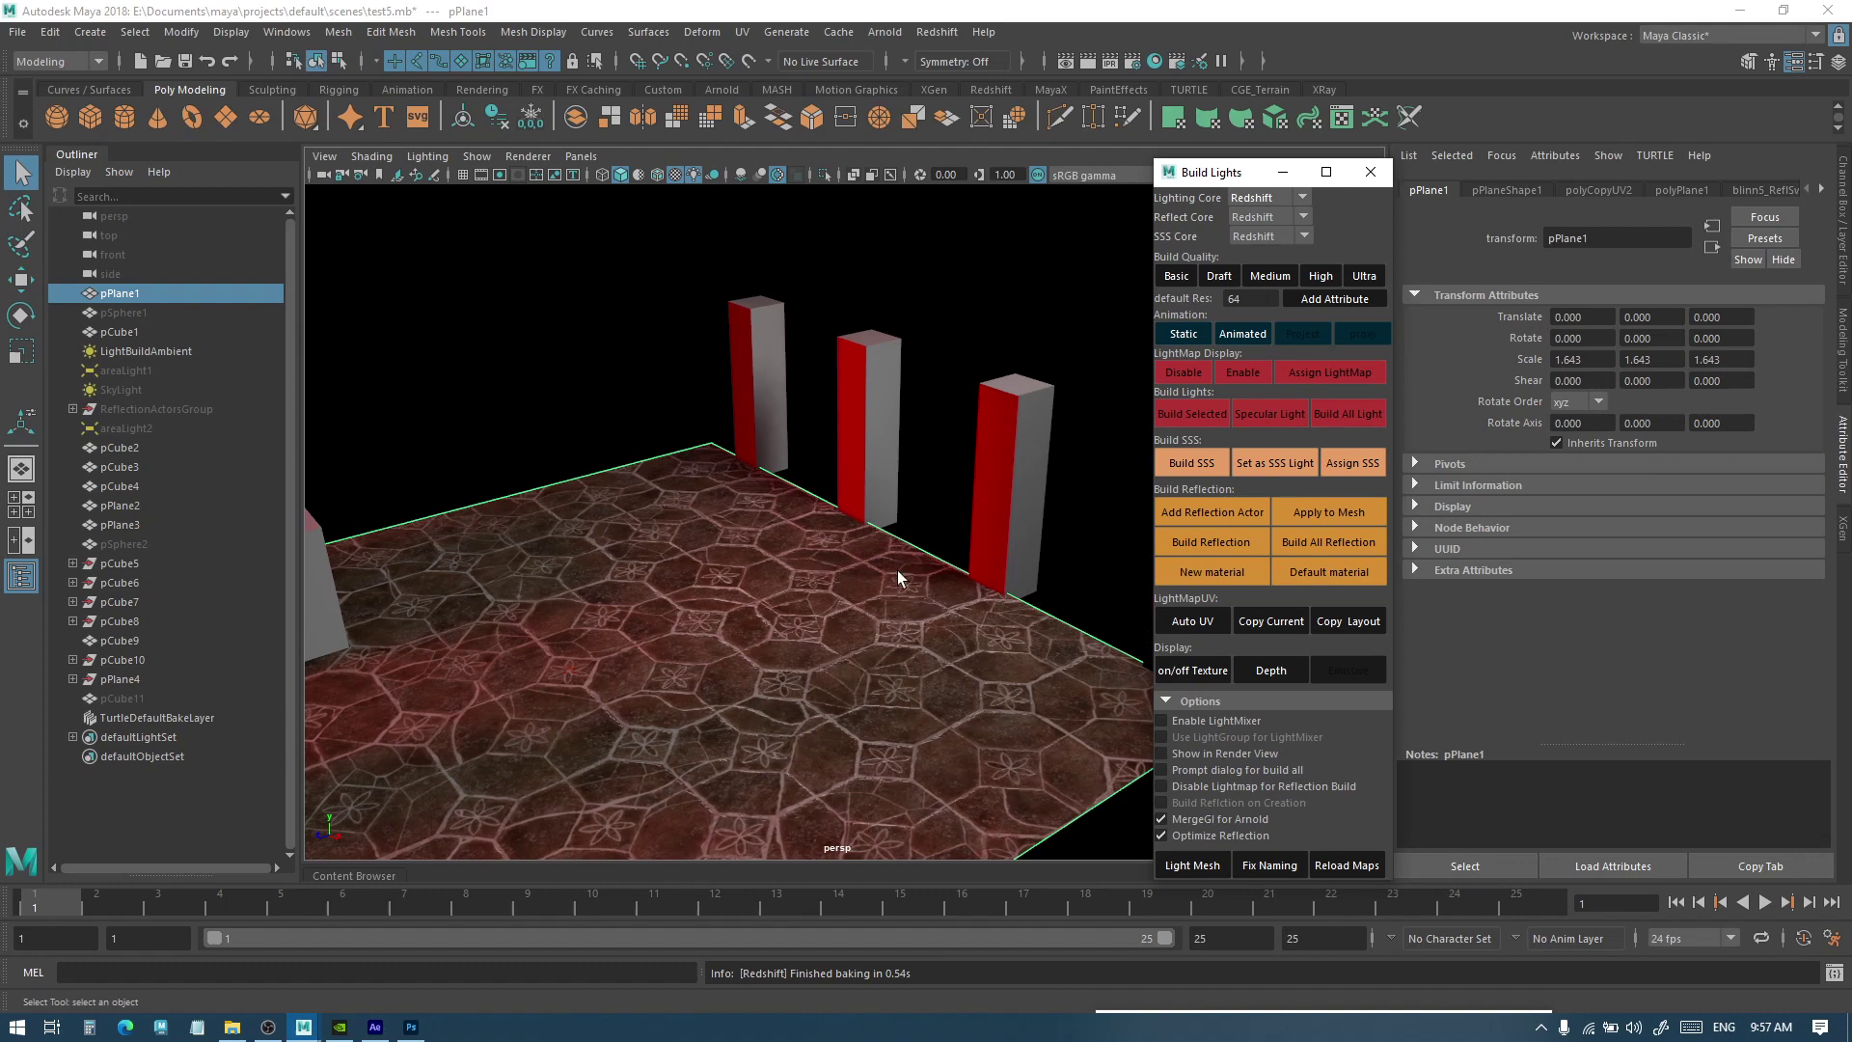
# Show the hidden sphere and the combined lighting mesh pCube11 again
pyautogui.click(952, 441)
pyautogui.hotkey('ctrl', 'shift', 'h')
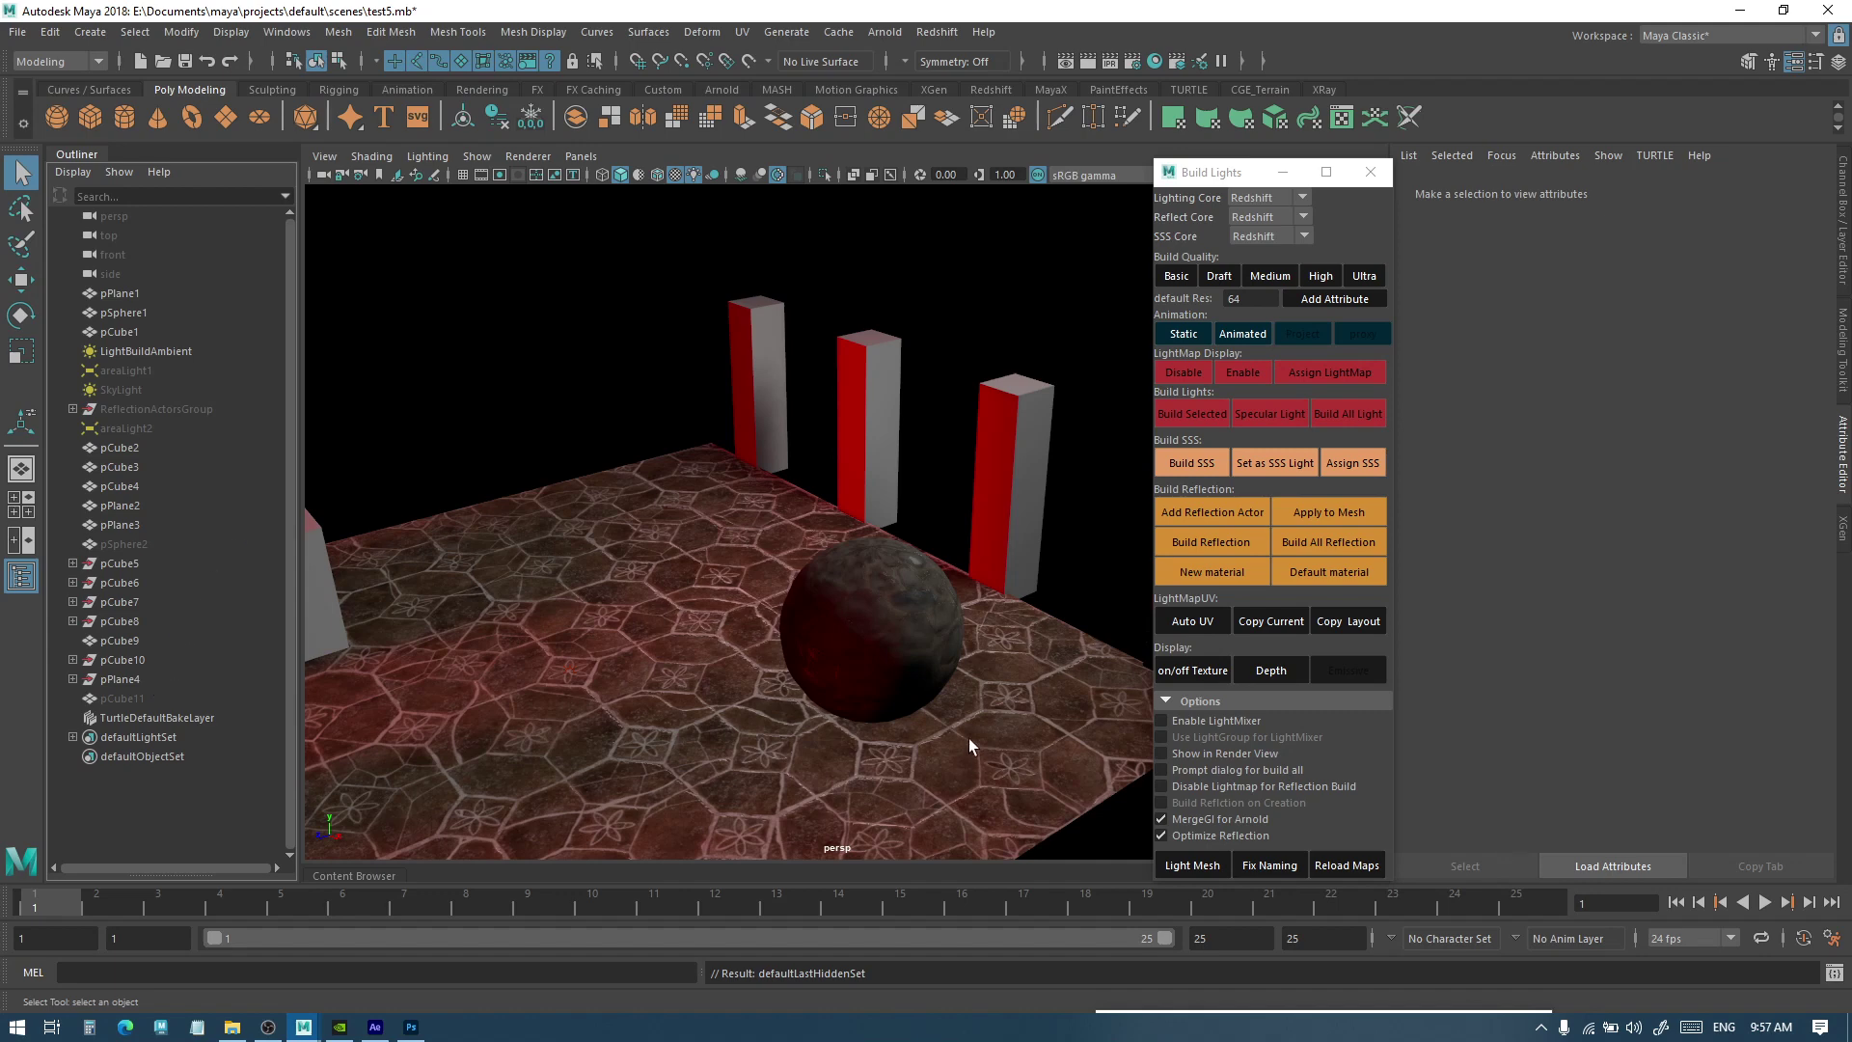
pyautogui.click(874, 669)
pyautogui.click(146, 702)
pyautogui.hotkey('shift', 'h')
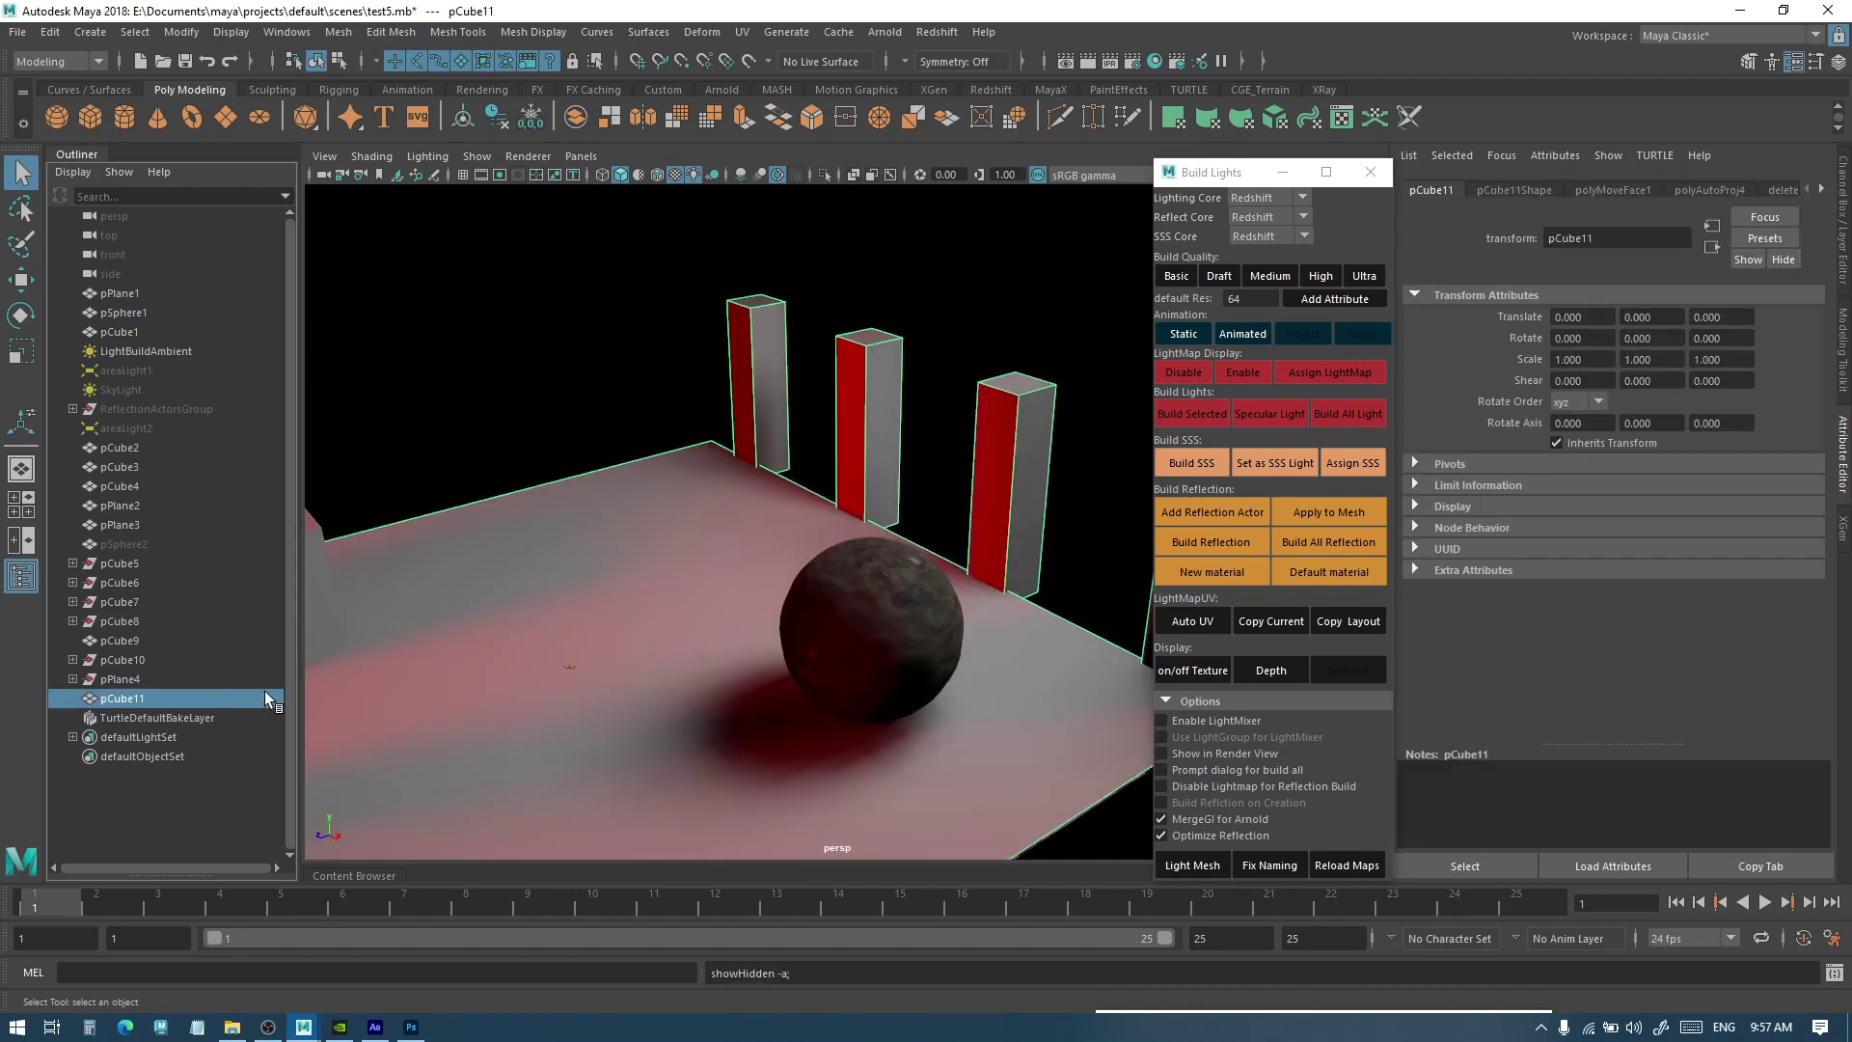
pyautogui.keyDown('alt'); pyautogui.moveTo(982, 511); pyautogui.dragTo(975, 548); pyautogui.keyUp('alt')
pyautogui.keyDown('alt'); pyautogui.moveTo(975, 547); pyautogui.dragTo(982, 505, button='right'); pyautogui.keyUp('alt')
pyautogui.keyDown('alt'); pyautogui.moveTo(982, 506); pyautogui.dragTo(1027, 450); pyautogui.keyUp('alt')
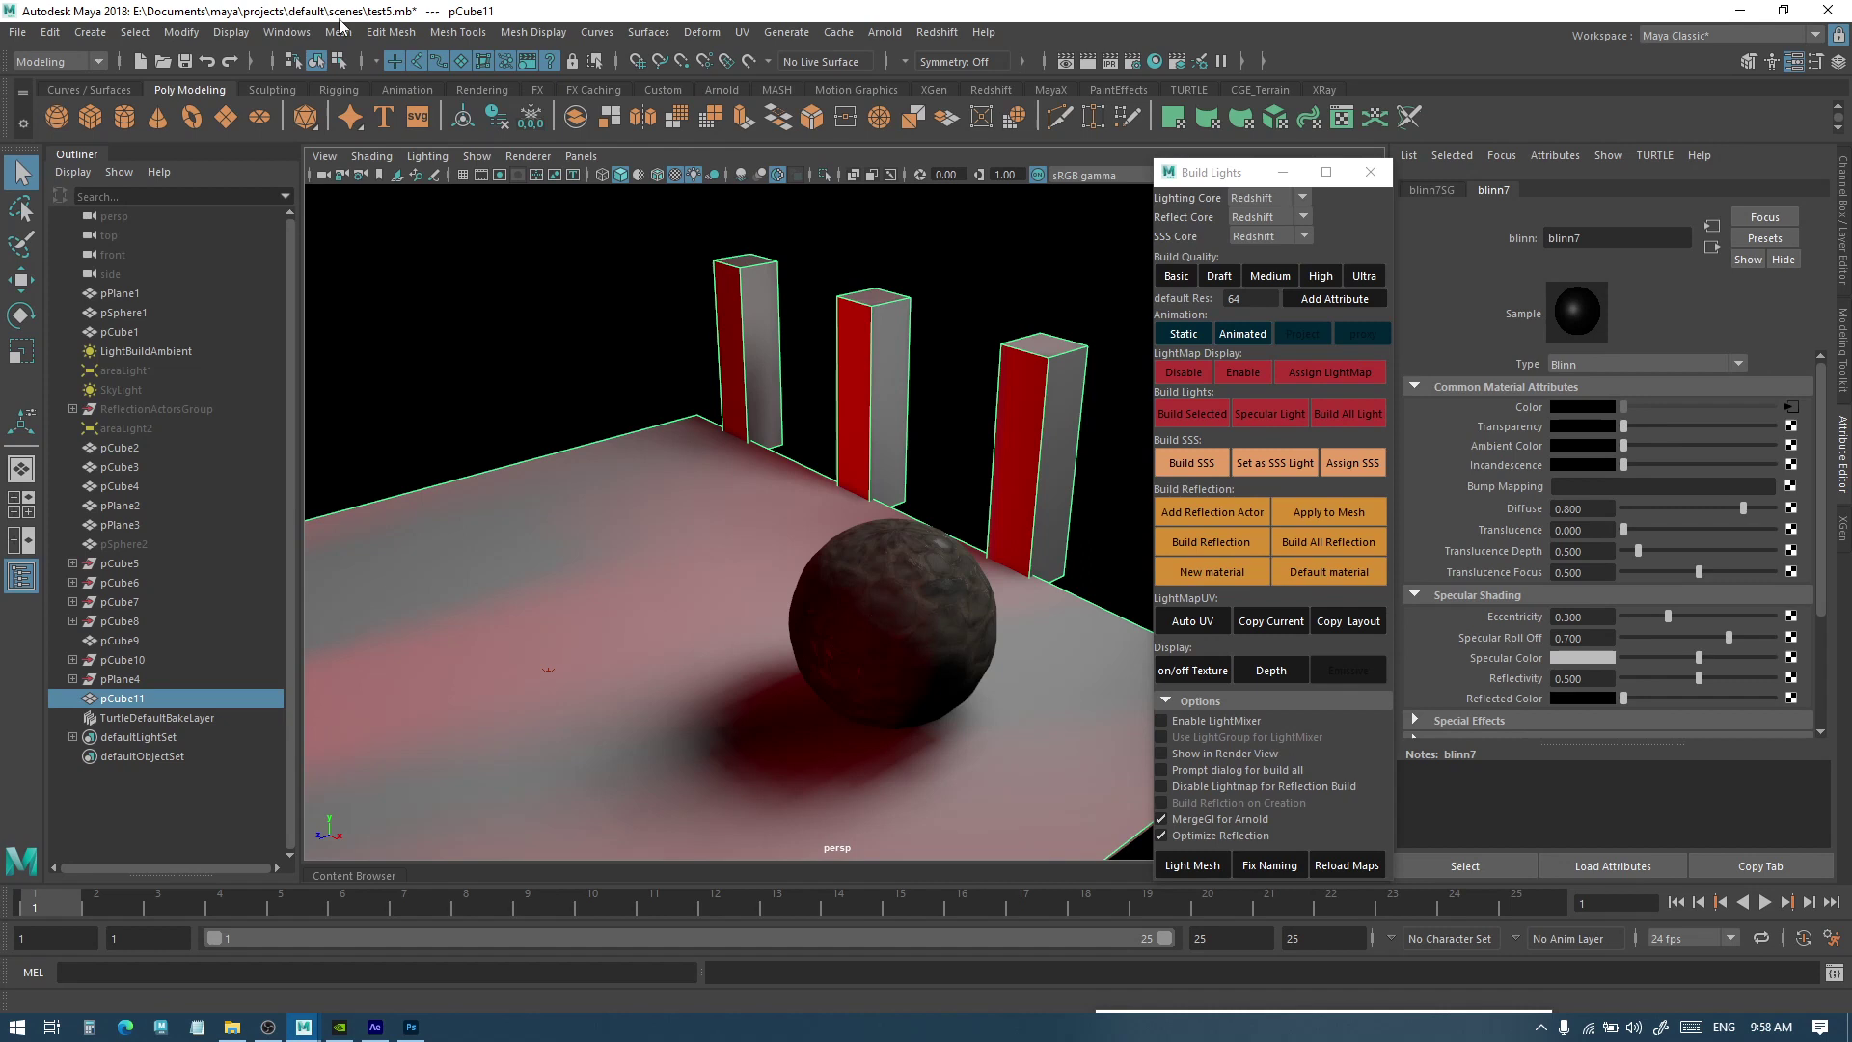
# Graph the input and output connections of the combined mesh's blinn7 material in the Node Editor
pyautogui.click(287, 32)
pyautogui.click(348, 260)
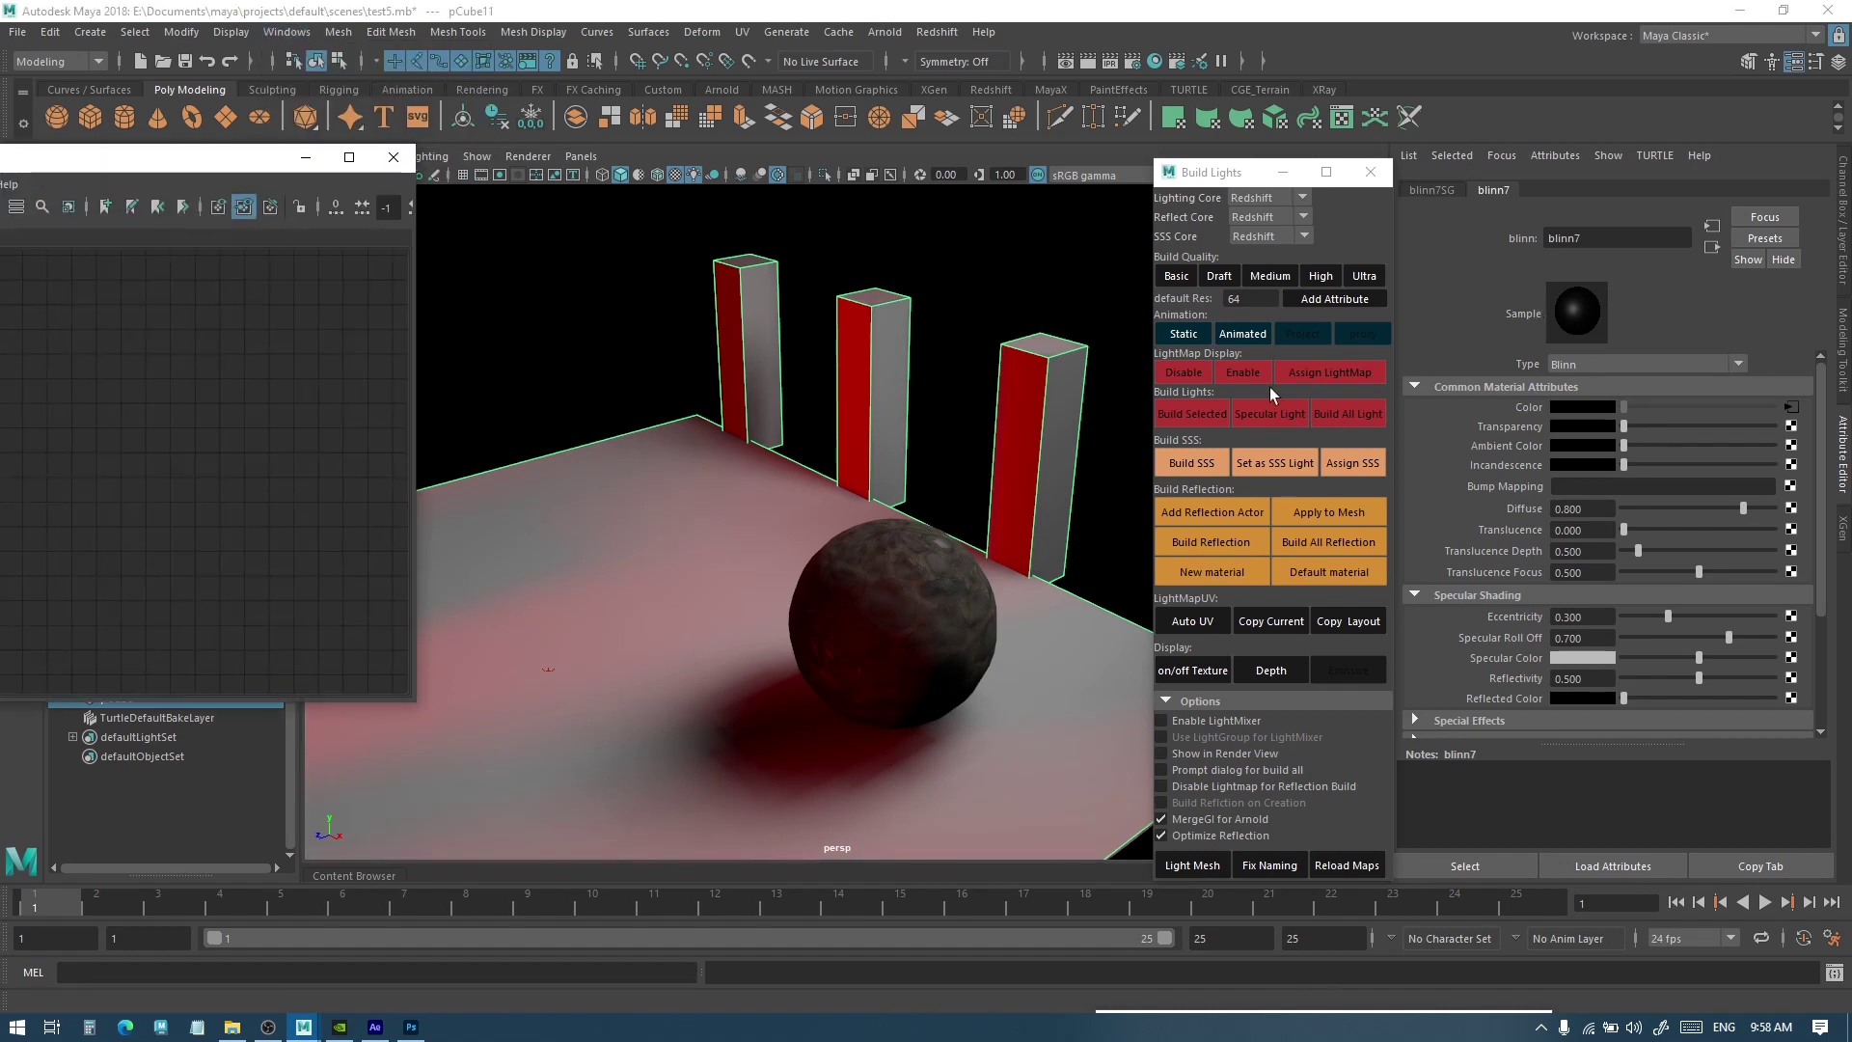
pyautogui.moveTo(240, 166); pyautogui.dragTo(701, 129)
pyautogui.click(1446, 865)
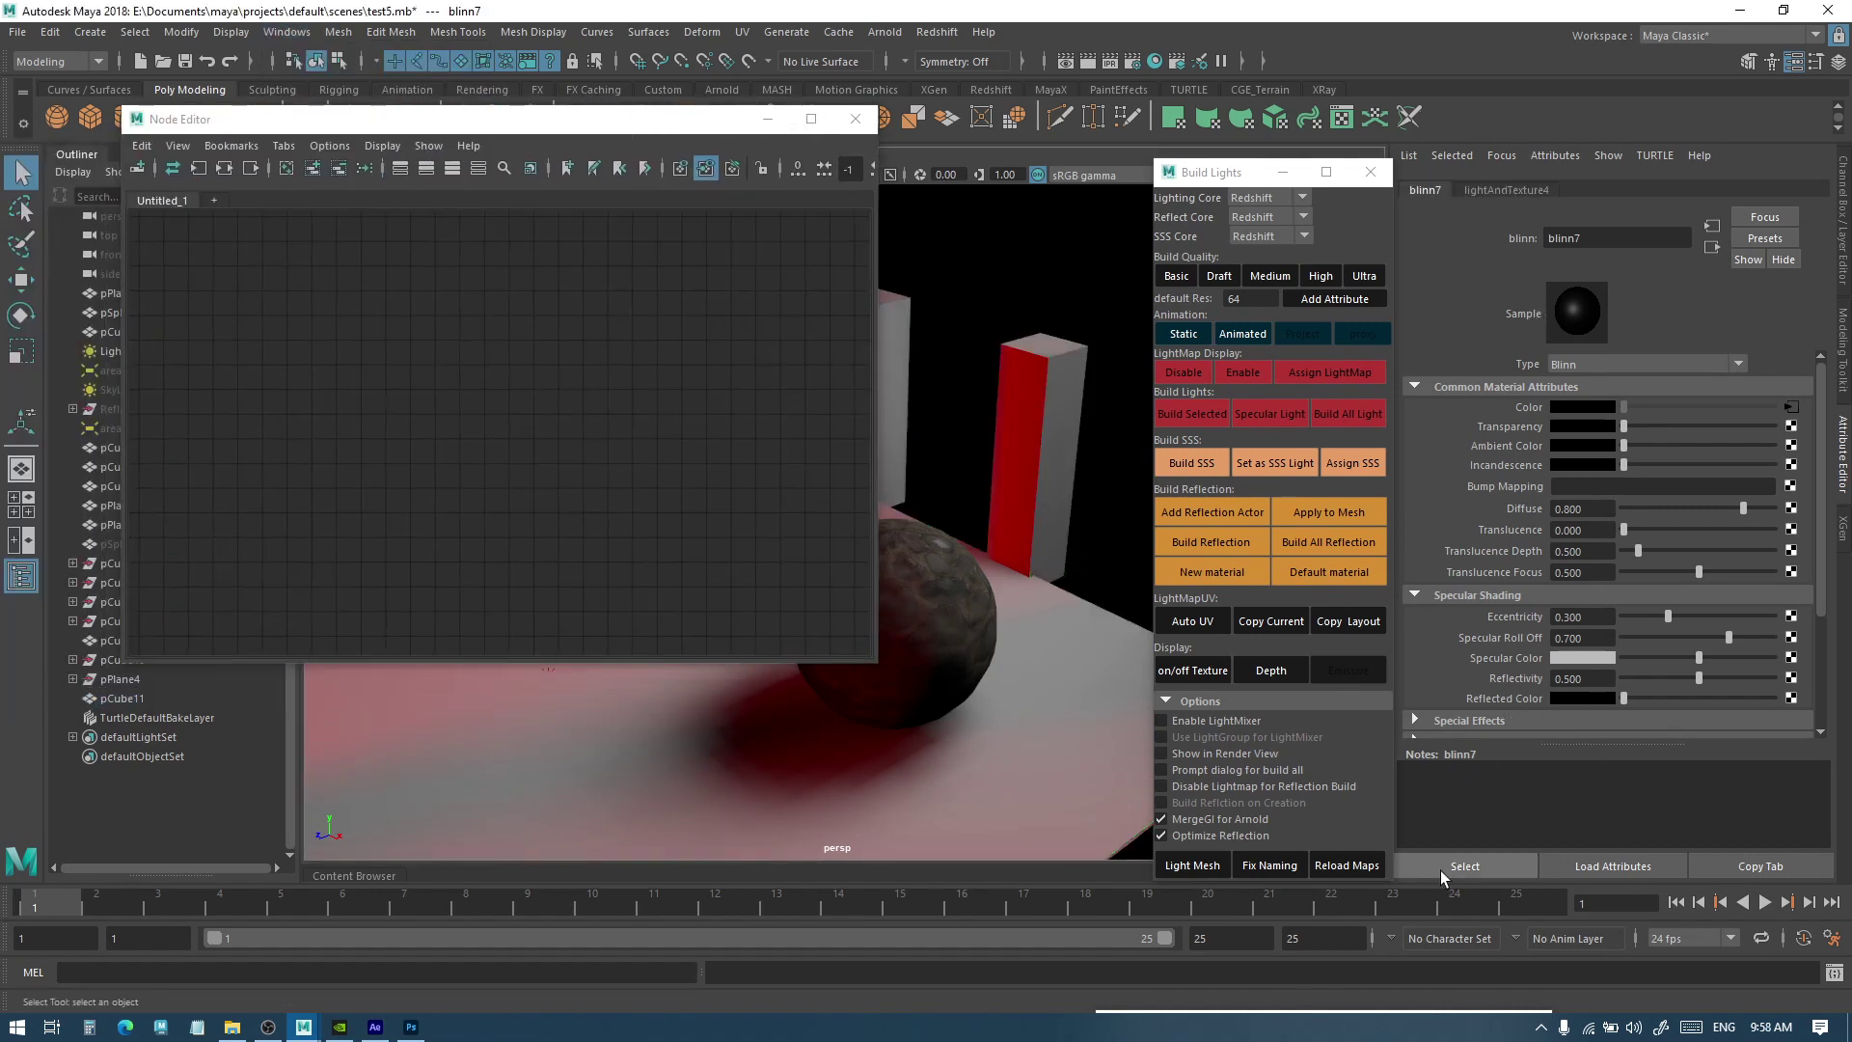
pyautogui.click(286, 168)
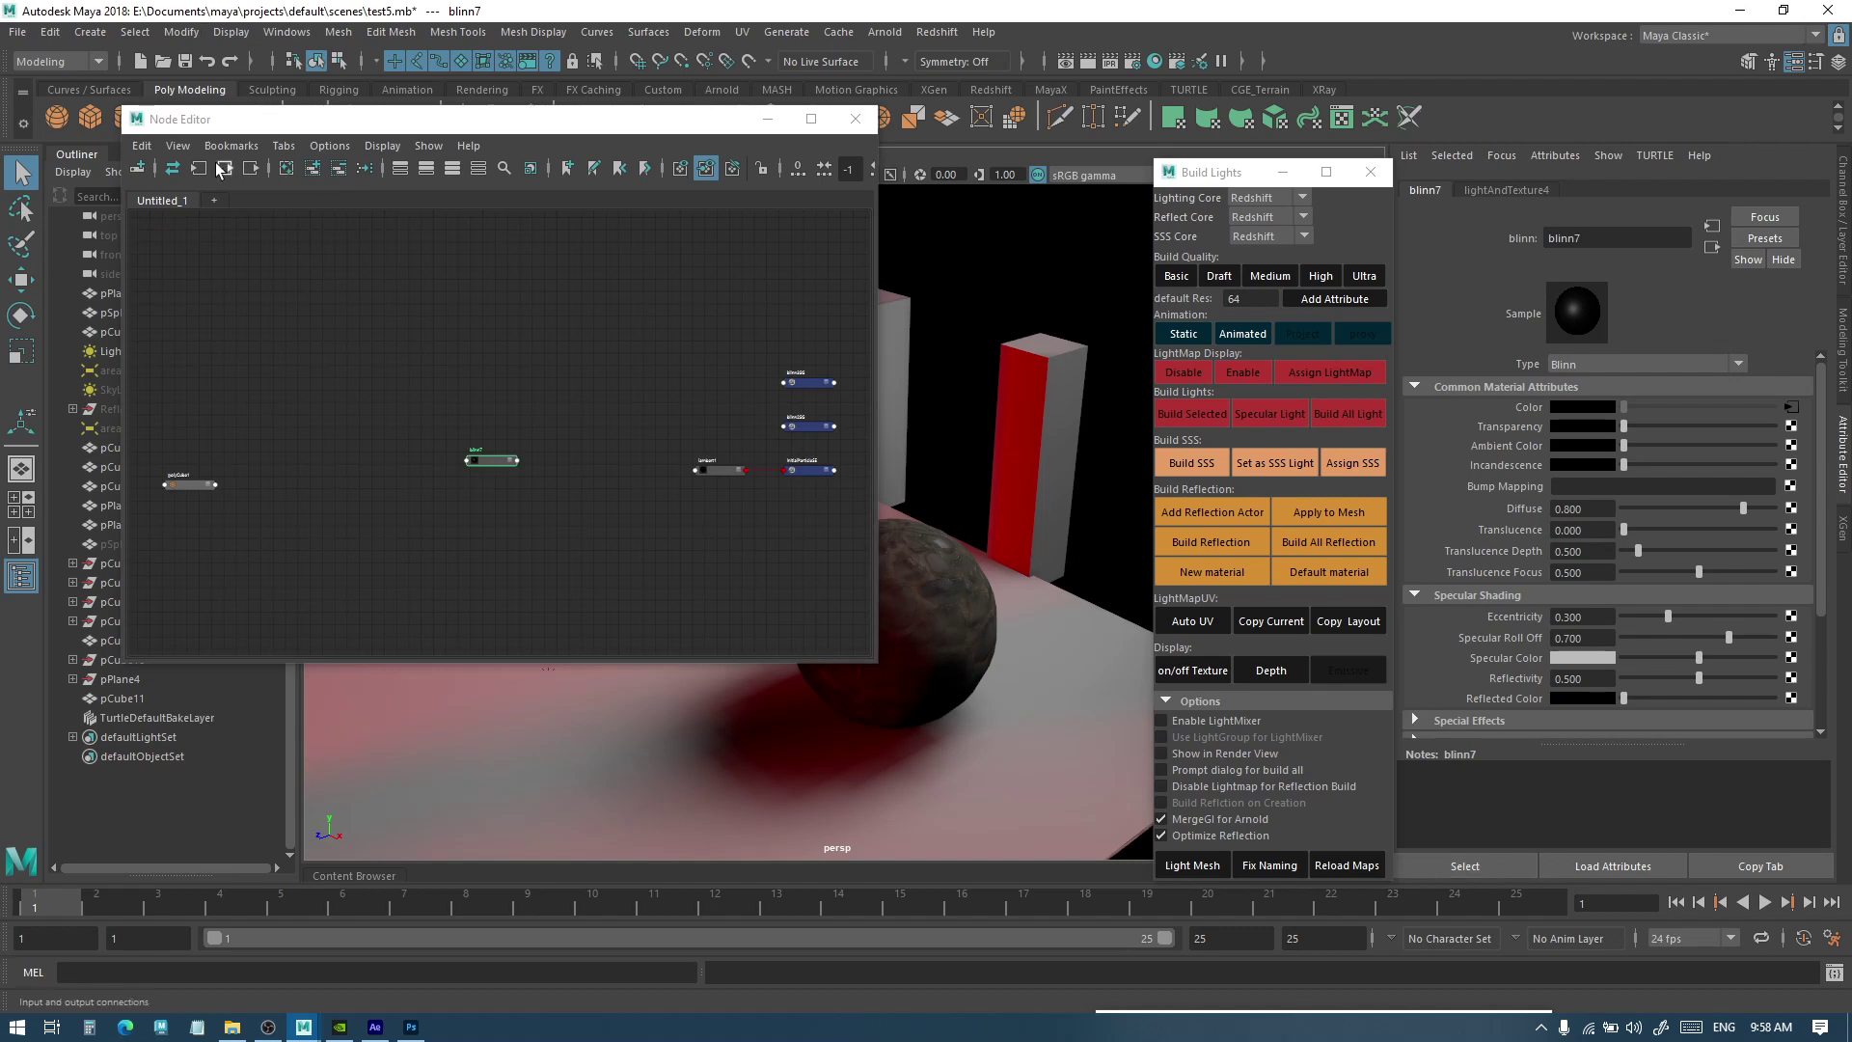
pyautogui.click(223, 168)
# Expand the blinn7 node so that all of its attributes are listed
pyautogui.keyDown('alt'); pyautogui.moveTo(604, 360); pyautogui.dragTo(560, 367, button='right'); pyautogui.keyUp('alt')
pyautogui.click(735, 345)
pyautogui.keyDown('alt'); pyautogui.moveTo(768, 434); pyautogui.dragTo(739, 439, button='middle'); pyautogui.keyUp('alt')
pyautogui.press('3')
pyautogui.press('1')
pyautogui.click(825, 338)
pyautogui.press('3')
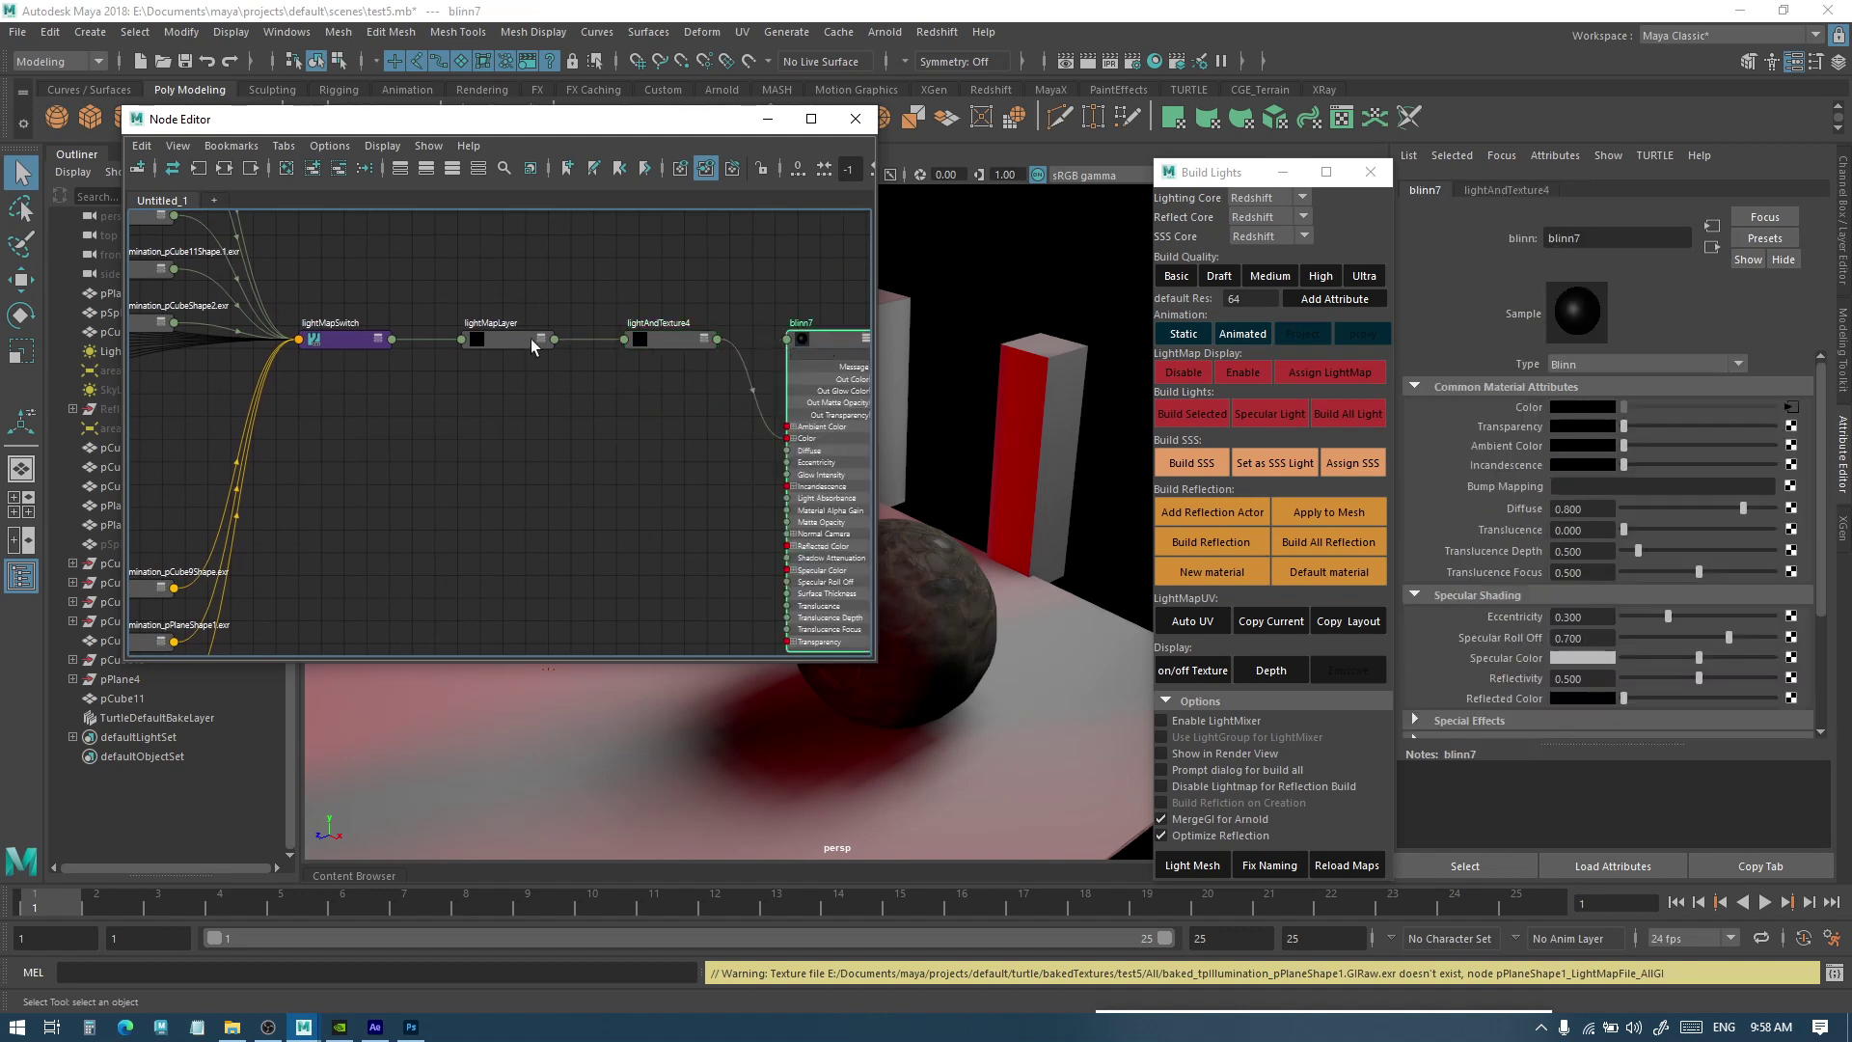
# Connect the Out Color of lightMapLayer directly to the Transparency of blinn7
pyautogui.click(530, 338)
pyautogui.keyDown('alt'); pyautogui.moveTo(635, 400); pyautogui.dragTo(485, 367, button='middle'); pyautogui.keyUp('alt')
pyautogui.keyDown('alt'); pyautogui.moveTo(484, 367); pyautogui.dragTo(660, 349, button='right'); pyautogui.keyUp('alt')
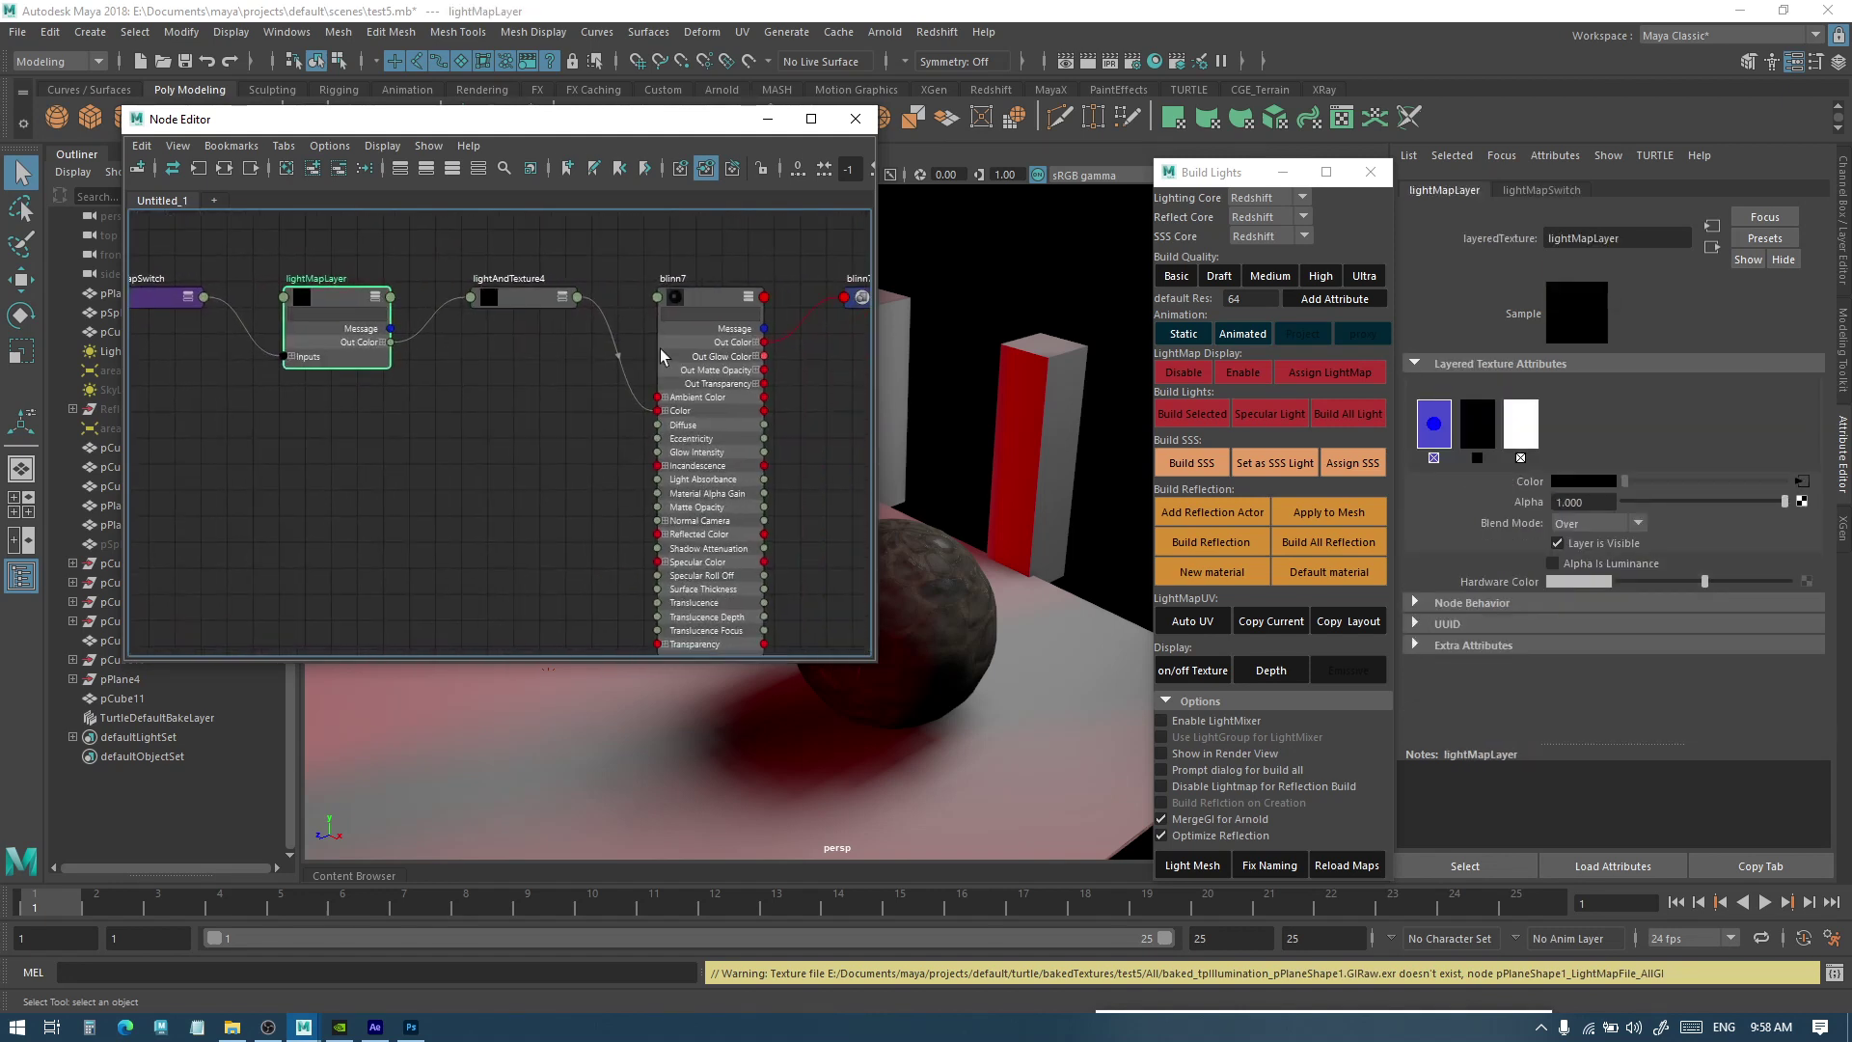
pyautogui.keyDown('alt'); pyautogui.moveTo(553, 481); pyautogui.dragTo(544, 419, button='middle'); pyautogui.keyUp('alt')
pyautogui.moveTo(381, 280); pyautogui.dragTo(647, 582)
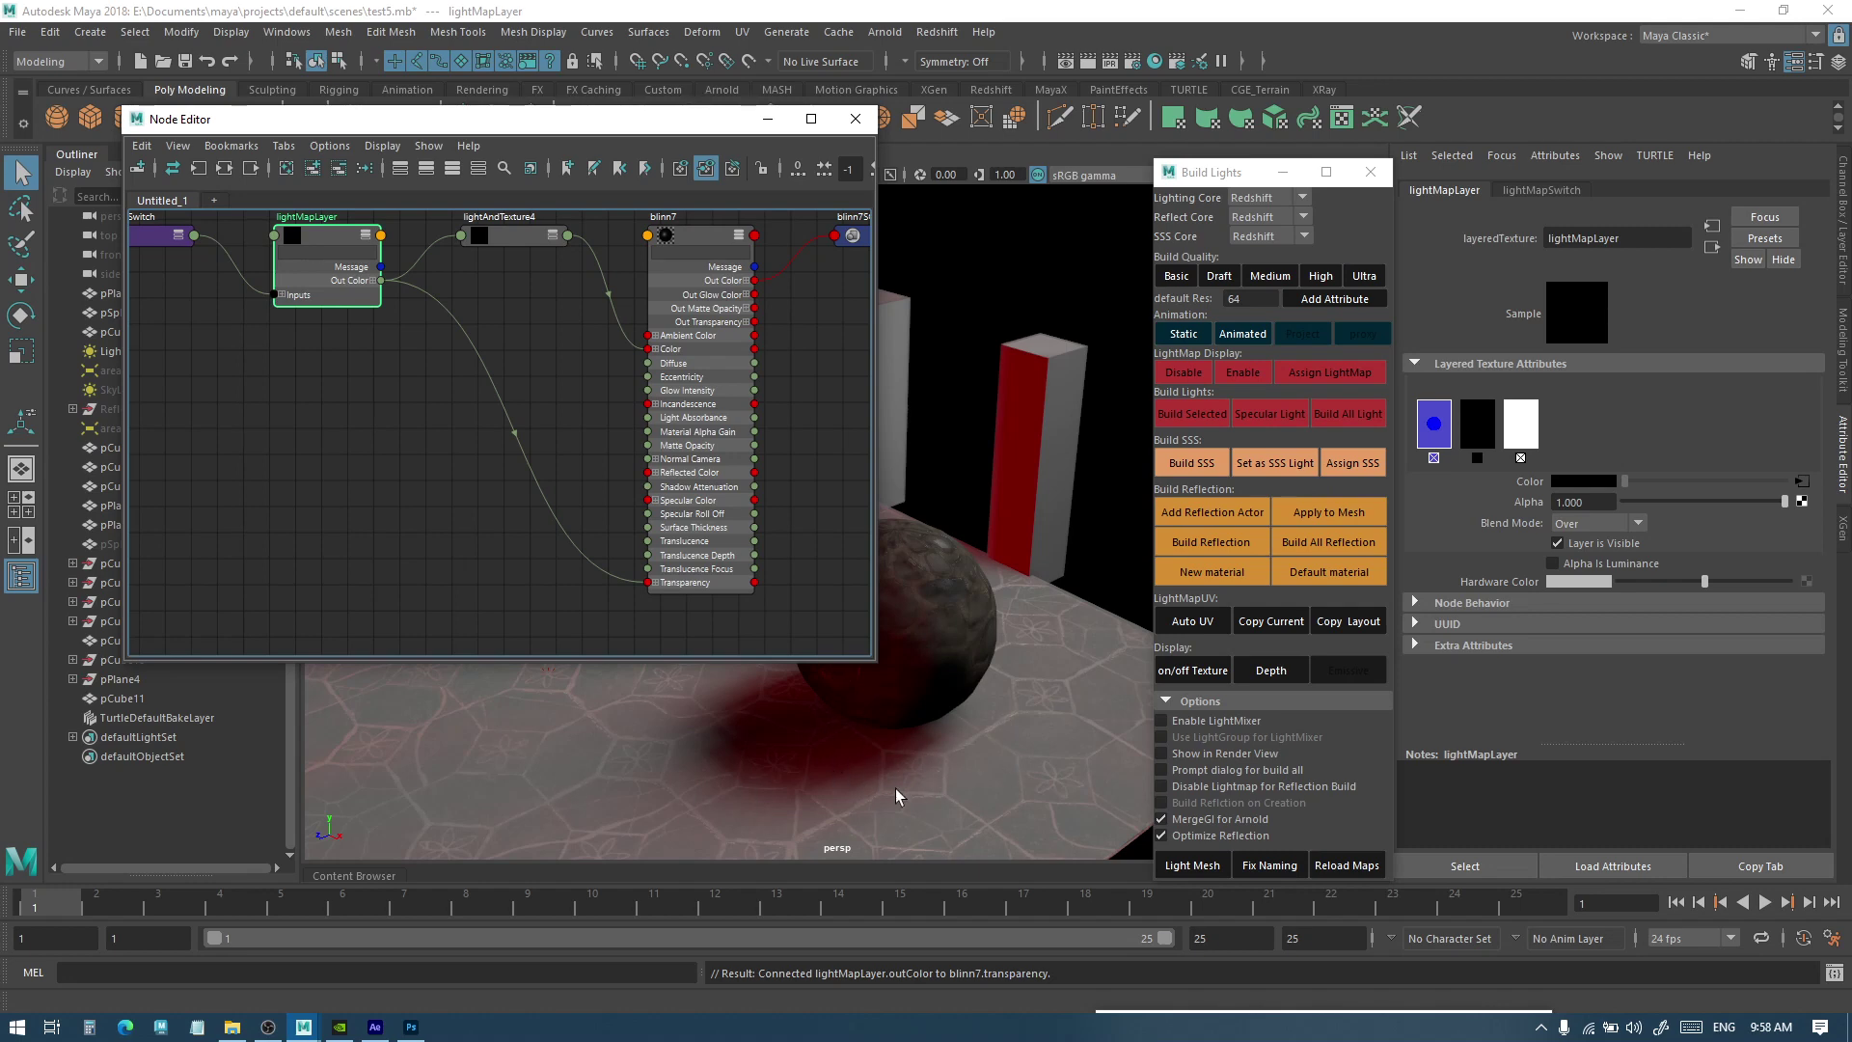
# Create a ramp texture node and arrange it with its 2D placement node below lightMapLayer and beside blinn7
pyautogui.click(413, 370)
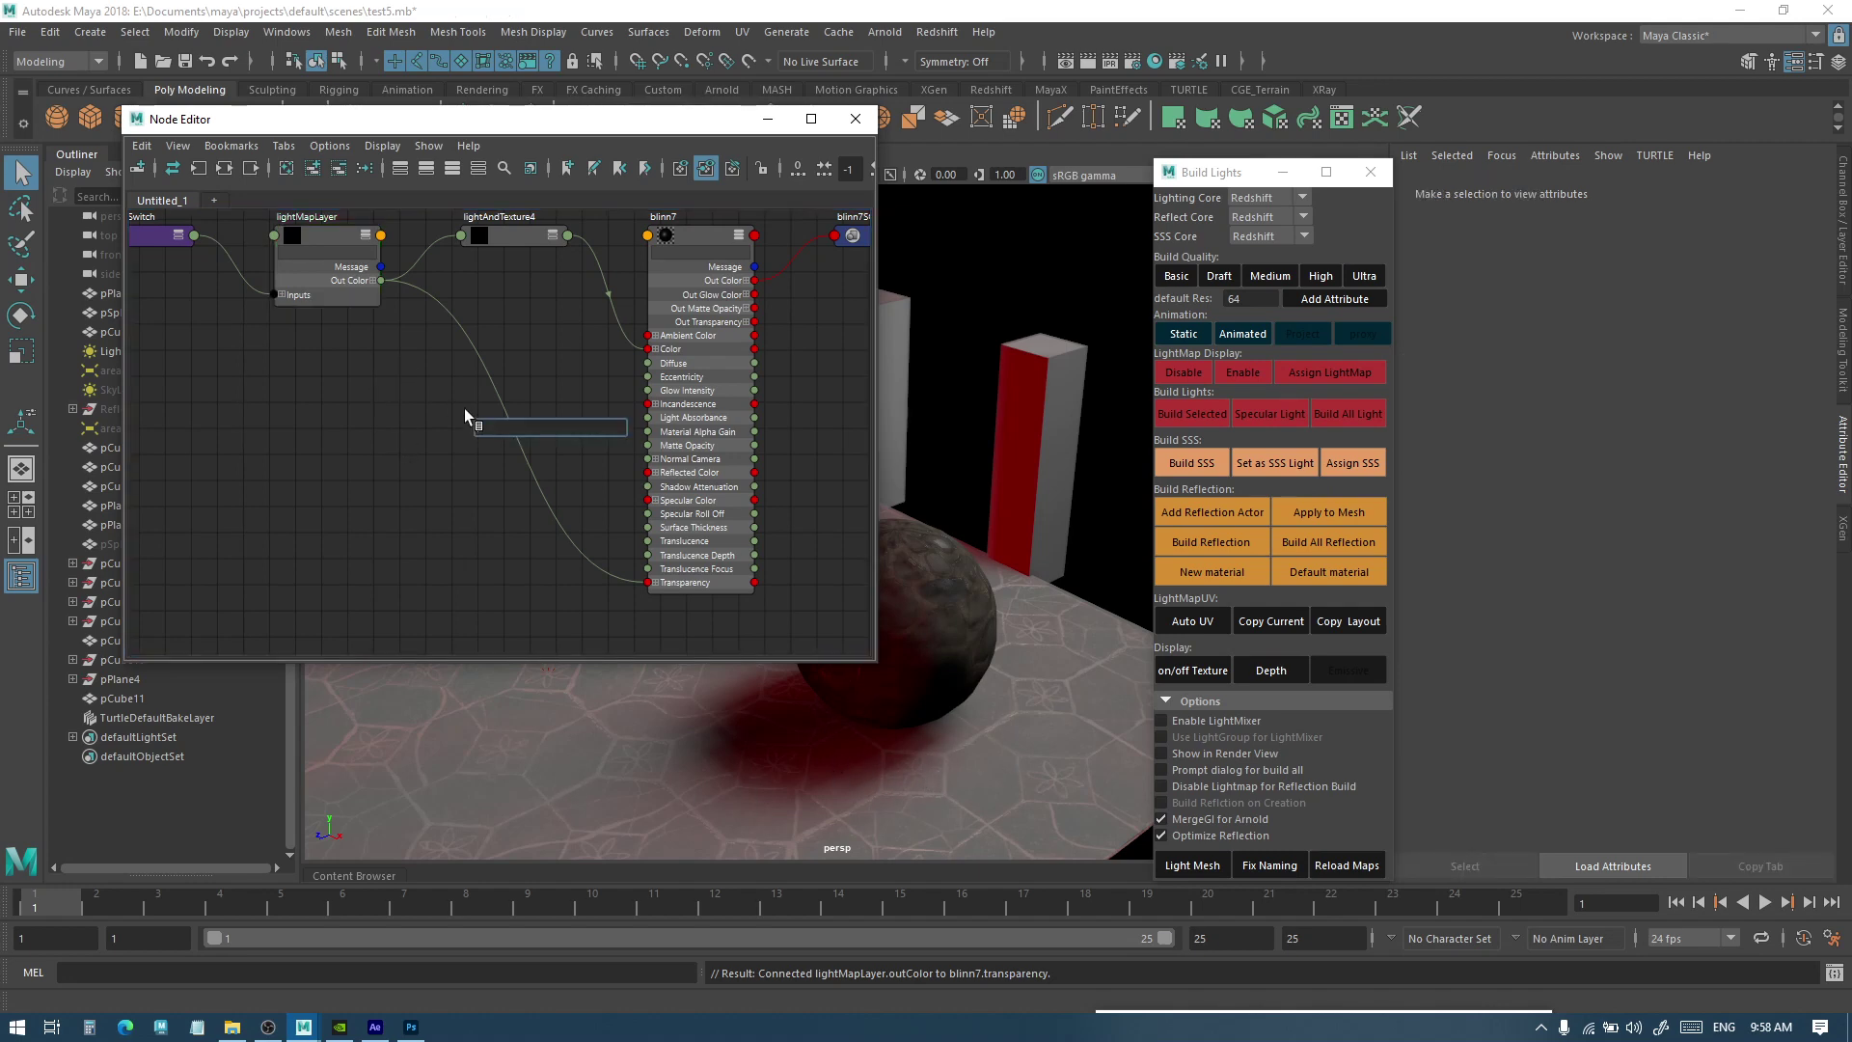
pyautogui.press('Tab')
pyautogui.write('ramp')
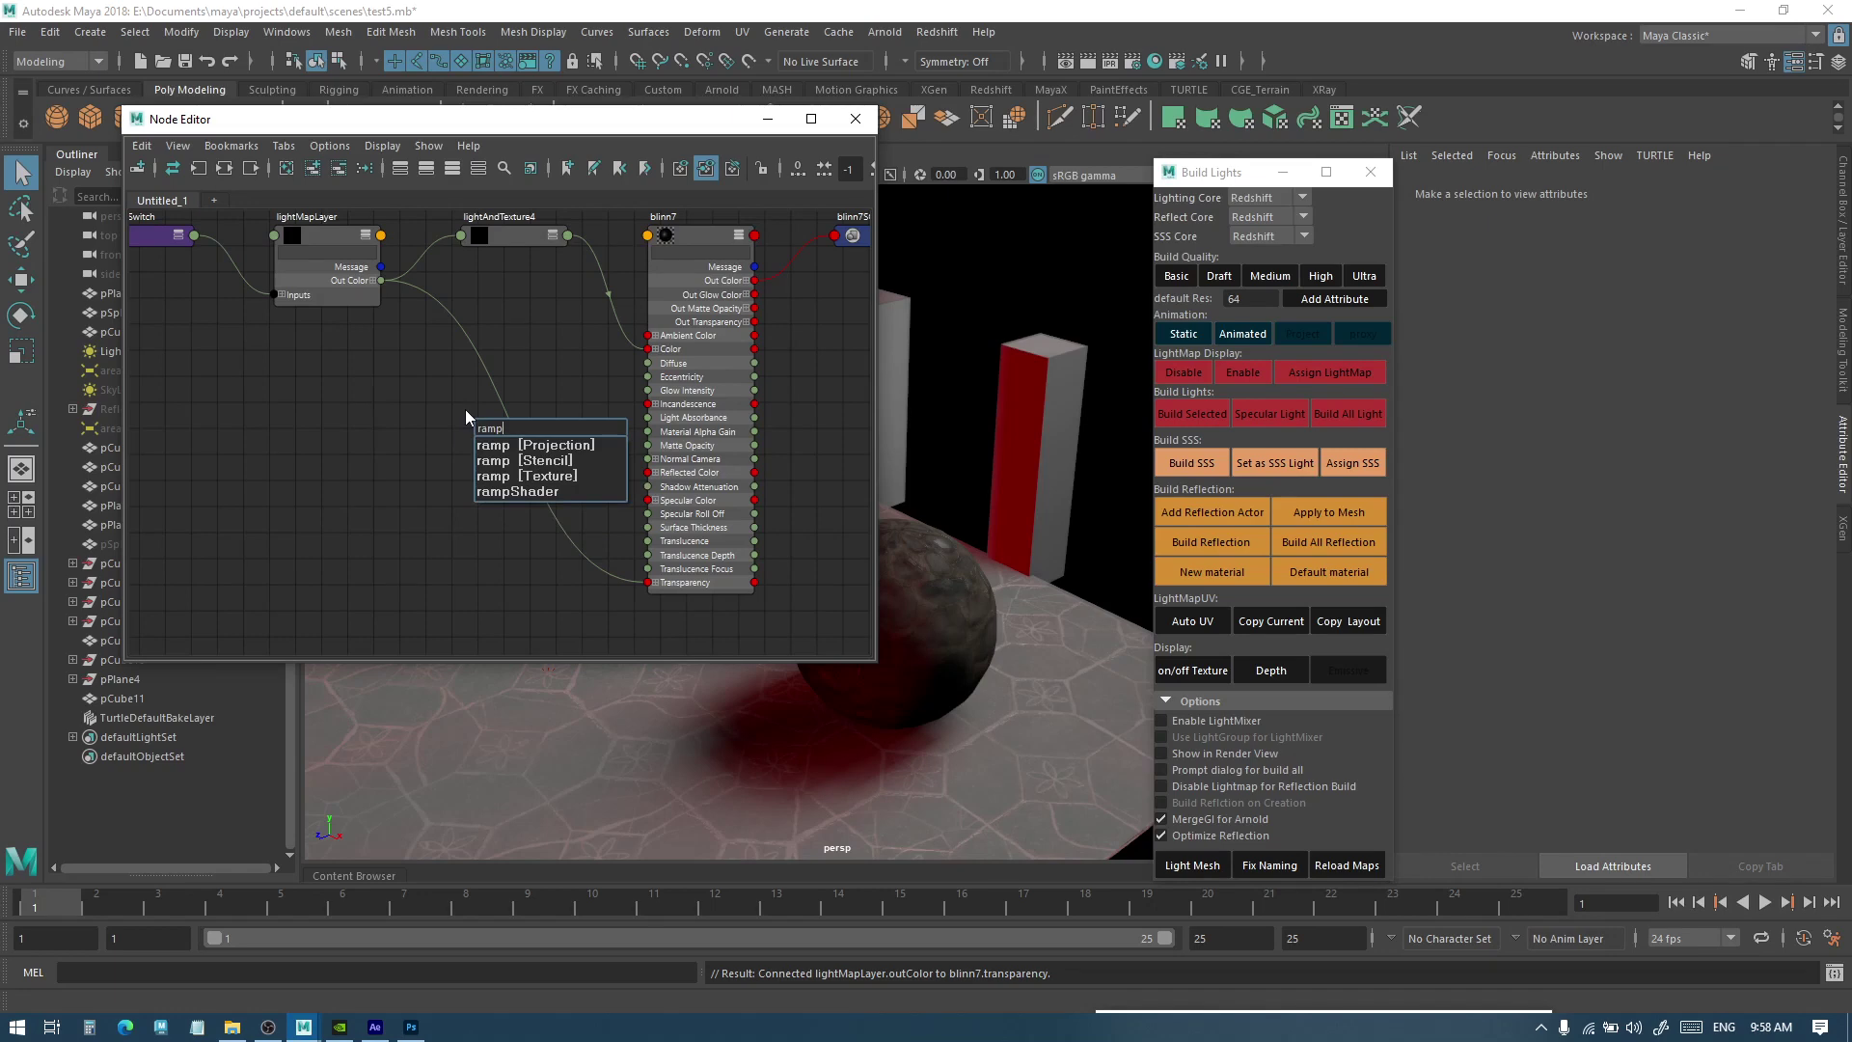
pyautogui.click(543, 476)
pyautogui.moveTo(549, 443); pyautogui.dragTo(403, 451)
pyautogui.moveTo(620, 431); pyautogui.dragTo(523, 399)
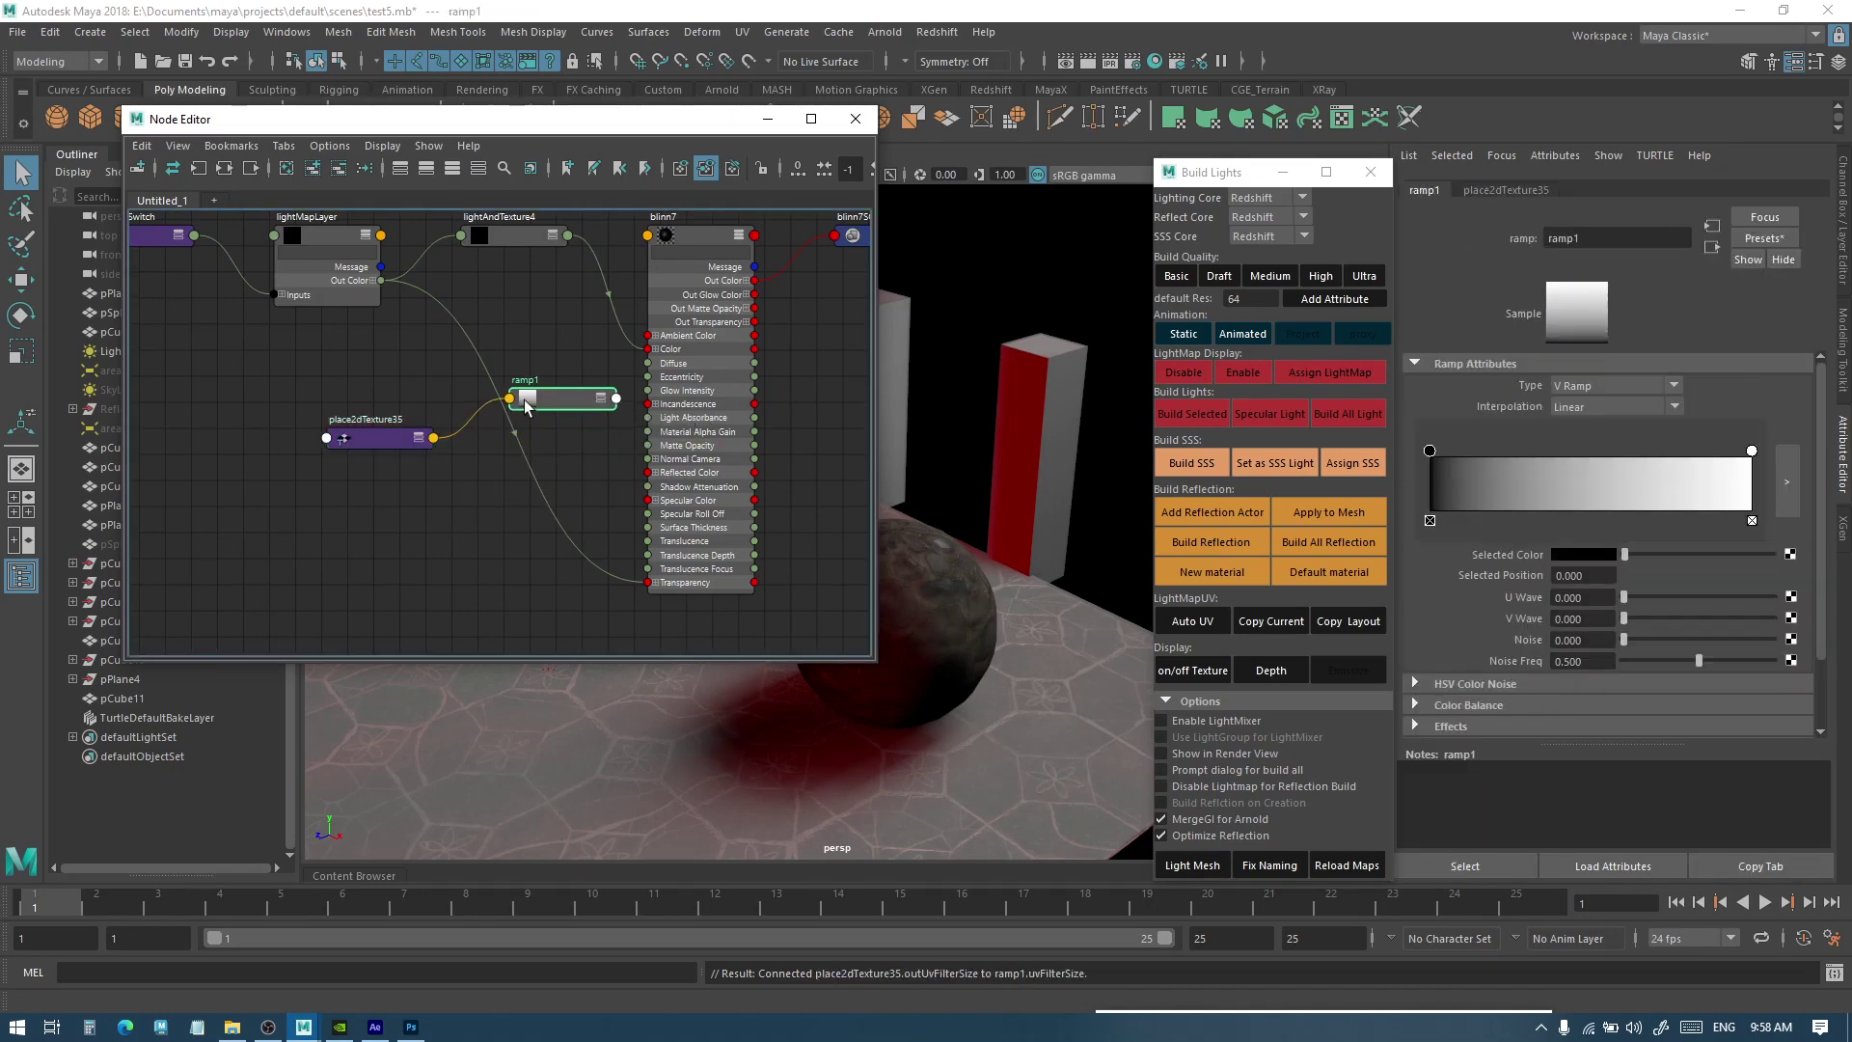
pyautogui.keyDown('alt'); pyautogui.moveTo(370, 373); pyautogui.dragTo(398, 376, button='middle'); pyautogui.keyUp('alt')
pyautogui.keyDown('alt'); pyautogui.moveTo(397, 376); pyautogui.dragTo(411, 323, button='right'); pyautogui.keyUp('alt')
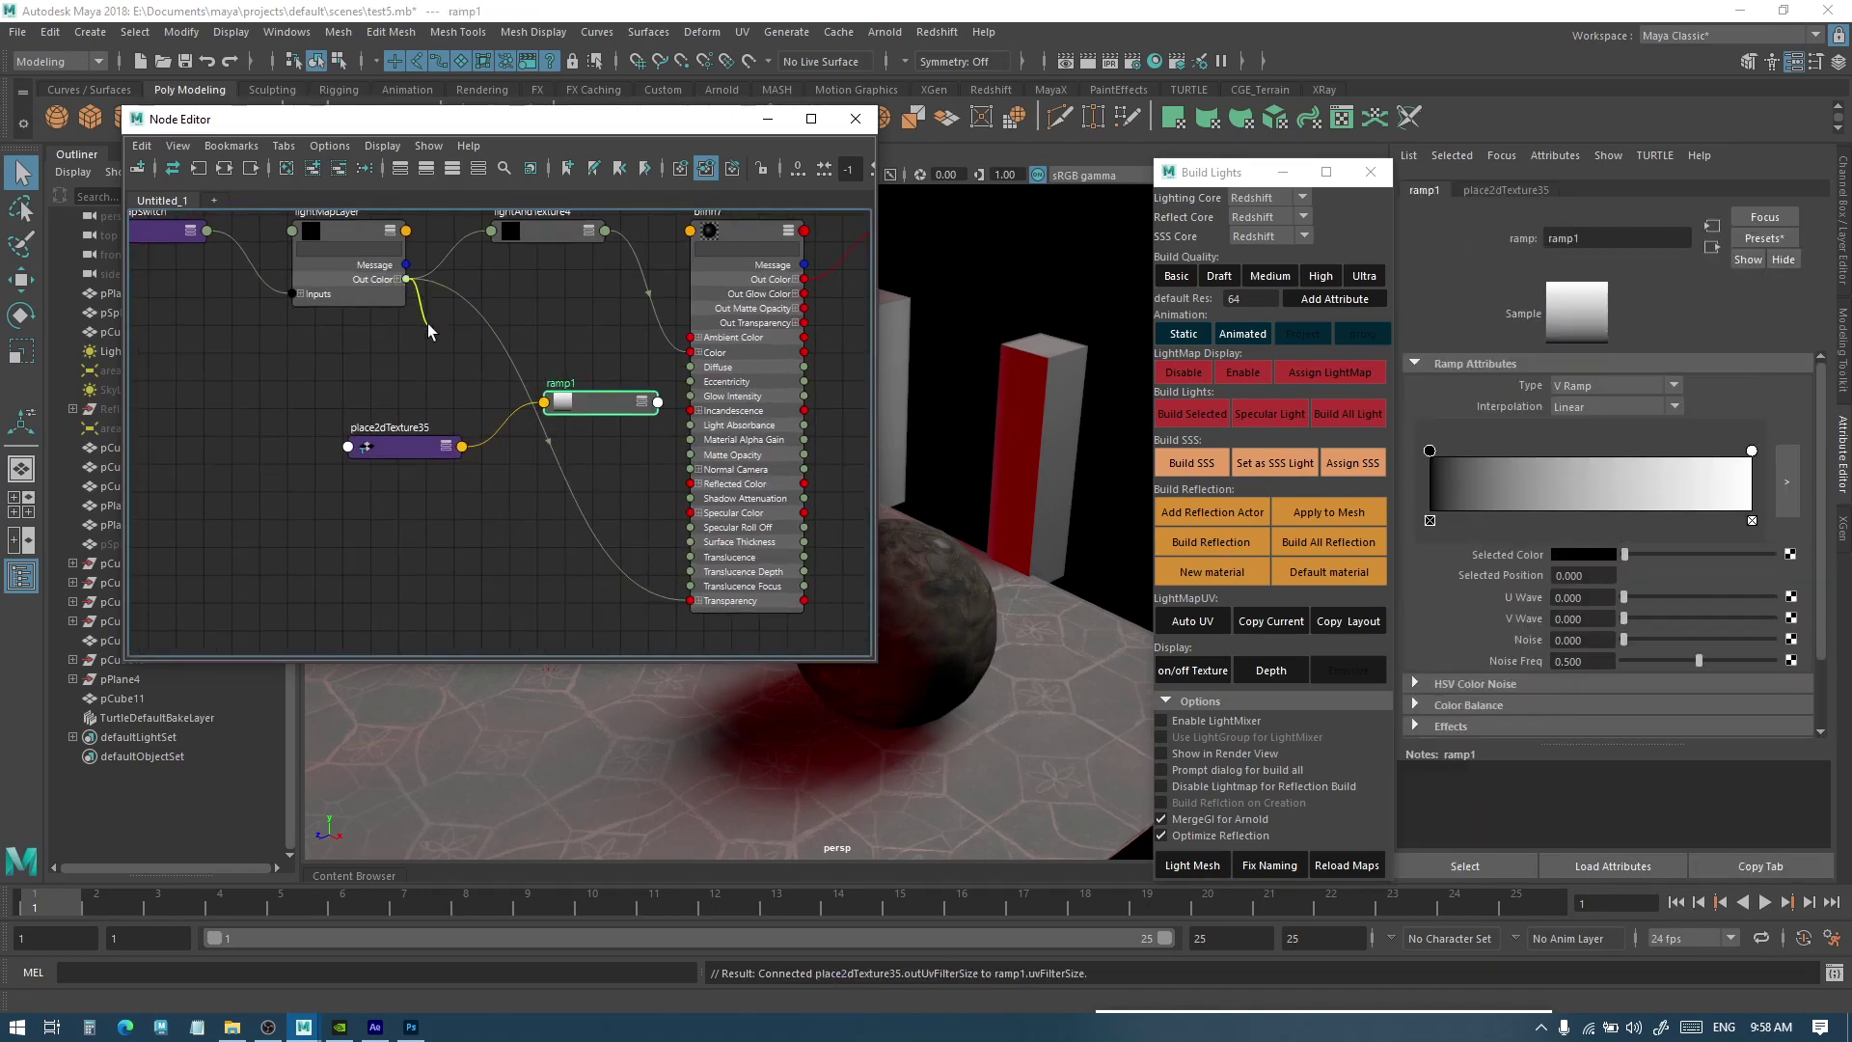
pyautogui.moveTo(414, 446); pyautogui.dragTo(298, 438)
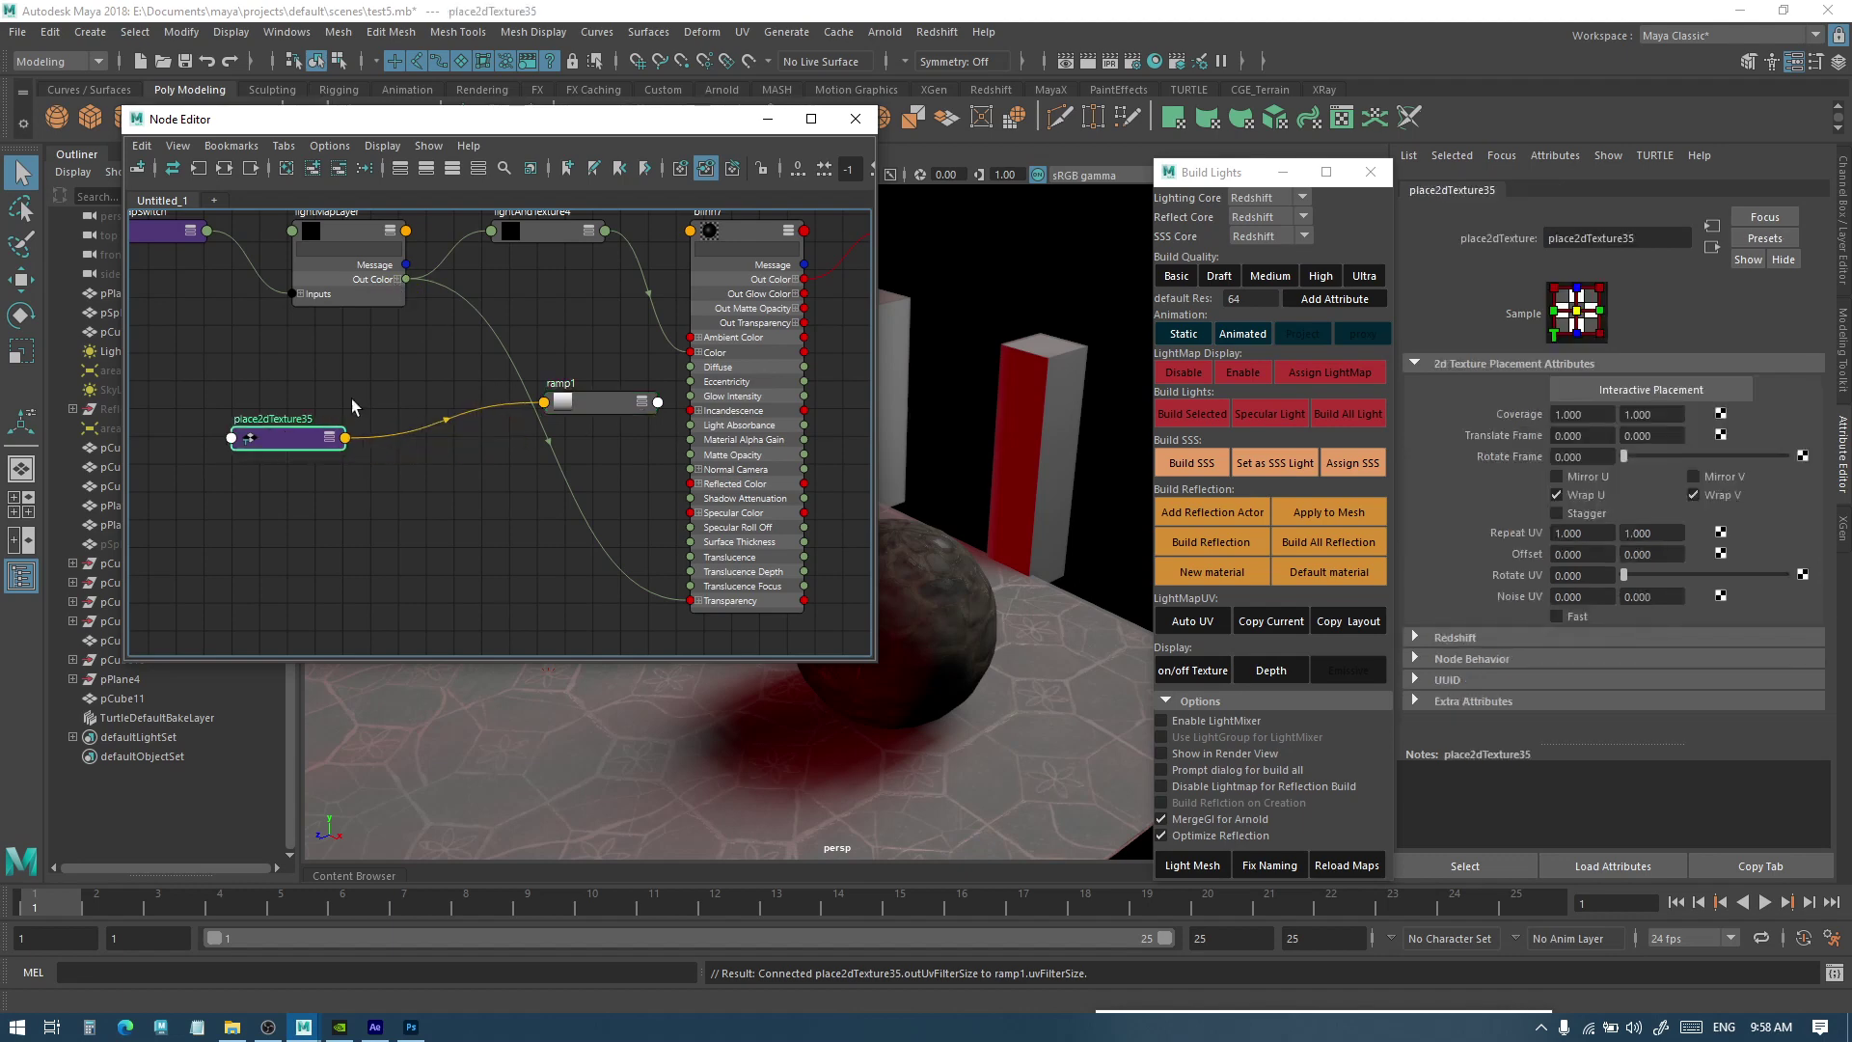
pyautogui.click(352, 396)
pyautogui.click(390, 281)
pyautogui.click(426, 322)
pyautogui.press('Tab')
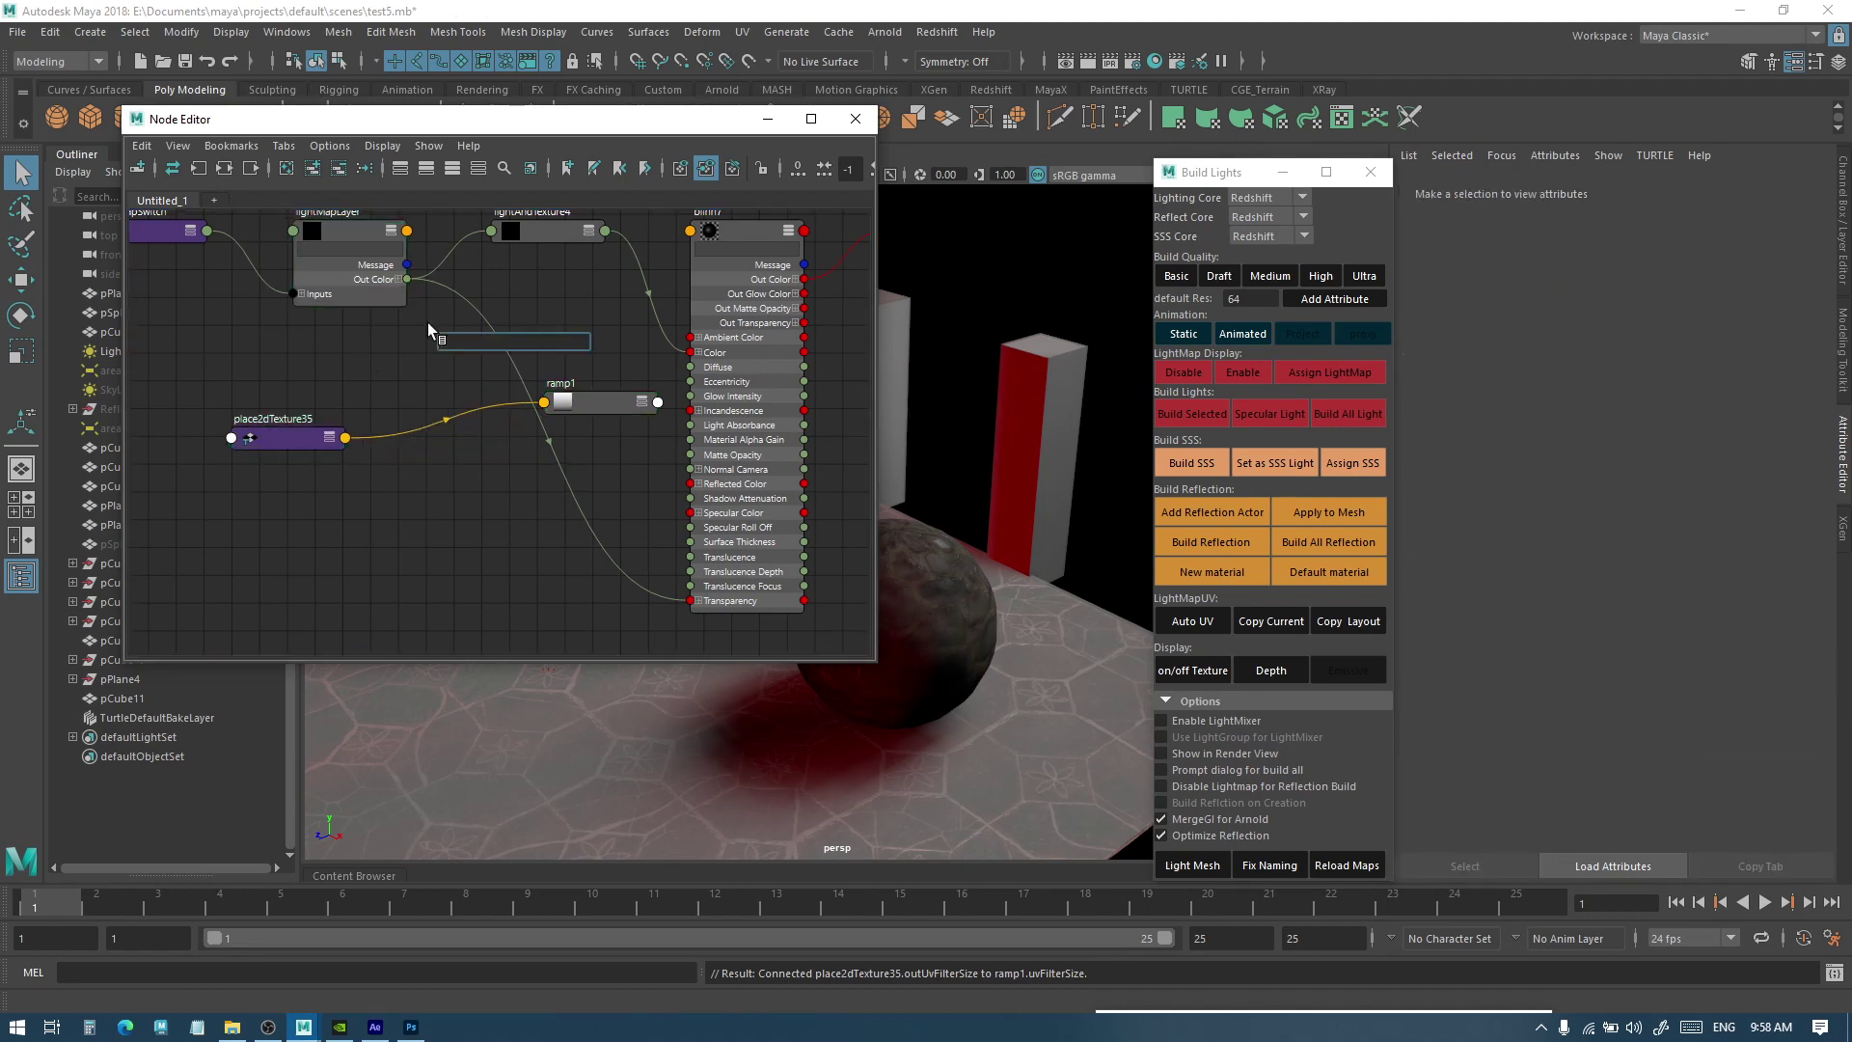
pyautogui.click(396, 305)
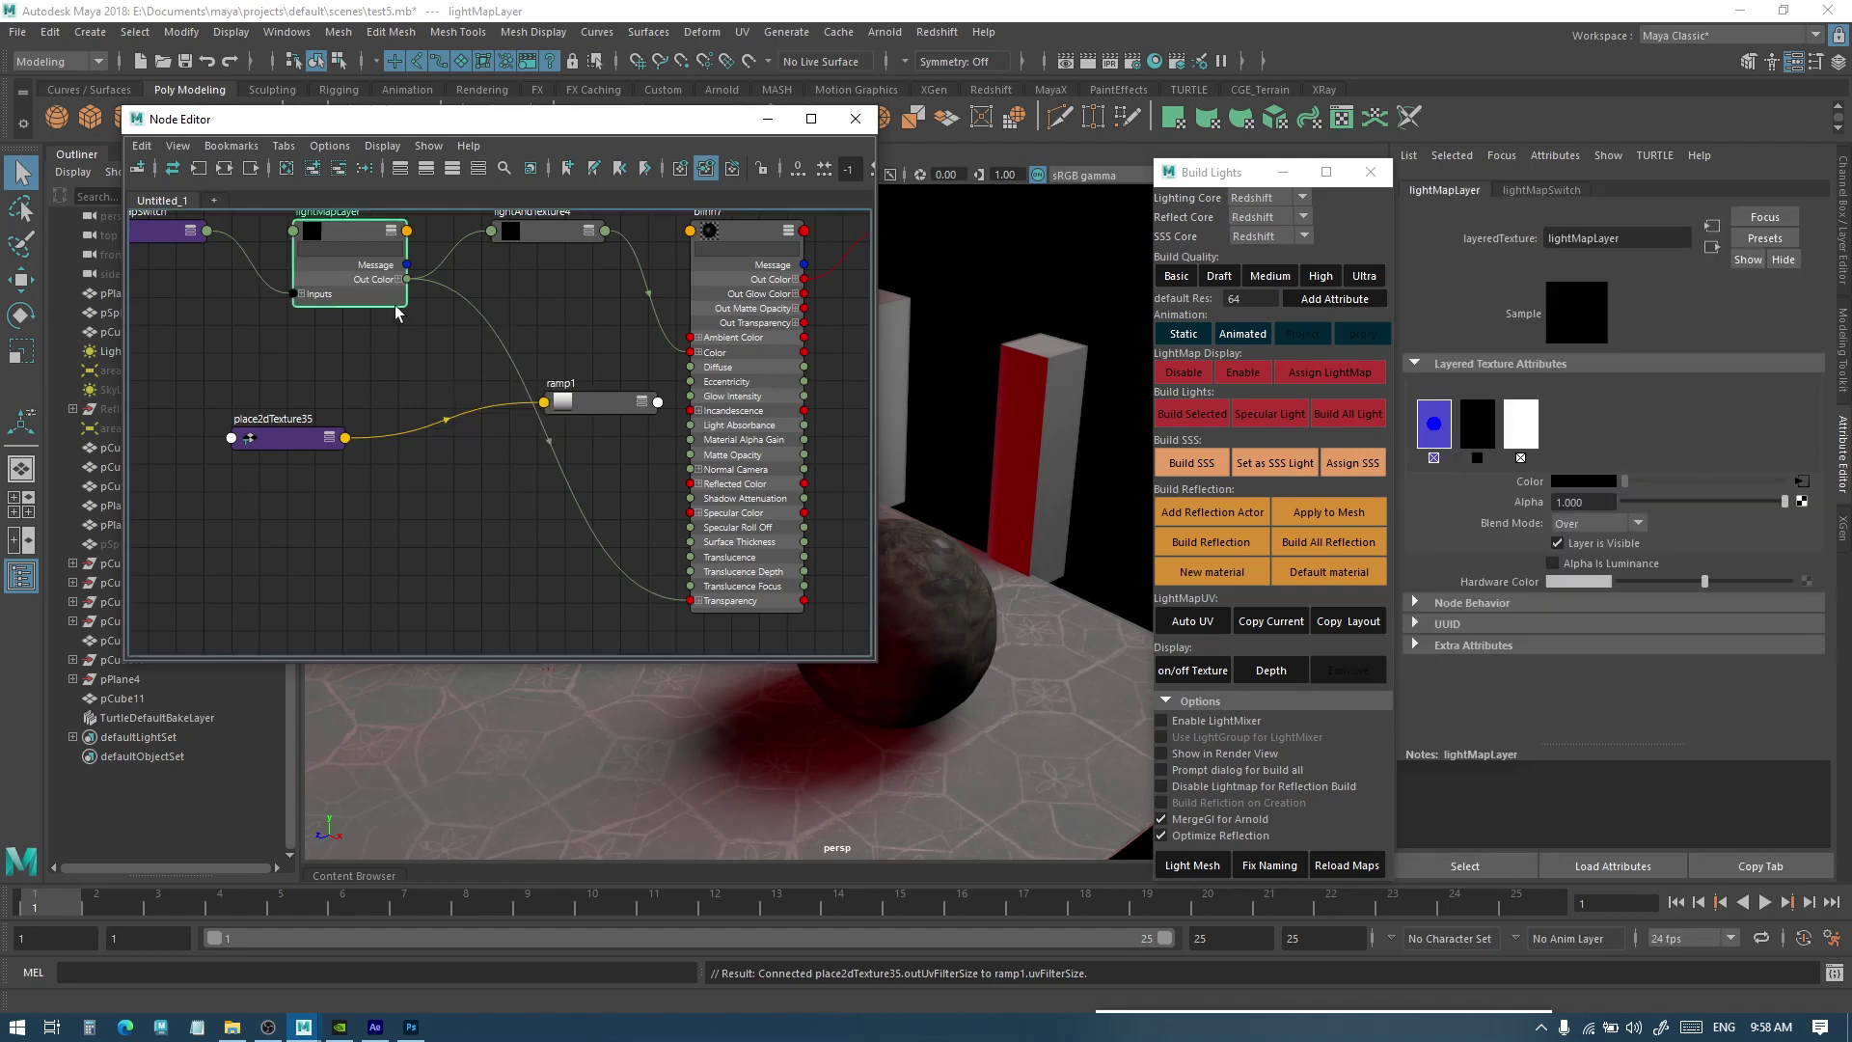
pyautogui.moveTo(388, 281); pyautogui.dragTo(376, 279)
# Expand the ramp1 node's attributes and move it slightly upward in the graph
pyautogui.click(585, 397)
pyautogui.press('3')
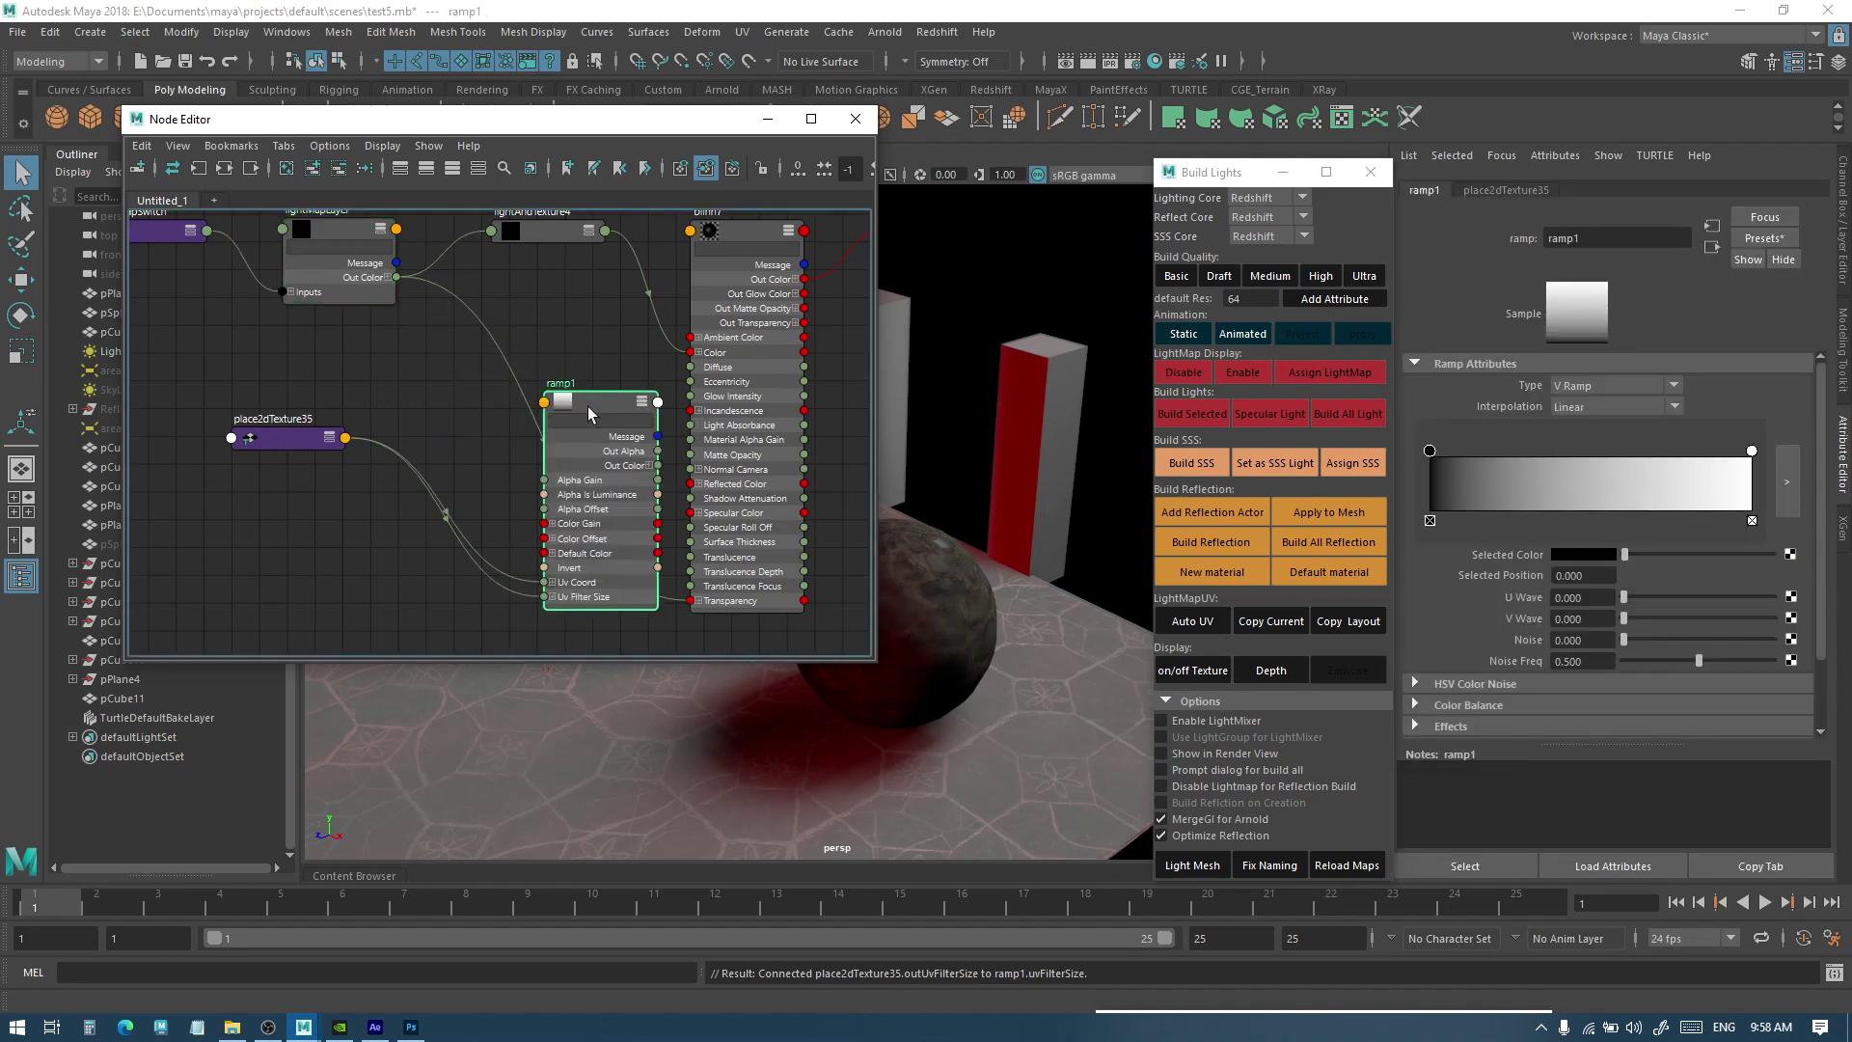
pyautogui.moveTo(587, 413); pyautogui.dragTo(574, 365)
# Add an rgbToHsv node and connect the Out Color of lightMapLayer to its In Rgb input
pyautogui.click(444, 344)
pyautogui.press('Tab')
pyautogui.write('r')
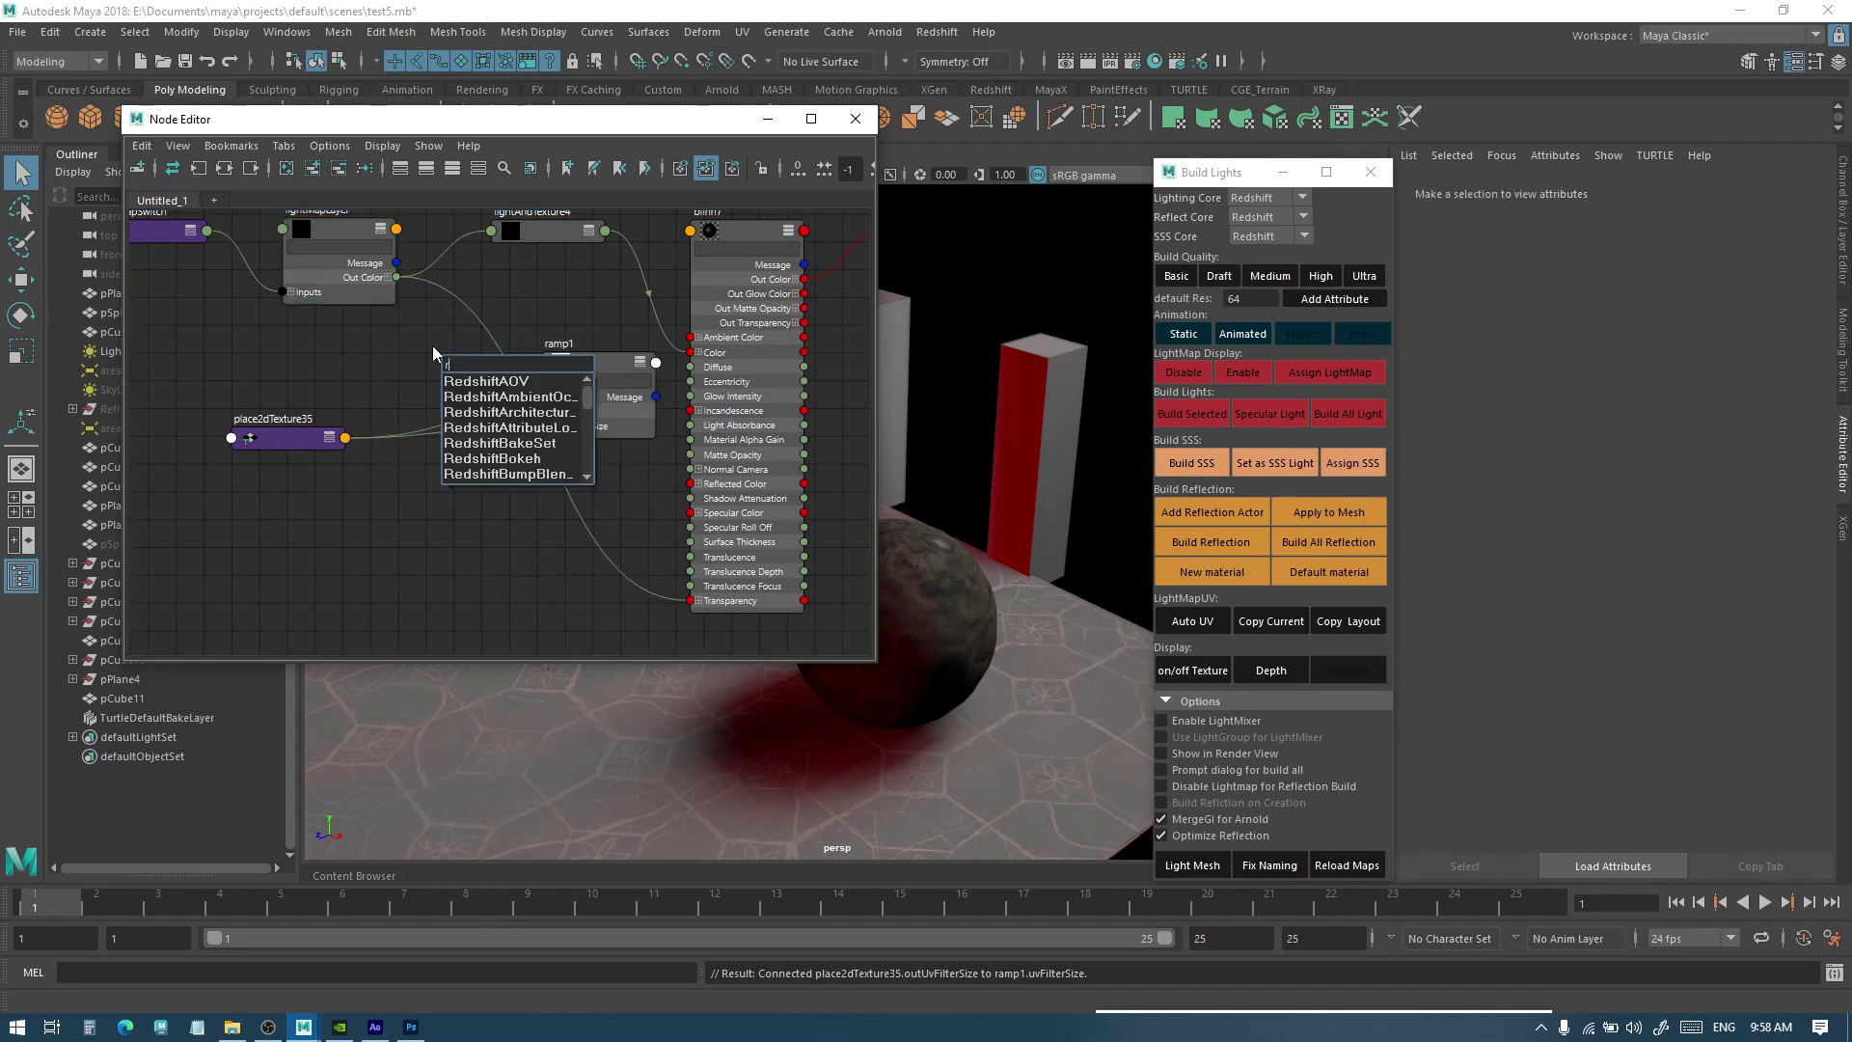
pyautogui.write('gb')
pyautogui.press('Down')
pyautogui.press('Return')
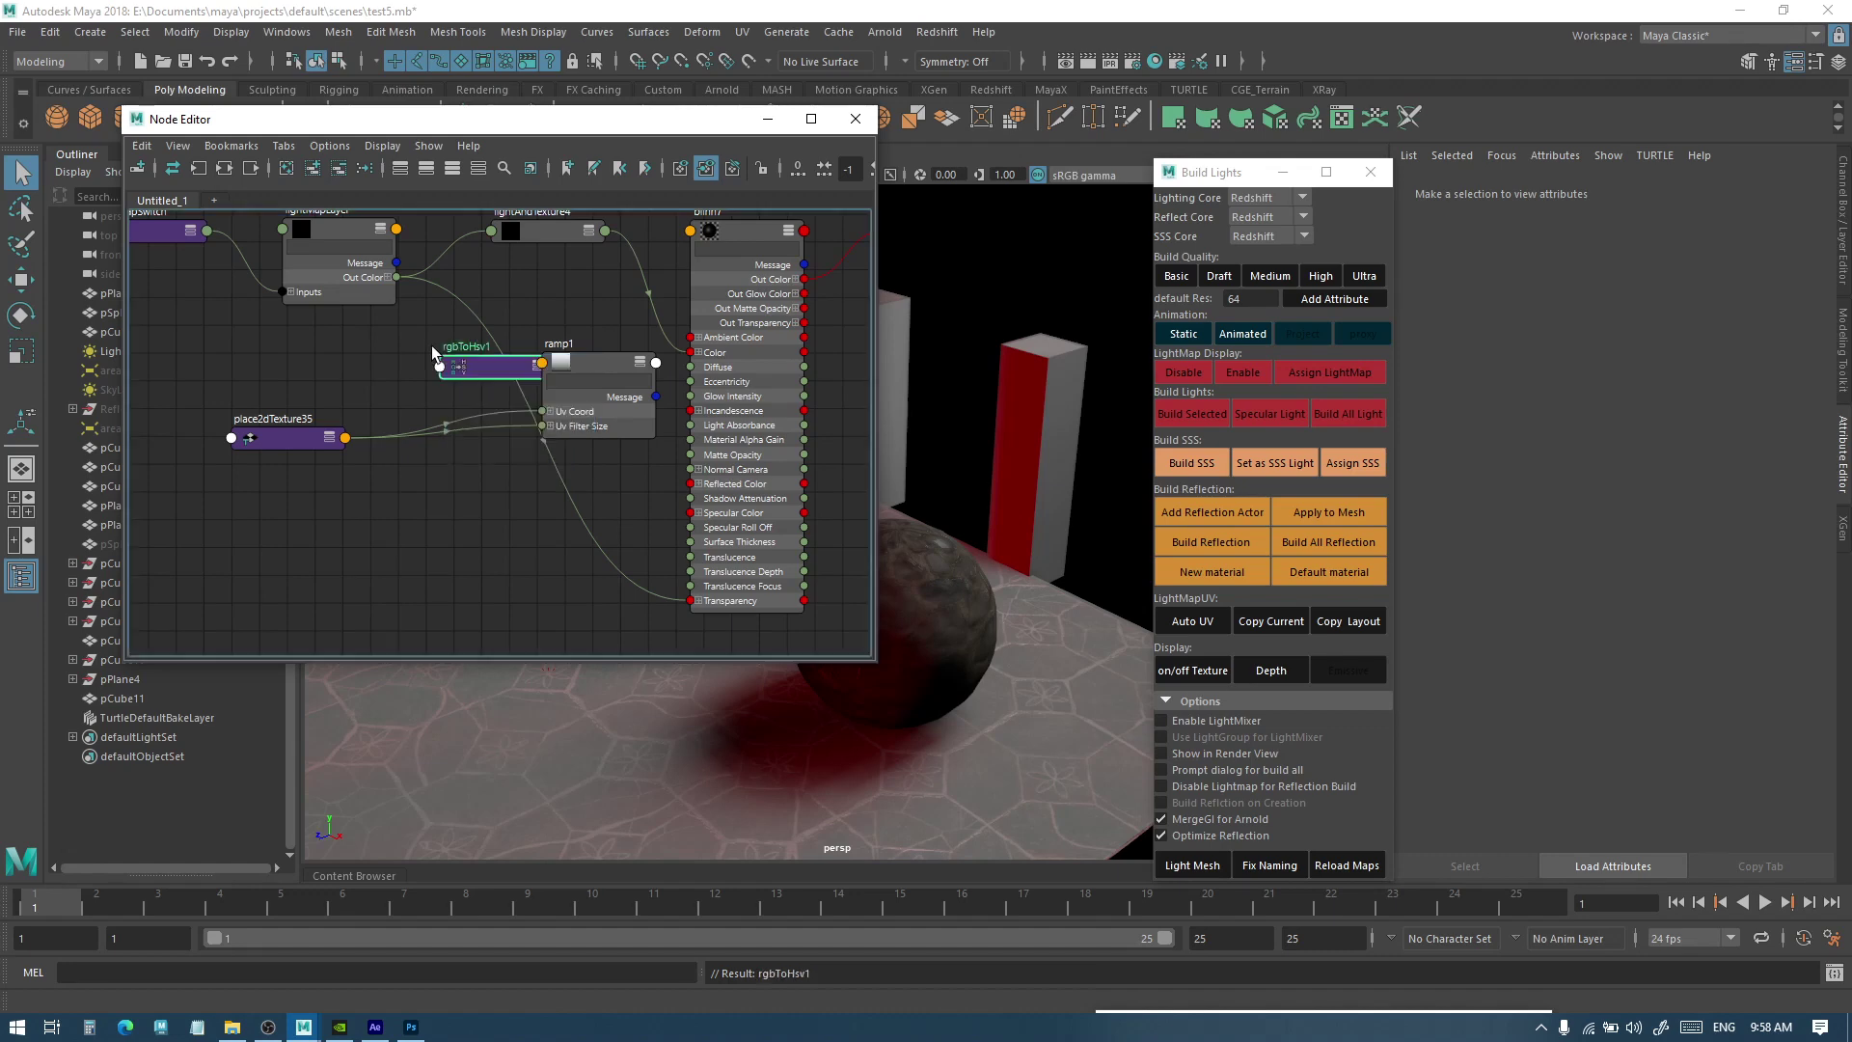
pyautogui.press('3')
pyautogui.scroll(5, 414, 328)
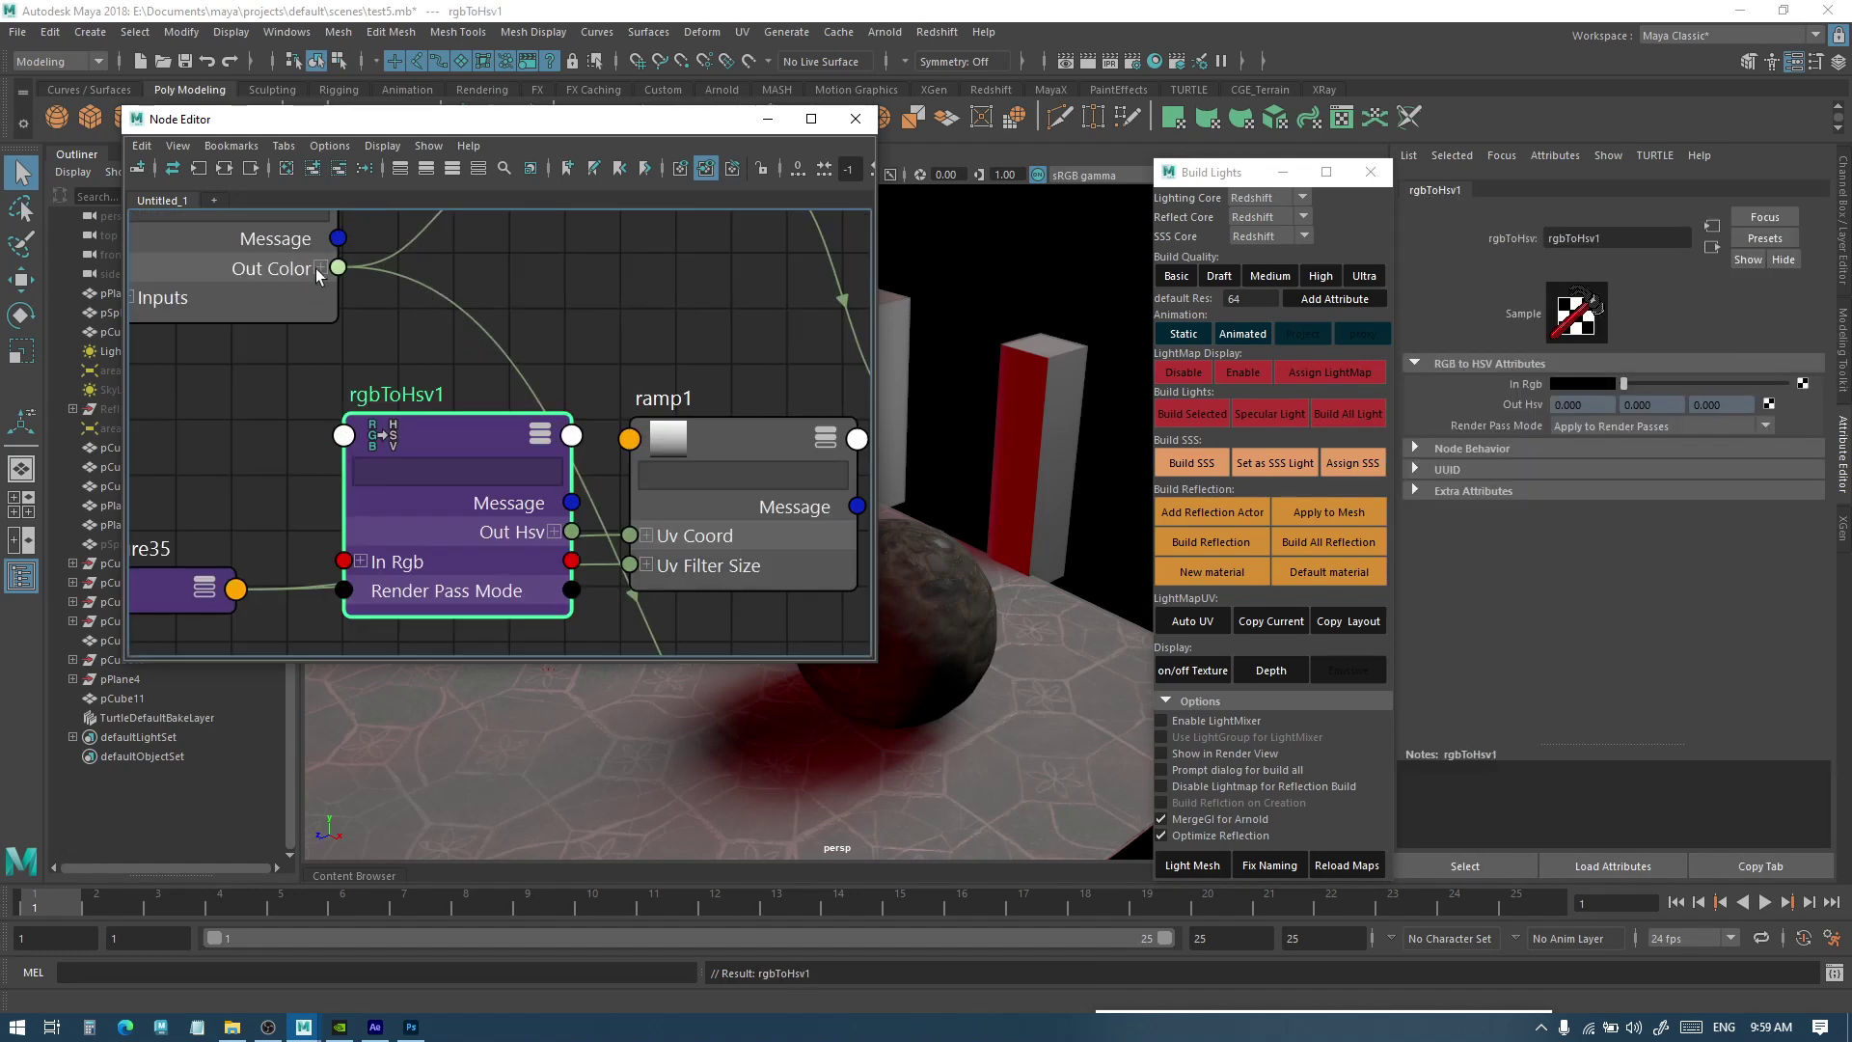
pyautogui.moveTo(338, 271); pyautogui.dragTo(359, 577)
# Connect the Out Hsv V of rgbToHsv1 to the V Coord of ramp1
pyautogui.moveTo(710, 438); pyautogui.dragTo(723, 427)
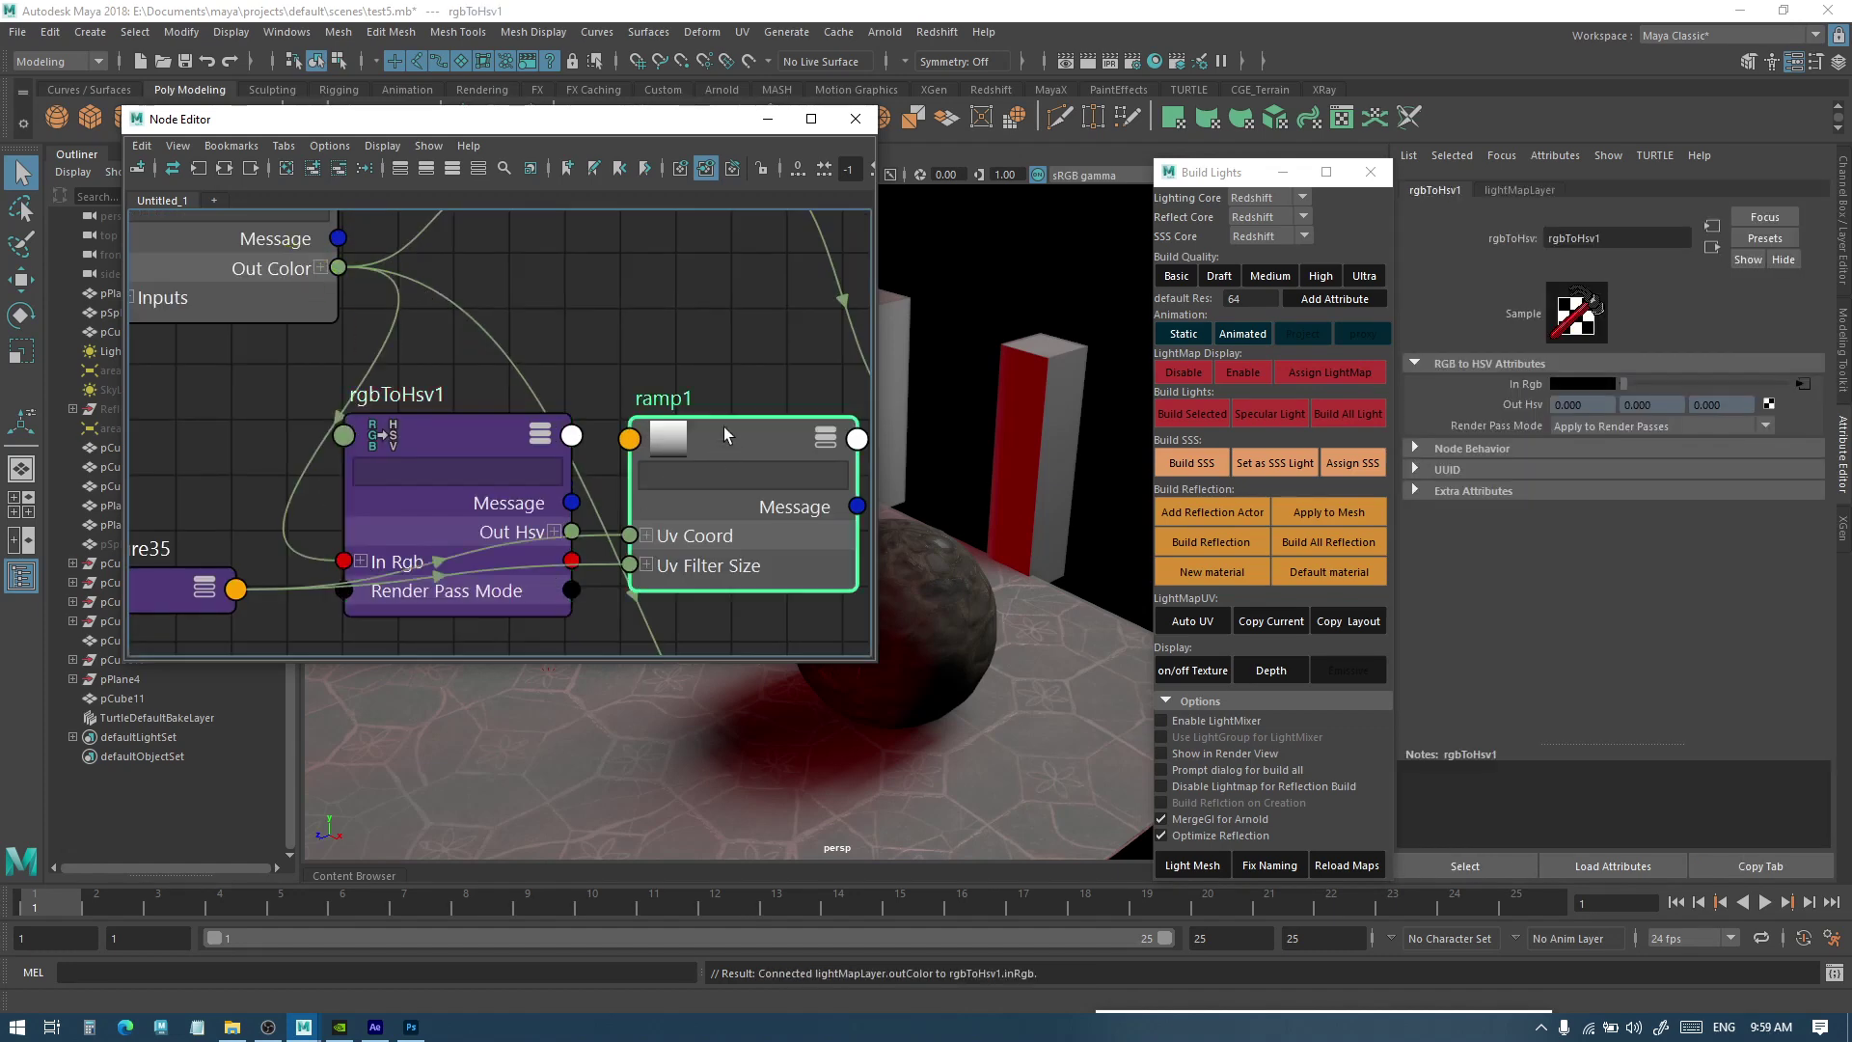
pyautogui.click(555, 531)
pyautogui.moveTo(453, 453); pyautogui.dragTo(357, 366)
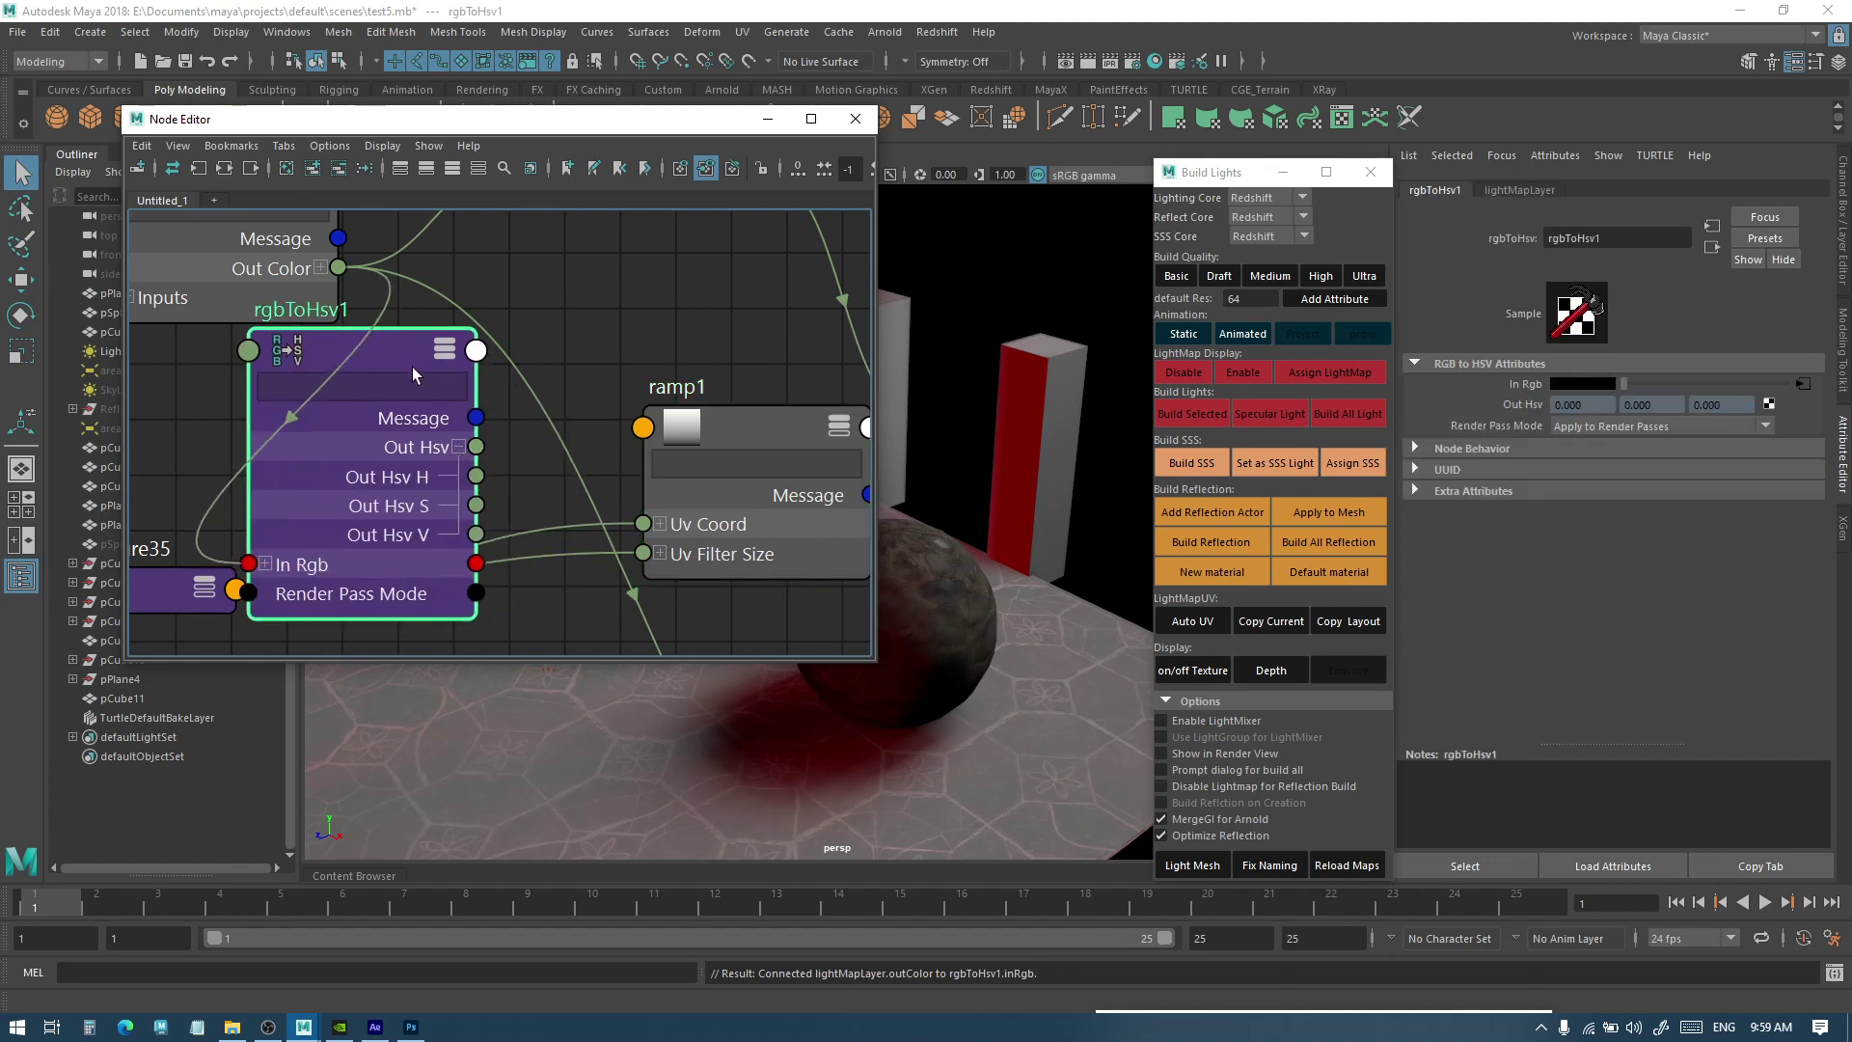
pyautogui.click(660, 524)
pyautogui.moveTo(475, 533); pyautogui.dragTo(642, 582)
# Connect the Out Color of ramp1 to the Transparency of blinn7
pyautogui.click(719, 417)
pyautogui.press('a')
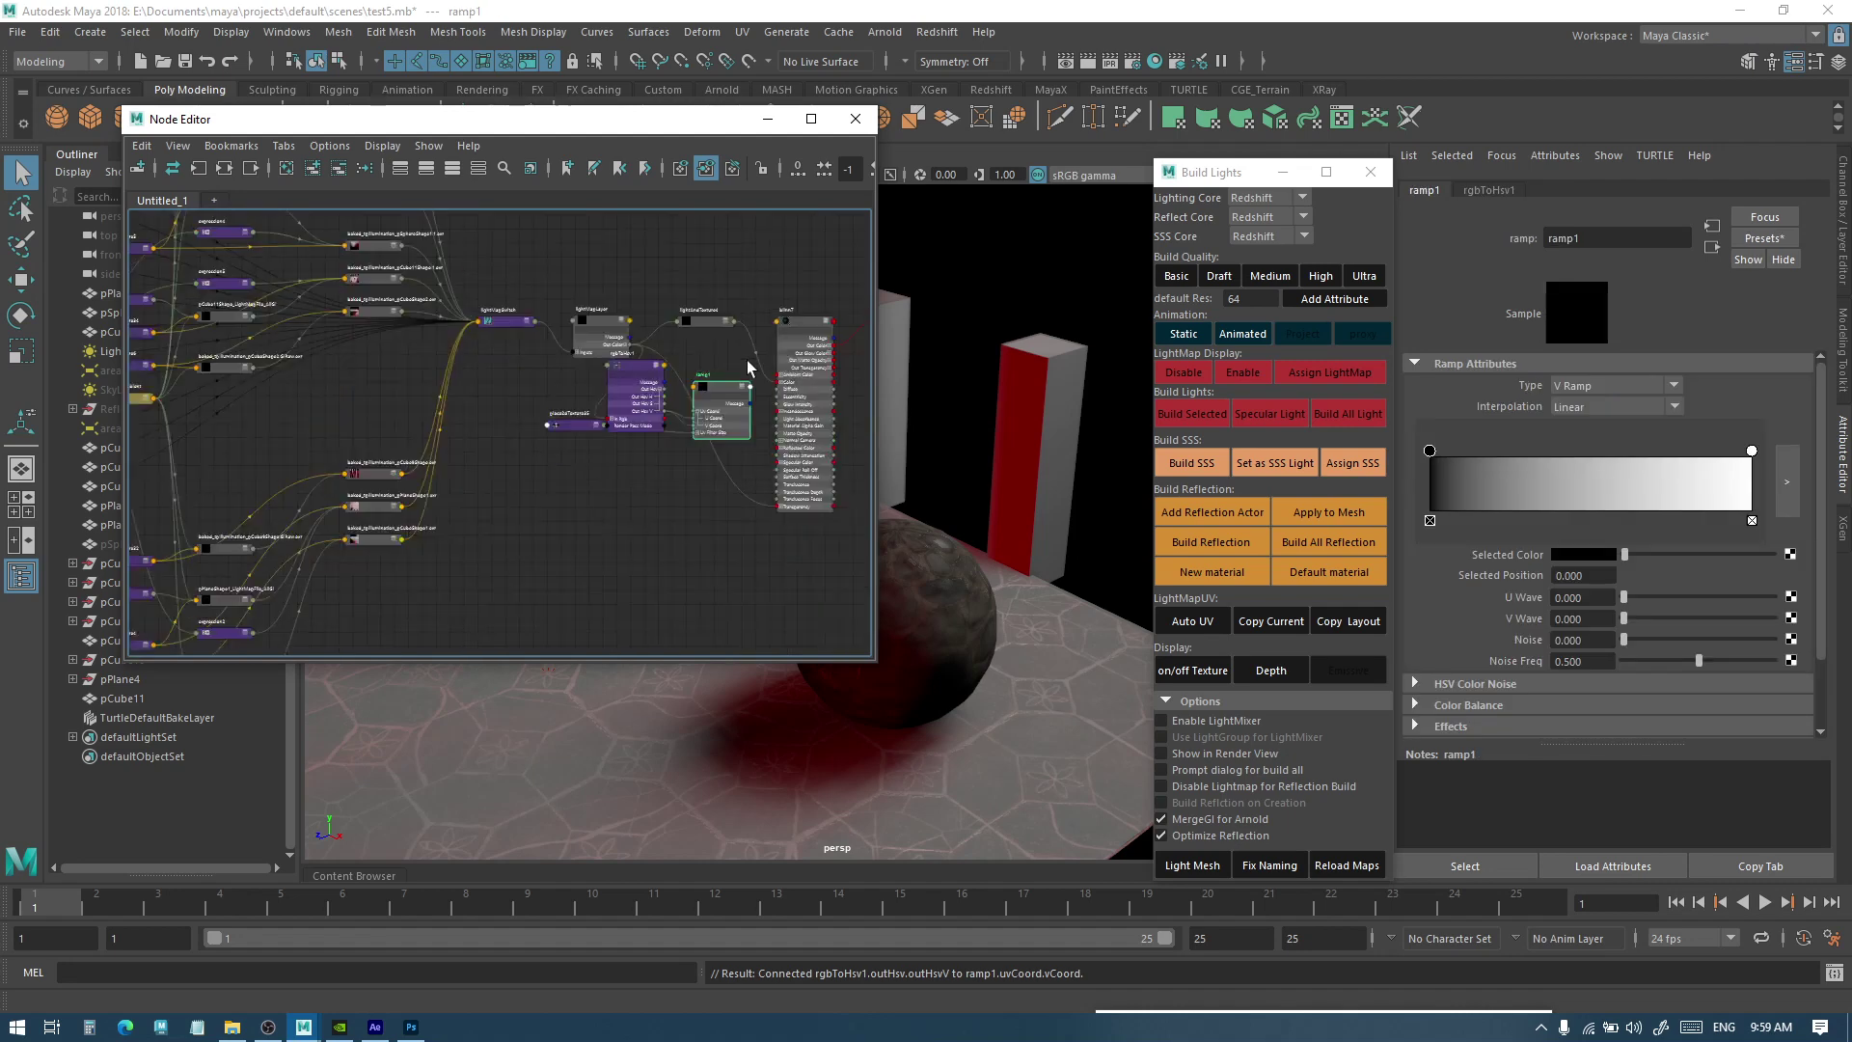
pyautogui.press('3')
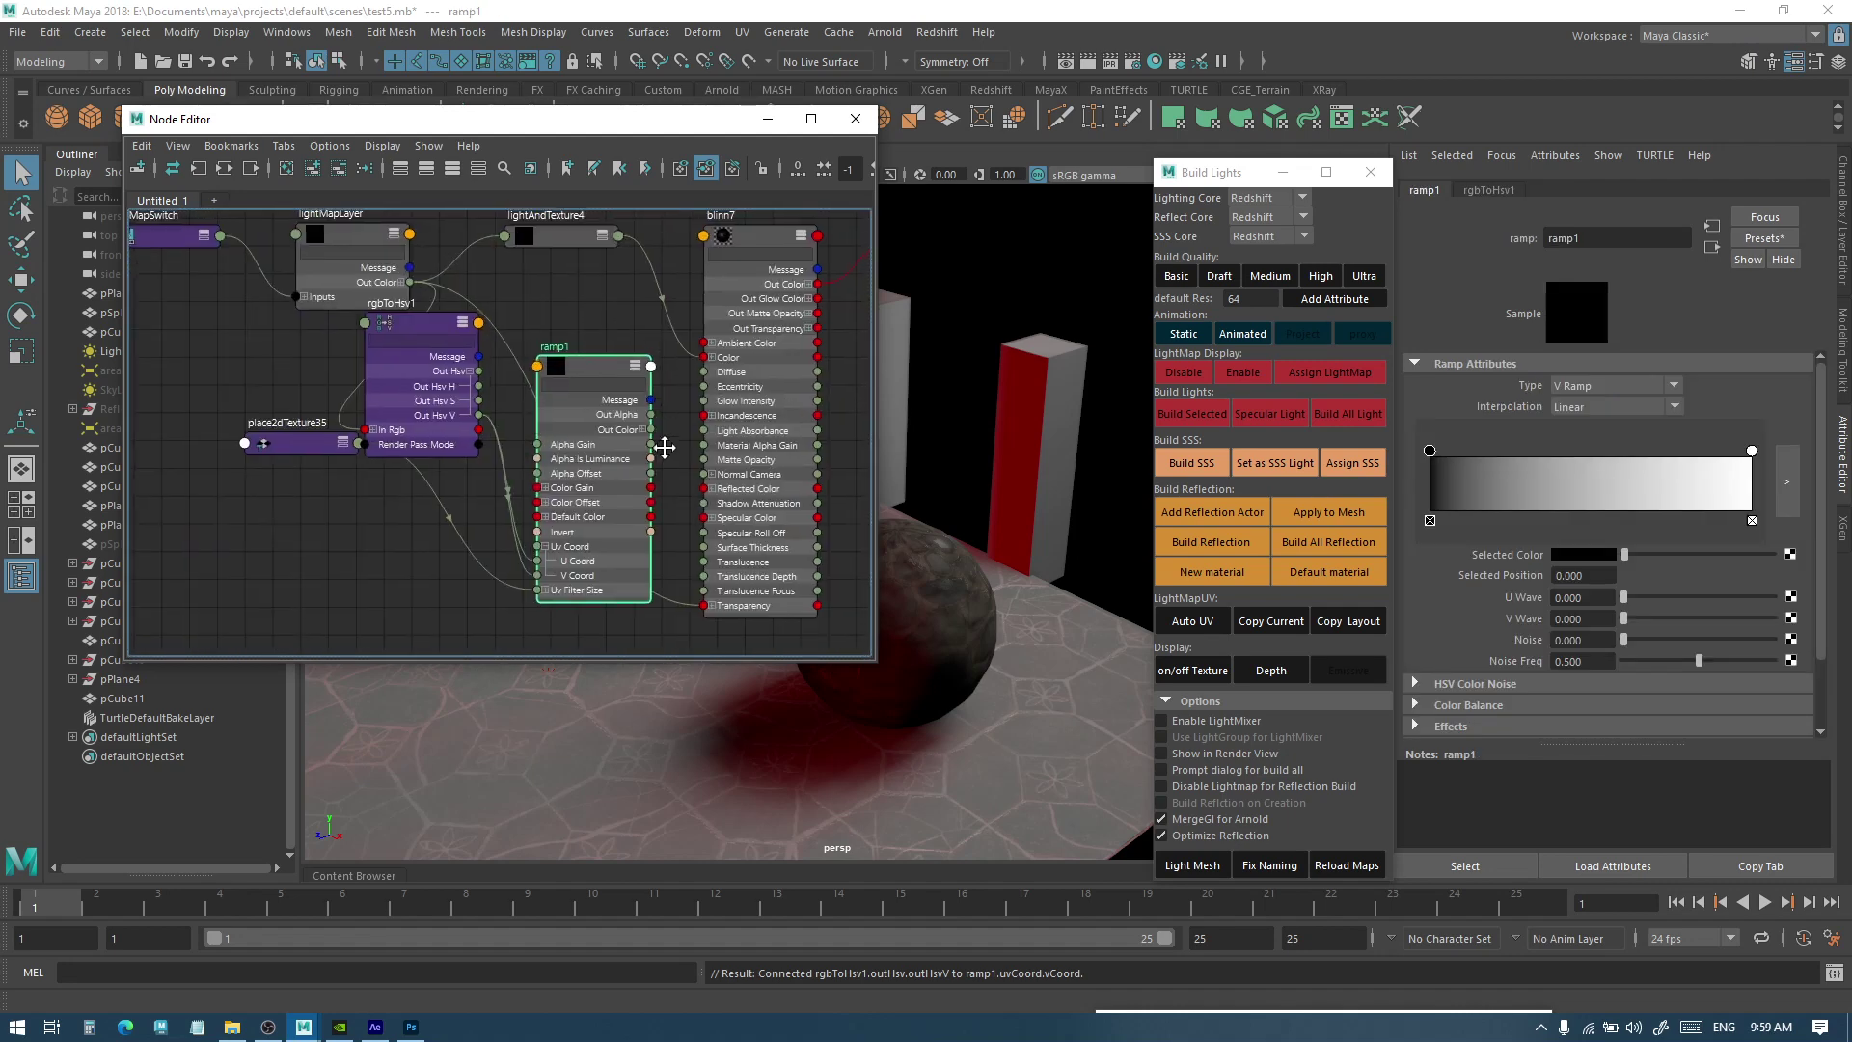
pyautogui.press('f')
pyautogui.moveTo(577, 372); pyautogui.dragTo(628, 547)
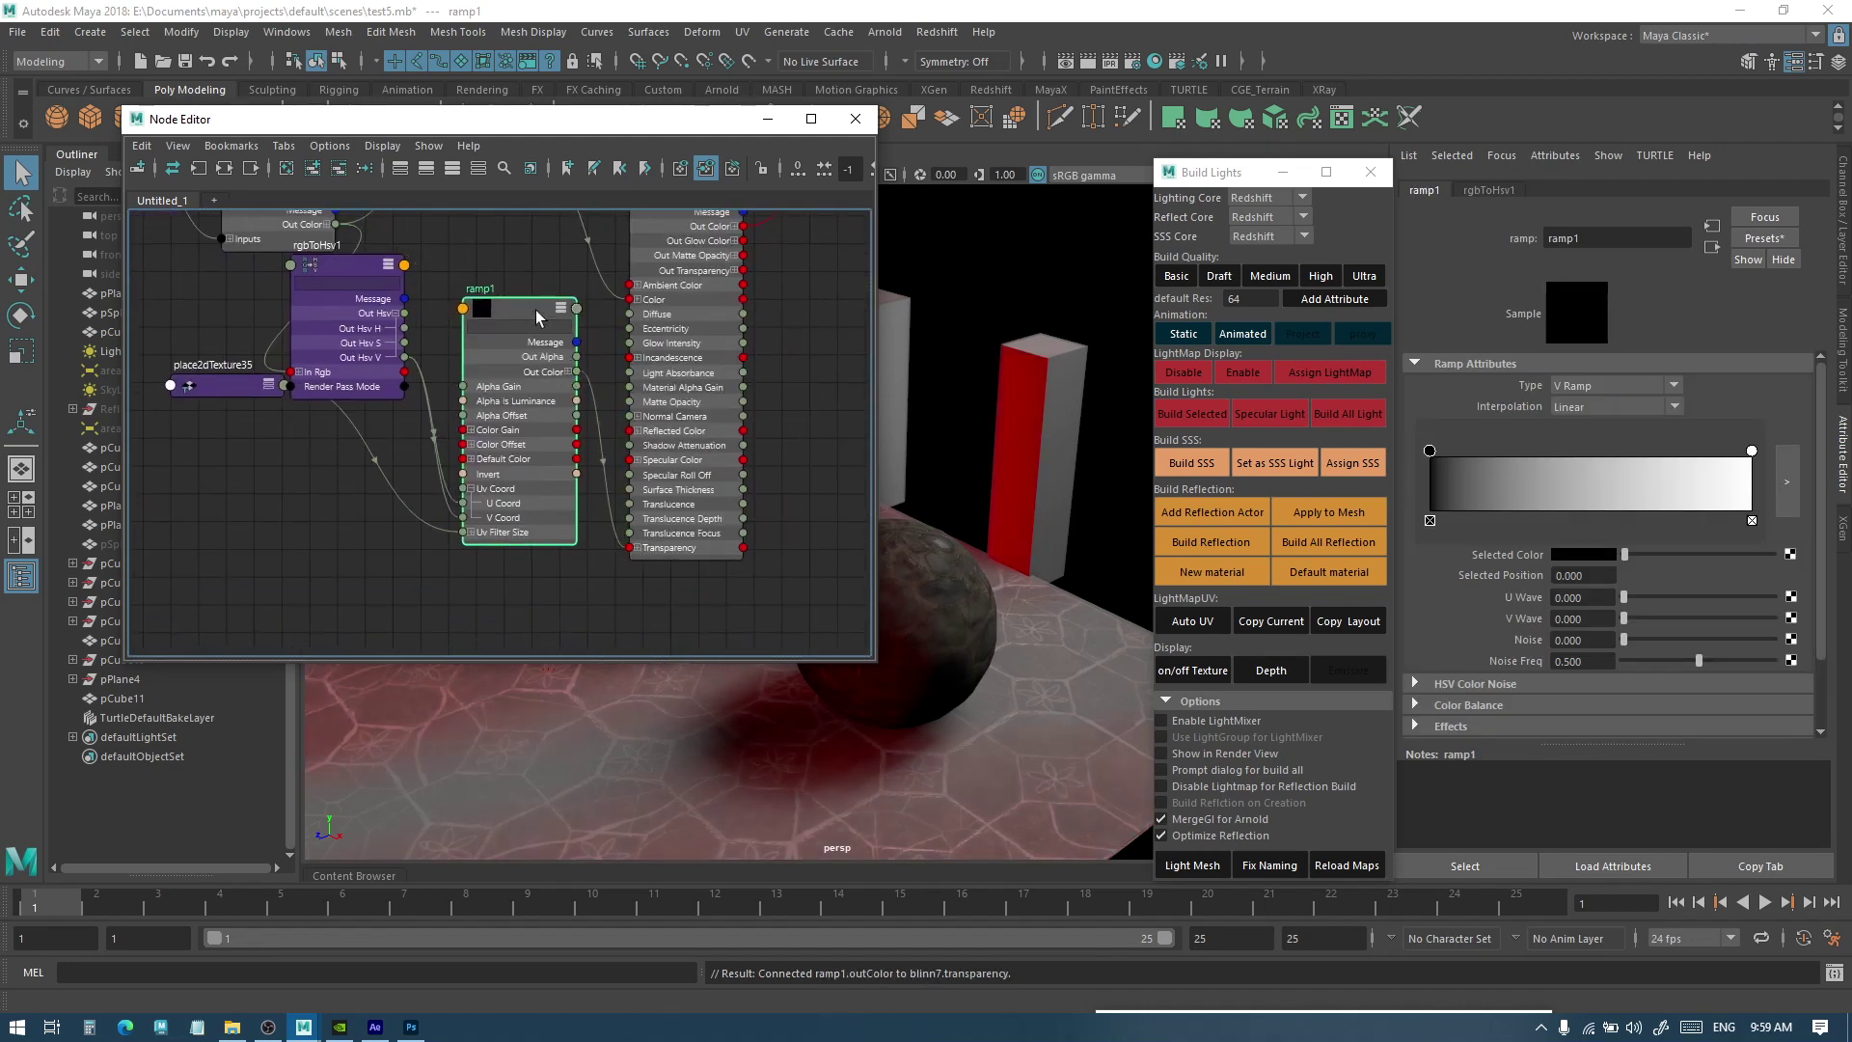
# Adjust ramp1 in view of the floor, placing the black stop at about 0.093 and the white stop at about 0.347
pyautogui.moveTo(827, 120); pyautogui.dragTo(440, 136)
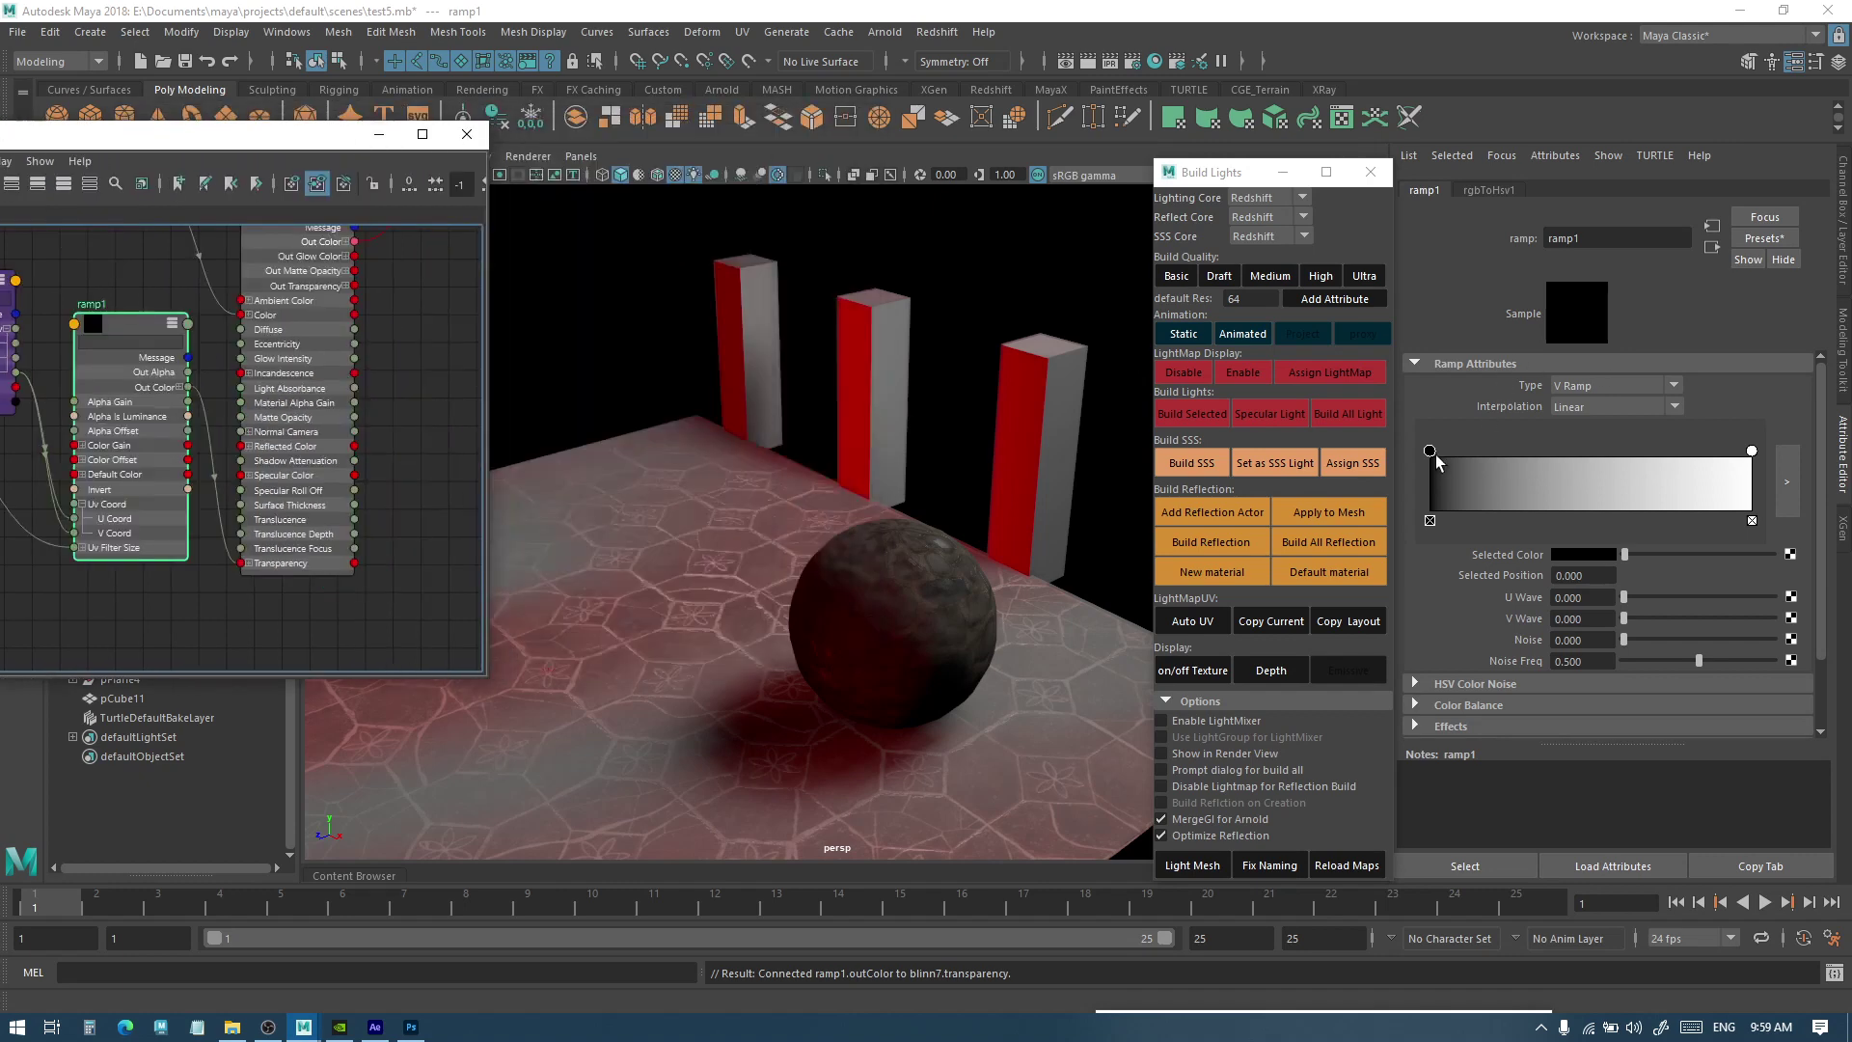
pyautogui.moveTo(1429, 450)
pyautogui.mouseDown()
pyautogui.moveTo(1609, 451)
pyautogui.moveTo(1439, 451)
pyautogui.mouseUp()
pyautogui.moveTo(1752, 451); pyautogui.dragTo(1552, 483)
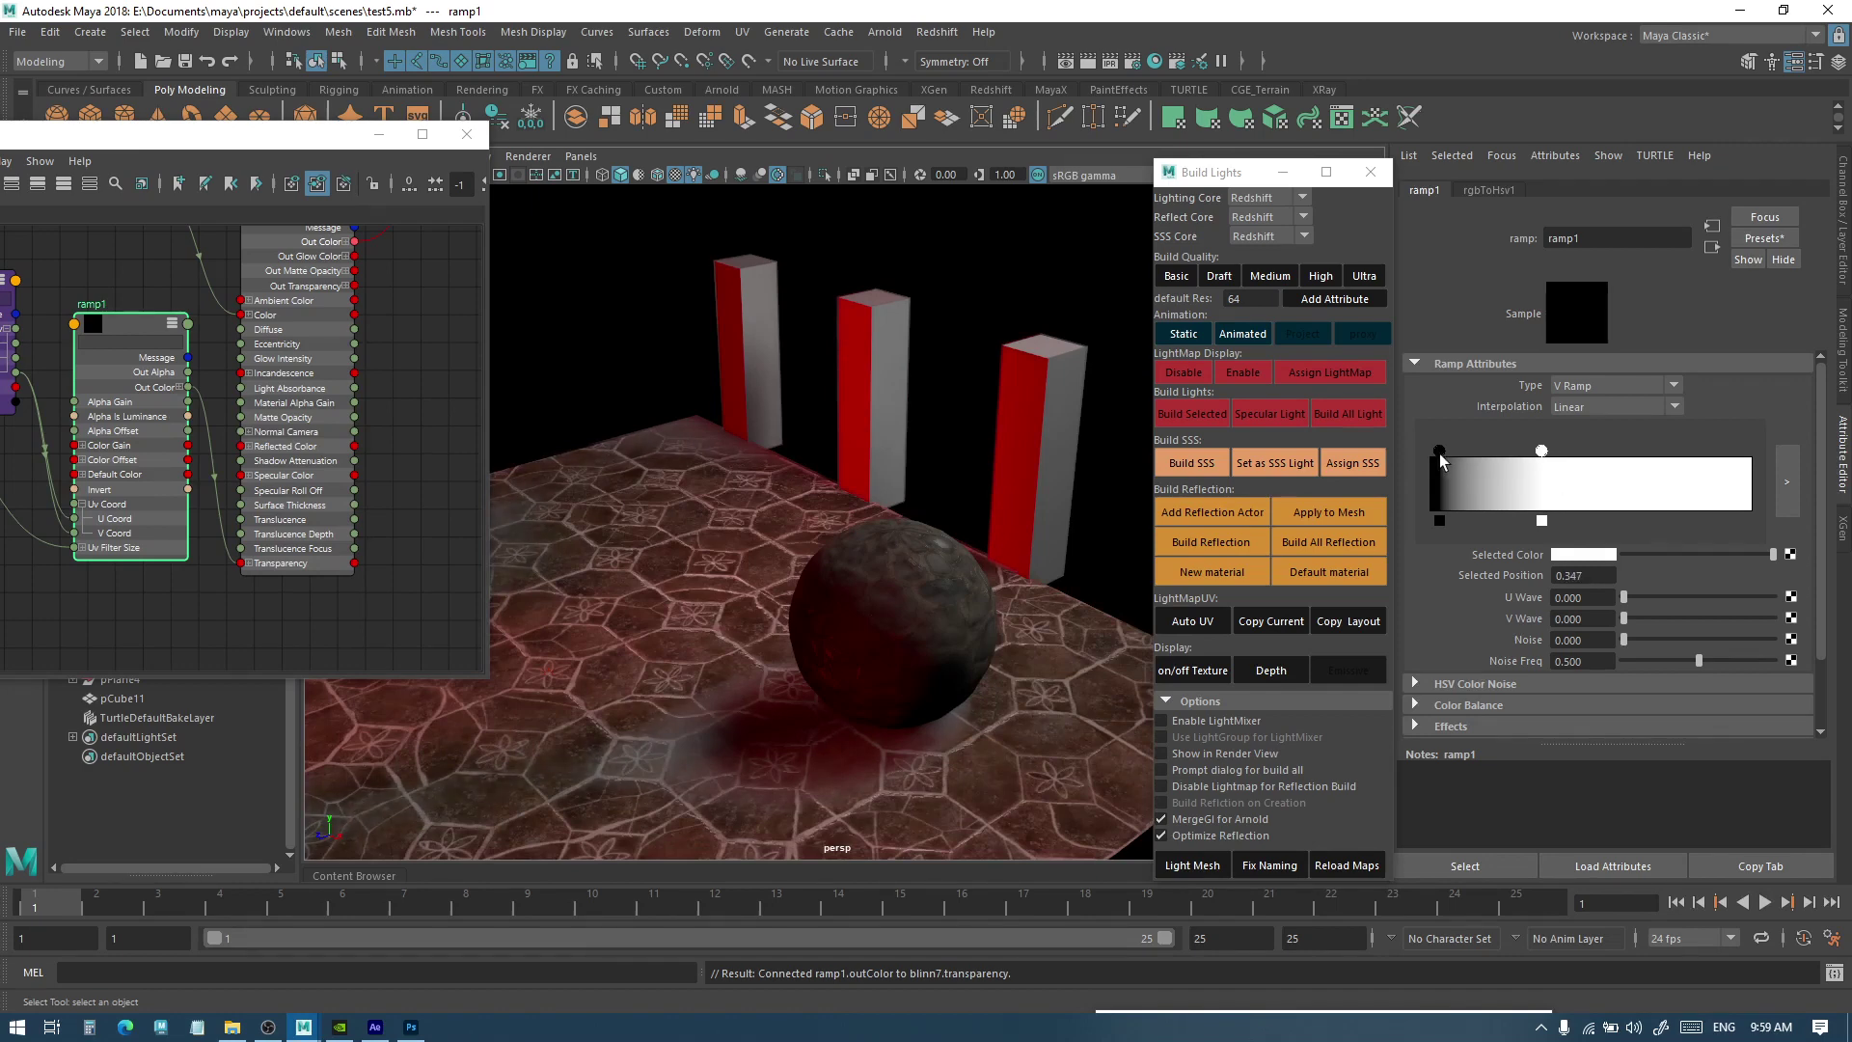
pyautogui.moveTo(1441, 461)
pyautogui.mouseDown()
pyautogui.moveTo(1495, 463)
pyautogui.moveTo(1445, 465)
pyautogui.moveTo(1462, 470)
pyautogui.mouseUp()
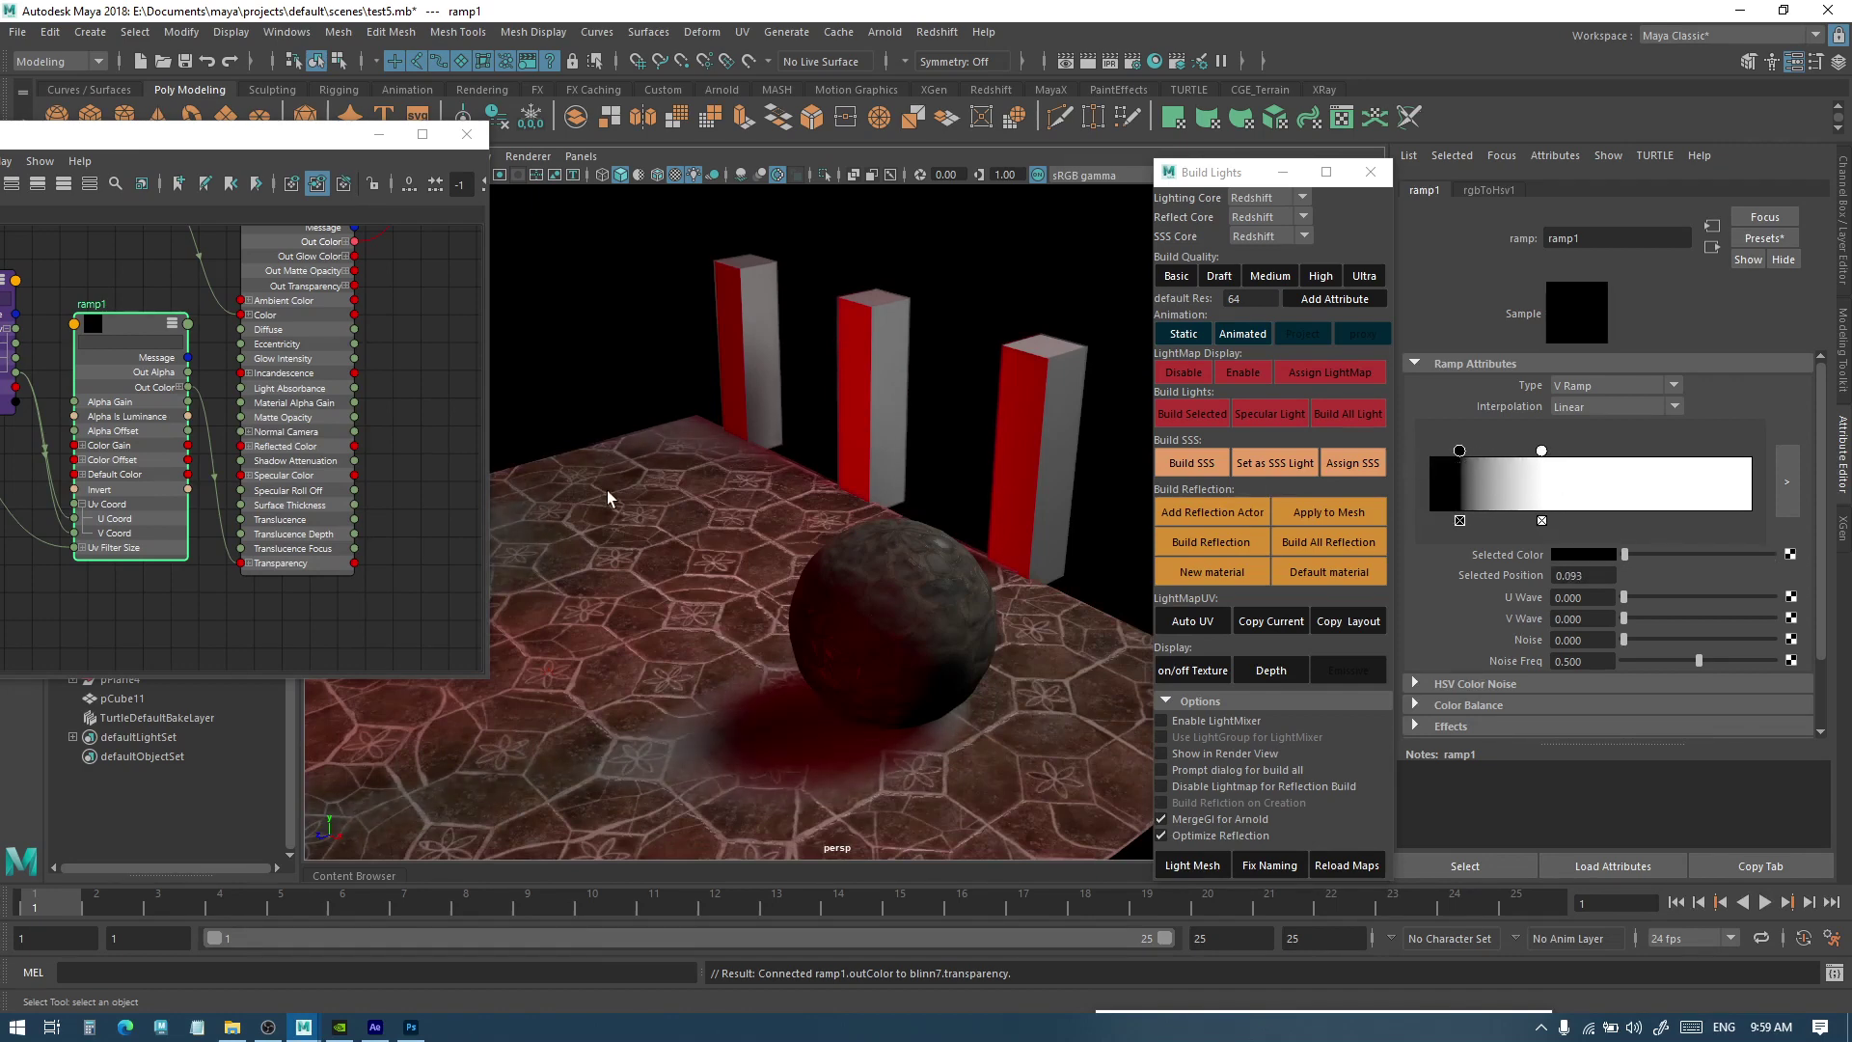
# Spread the blinn7, ramp1 and rgbToHsv1 nodes further apart and collapse rgbToHsv1
pyautogui.keyDown('alt'); pyautogui.moveTo(195, 364); pyautogui.dragTo(195, 364, button='middle'); pyautogui.keyUp('alt')
pyautogui.scroll(-4, 309, 299)
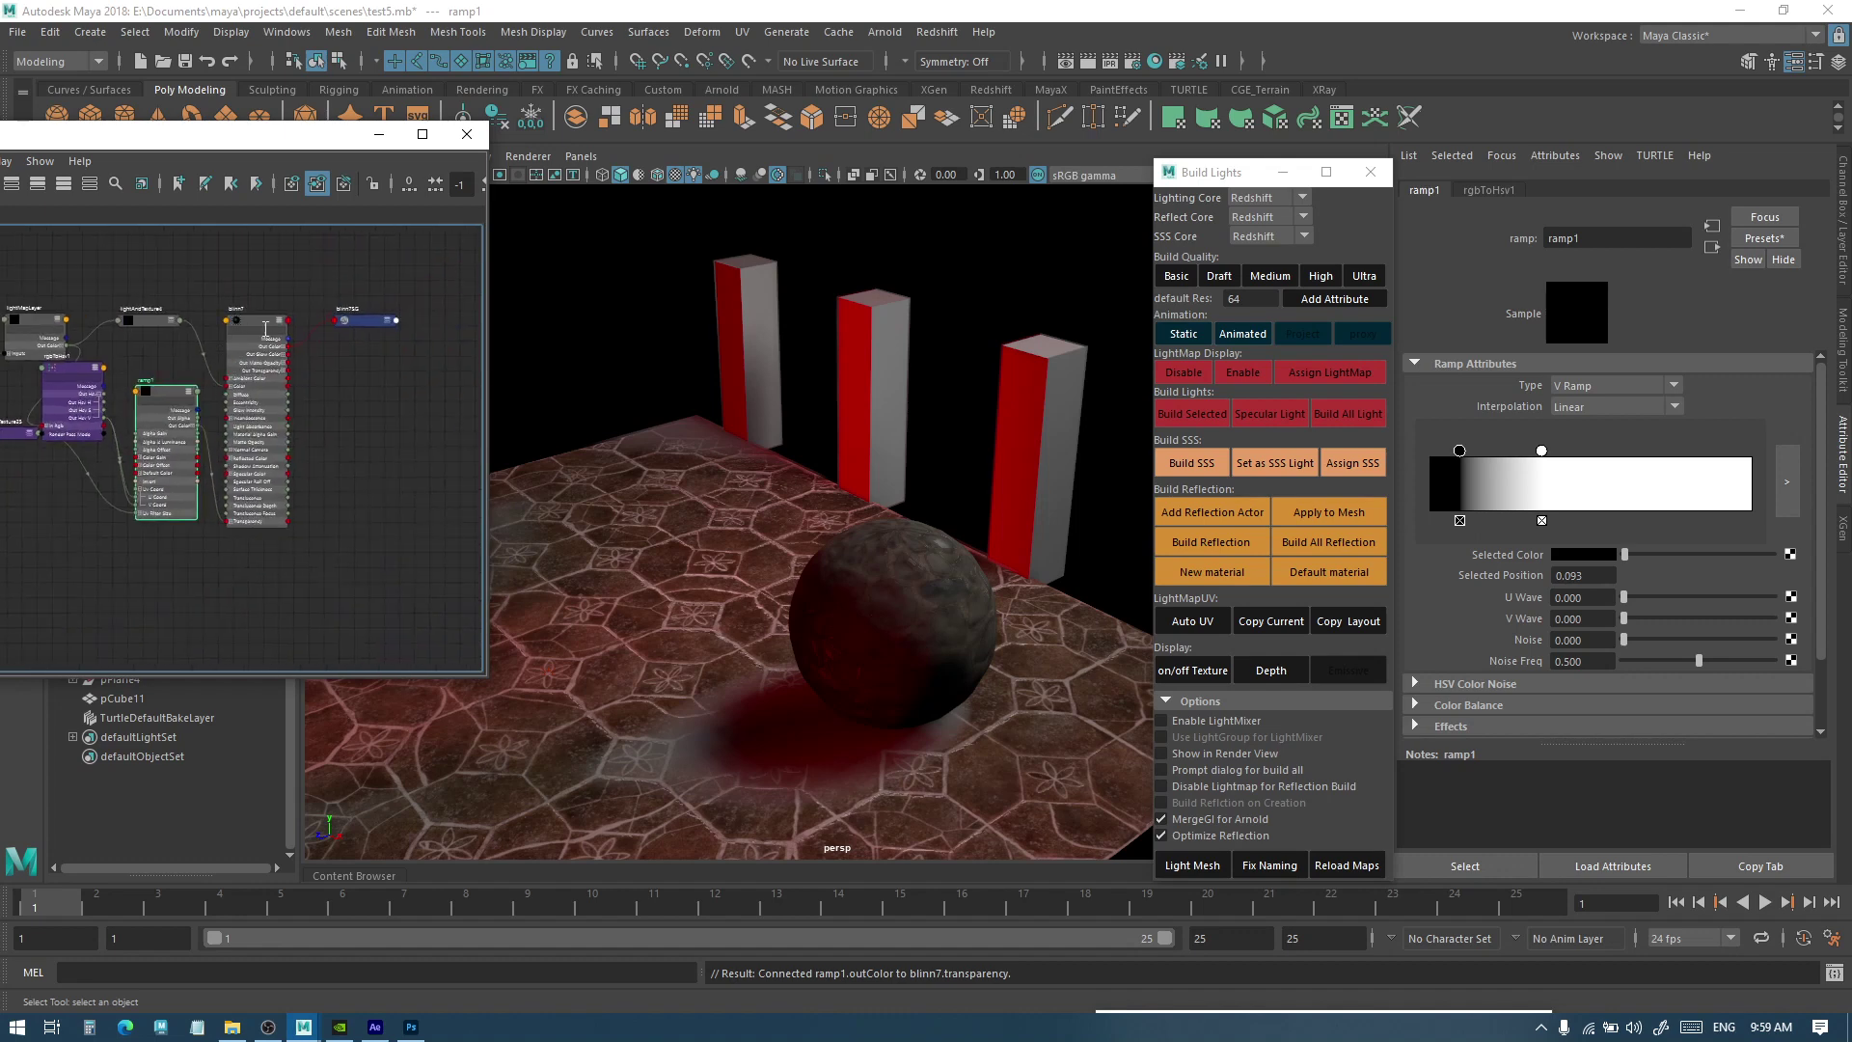
pyautogui.click(270, 330)
pyautogui.moveTo(270, 329); pyautogui.dragTo(450, 318)
pyautogui.moveTo(164, 390); pyautogui.dragTo(296, 393)
pyautogui.moveTo(66, 372); pyautogui.dragTo(138, 366)
pyautogui.press('1')
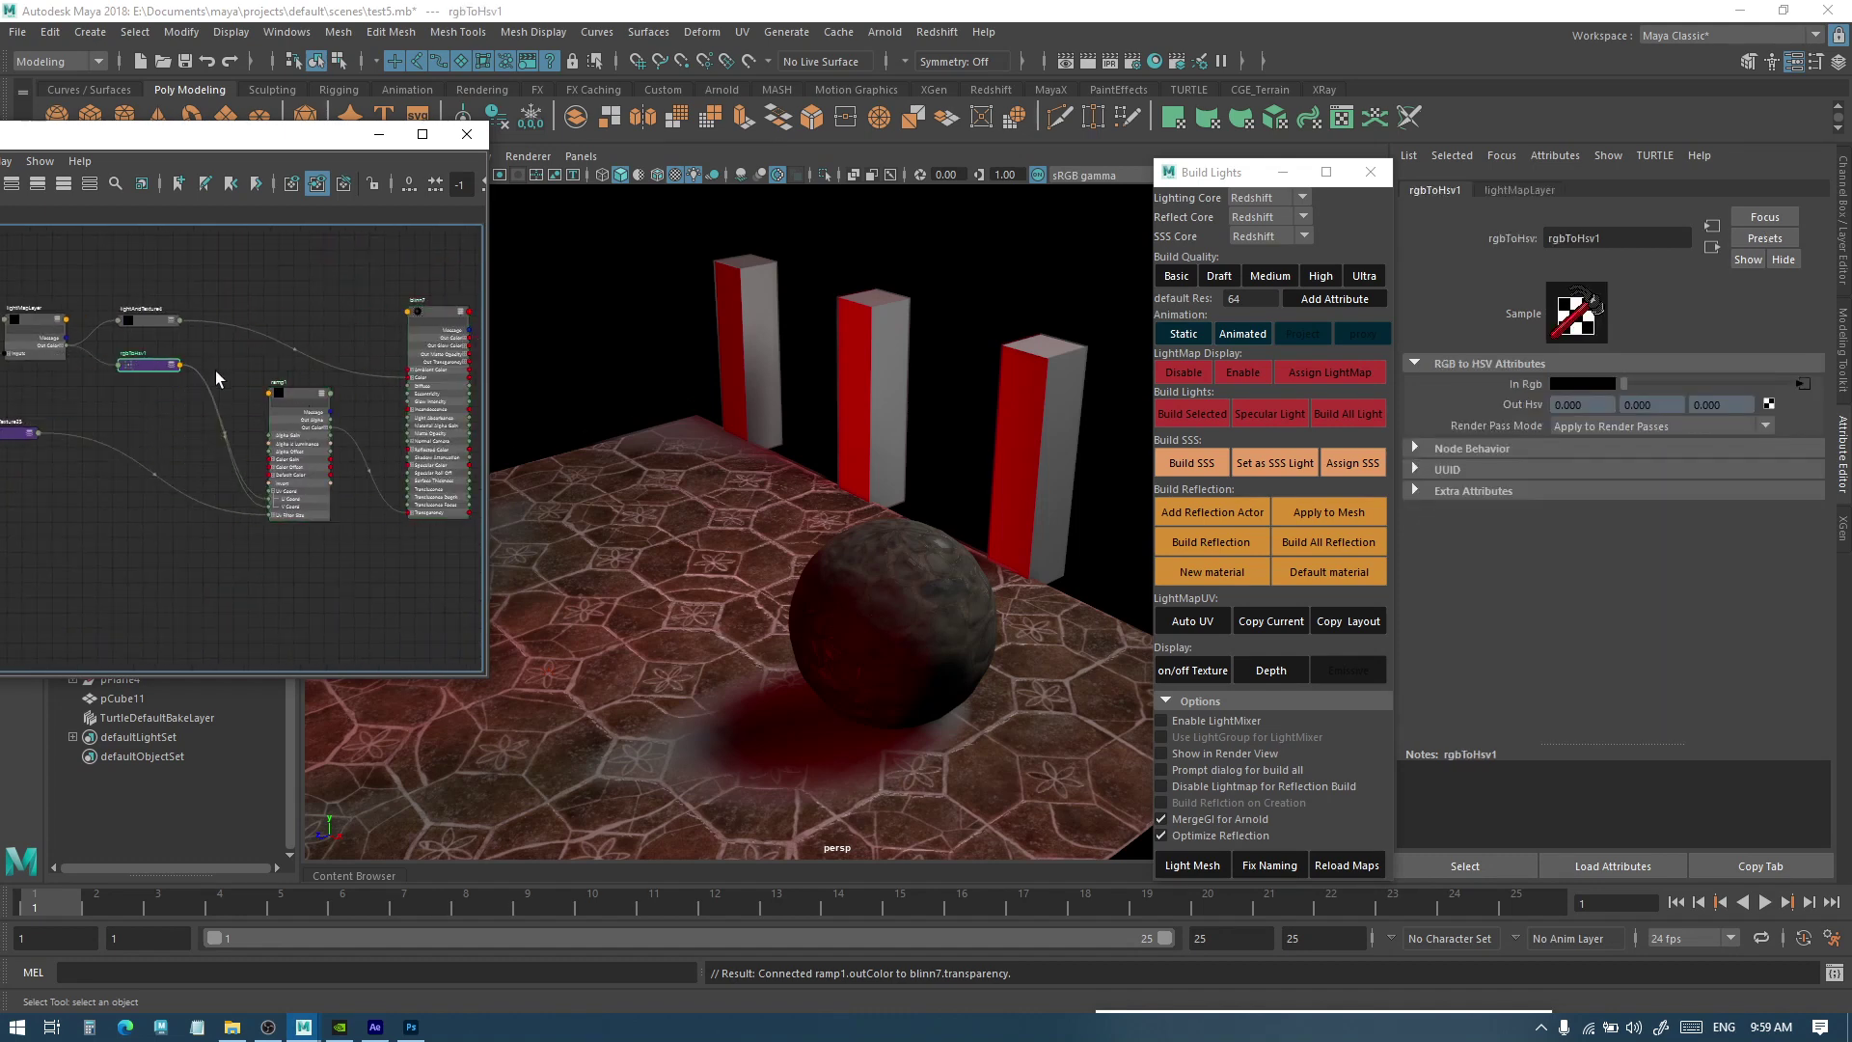
# Duplicate the ramp1 node and place the copy just above the original
pyautogui.scroll(4, 252, 377)
pyautogui.click(303, 403)
pyautogui.hotkey('ctrl', 'd')
pyautogui.moveTo(60, 525); pyautogui.dragTo(263, 337)
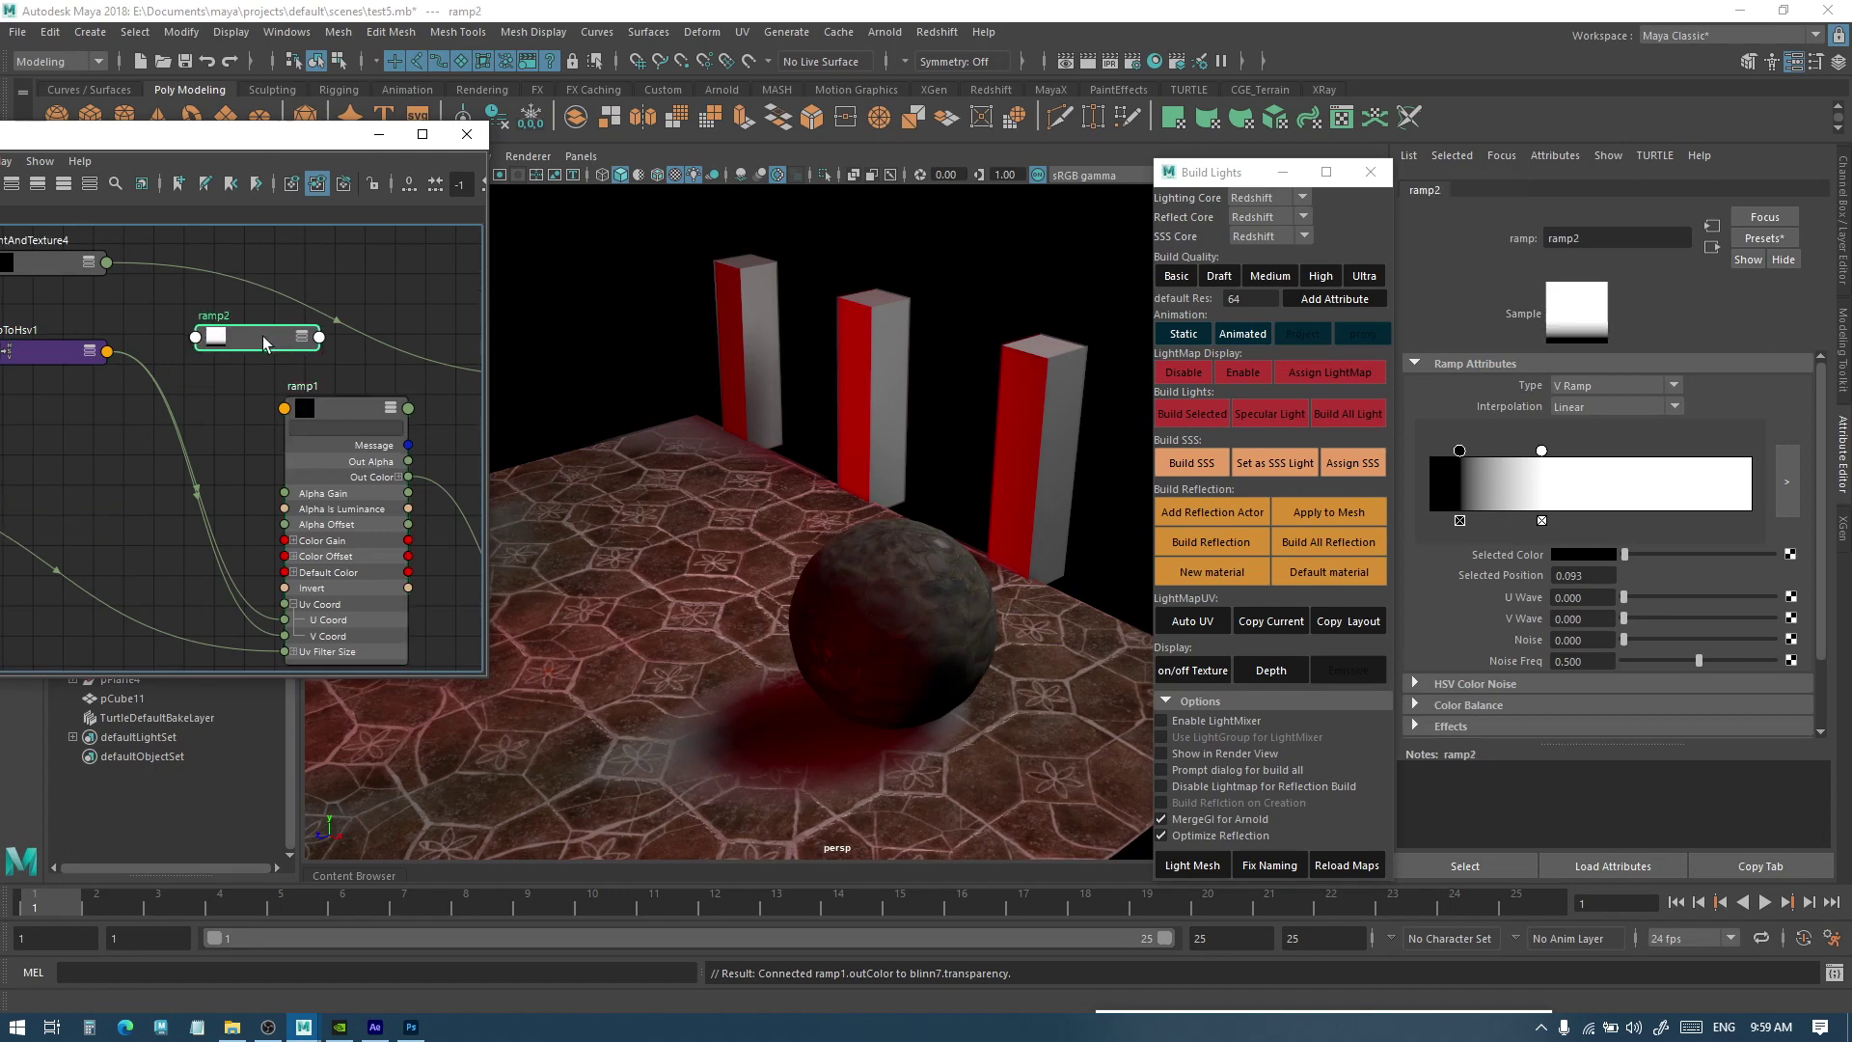
# Collapse ramp1 and move it to the lower part of the graph, placing ramp2 above it with its attributes expanded
pyautogui.press('3')
pyautogui.click(345, 413)
pyautogui.press('1')
pyautogui.moveTo(326, 413); pyautogui.dragTo(316, 647)
pyautogui.moveTo(232, 339); pyautogui.dragTo(343, 297)
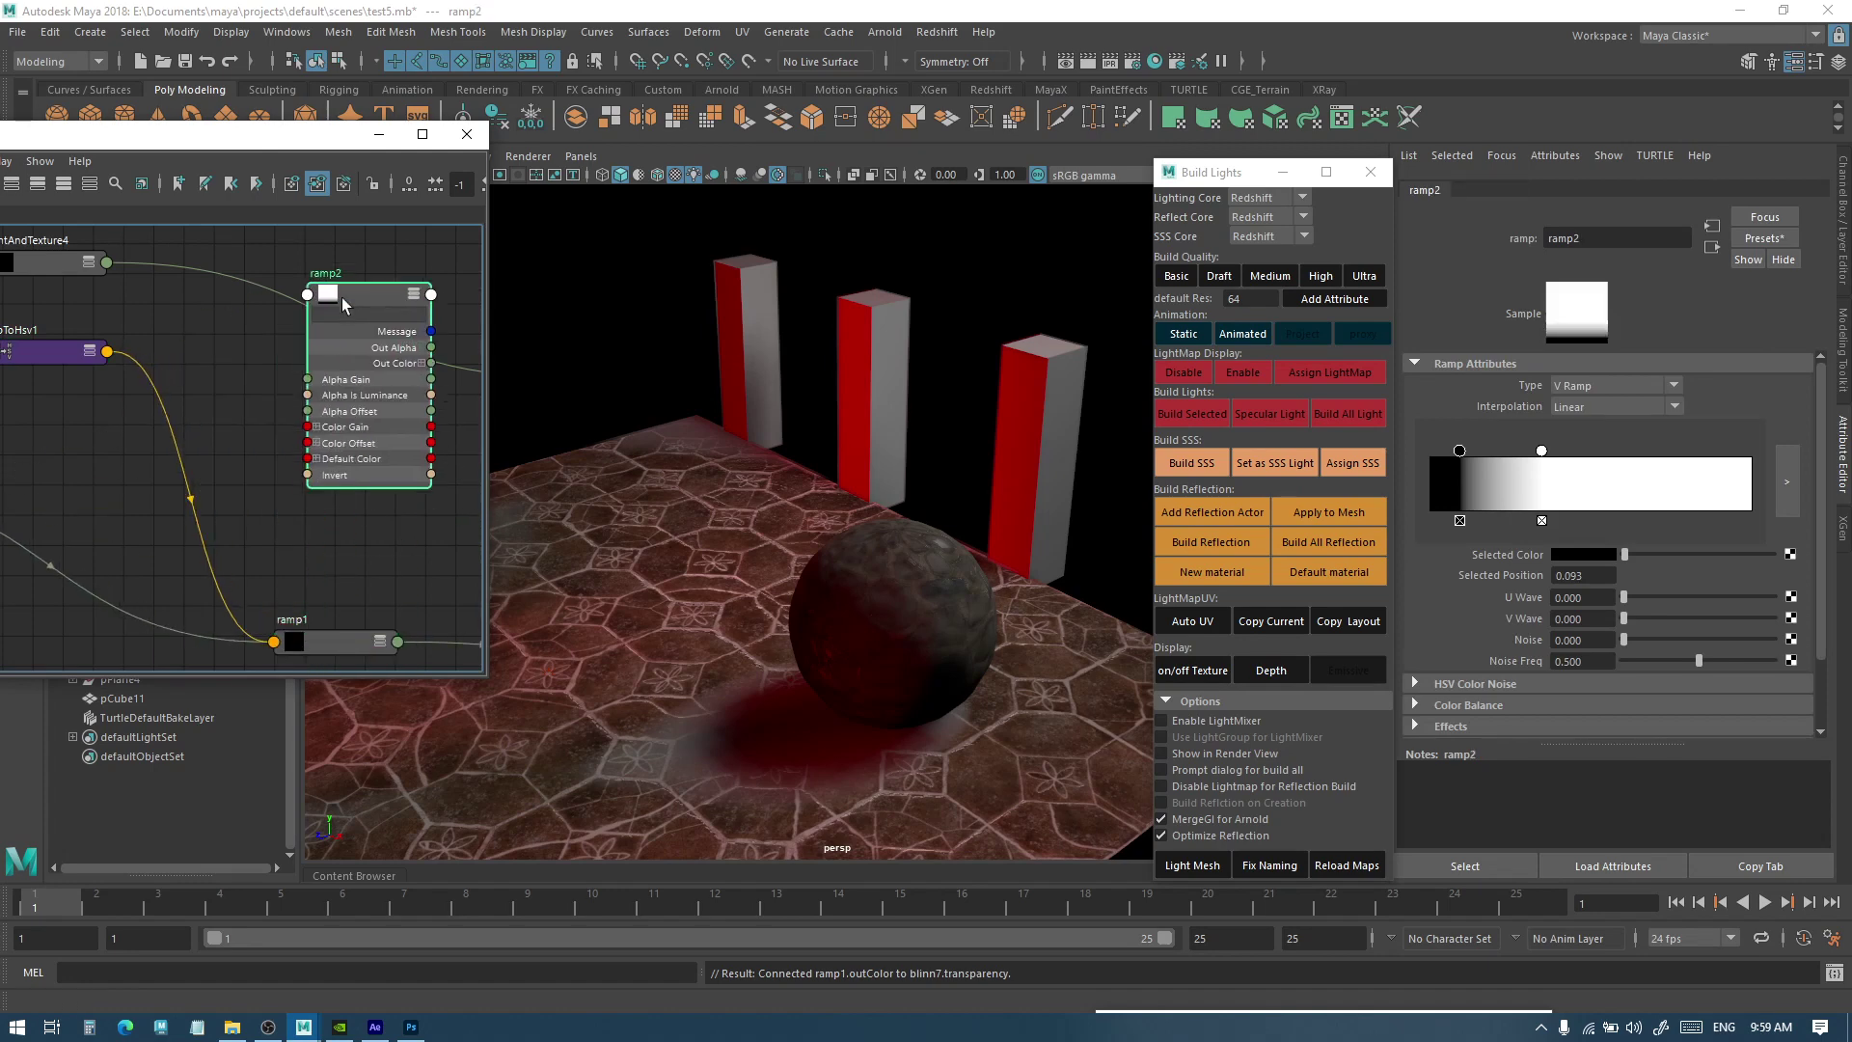
# Connect the Out Hsv V of rgbToHsv1 to both the U Coord and V Coord of ramp2
pyautogui.click(58, 351)
pyautogui.click(90, 350)
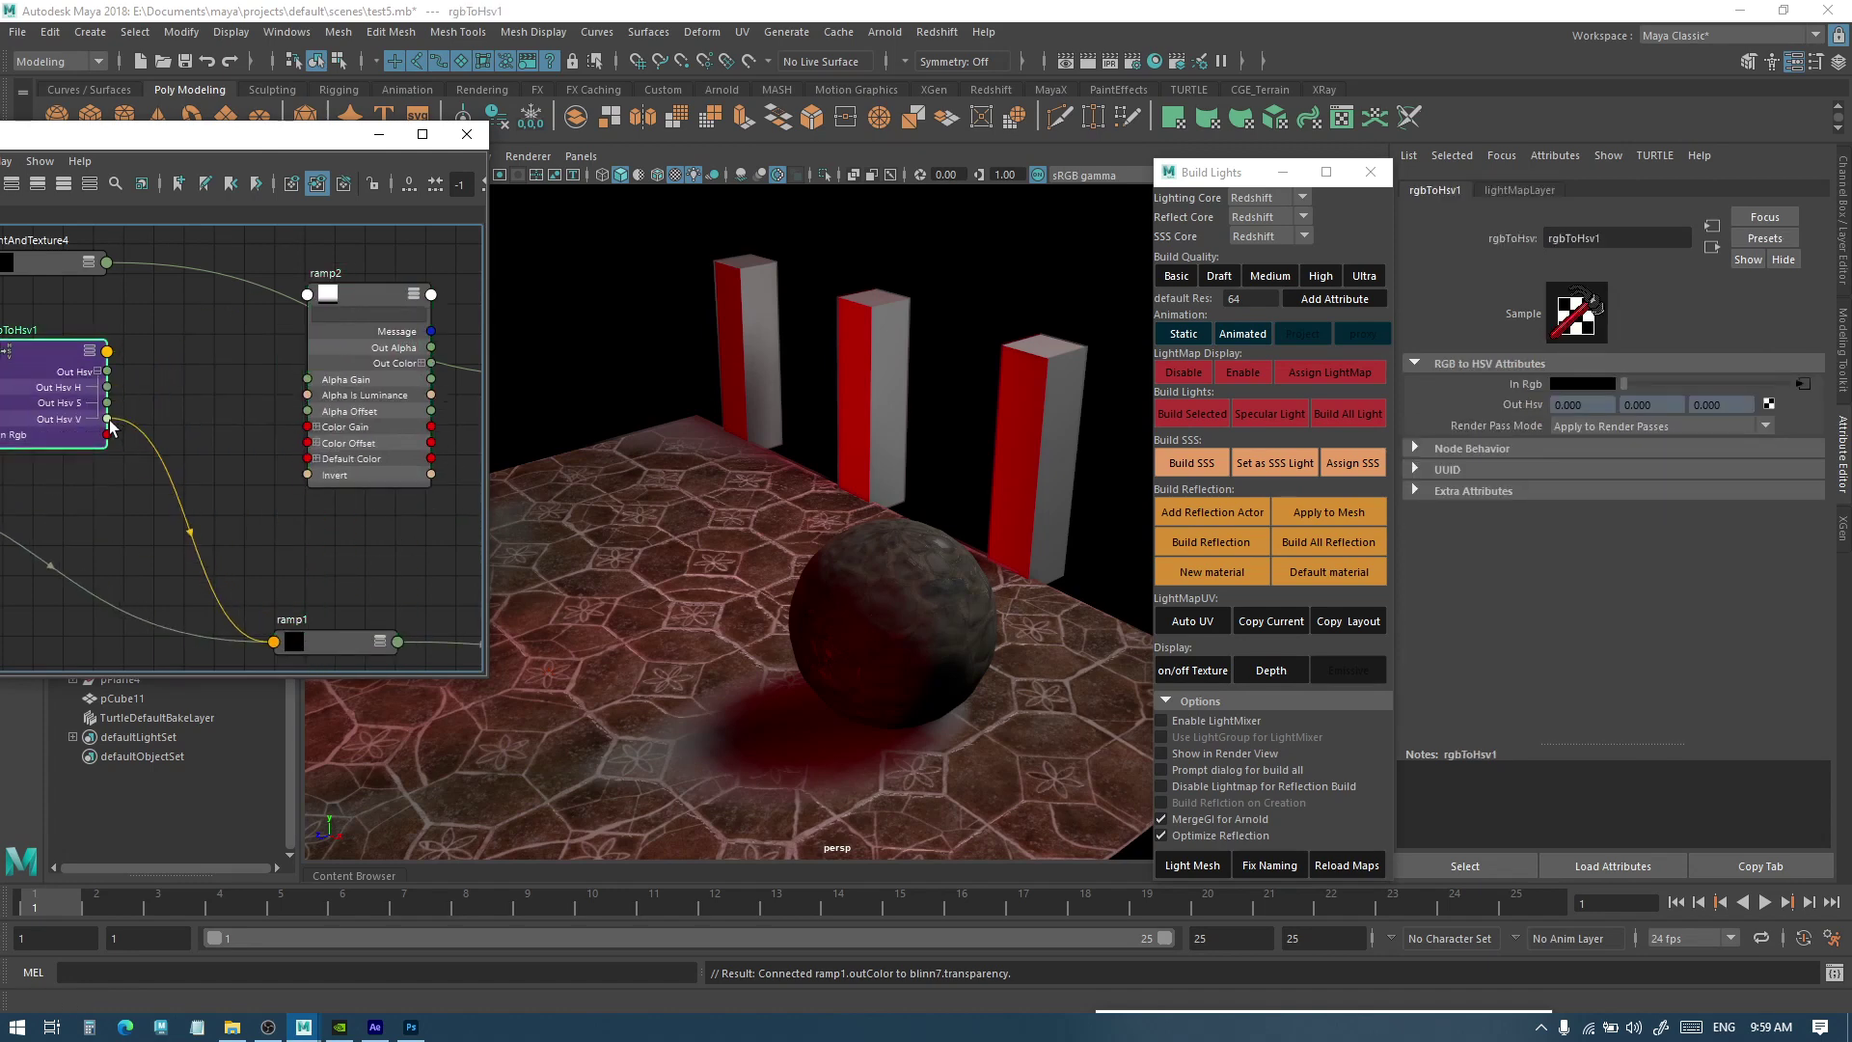
pyautogui.click(363, 299)
pyautogui.press('2')
pyautogui.click(311, 345)
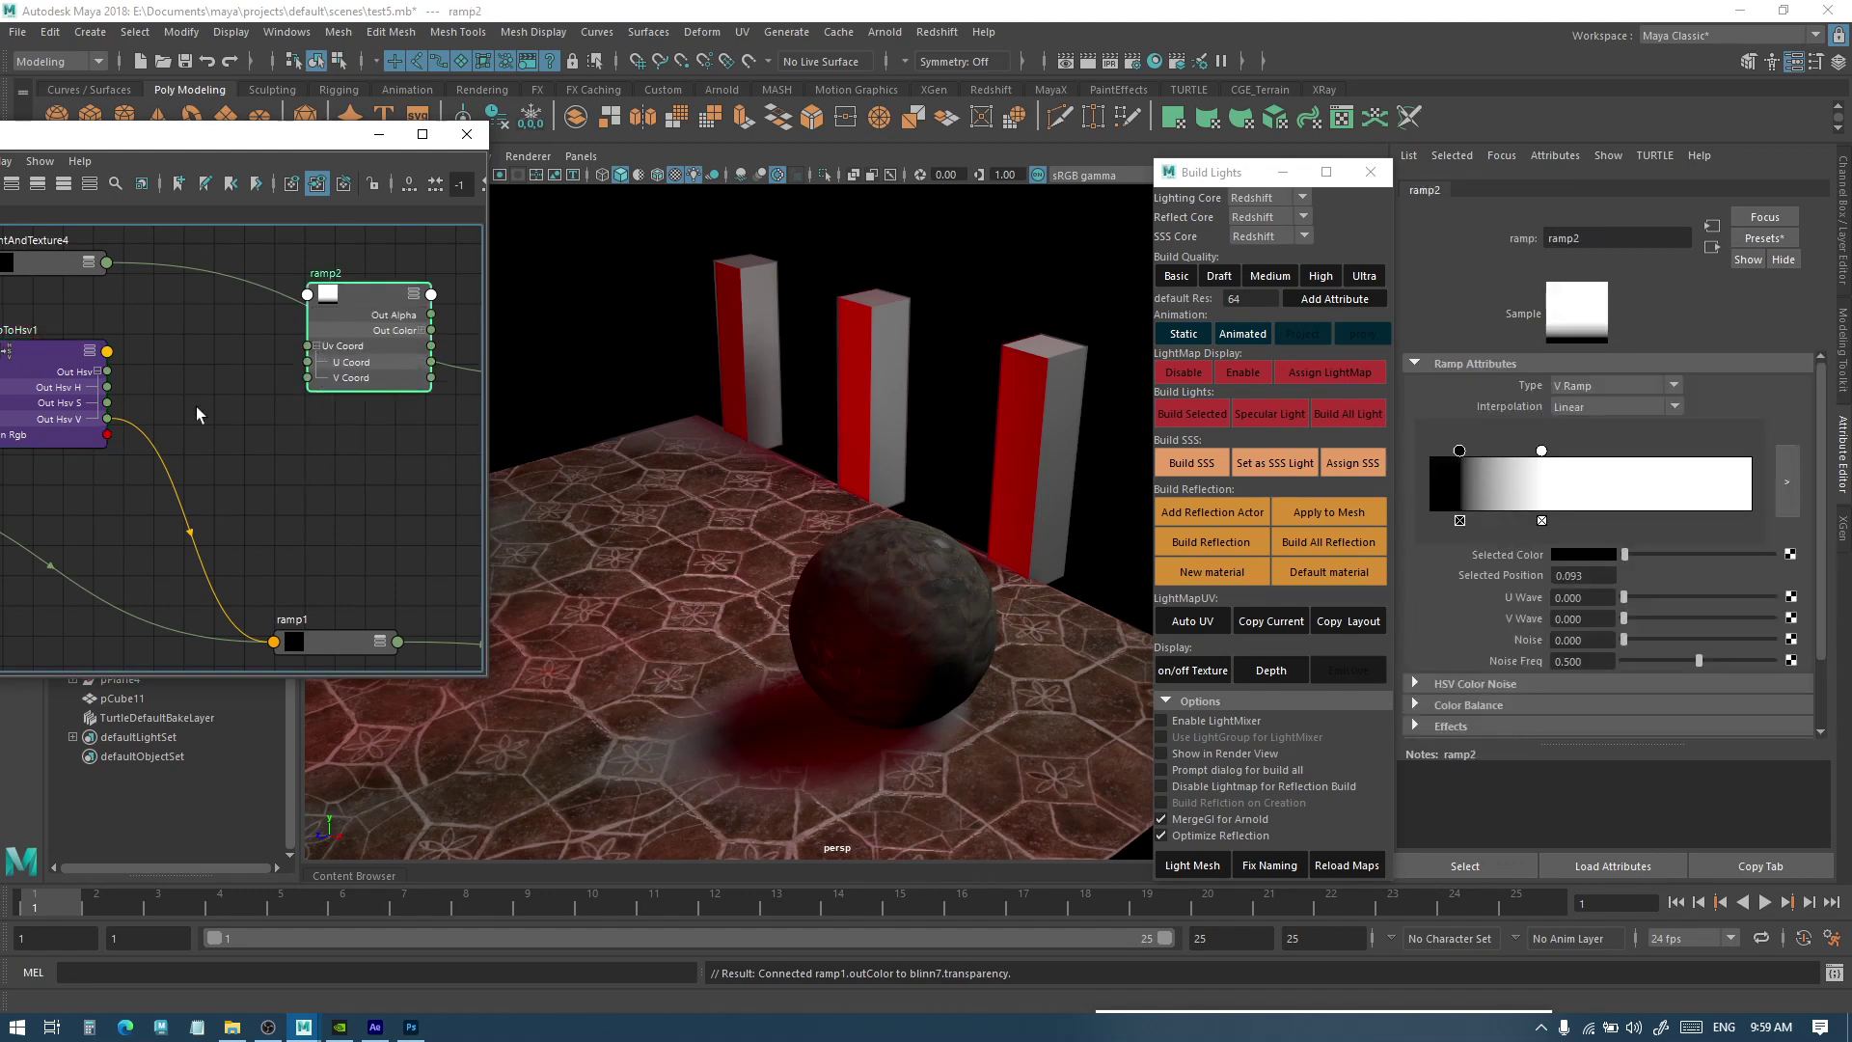
pyautogui.moveTo(108, 420); pyautogui.dragTo(308, 363)
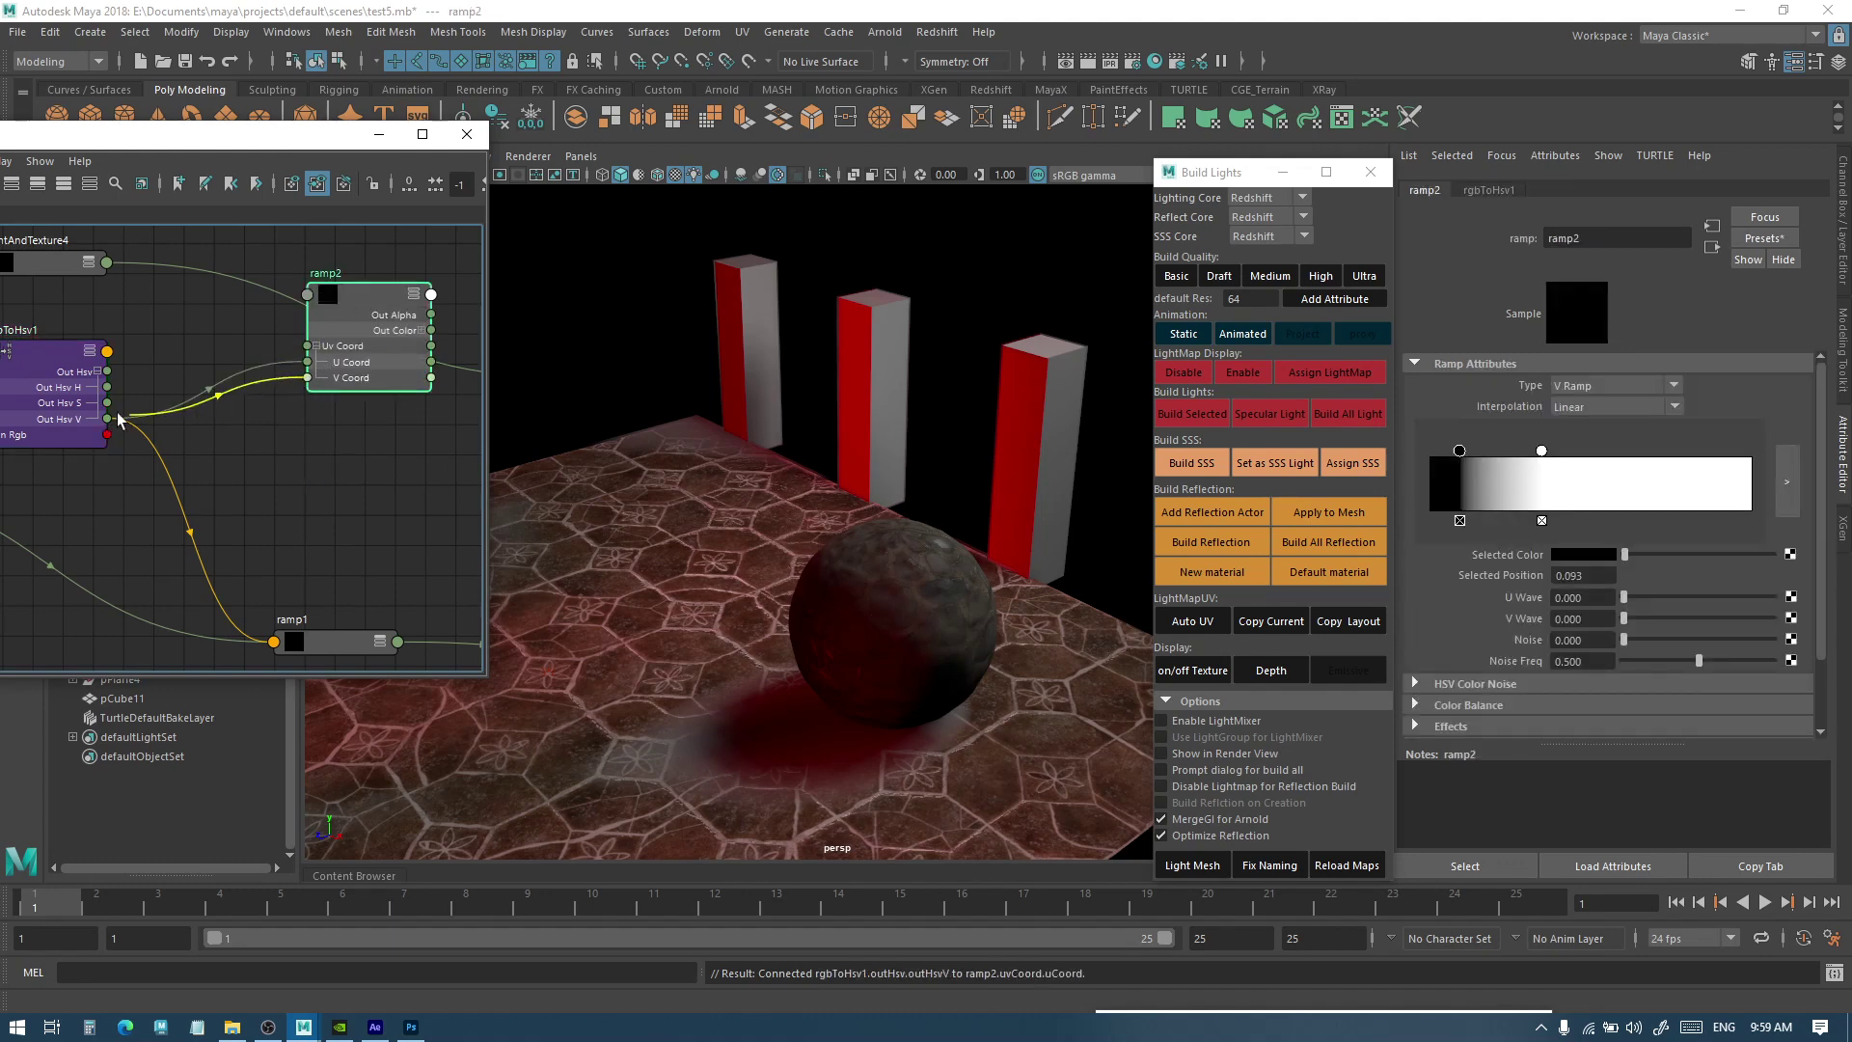
# Connect the Out Color of ramp2 to the Color of blinn7
pyautogui.moveTo(364, 290); pyautogui.dragTo(328, 319)
pyautogui.keyDown('alt'); pyautogui.moveTo(403, 449); pyautogui.dragTo(292, 441, button='middle'); pyautogui.keyUp('alt')
pyautogui.moveTo(249, 374); pyautogui.dragTo(417, 391)
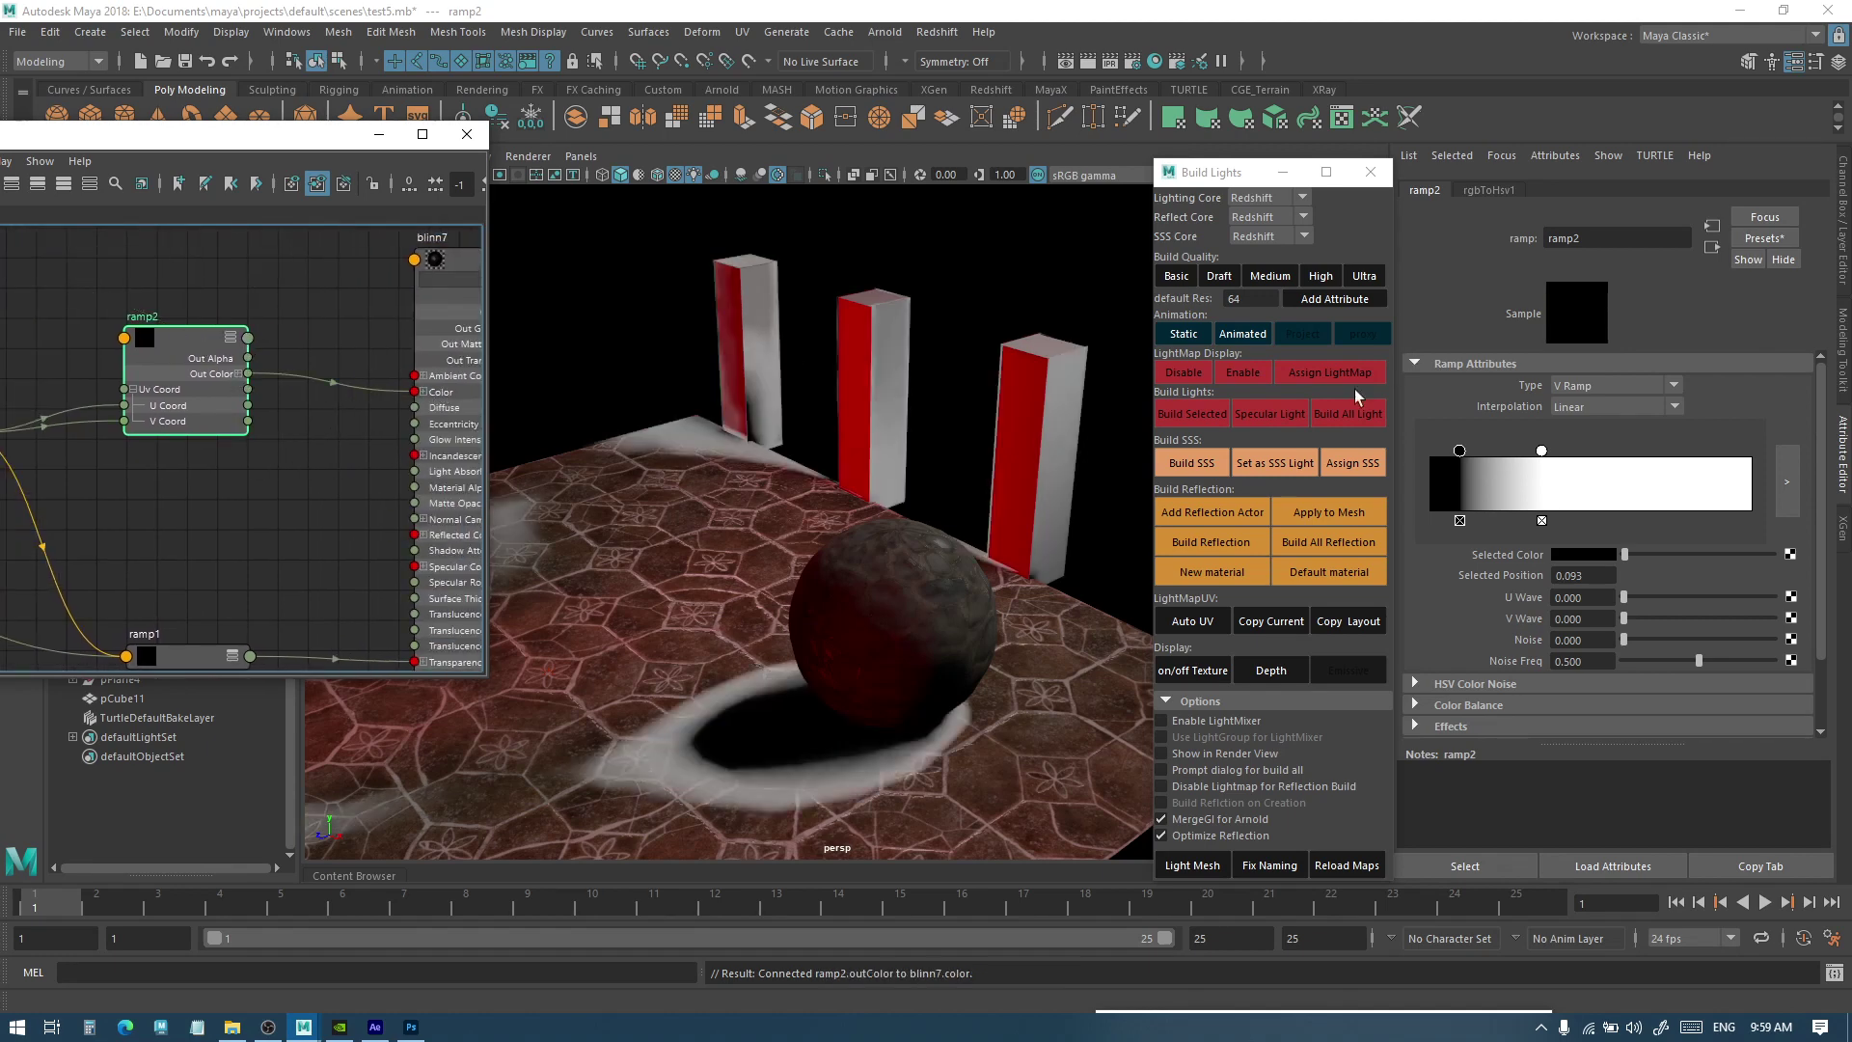
# Place ramp2's first stop at 0 and its white stop at about 0.979, and turn that second stop black
pyautogui.moveTo(1460, 451); pyautogui.dragTo(1430, 451)
pyautogui.moveTo(1541, 450); pyautogui.dragTo(1745, 456)
pyautogui.moveTo(1773, 554); pyautogui.dragTo(1464, 562)
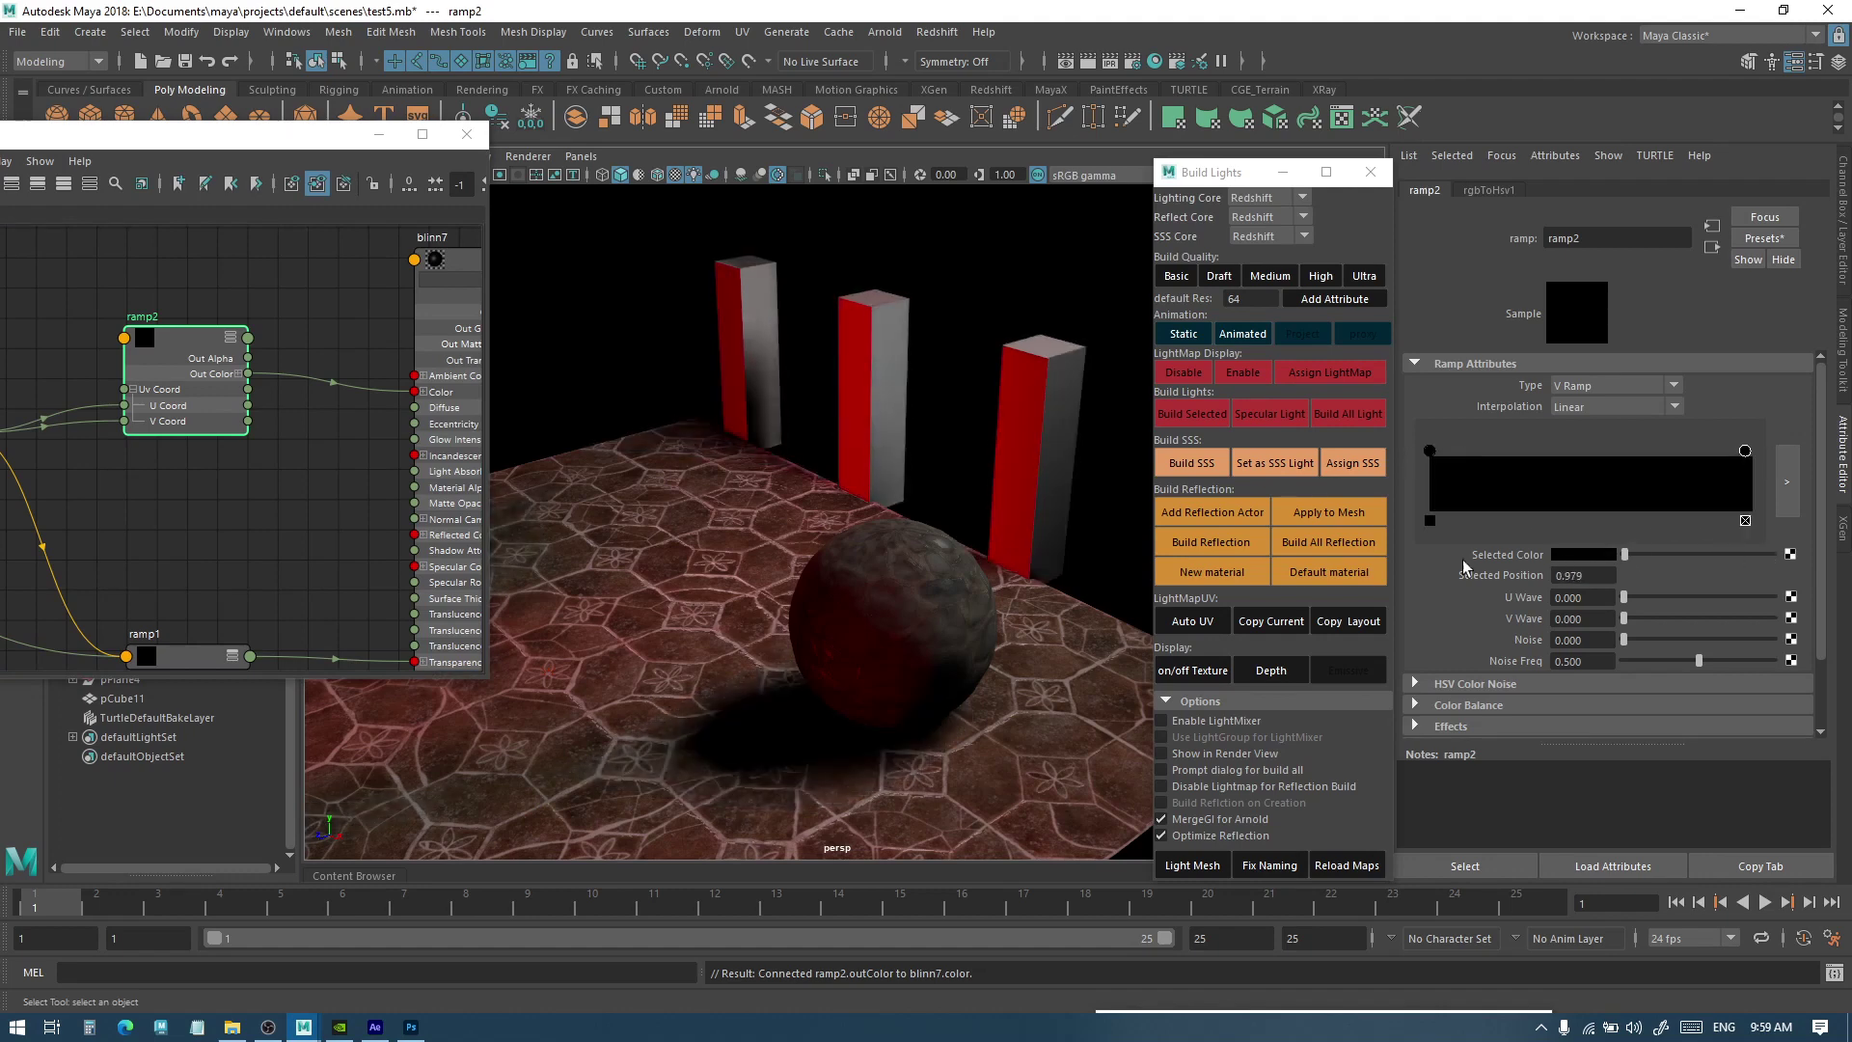
pyautogui.keyDown('alt'); pyautogui.moveTo(604, 673); pyautogui.dragTo(1042, 615, button='right'); pyautogui.keyUp('alt')
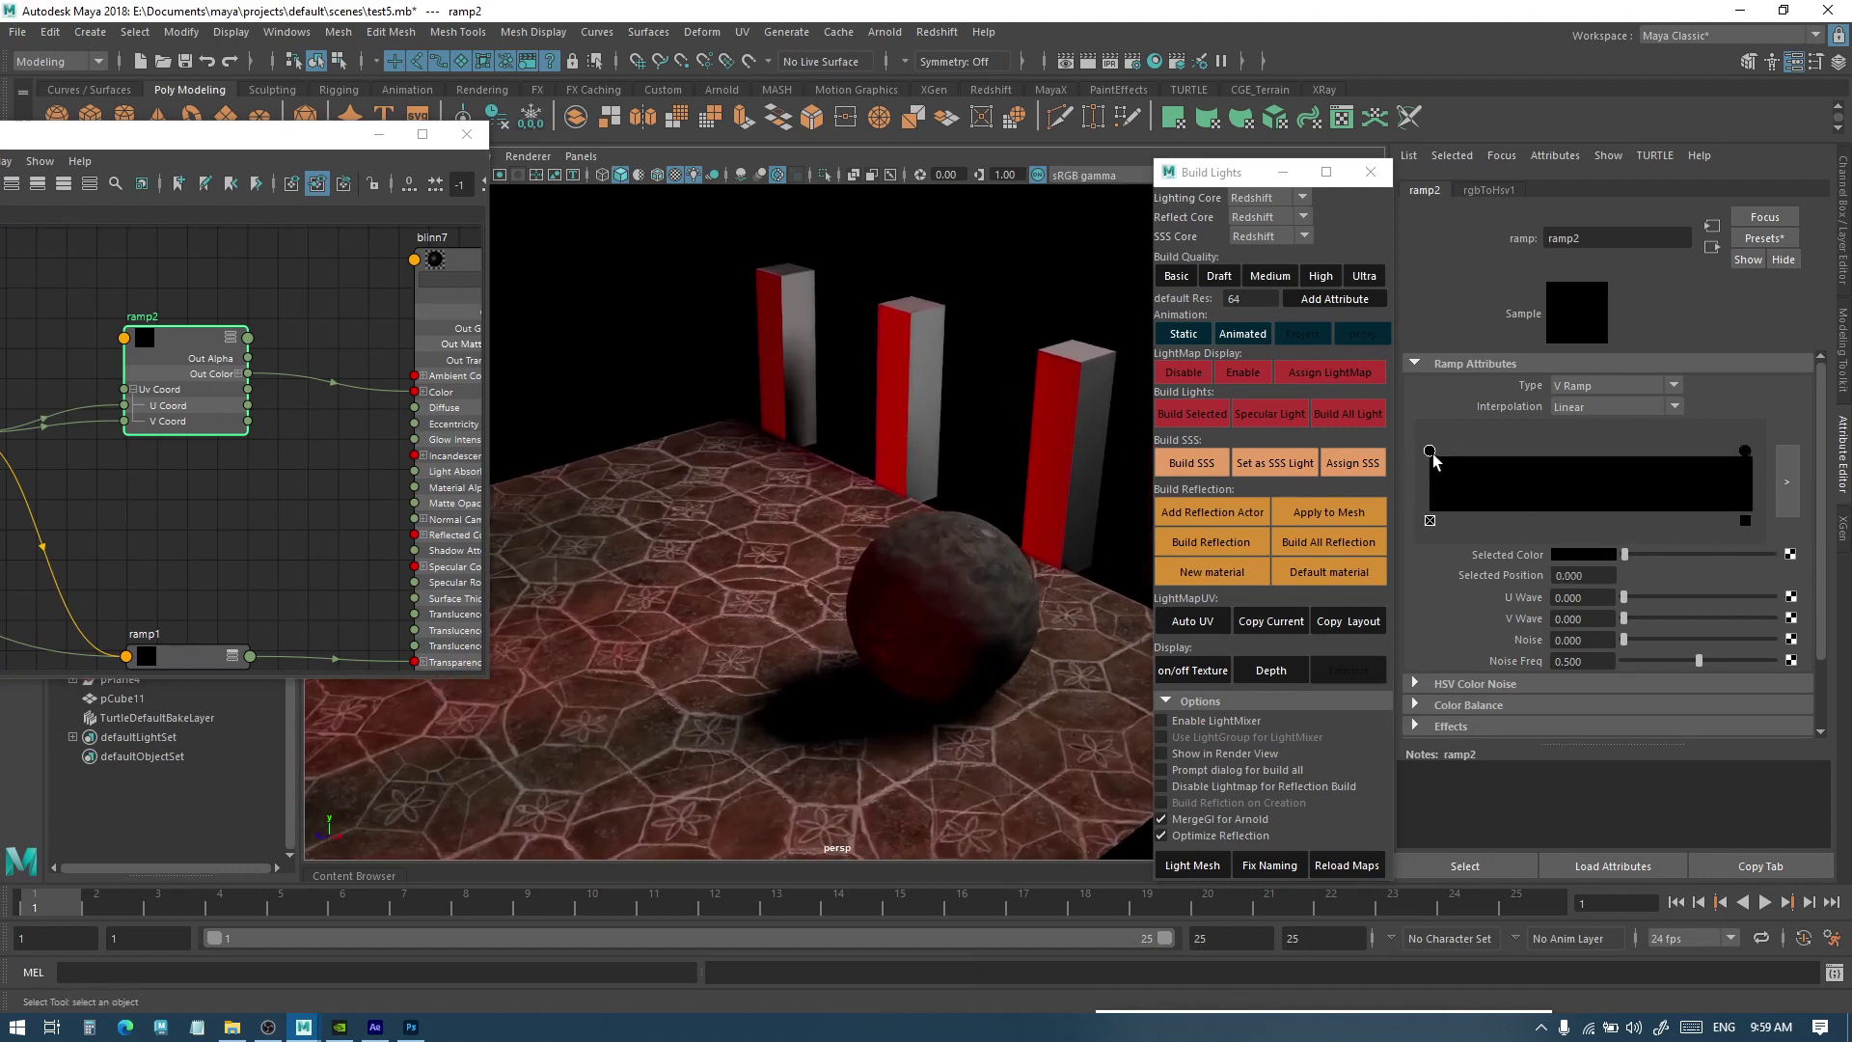
pyautogui.click(1744, 451)
pyautogui.click(1587, 555)
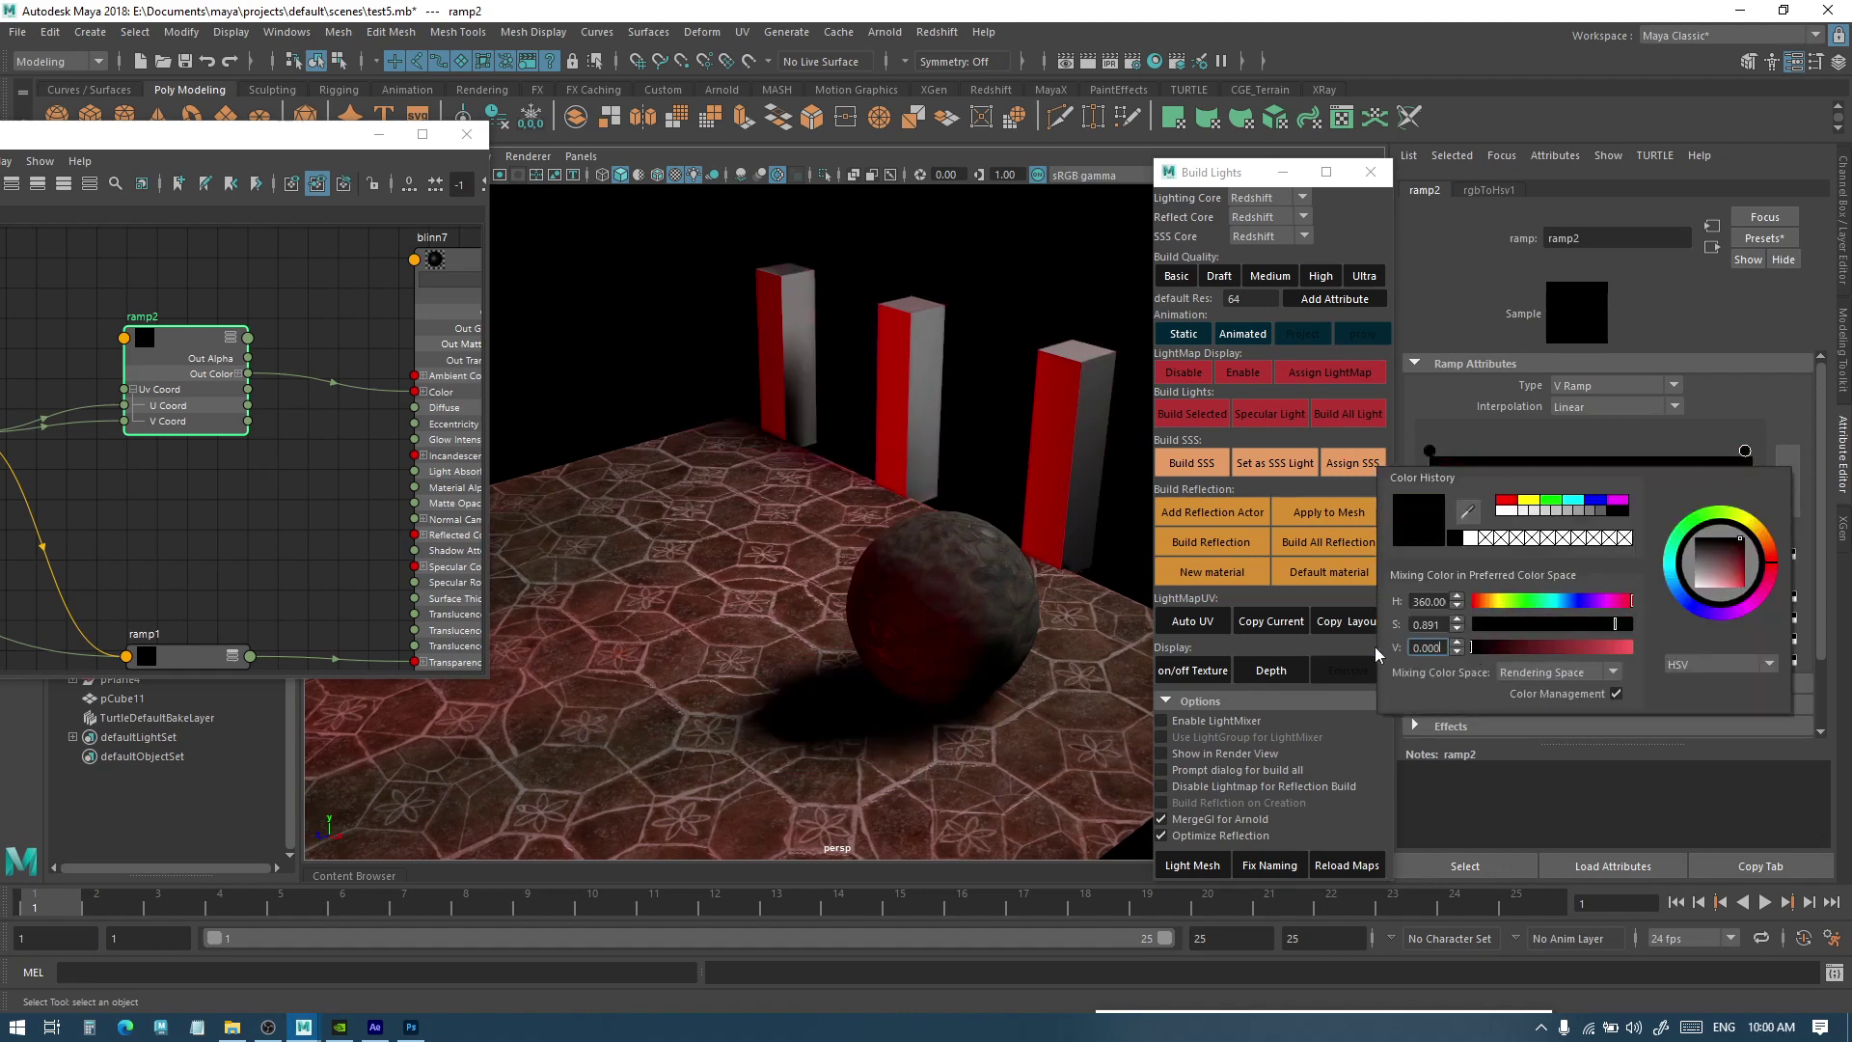
# Move ramp1's black stop to 0 and its white stop to about 0.332 to soften the floor shadows
pyautogui.keyDown('alt'); pyautogui.moveTo(254, 588); pyautogui.dragTo(292, 484, button='middle'); pyautogui.keyUp('alt')
pyautogui.click(217, 556)
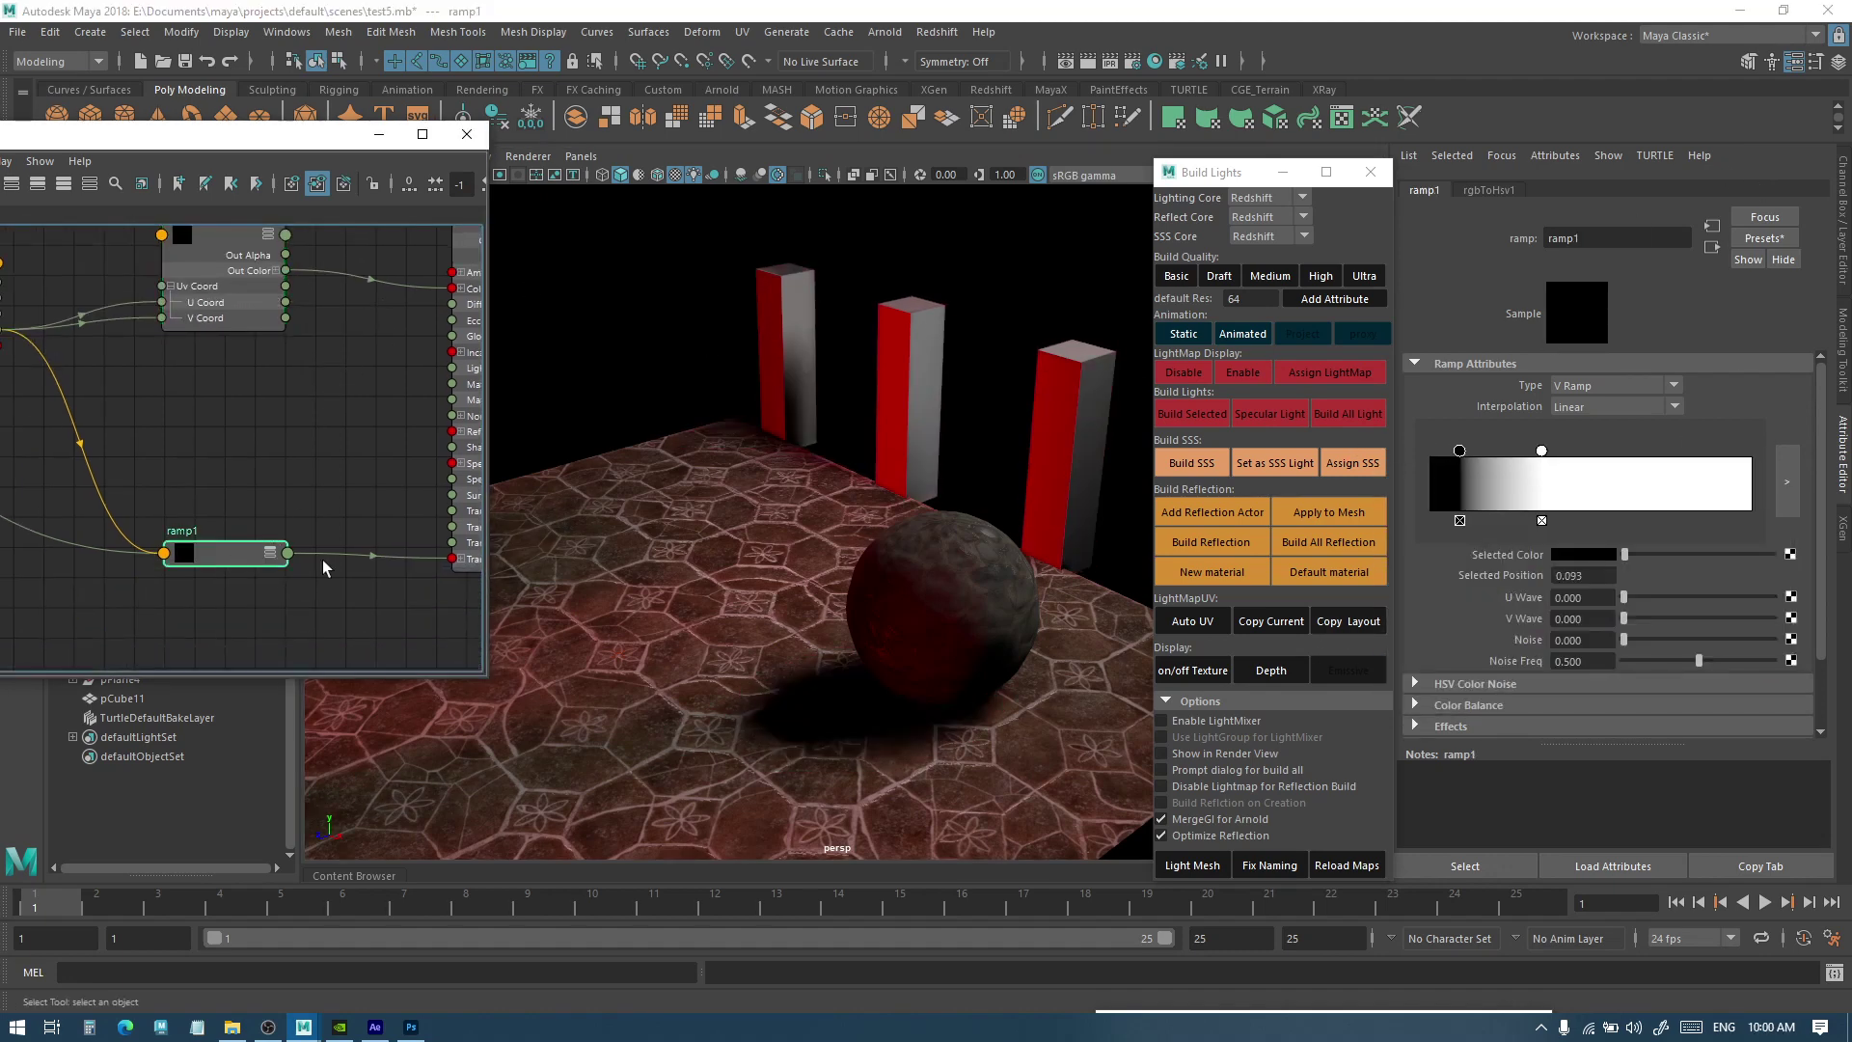
pyautogui.moveTo(1494, 449)
pyautogui.mouseDown()
pyautogui.moveTo(1468, 461)
pyautogui.moveTo(1591, 454)
pyautogui.moveTo(1509, 453)
pyautogui.moveTo(1538, 457)
pyautogui.mouseUp()
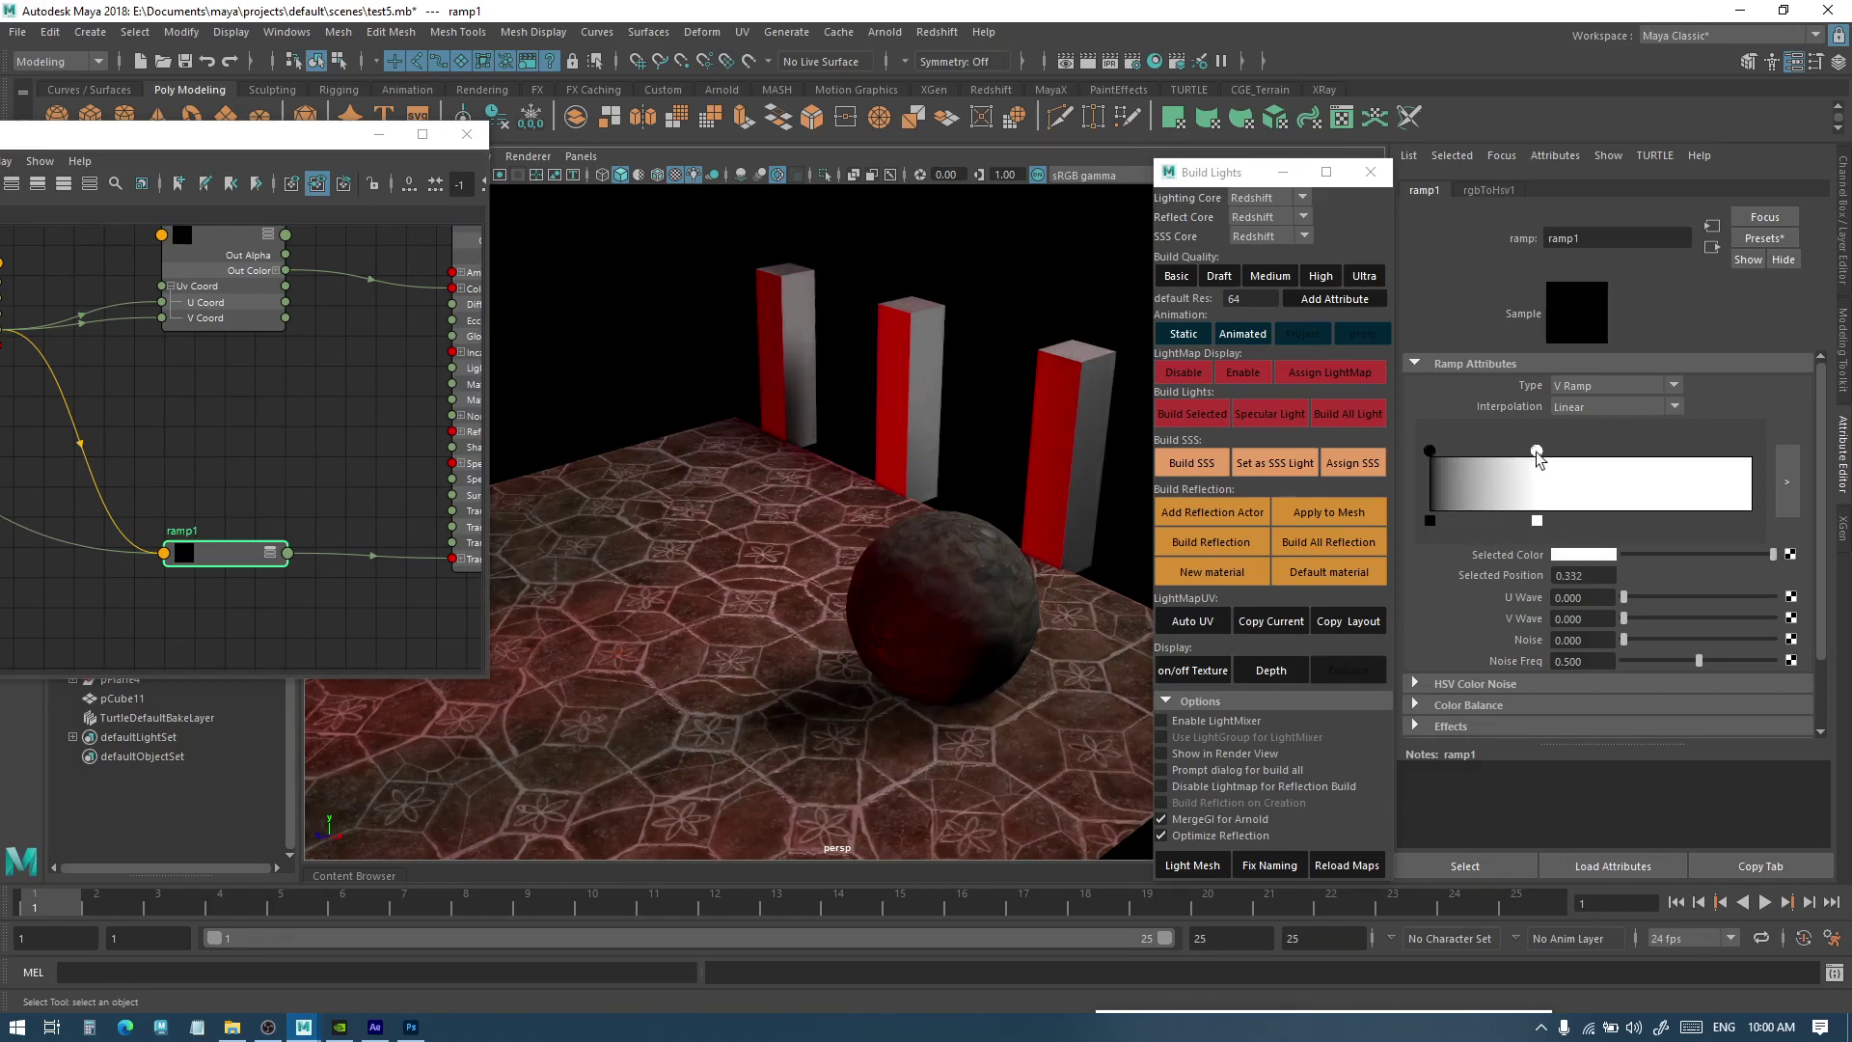
# Play back the animation and examine the shadow overlay on the floor around the moving sphere from several angles
pyautogui.keyDown('alt'); pyautogui.moveTo(896, 631); pyautogui.dragTo(902, 620); pyautogui.keyUp('alt')
pyautogui.moveTo(49, 910); pyautogui.dragTo(698, 909)
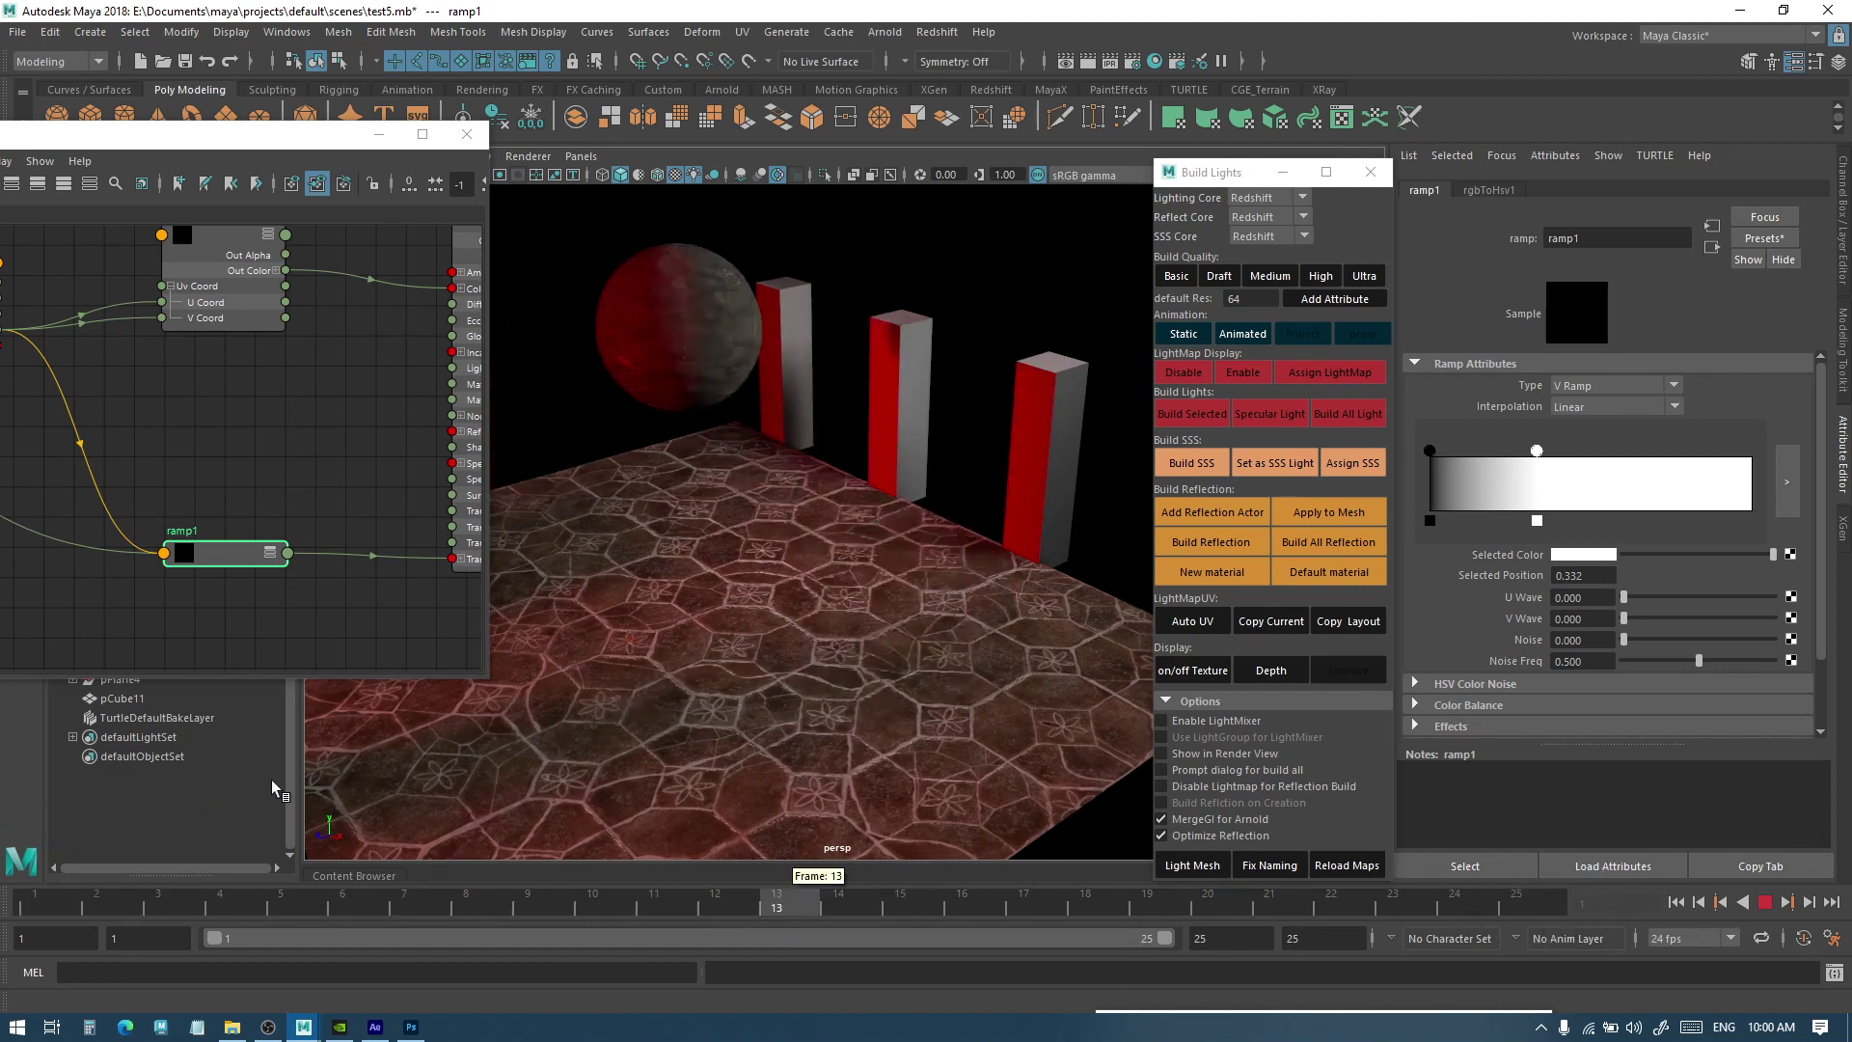
pyautogui.press('Escape')
pyautogui.keyDown('alt'); pyautogui.moveTo(762, 494); pyautogui.dragTo(806, 482); pyautogui.keyUp('alt')
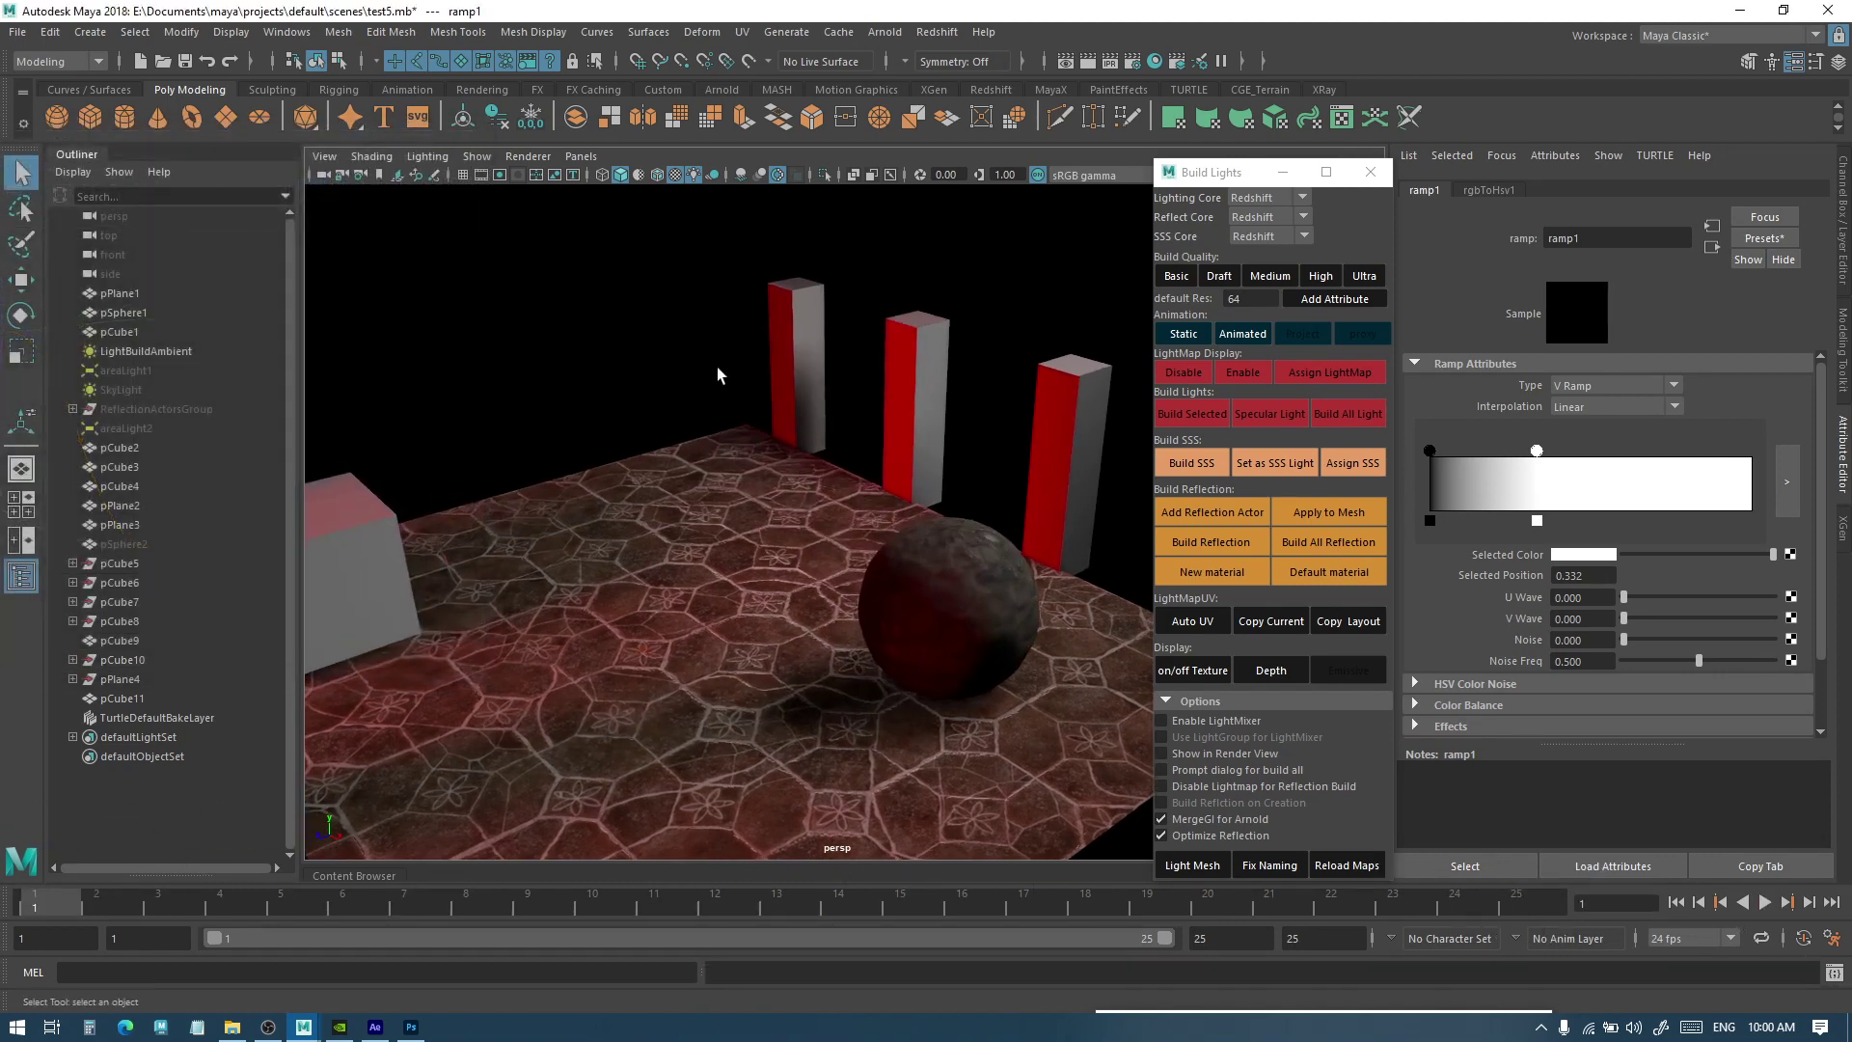
pyautogui.keyDown('alt'); pyautogui.moveTo(1003, 548); pyautogui.dragTo(934, 598); pyautogui.keyUp('alt')
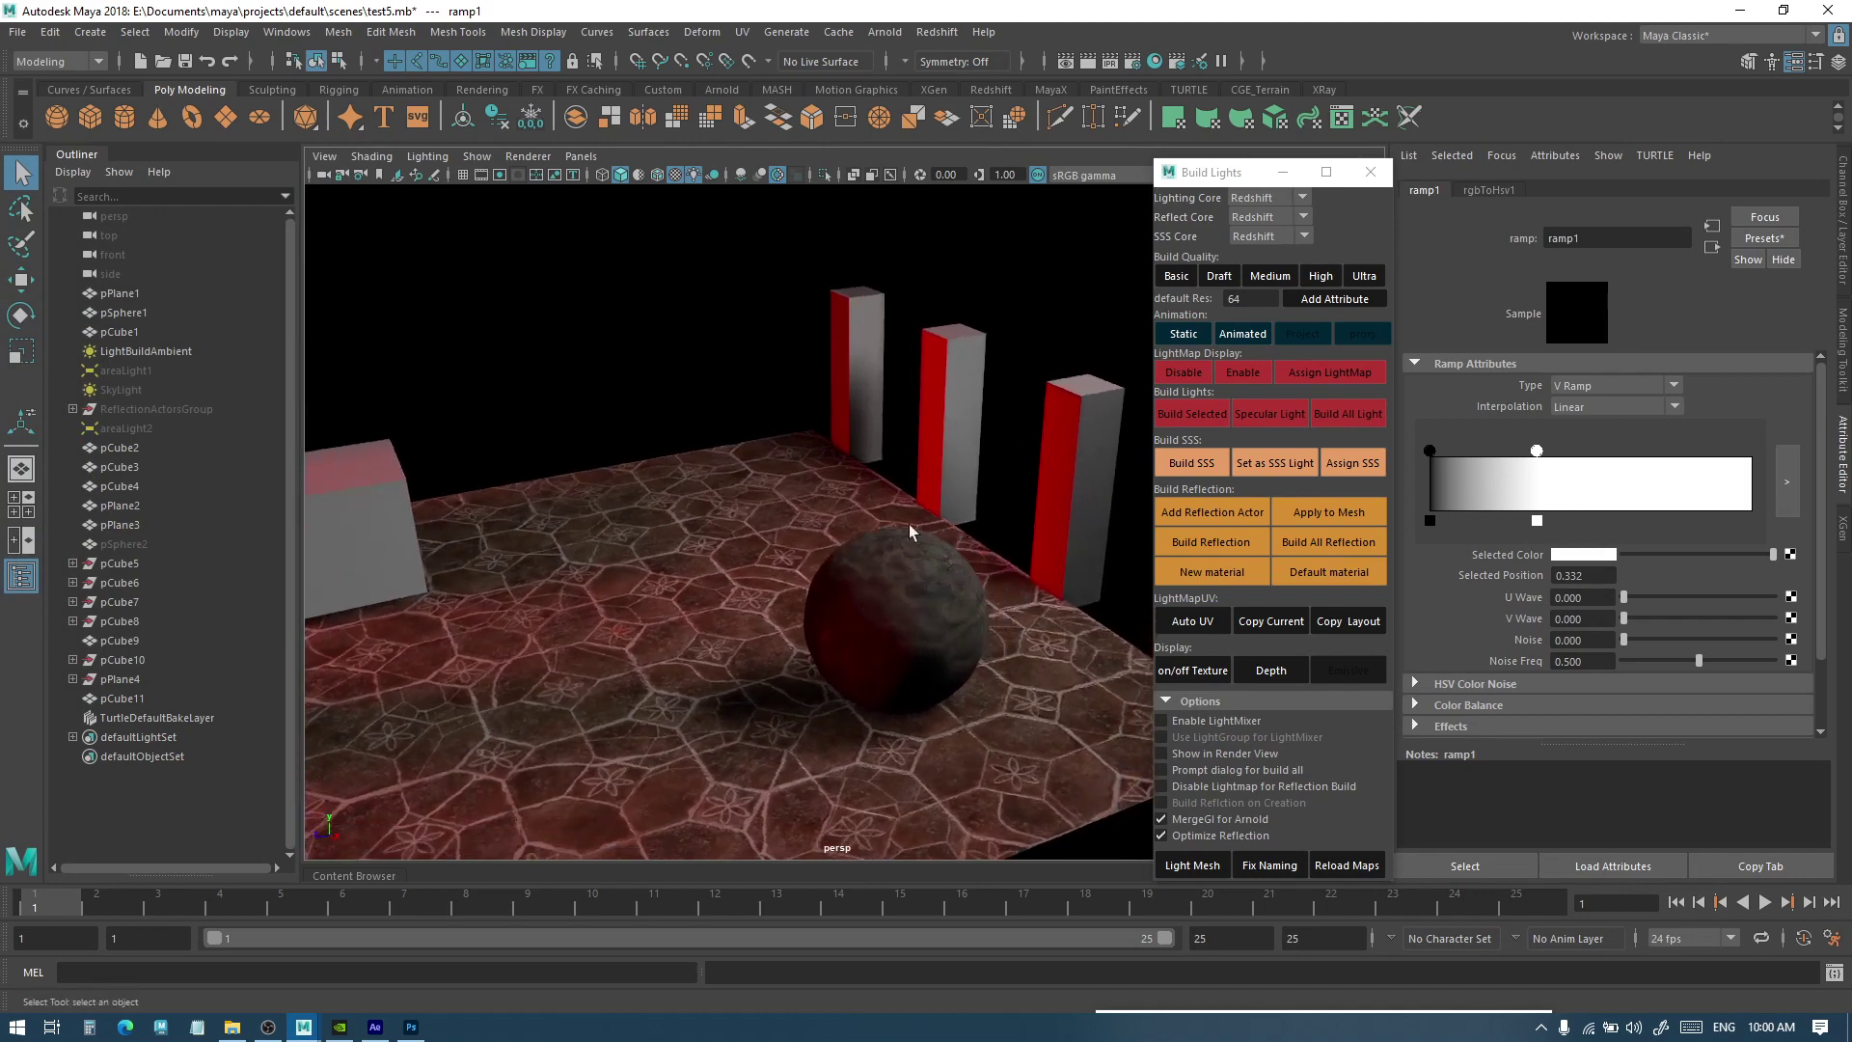
pyautogui.keyDown('alt'); pyautogui.moveTo(909, 530); pyautogui.dragTo(1000, 617); pyautogui.keyUp('alt')
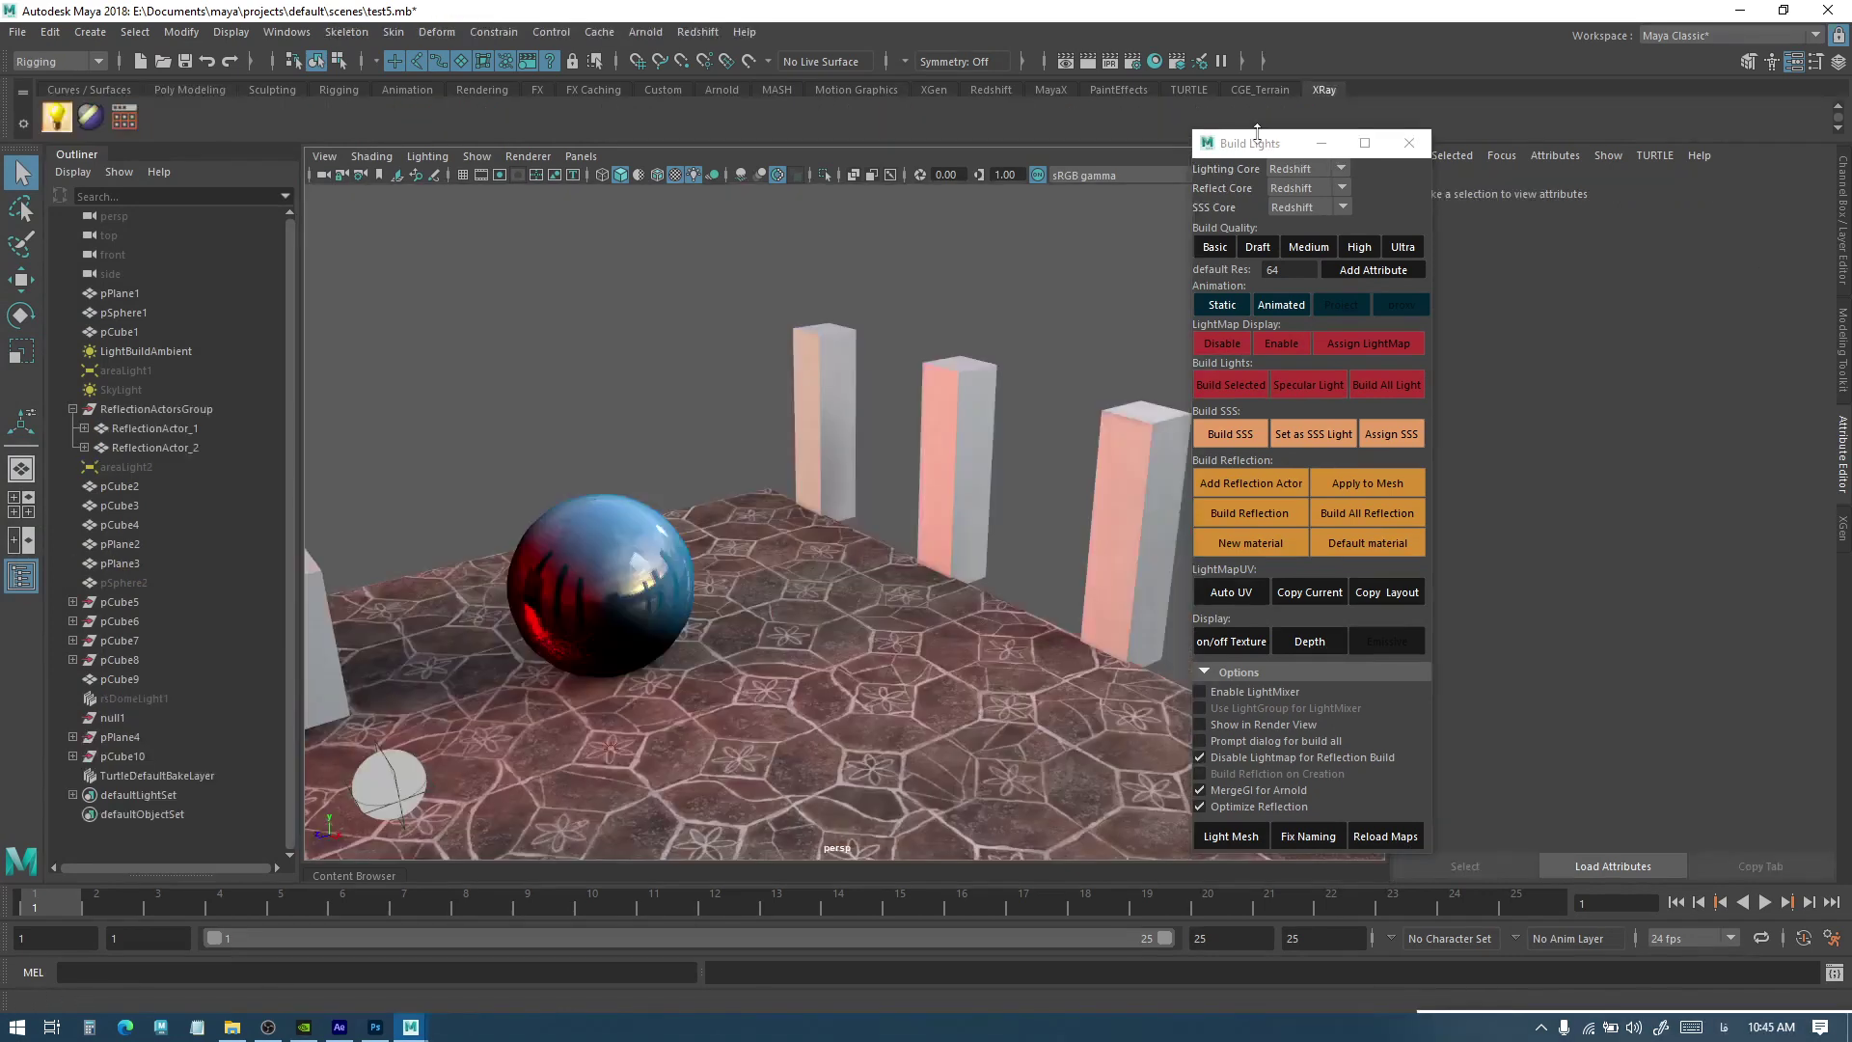
# Add a reflection actor for pSphere1 and select the new ReflectionActor_3
pyautogui.keyDown('alt'); pyautogui.moveTo(962, 363); pyautogui.dragTo(800, 502); pyautogui.keyUp('alt')
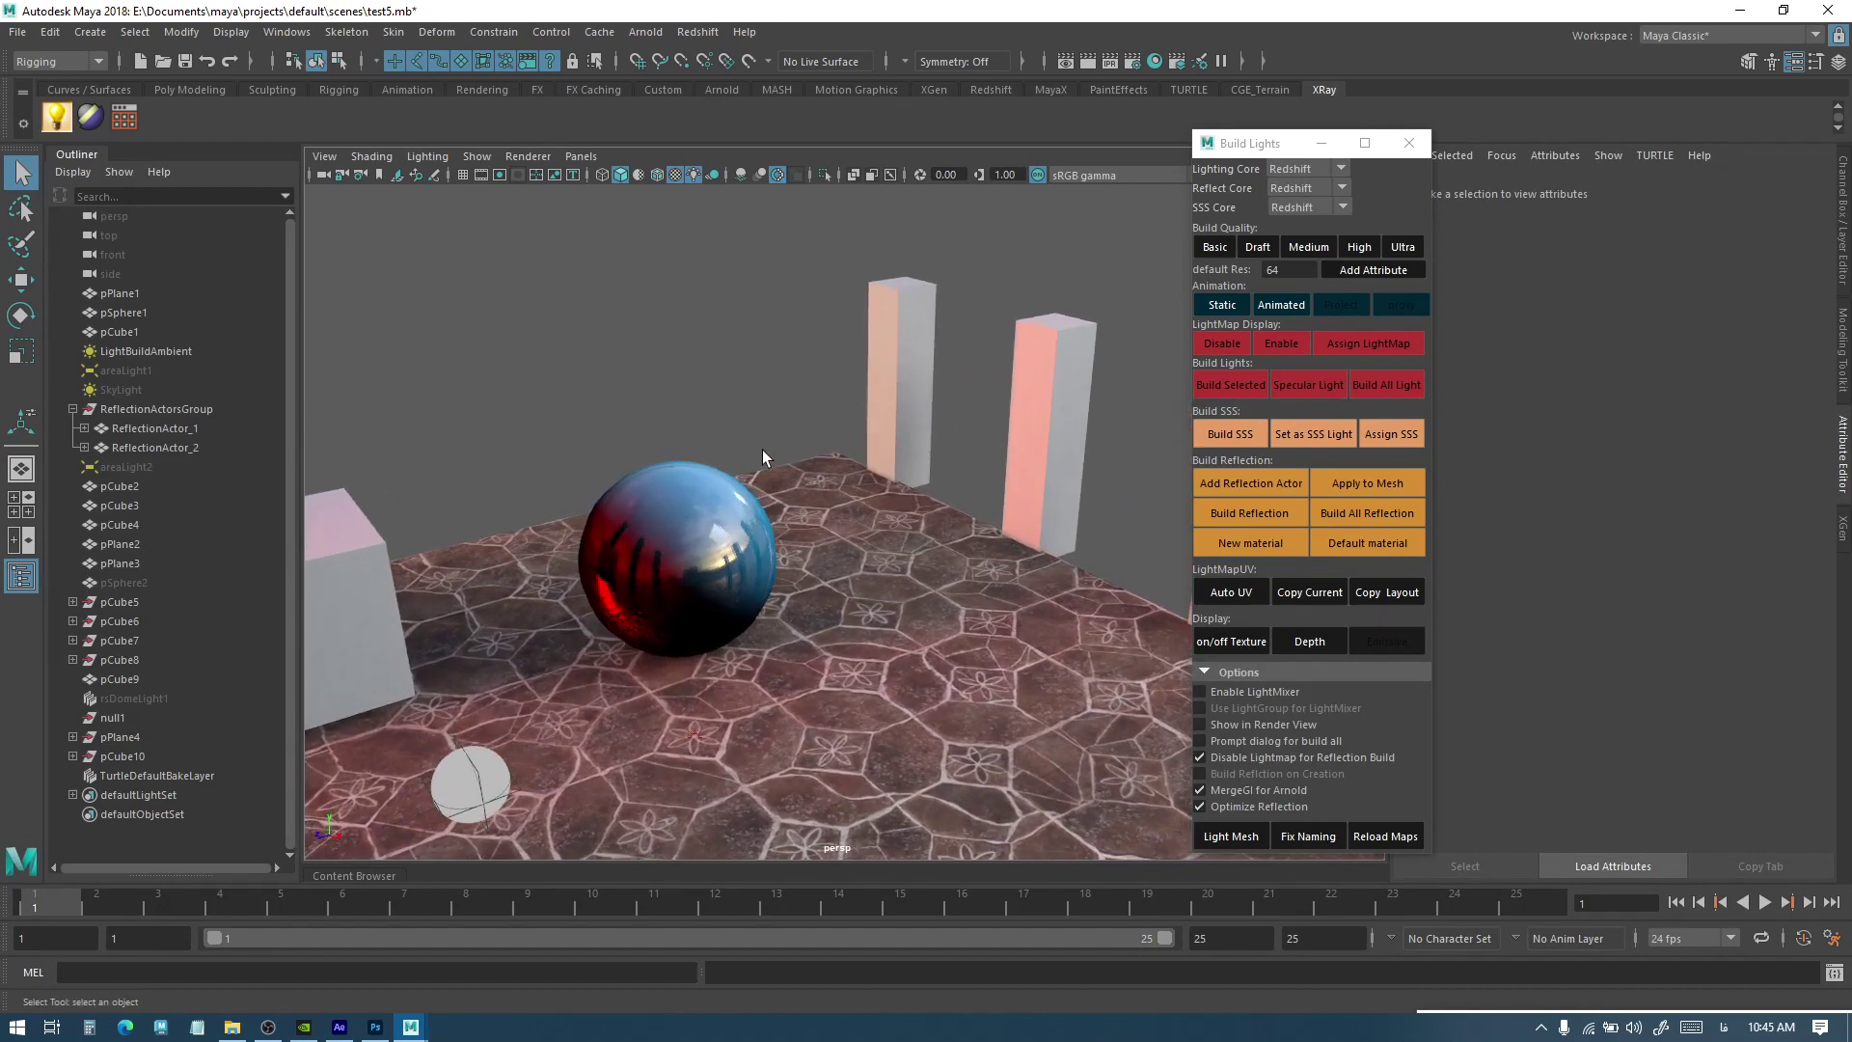
pyautogui.keyDown('alt'); pyautogui.moveTo(762, 453); pyautogui.dragTo(822, 508); pyautogui.keyUp('alt')
pyautogui.click(830, 516)
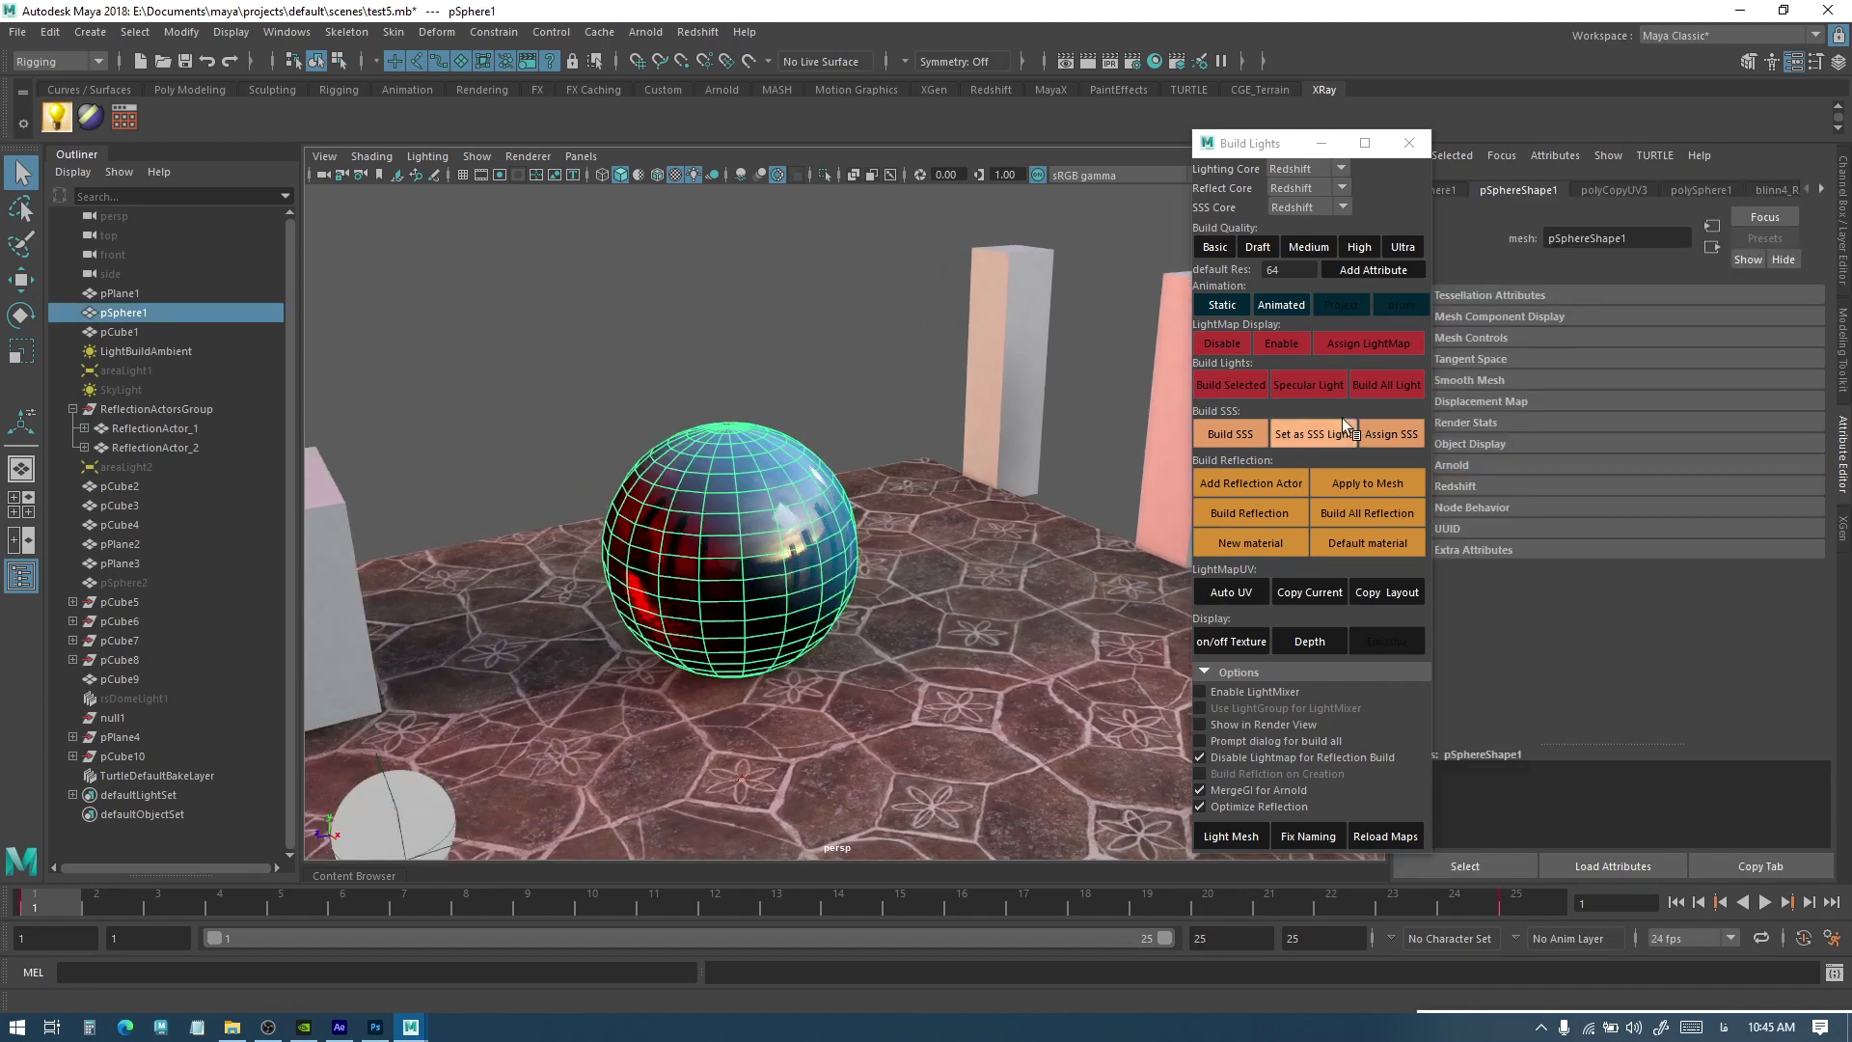
pyautogui.click(1275, 482)
pyautogui.click(152, 467)
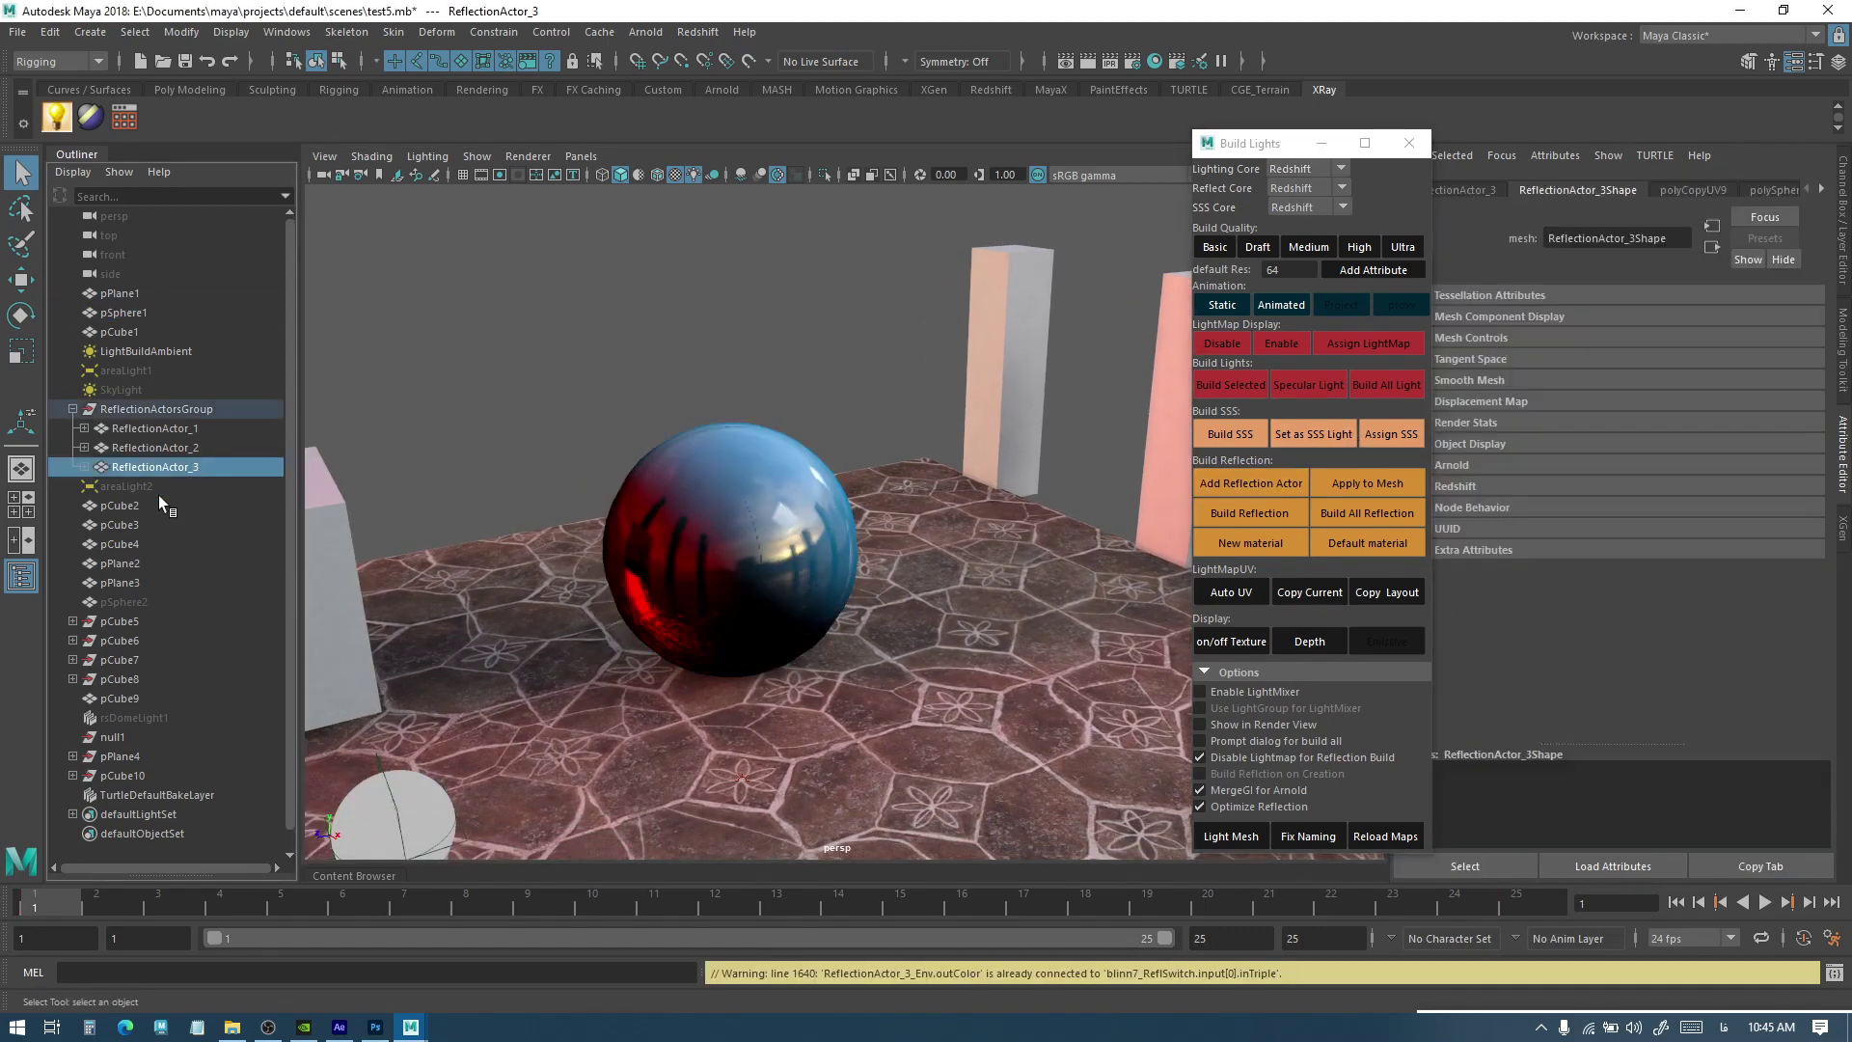
# Try moving ReflectionActor_3 away from the sphere, undo the move, and play the animation briefly
pyautogui.hotkey('alt', 'shift')
pyautogui.press('w')
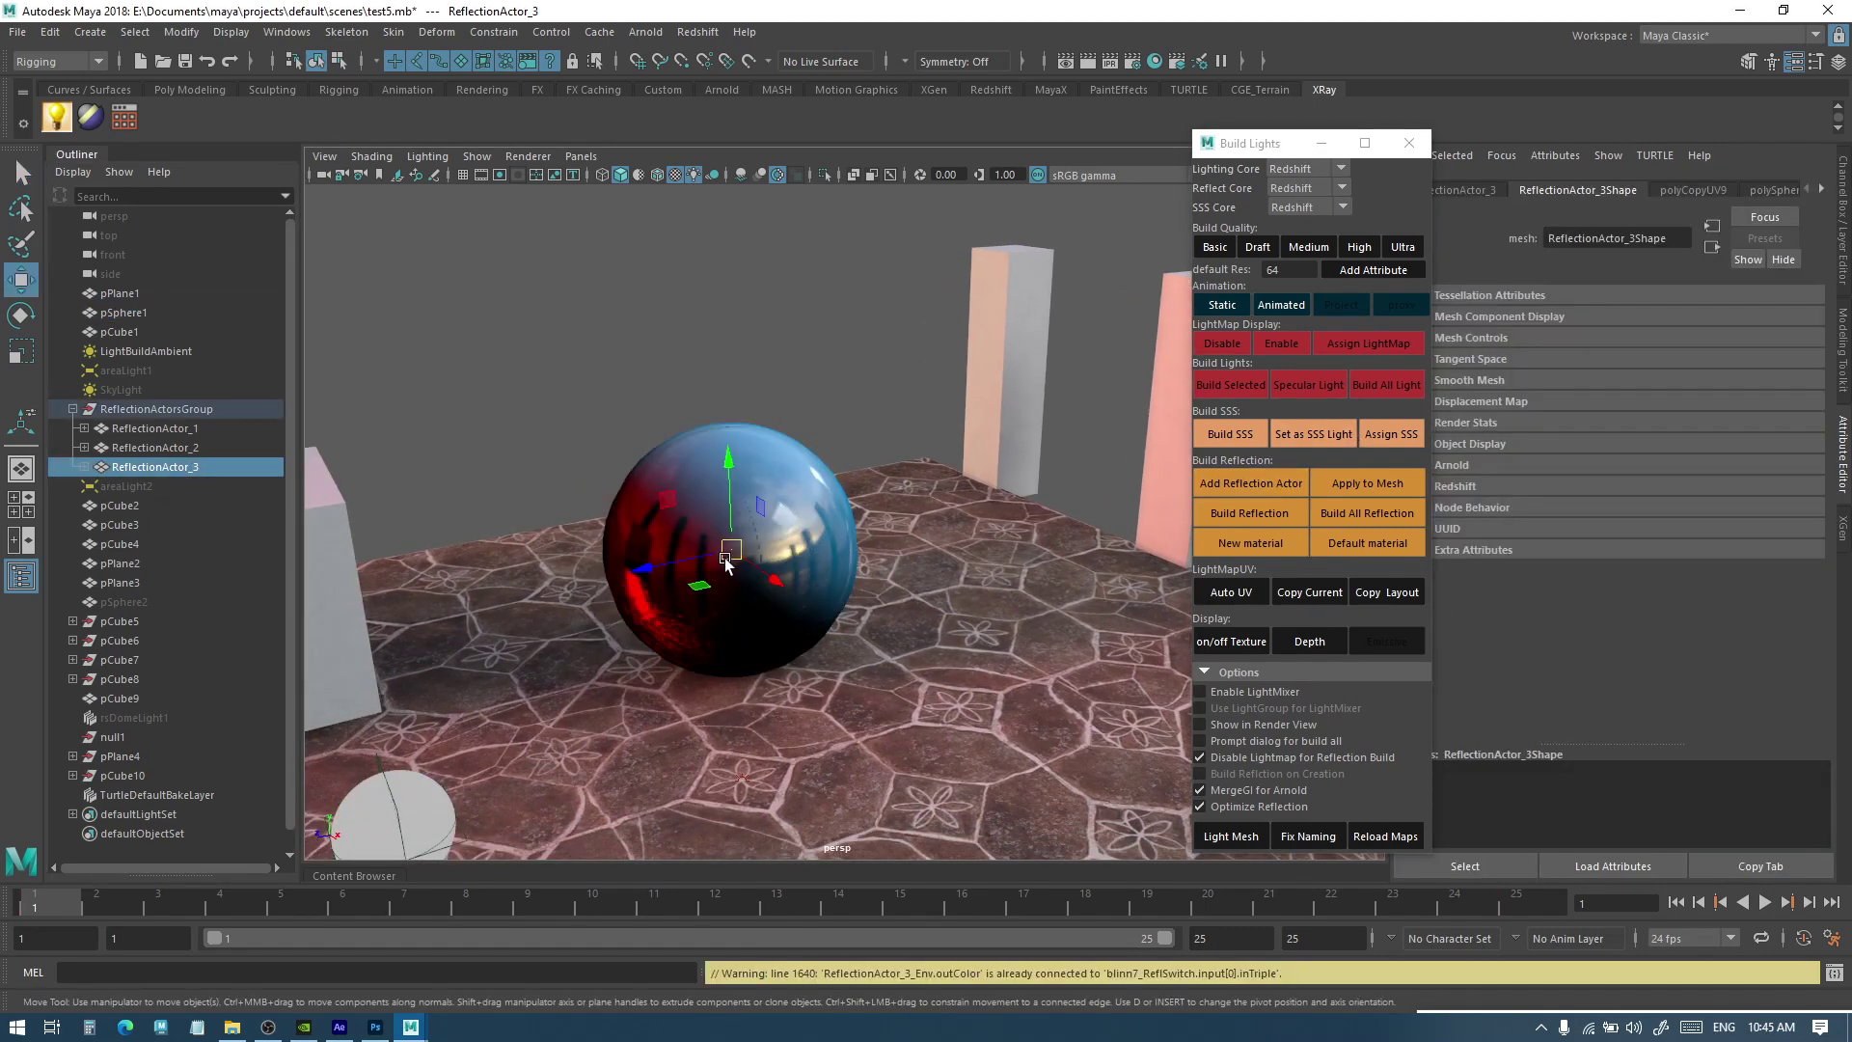
pyautogui.moveTo(730, 553); pyautogui.dragTo(480, 426)
pyautogui.hotkey('ctrl', 'z')
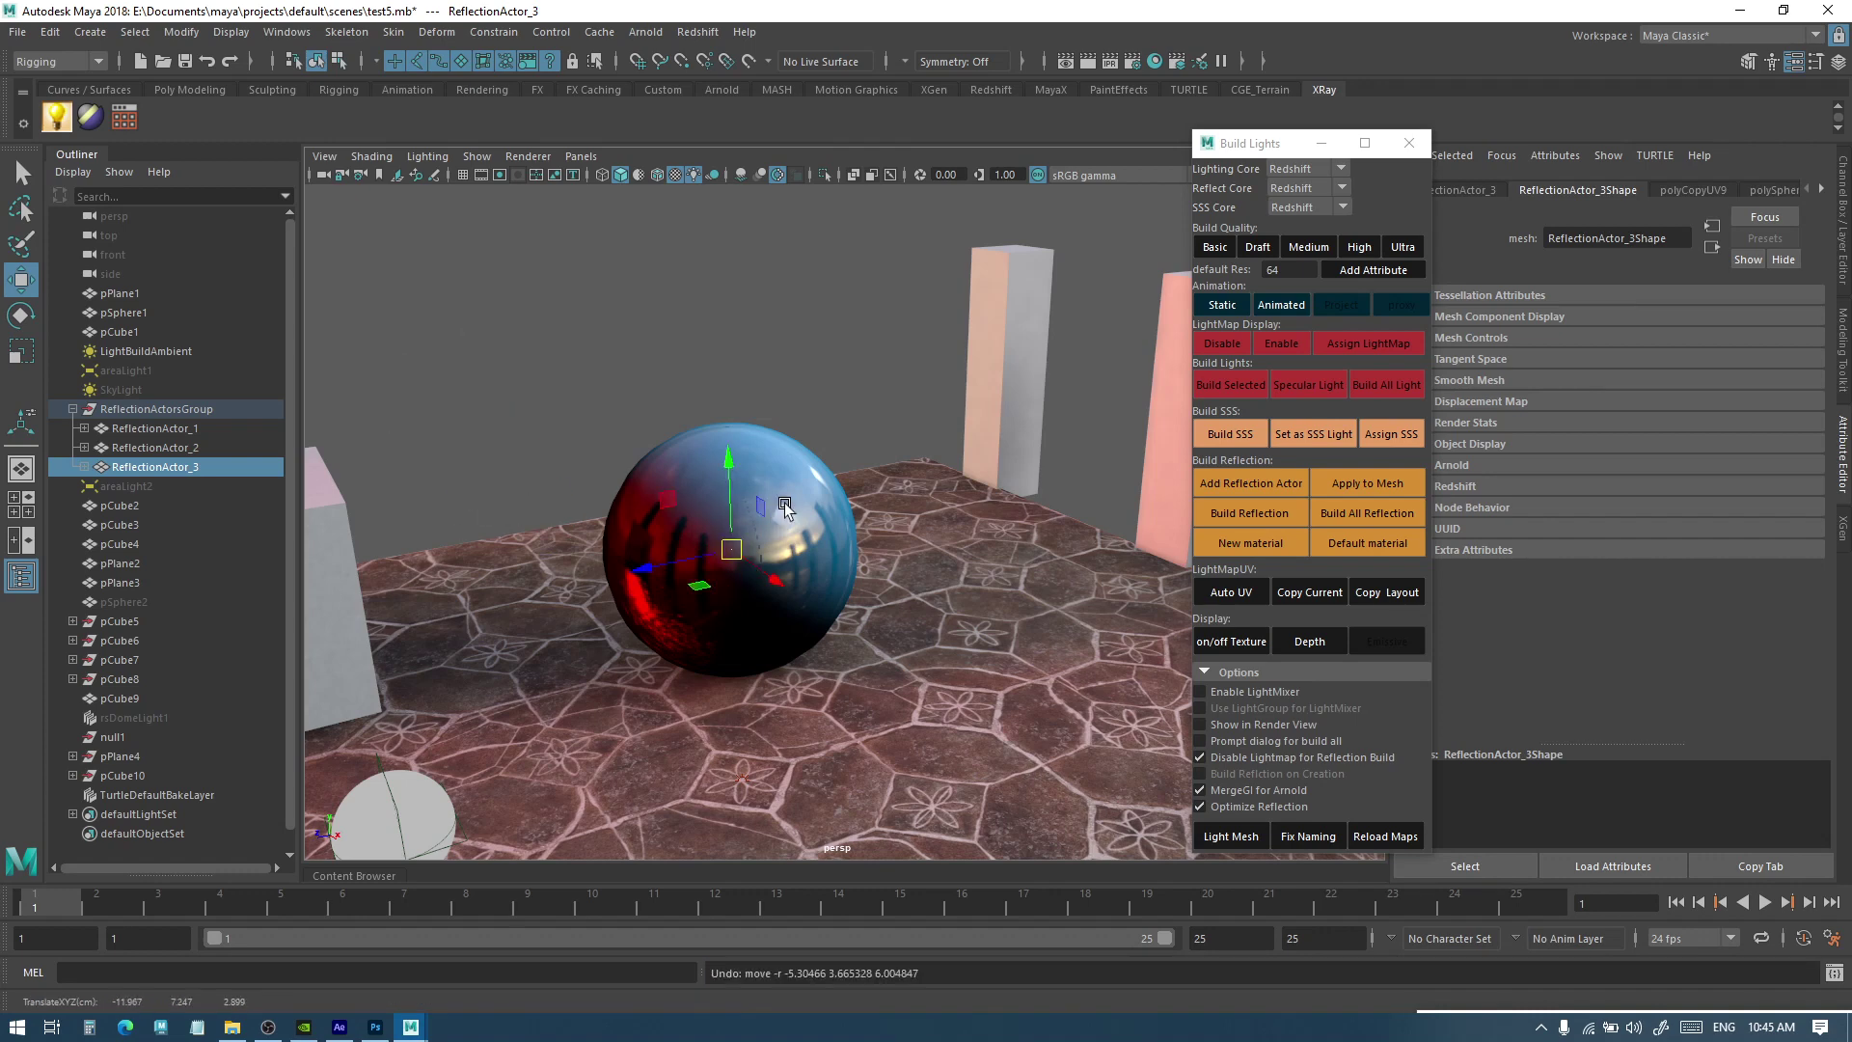
pyautogui.hotkey('alt', 'v')
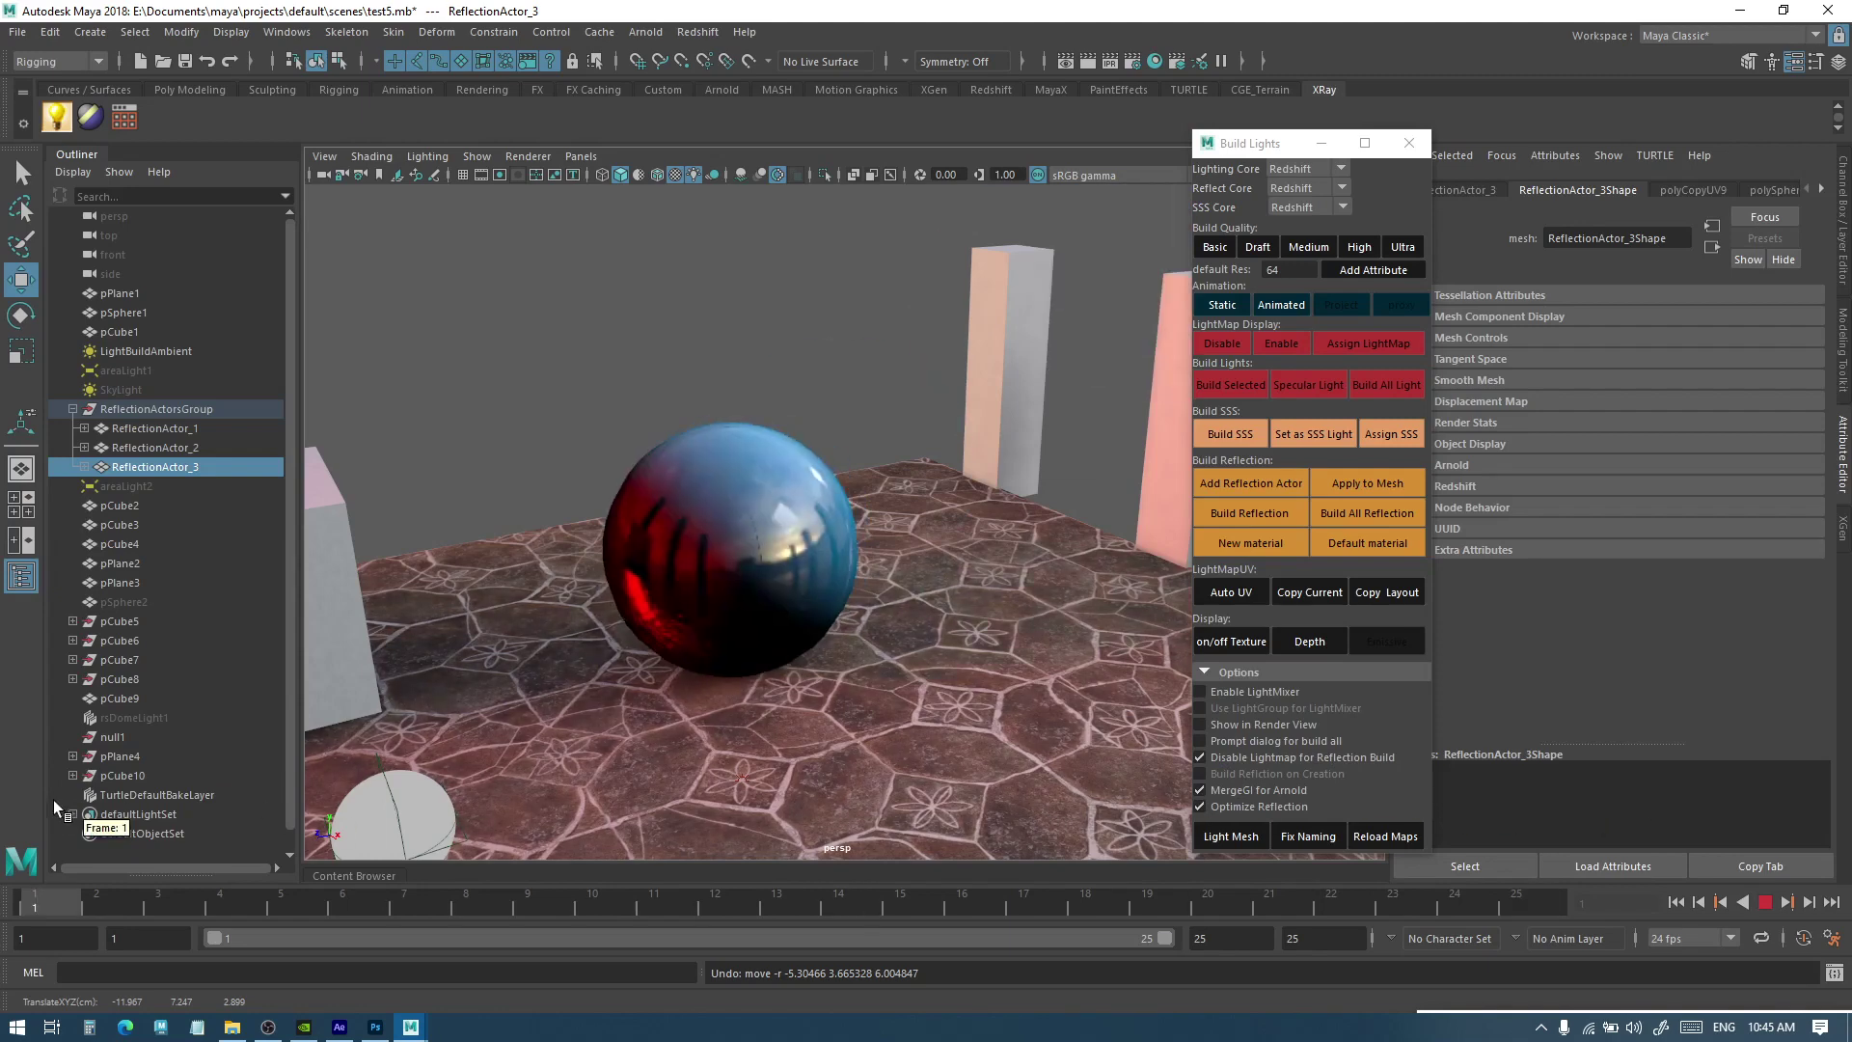
pyautogui.hotkey('alt', 'v')
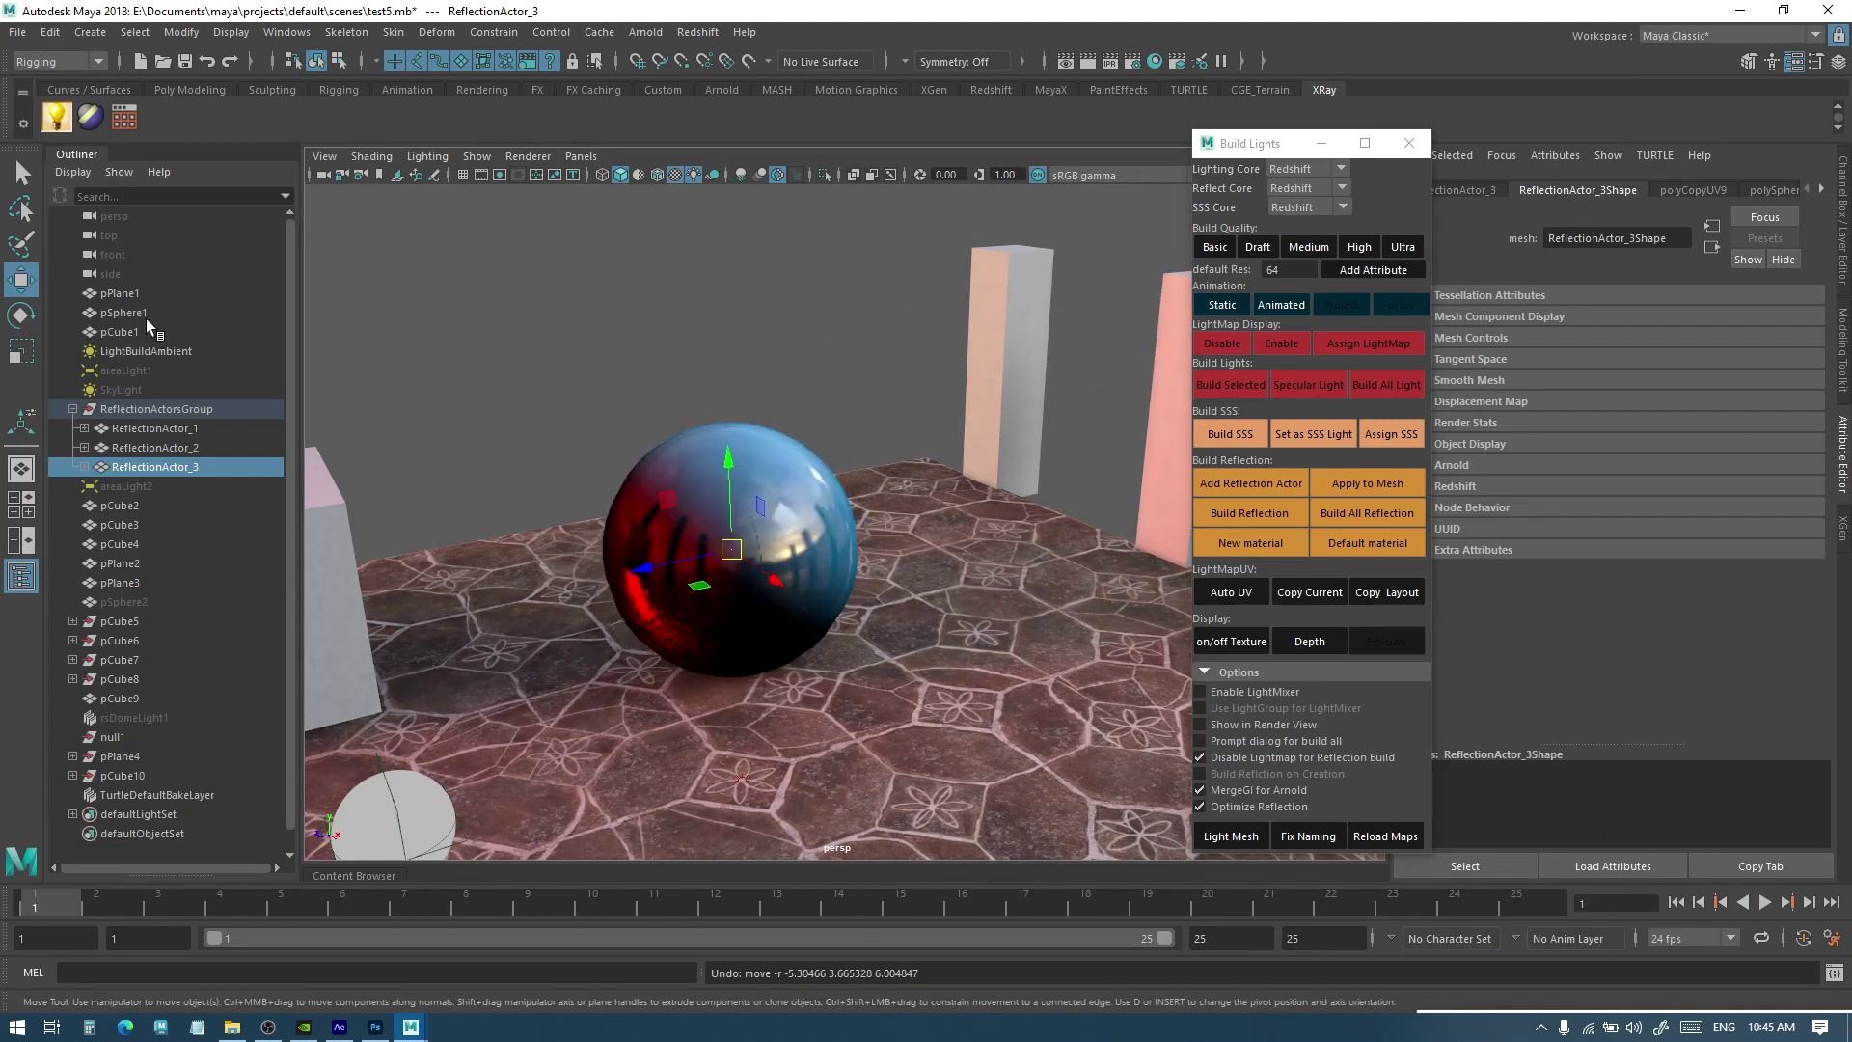
# Parent-constrain ReflectionActor_3 to pSphere1
pyautogui.click(769, 466)
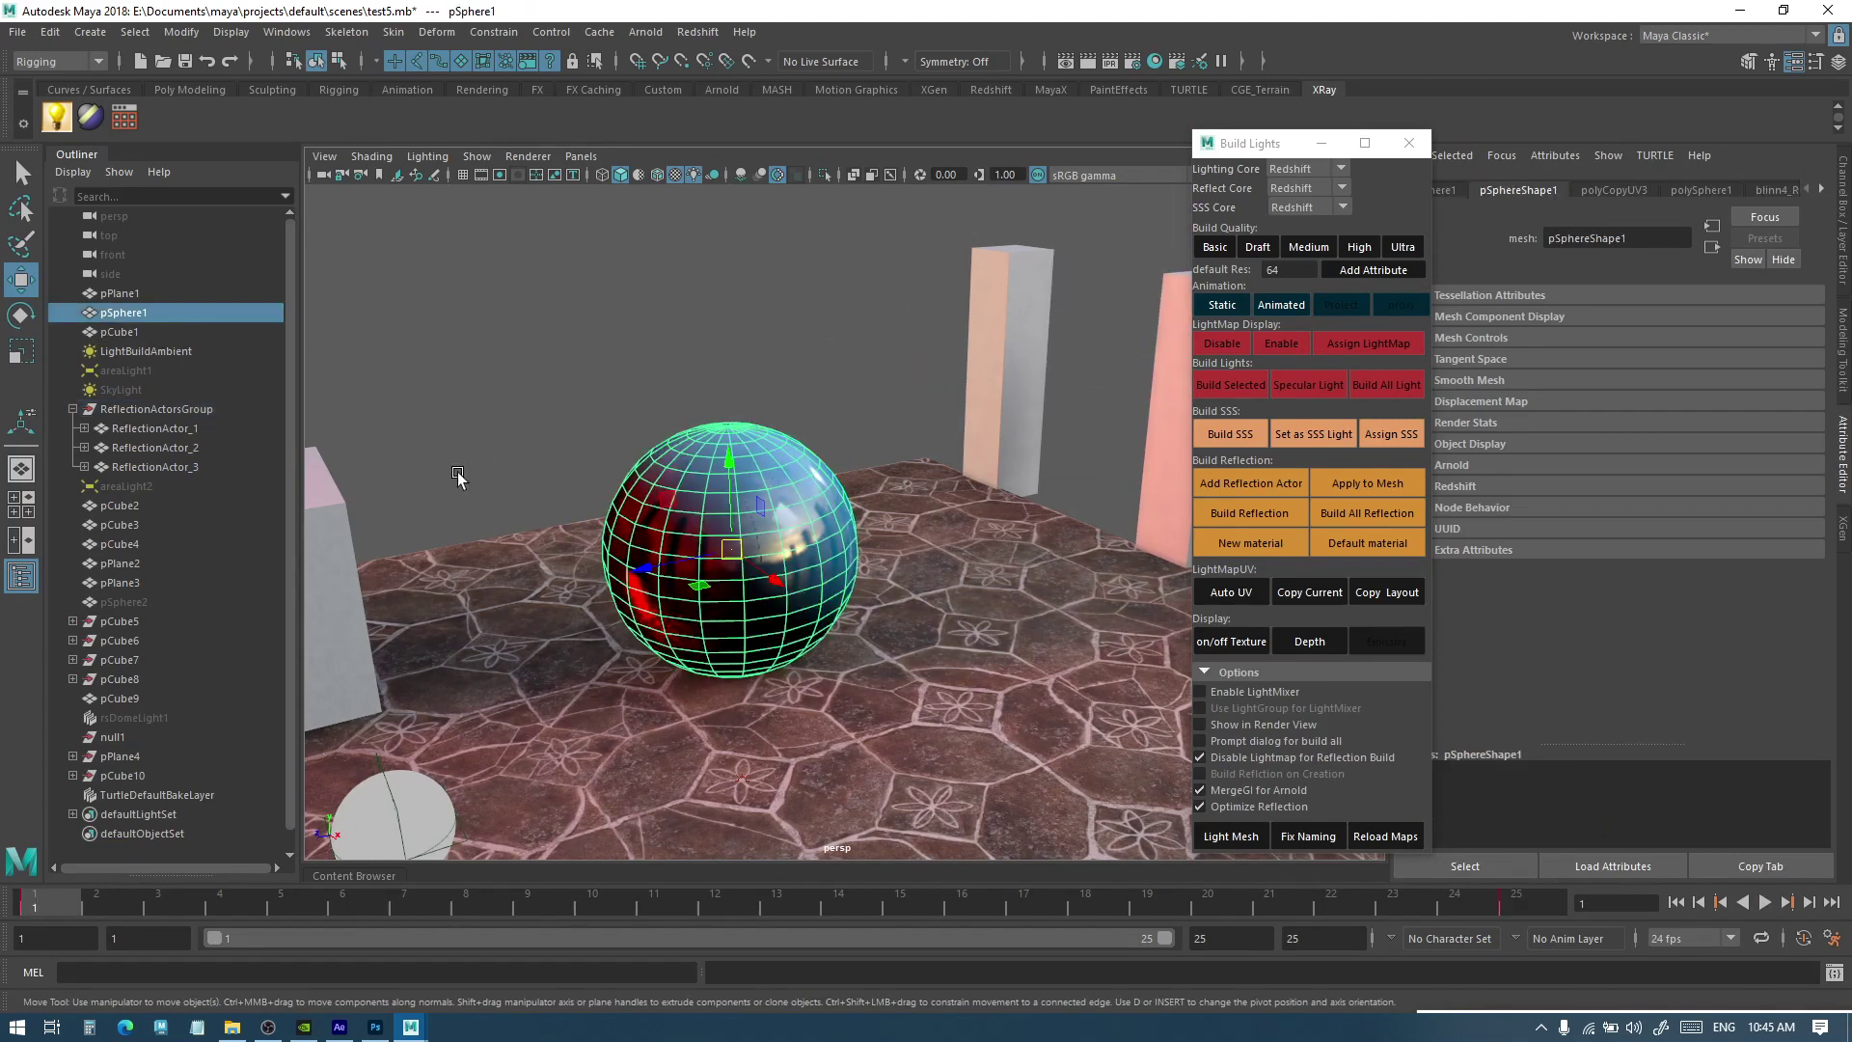
pyautogui.keyDown('ctrl'); pyautogui.click(177, 467); pyautogui.keyUp('ctrl')
pyautogui.click(494, 32)
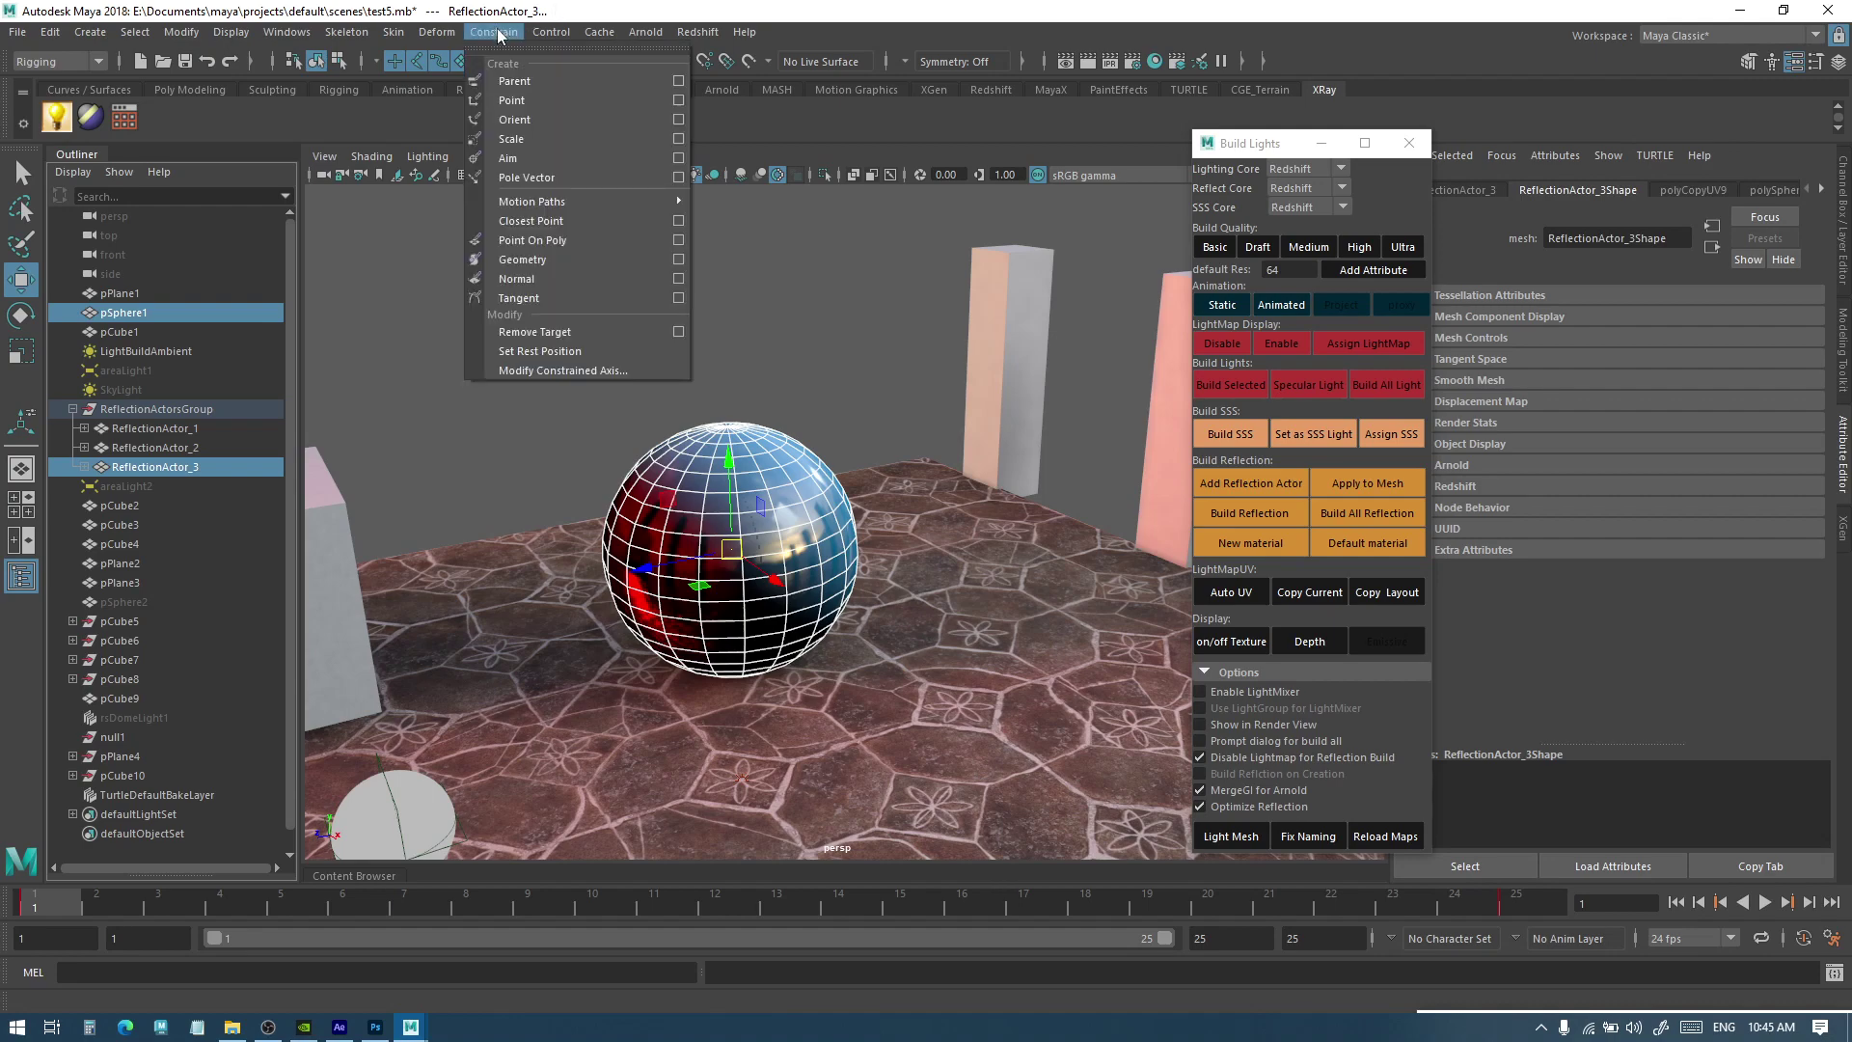
pyautogui.click(529, 80)
# Scrub the animation in wireframe to check that the reflection actor follows the sphere, and restore the textured, lit display at frame 1
pyautogui.moveTo(67, 911); pyautogui.dragTo(675, 656)
pyautogui.keyDown('alt'); pyautogui.moveTo(795, 646); pyautogui.dragTo(927, 633, button='right'); pyautogui.keyUp('alt')
pyautogui.keyDown('alt'); pyautogui.moveTo(927, 633); pyautogui.dragTo(947, 320); pyautogui.keyUp('alt')
pyautogui.press('4')
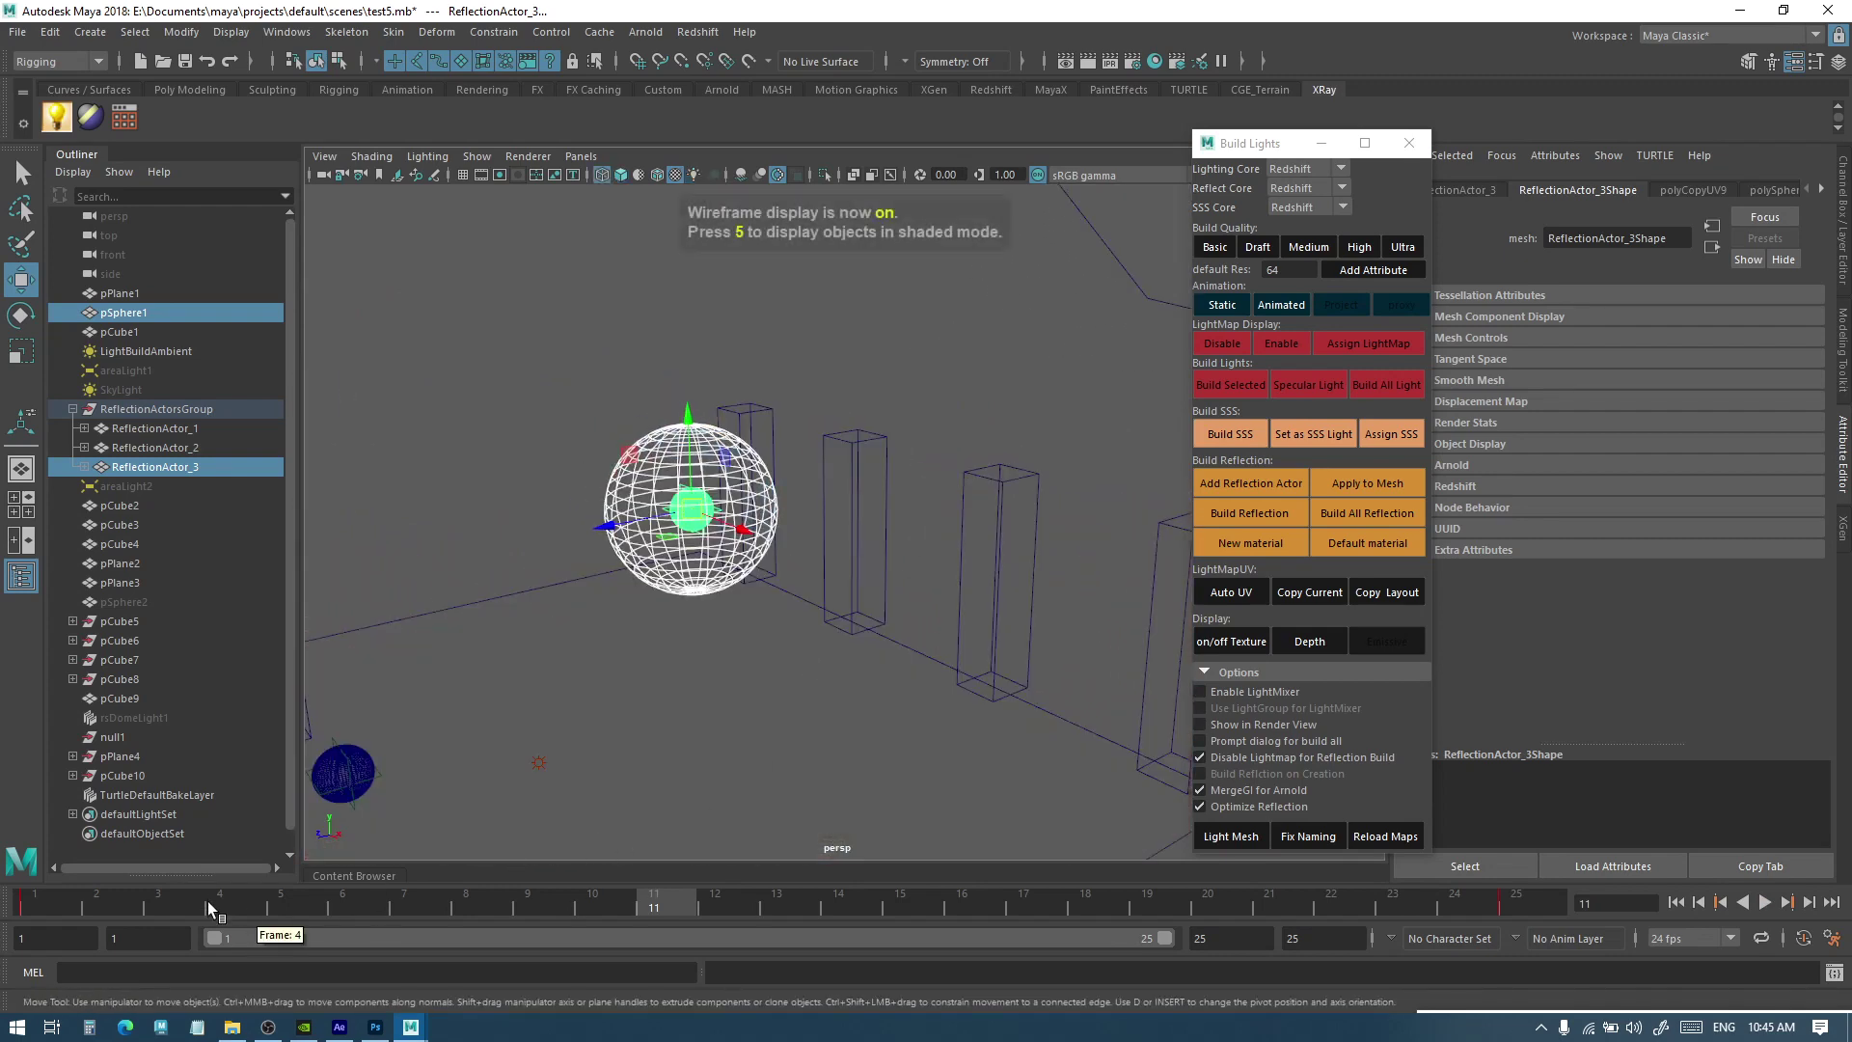
pyautogui.moveTo(207, 900); pyautogui.dragTo(83, 901)
pyautogui.press('6')
pyautogui.press('7')
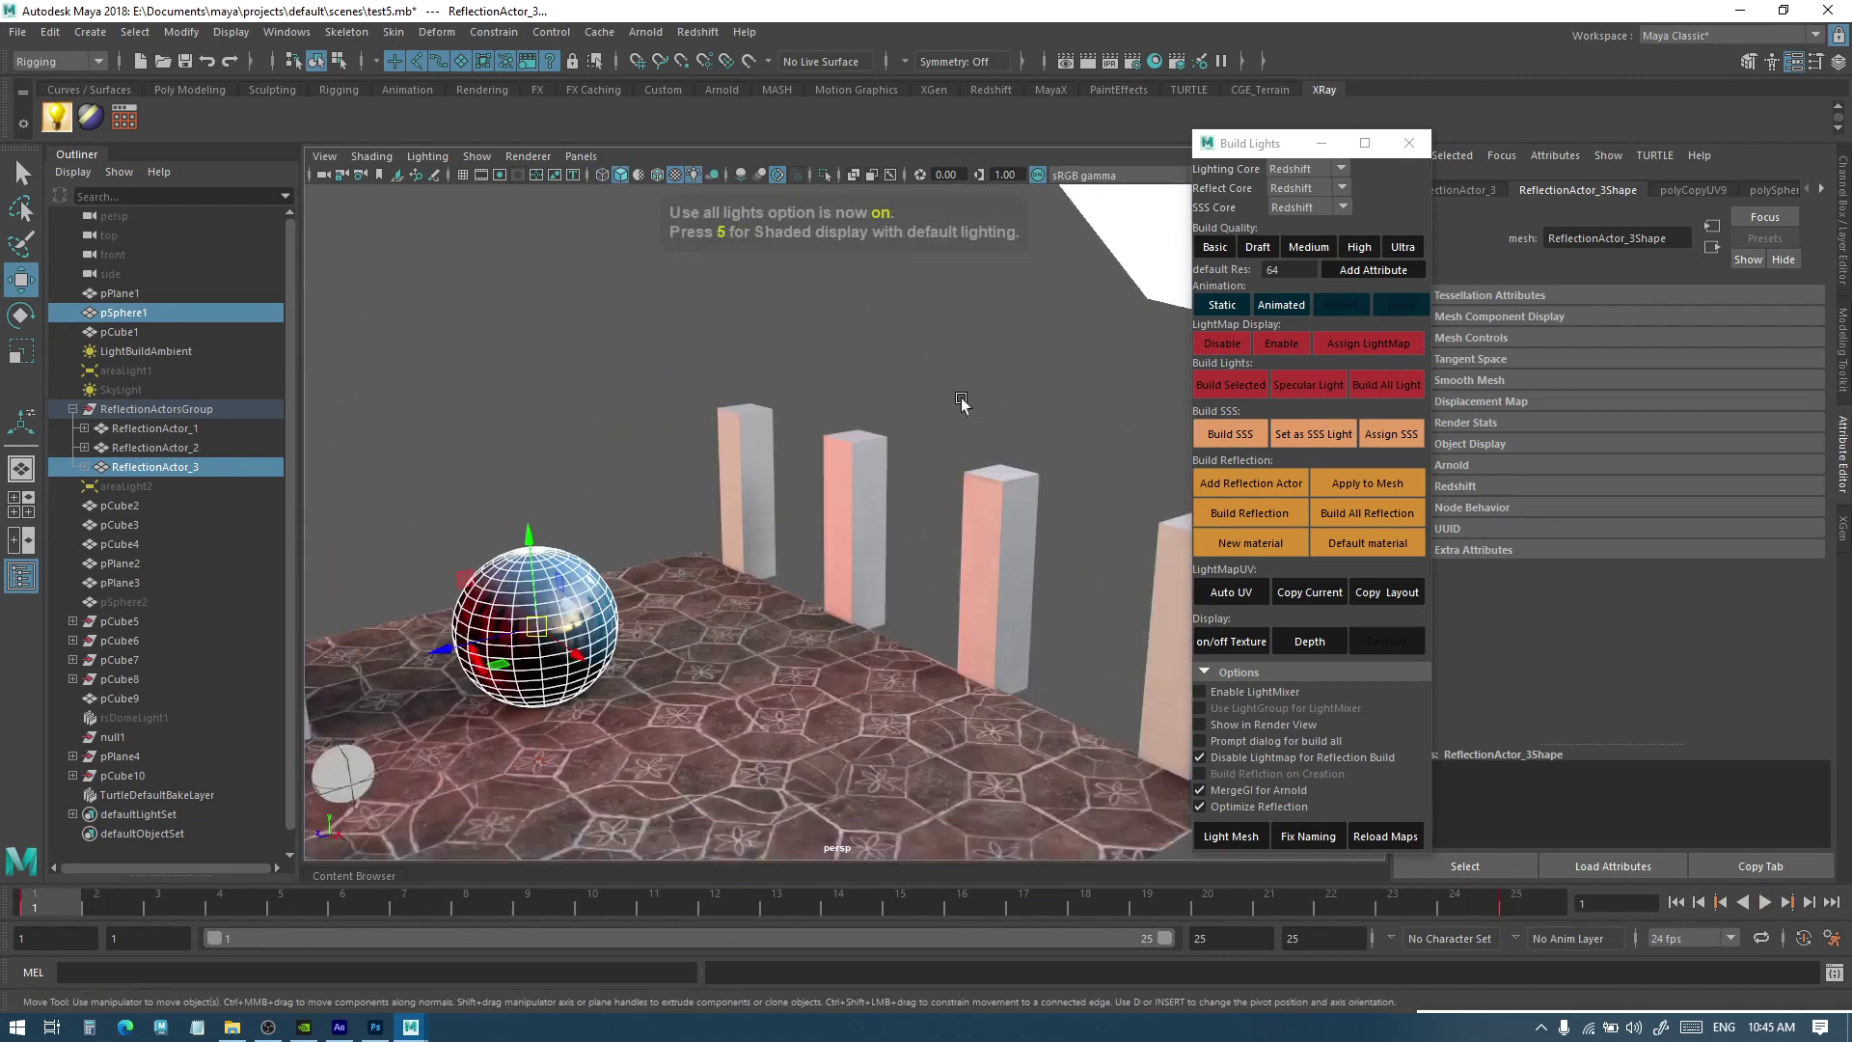
# Build the reflection for ReflectionActor_3 with the Animated option, and scrub the timeline from frame 25 back to 1
pyautogui.click(964, 403)
pyautogui.keyDown('alt'); pyautogui.moveTo(591, 519); pyautogui.dragTo(662, 591); pyautogui.keyUp('alt')
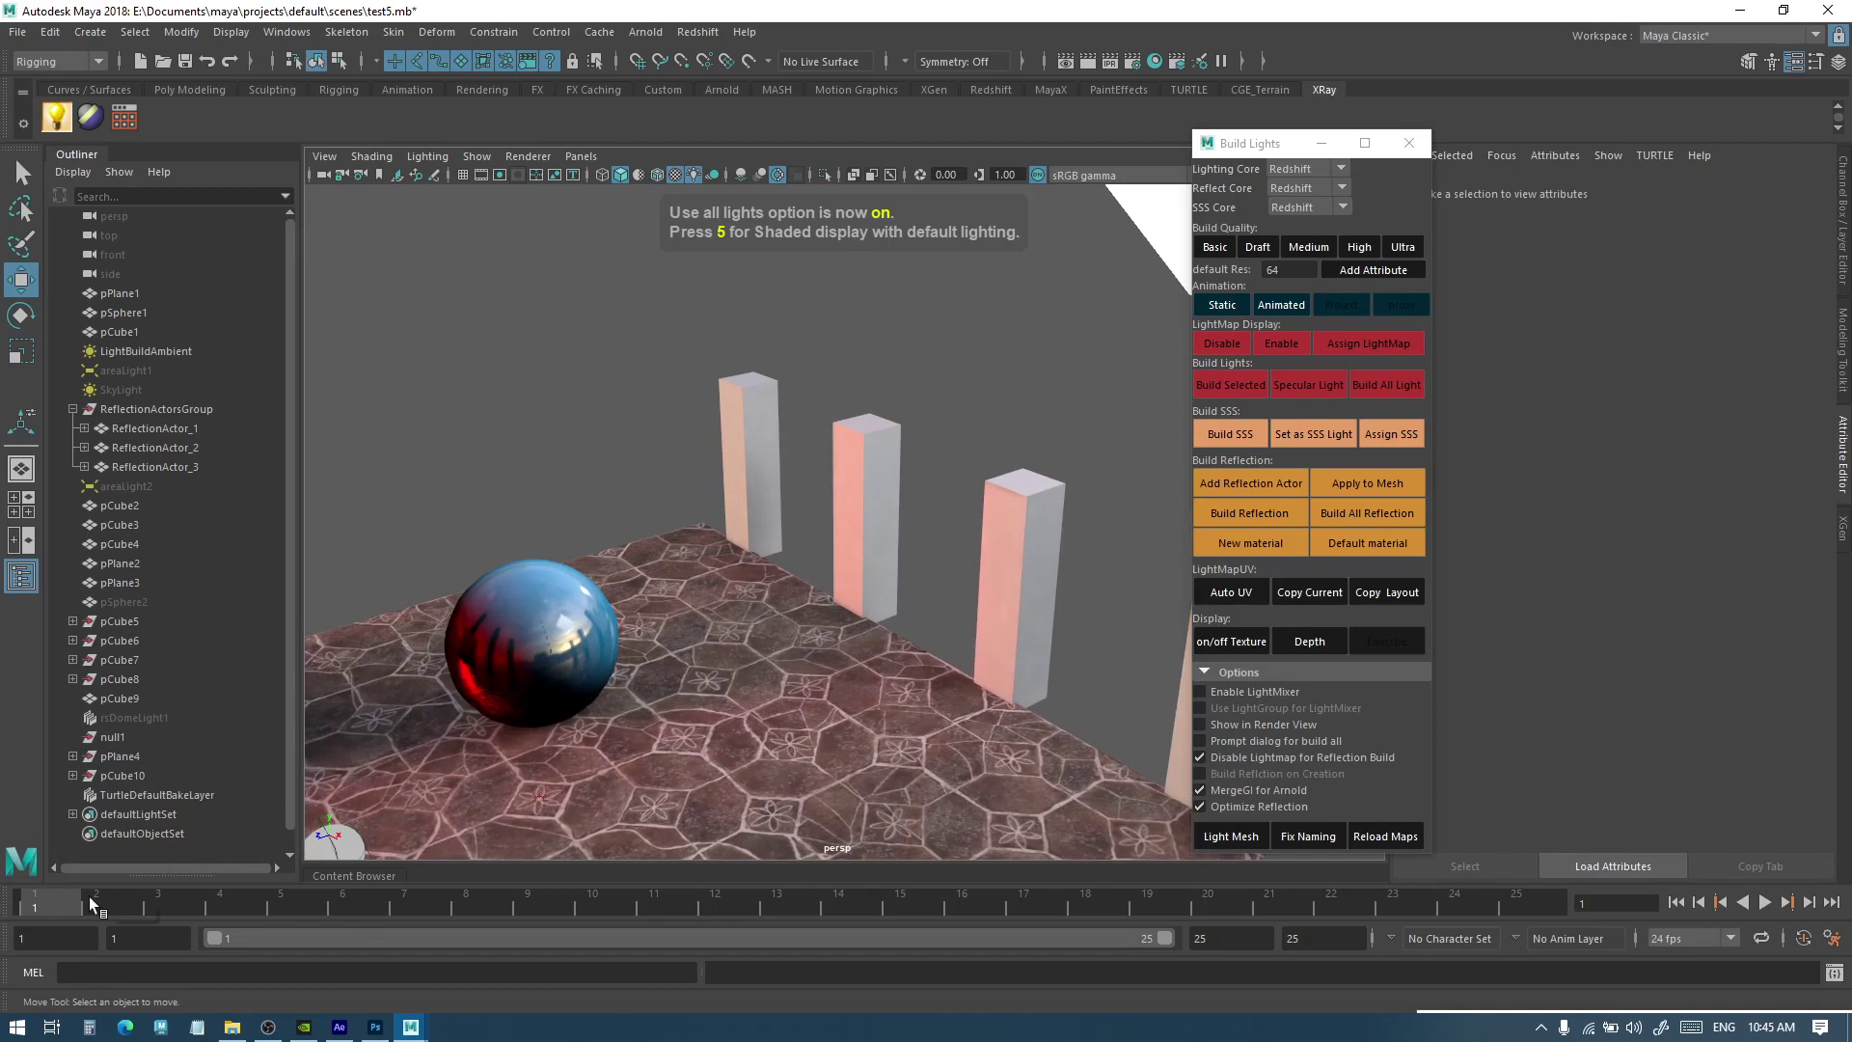
pyautogui.keyDown('alt'); pyautogui.moveTo(707, 470); pyautogui.dragTo(837, 426, button='middle'); pyautogui.keyUp('alt')
pyautogui.click(172, 465)
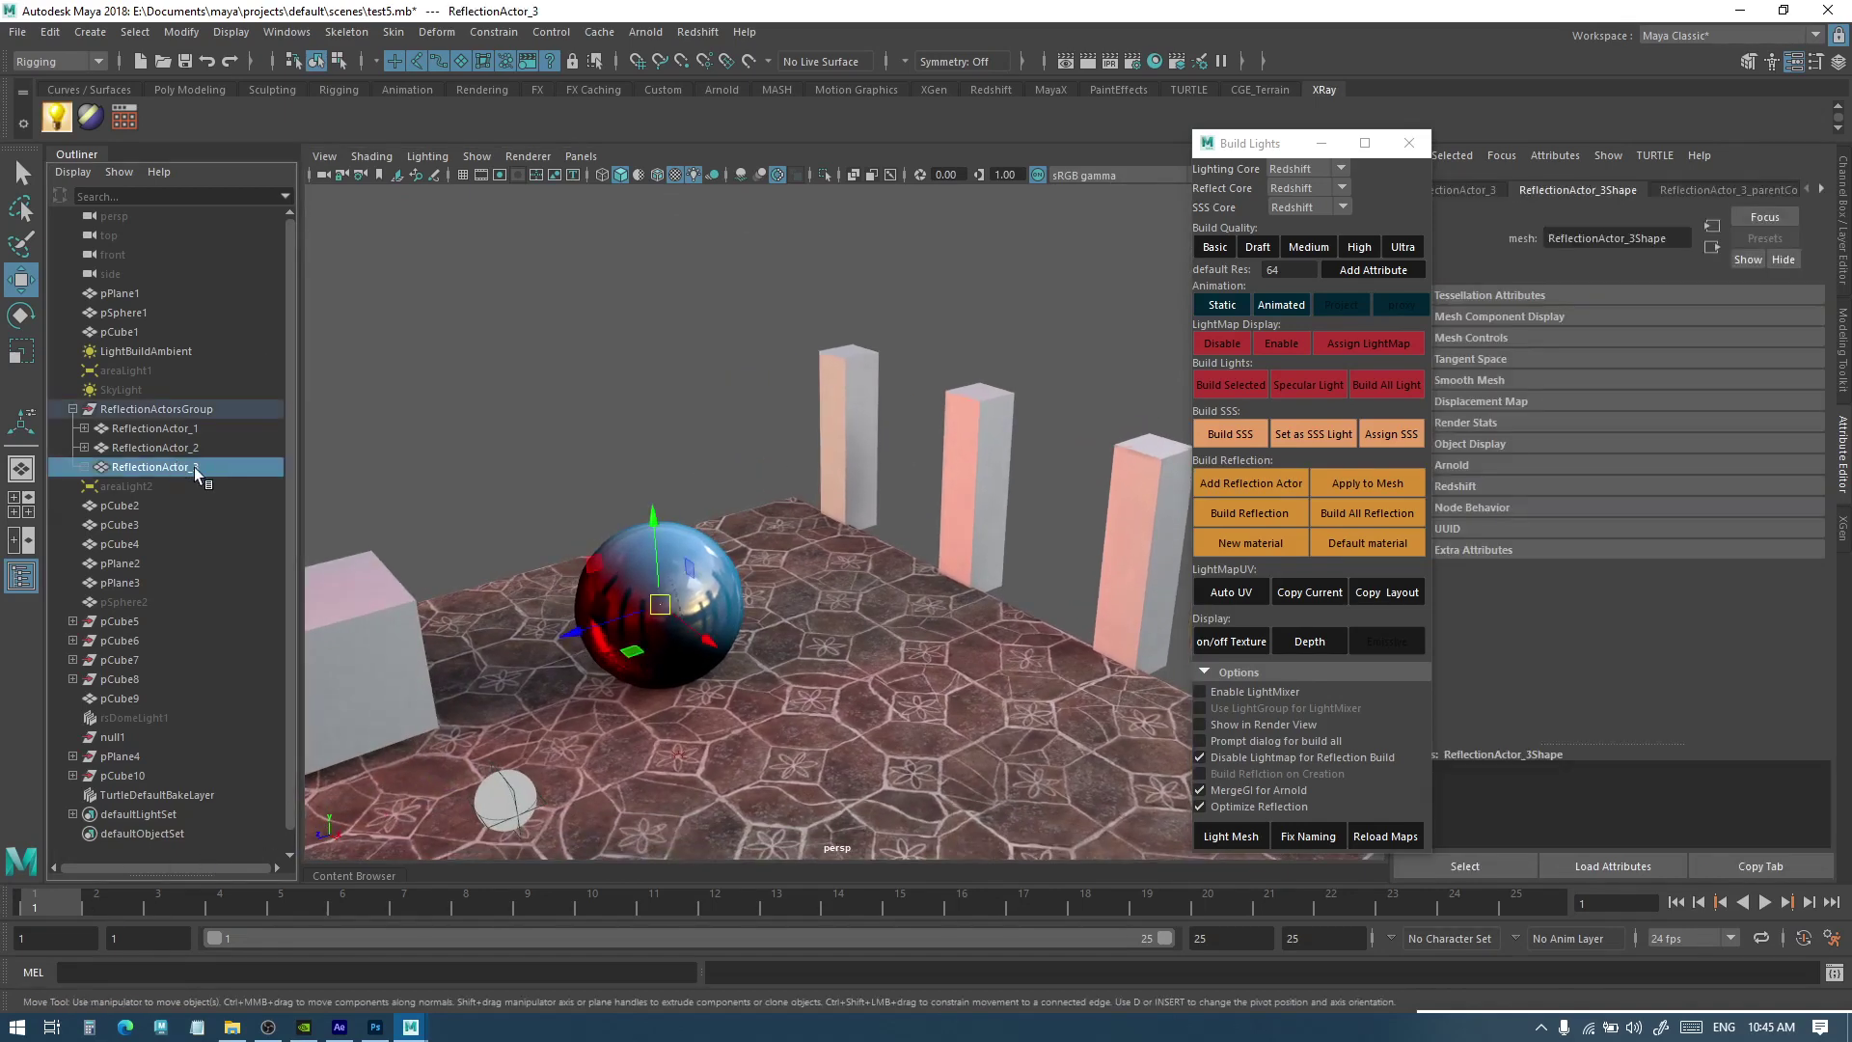
pyautogui.click(1269, 306)
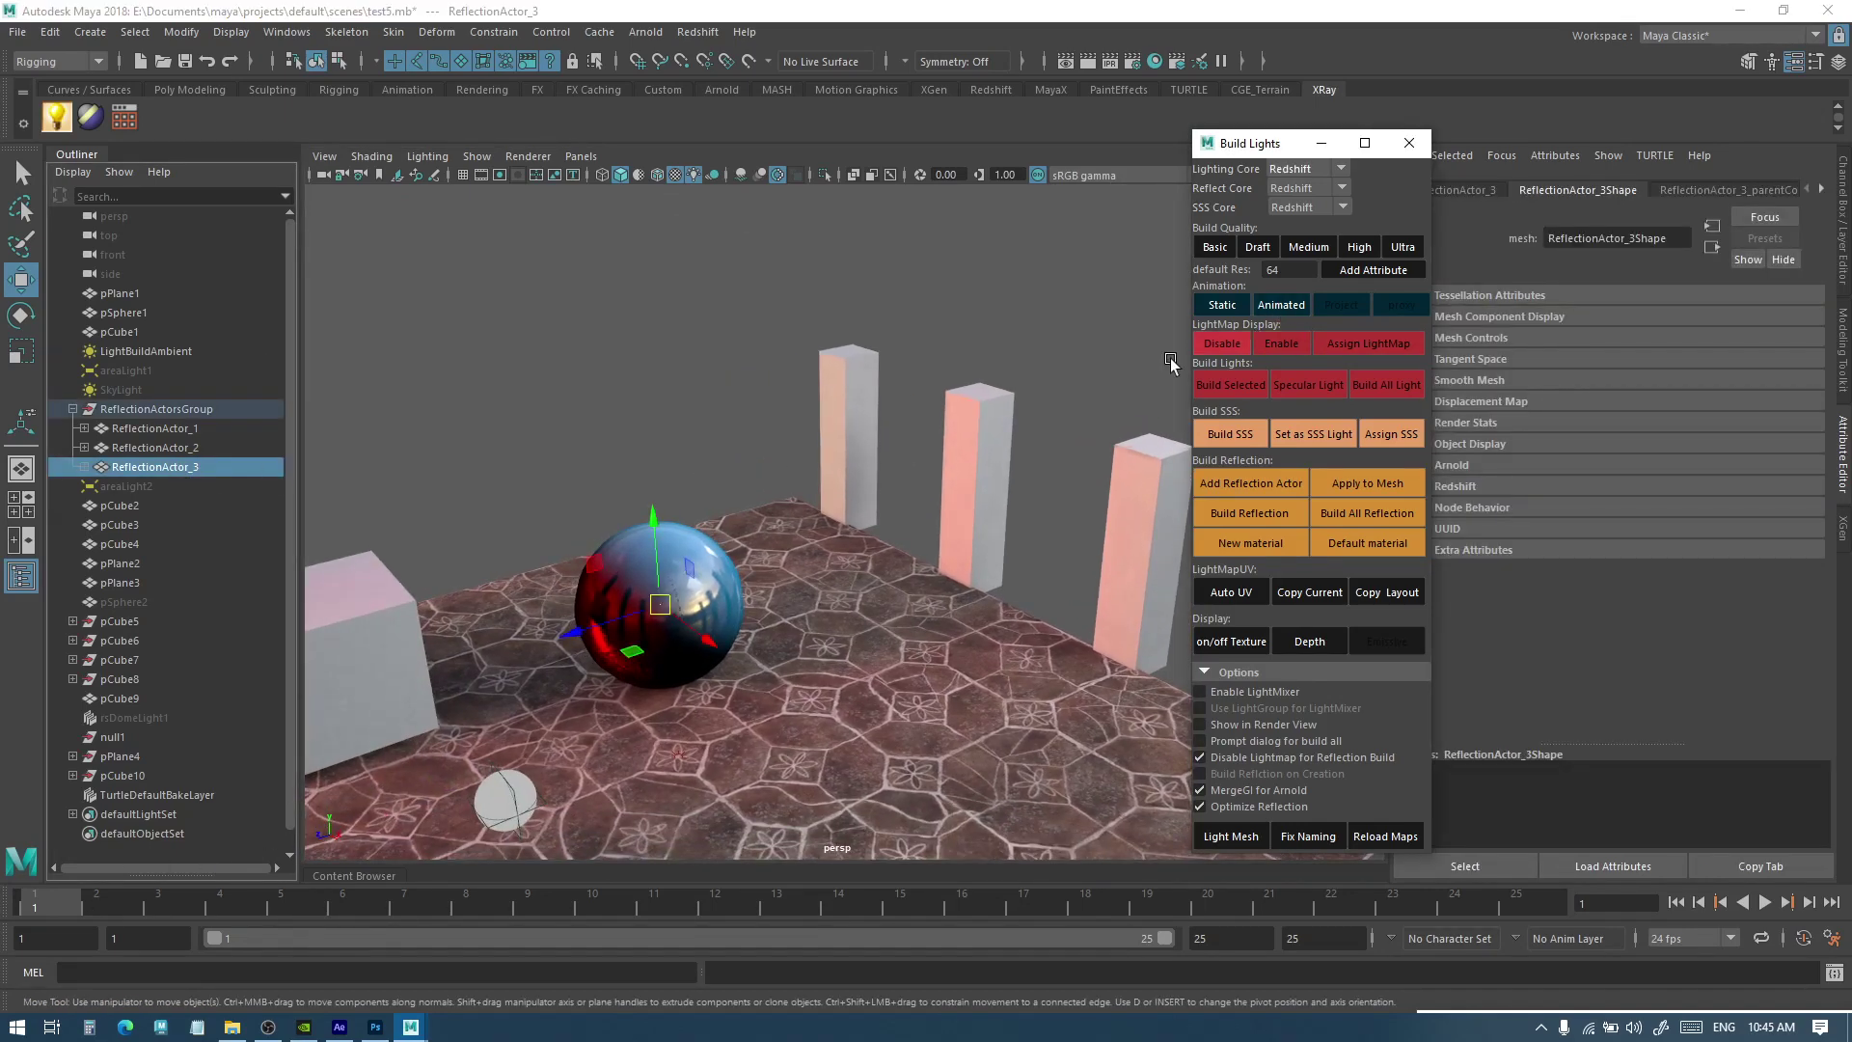
pyautogui.keyDown('alt'); pyautogui.moveTo(1171, 356); pyautogui.dragTo(1237, 466); pyautogui.keyUp('alt')
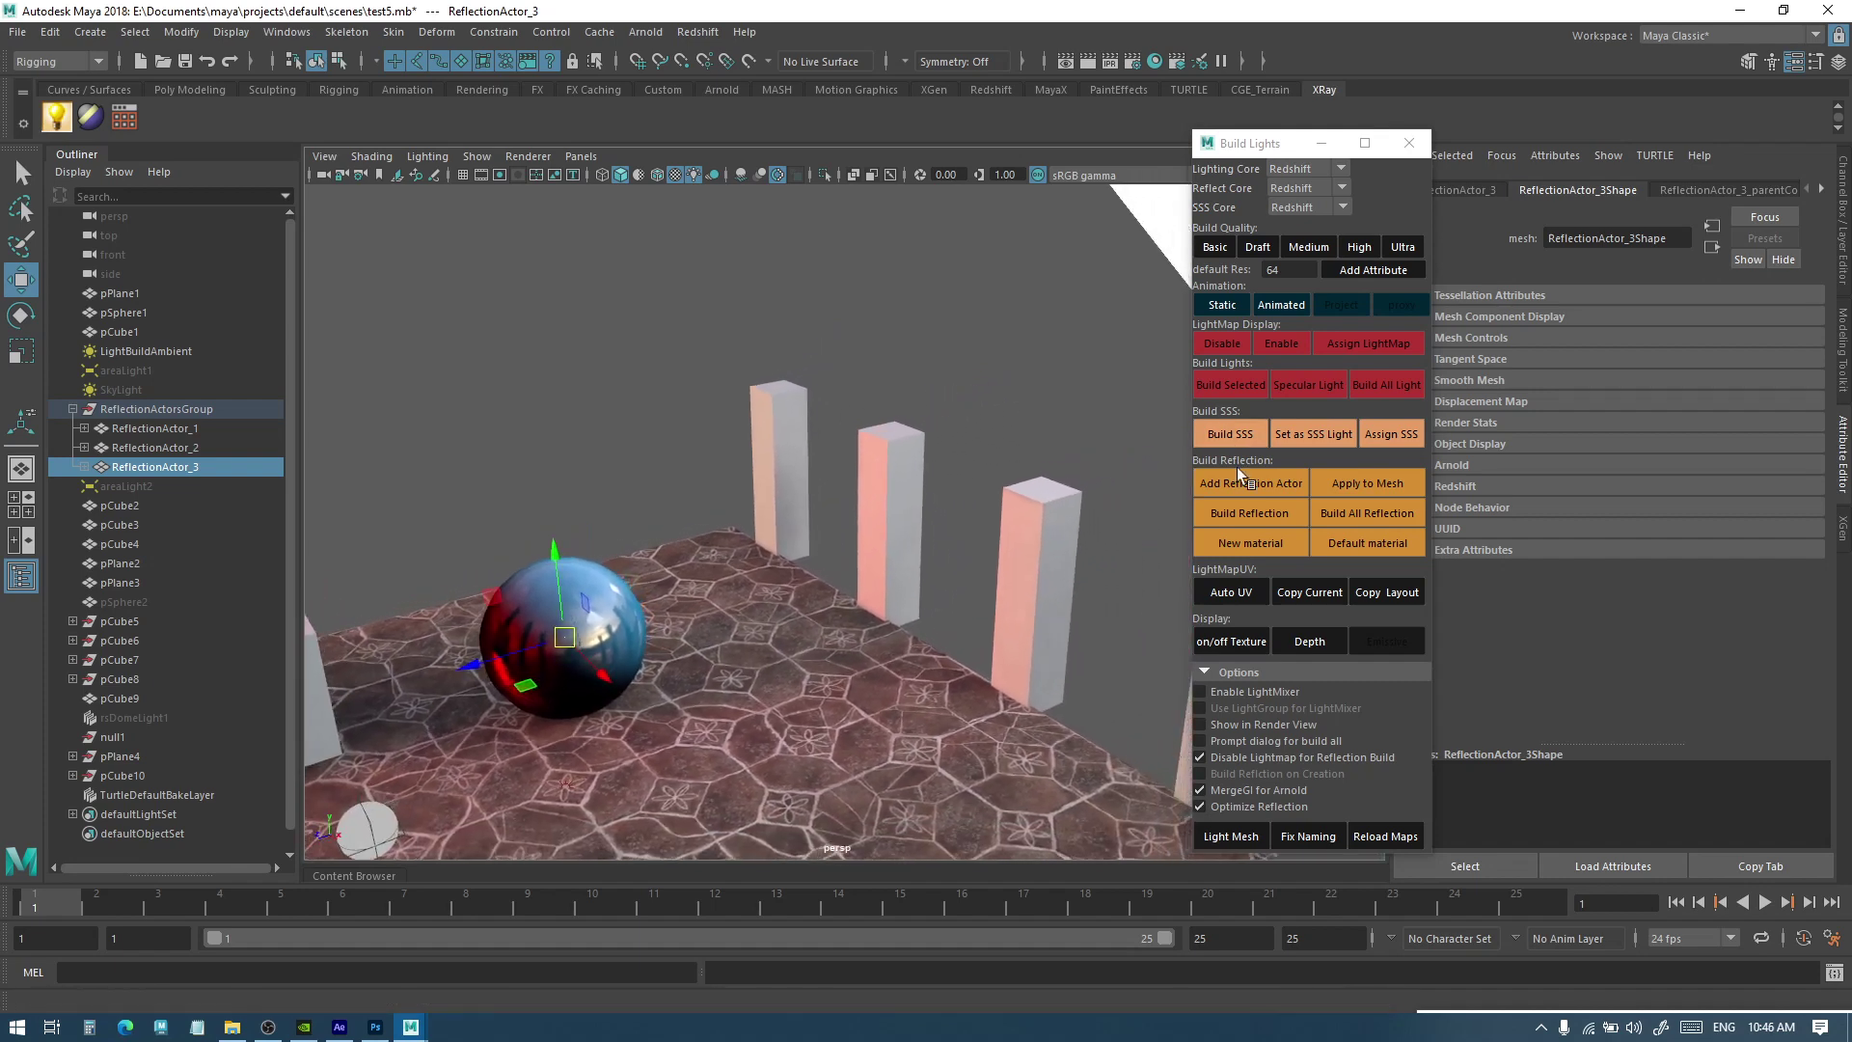
pyautogui.click(1226, 515)
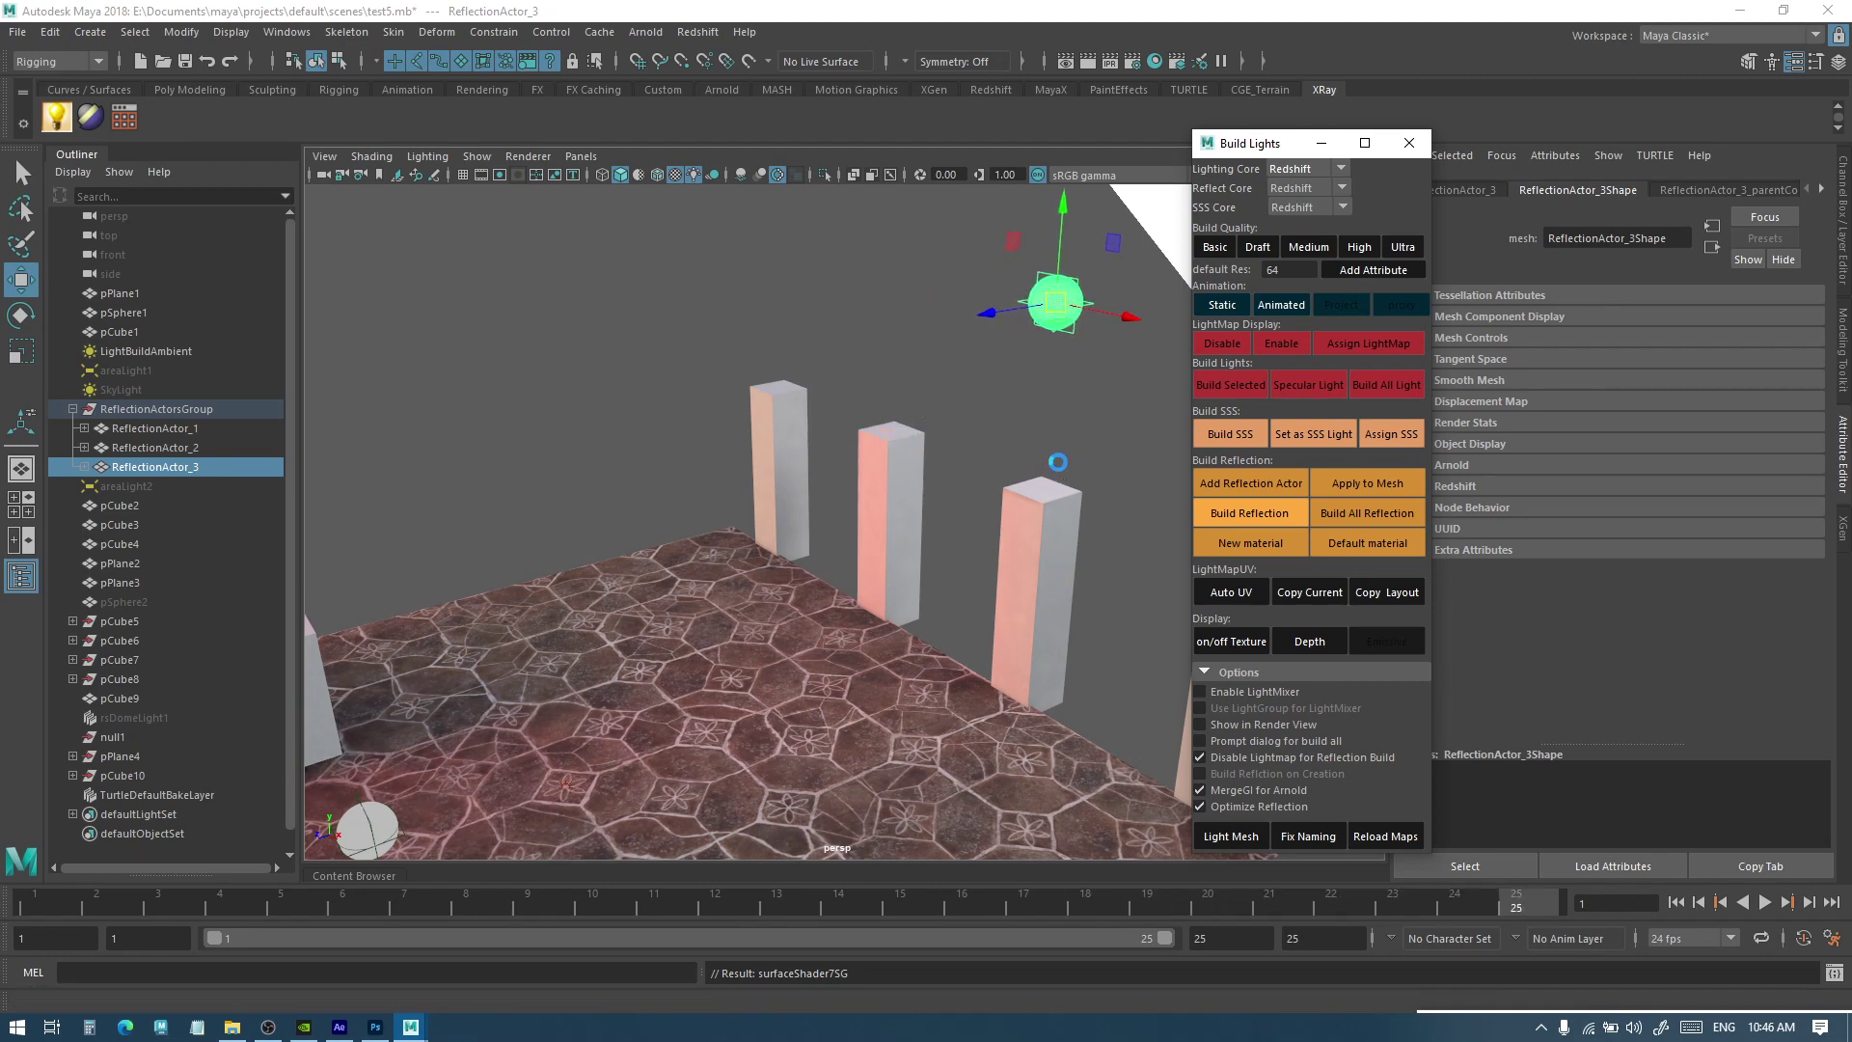
pyautogui.keyDown('alt'); pyautogui.moveTo(1013, 461); pyautogui.dragTo(1051, 500); pyautogui.keyUp('alt')
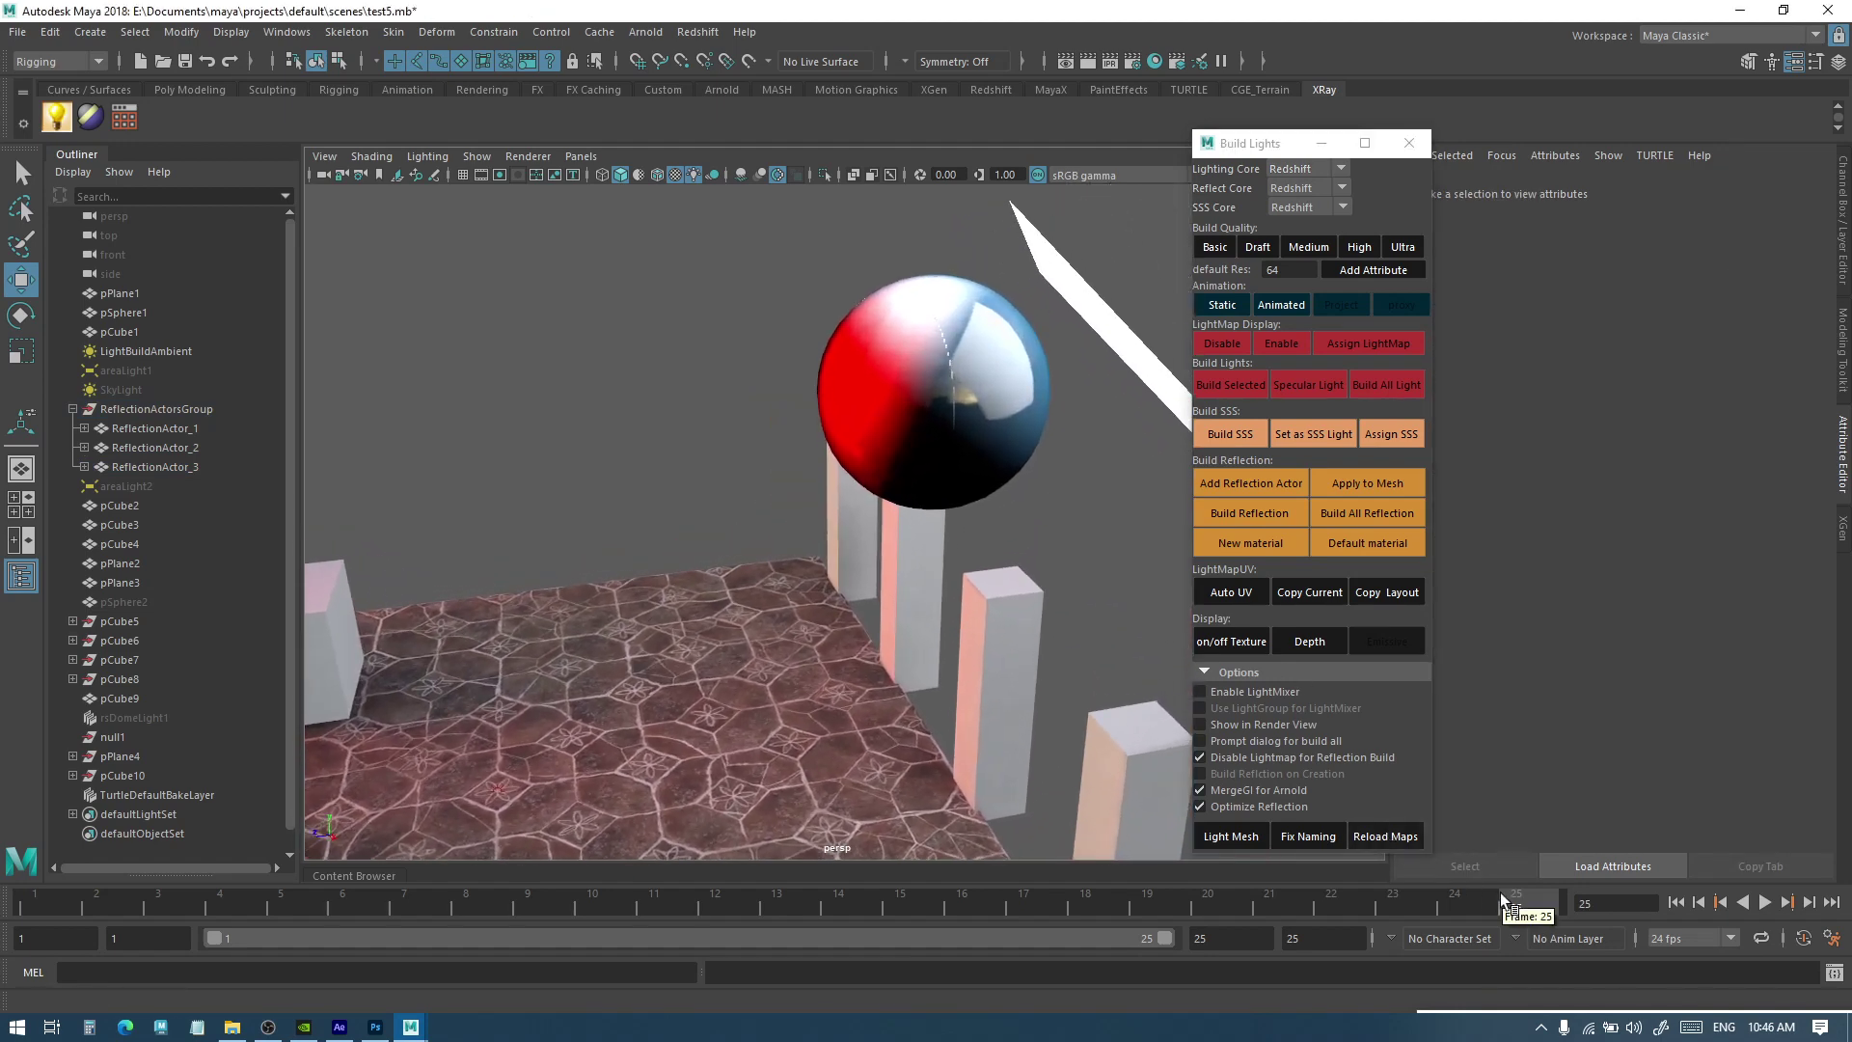
pyautogui.moveTo(1502, 899); pyautogui.dragTo(34, 902)
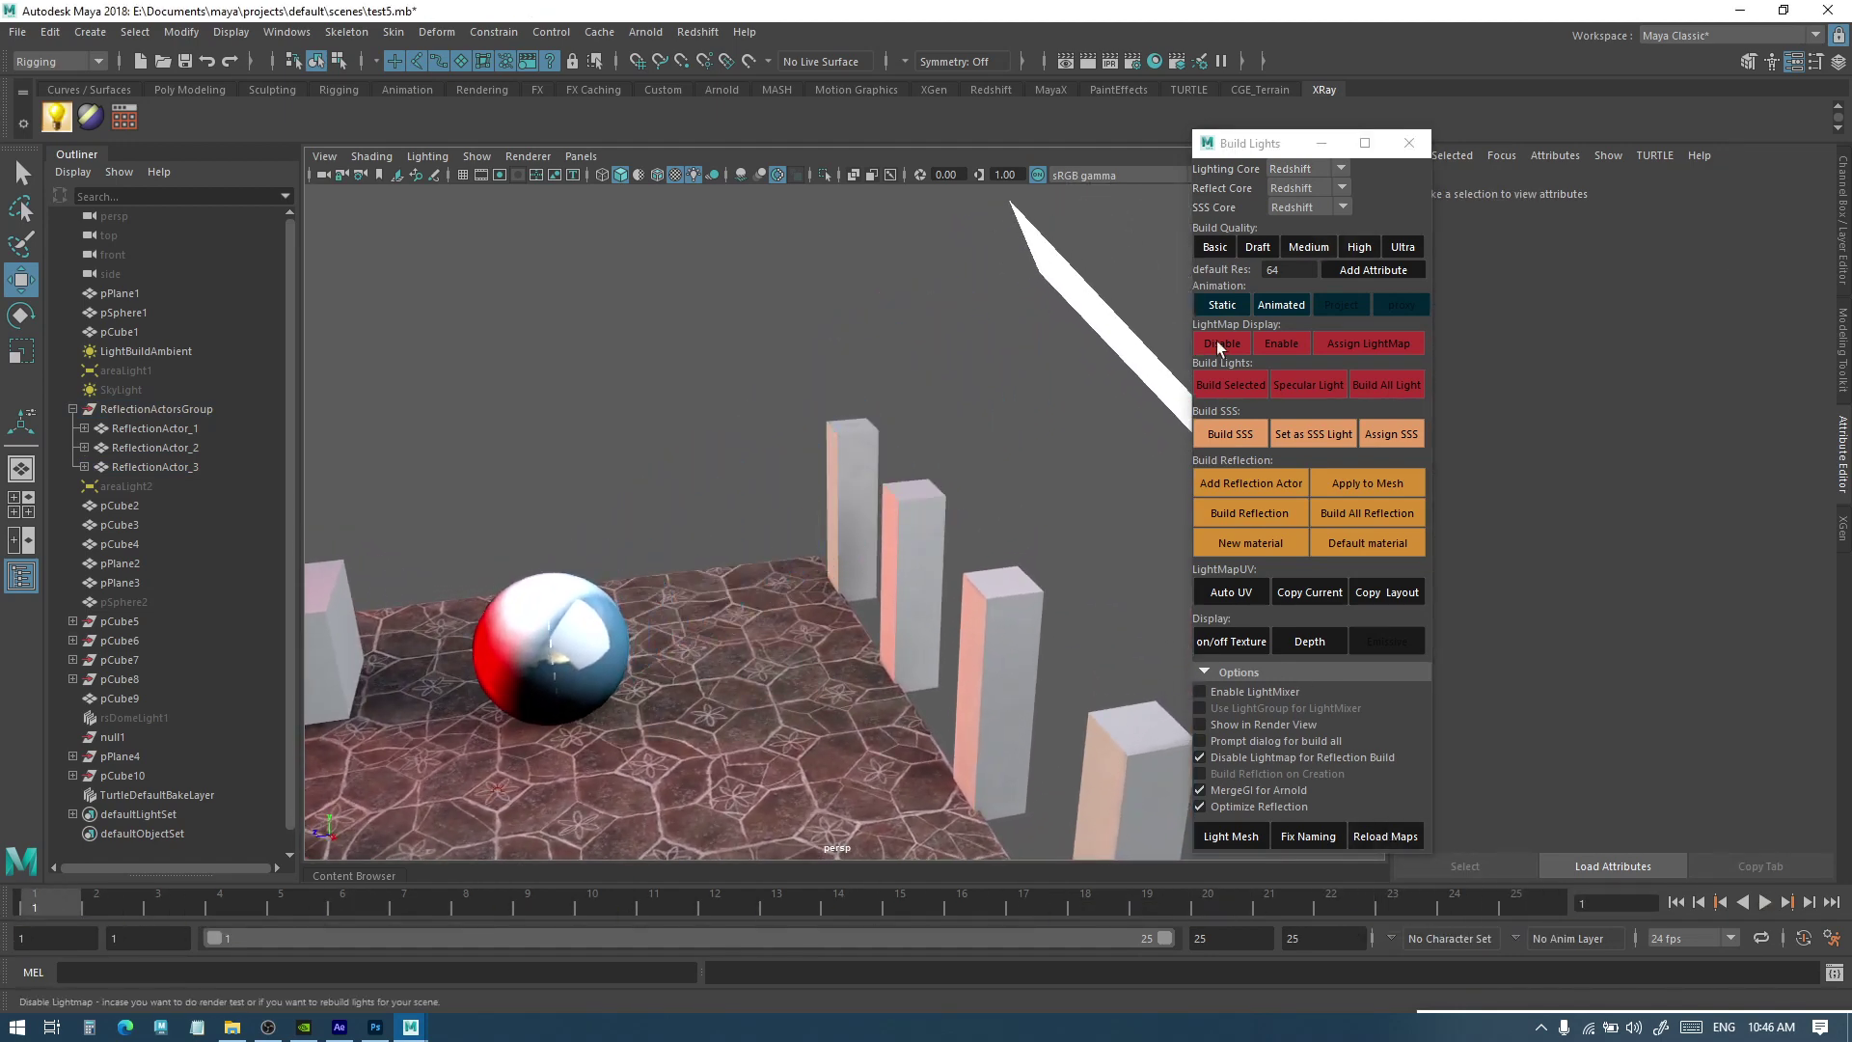
# Apply the built reflection to the pSphere1 mesh and inspect it with the sphere at frame 25
pyautogui.keyDown('alt'); pyautogui.moveTo(621, 611); pyautogui.dragTo(692, 471); pyautogui.keyUp('alt')
pyautogui.click(691, 473)
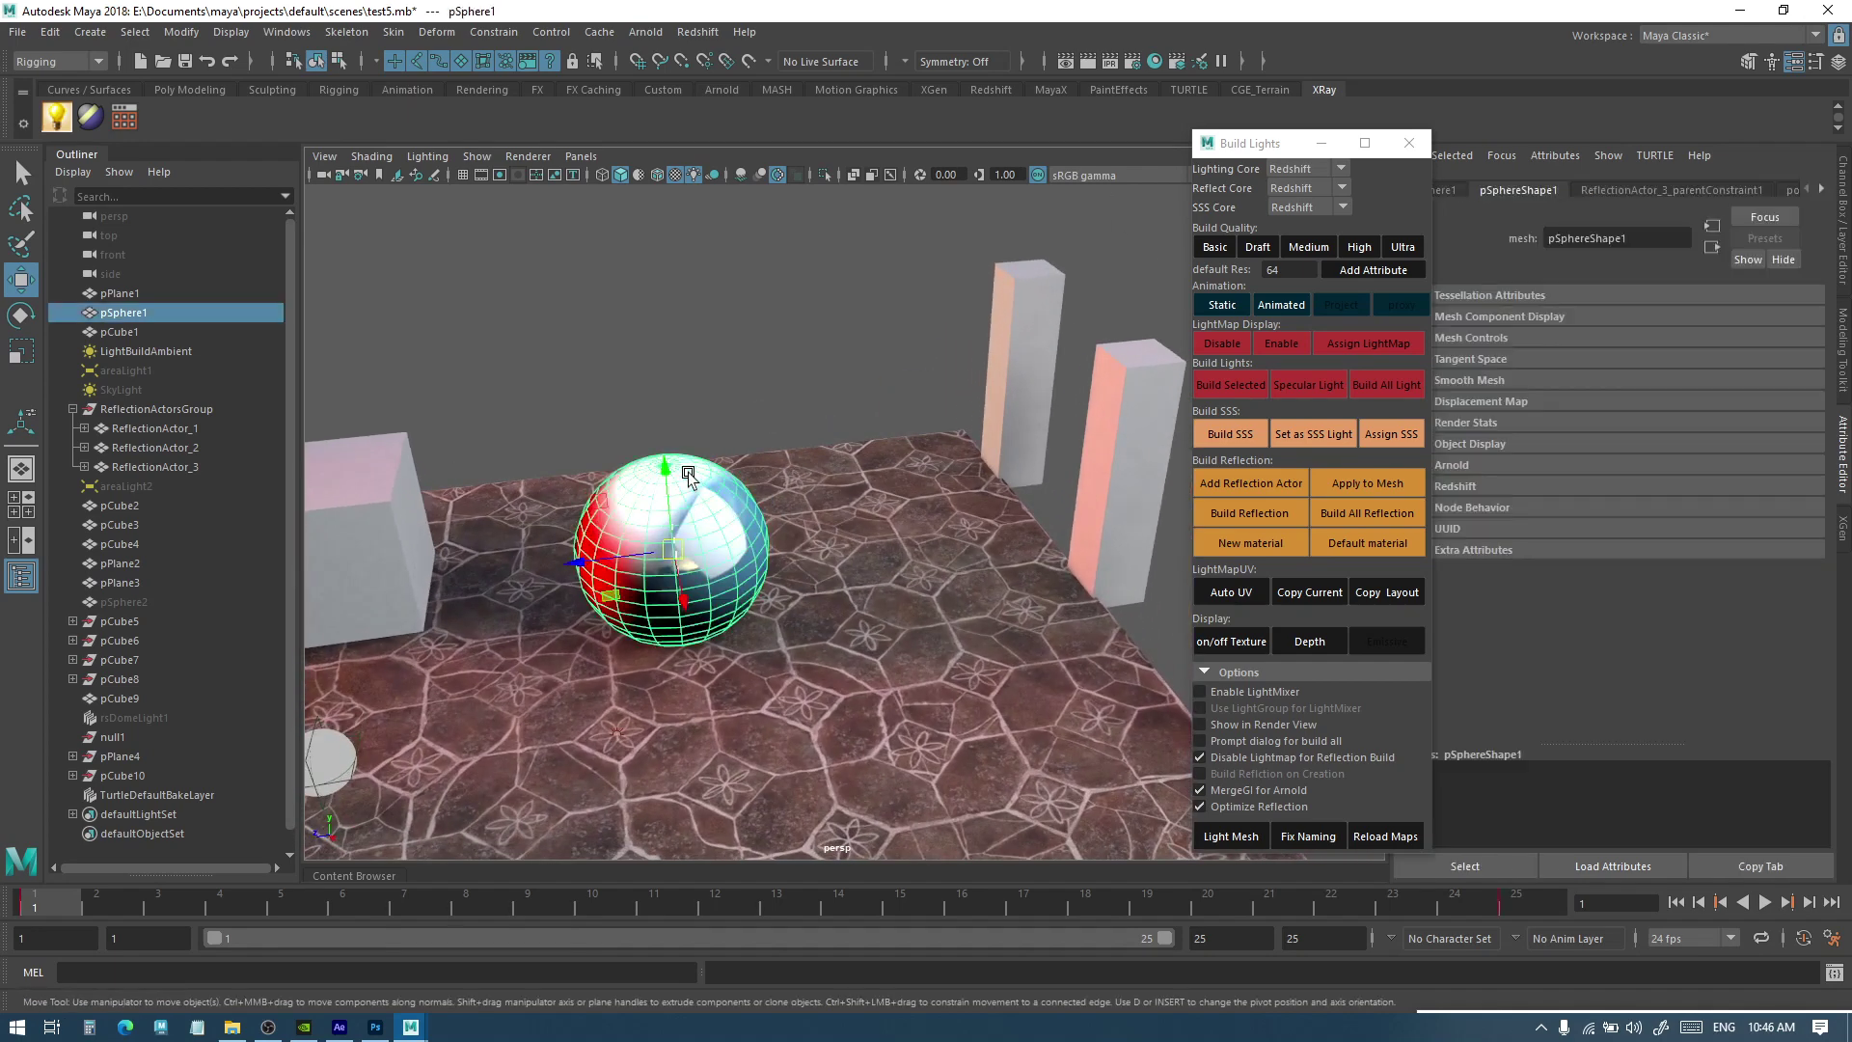
pyautogui.click(1375, 480)
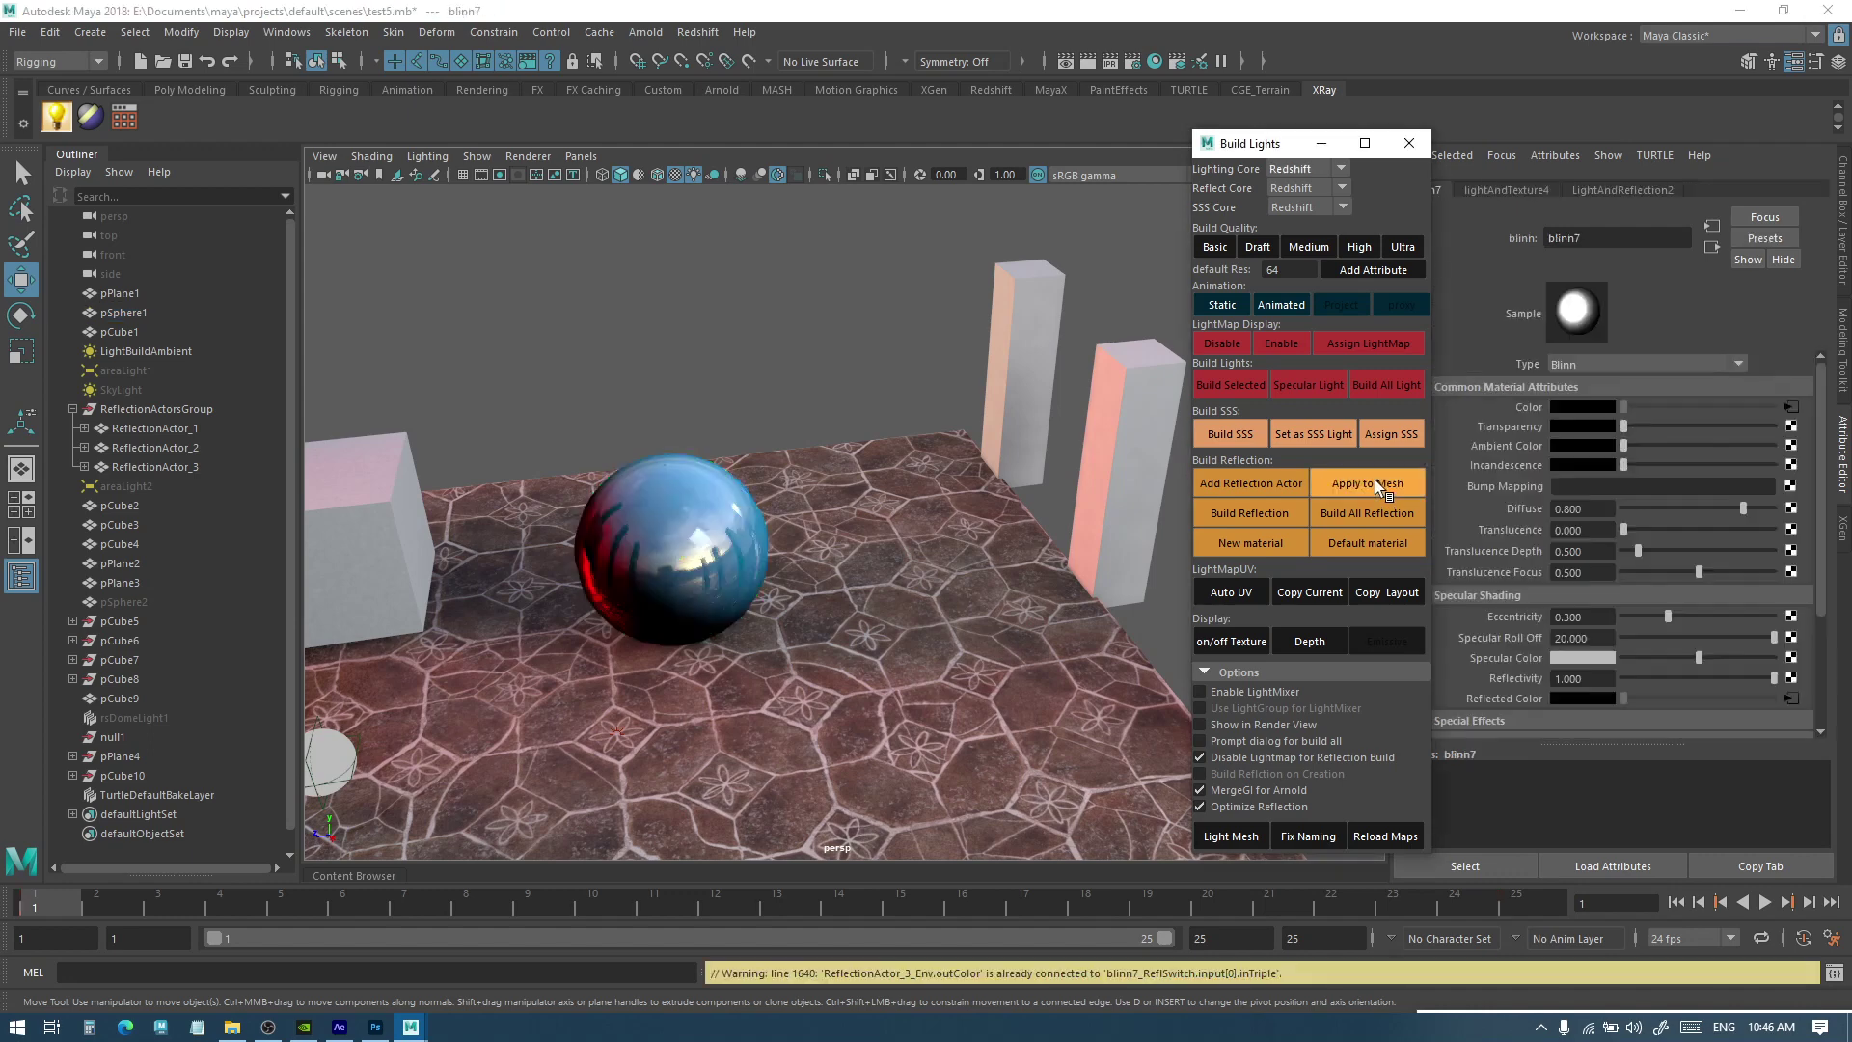
pyautogui.keyDown('alt'); pyautogui.moveTo(830, 550); pyautogui.dragTo(1529, 854); pyautogui.keyUp('alt')
pyautogui.keyDown('alt'); pyautogui.moveTo(965, 636); pyautogui.dragTo(750, 656, button='right'); pyautogui.keyUp('alt')
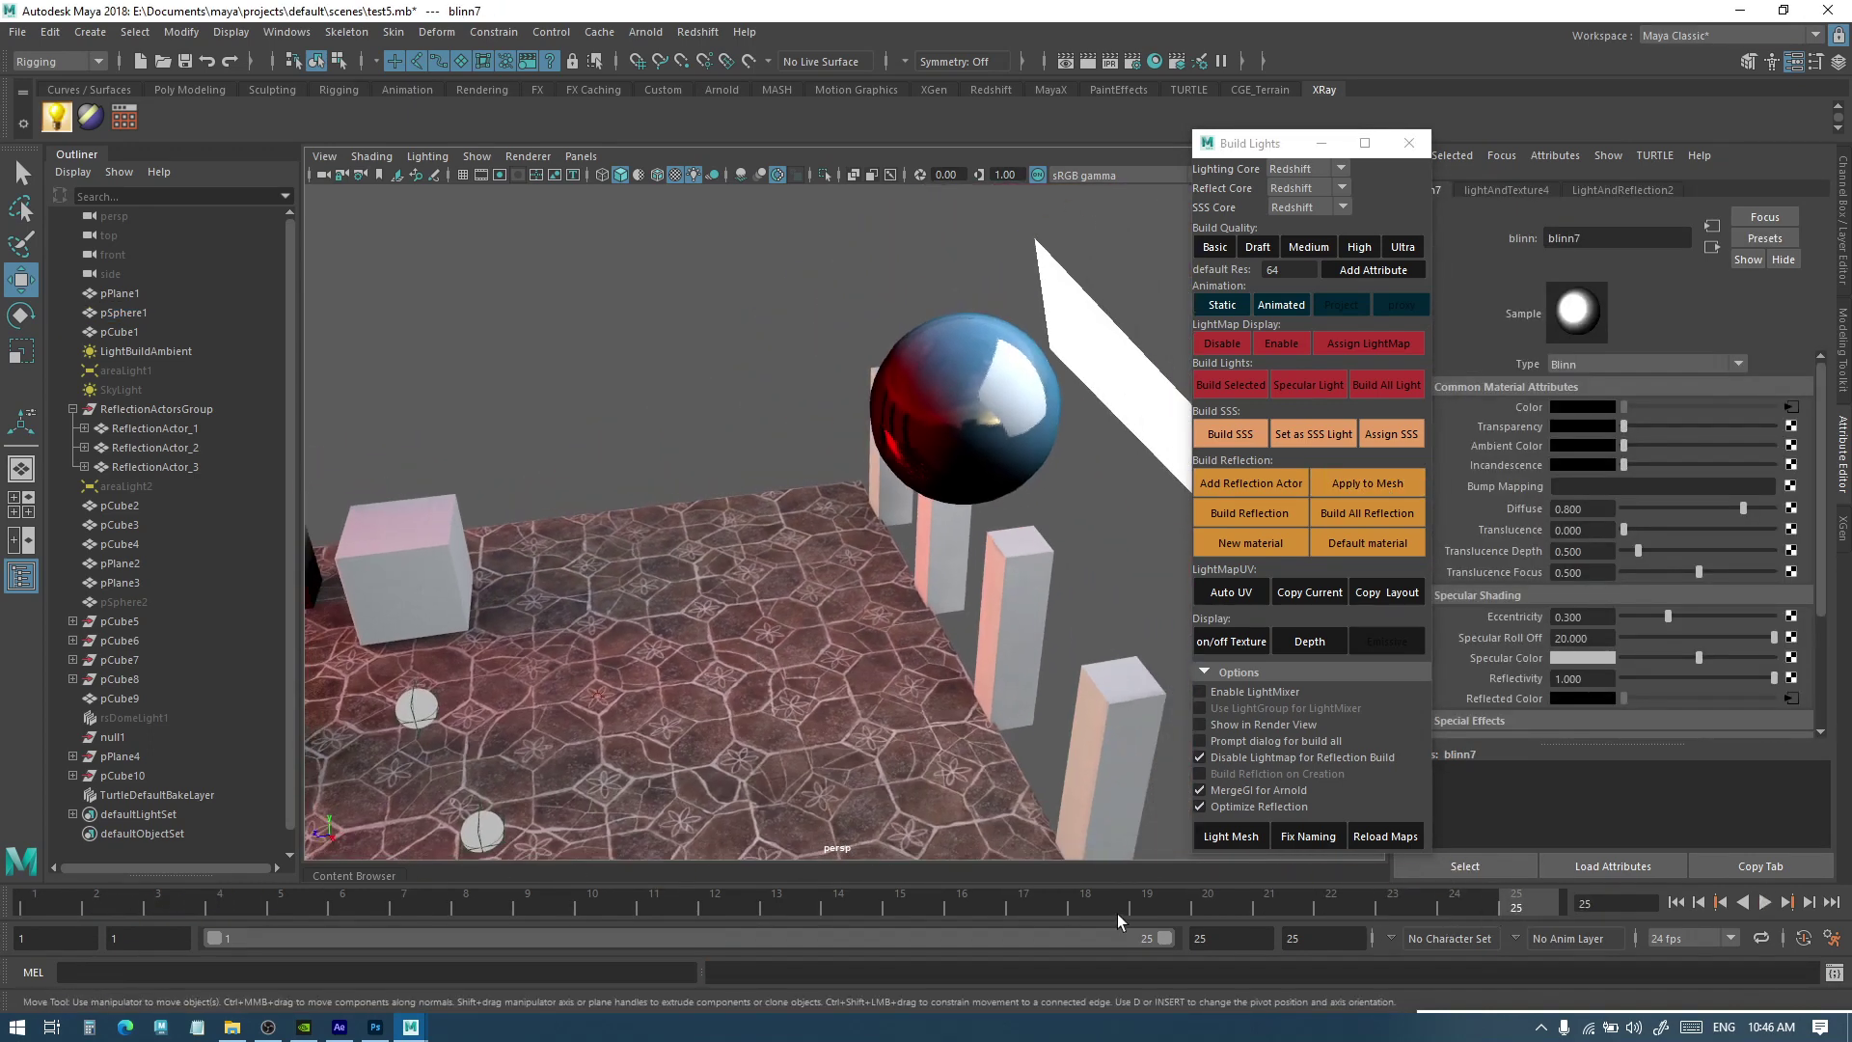
# Inspect the sphere's applied reflection up close at frame 25, selecting pSphere1 and ReflectionActor_3 in turn to compare them
pyautogui.moveTo(1501, 905); pyautogui.dragTo(1576, 937)
pyautogui.keyDown('alt'); pyautogui.moveTo(945, 490); pyautogui.dragTo(991, 552); pyautogui.keyUp('alt')
pyautogui.scroll(2, 998, 521)
pyautogui.click(1020, 407)
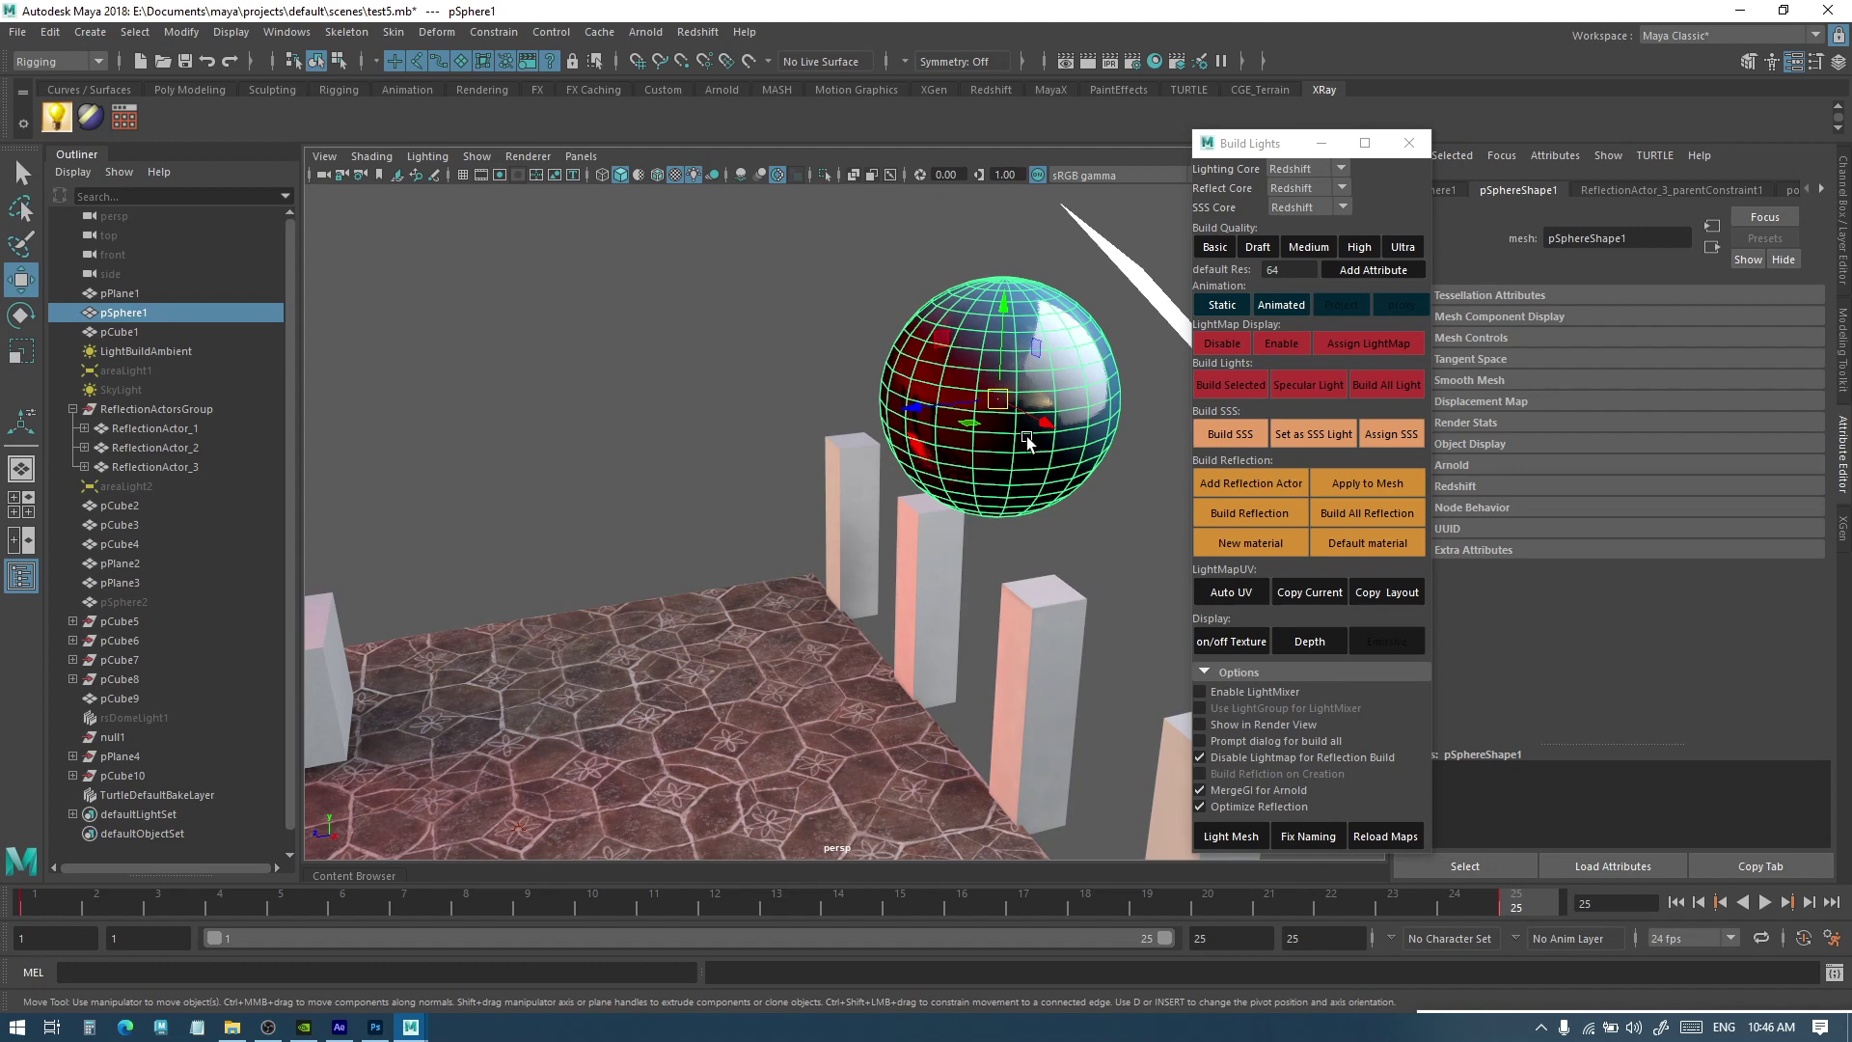
pyautogui.click(172, 467)
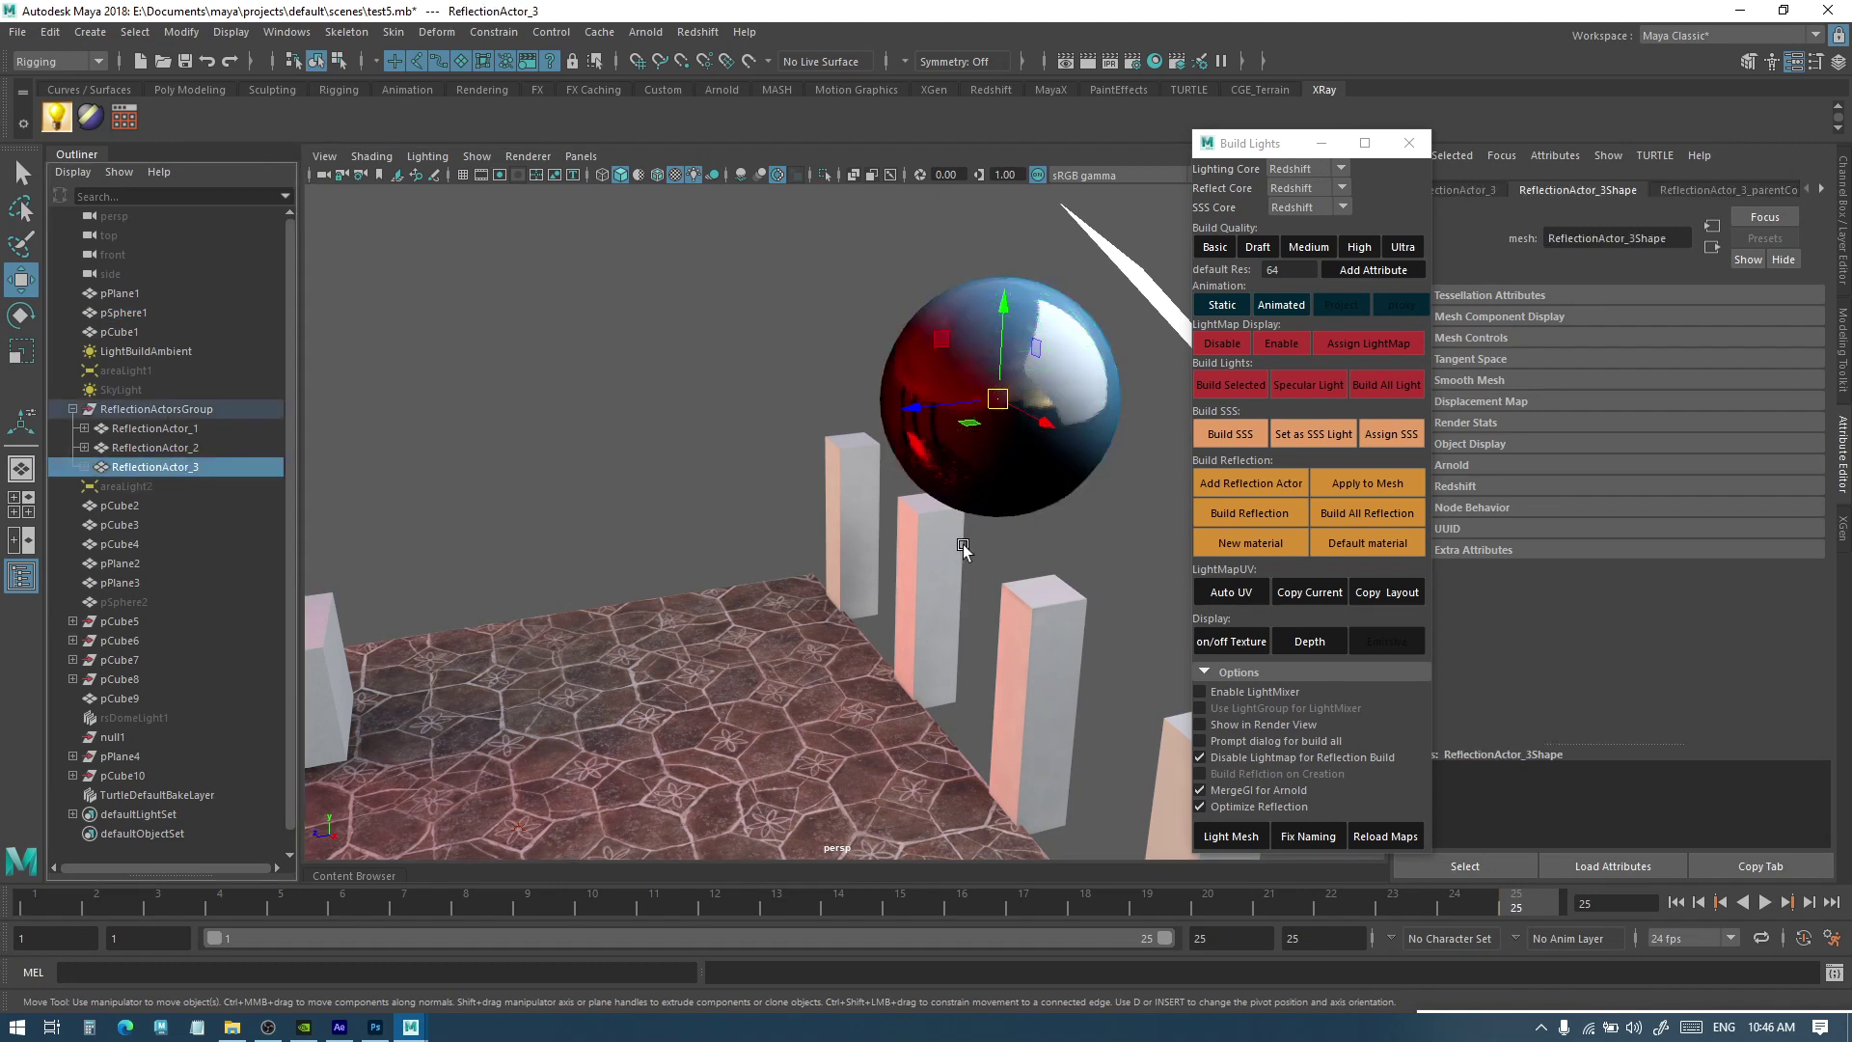
pyautogui.keyDown('alt'); pyautogui.moveTo(962, 544); pyautogui.dragTo(897, 557); pyautogui.keyUp('alt')
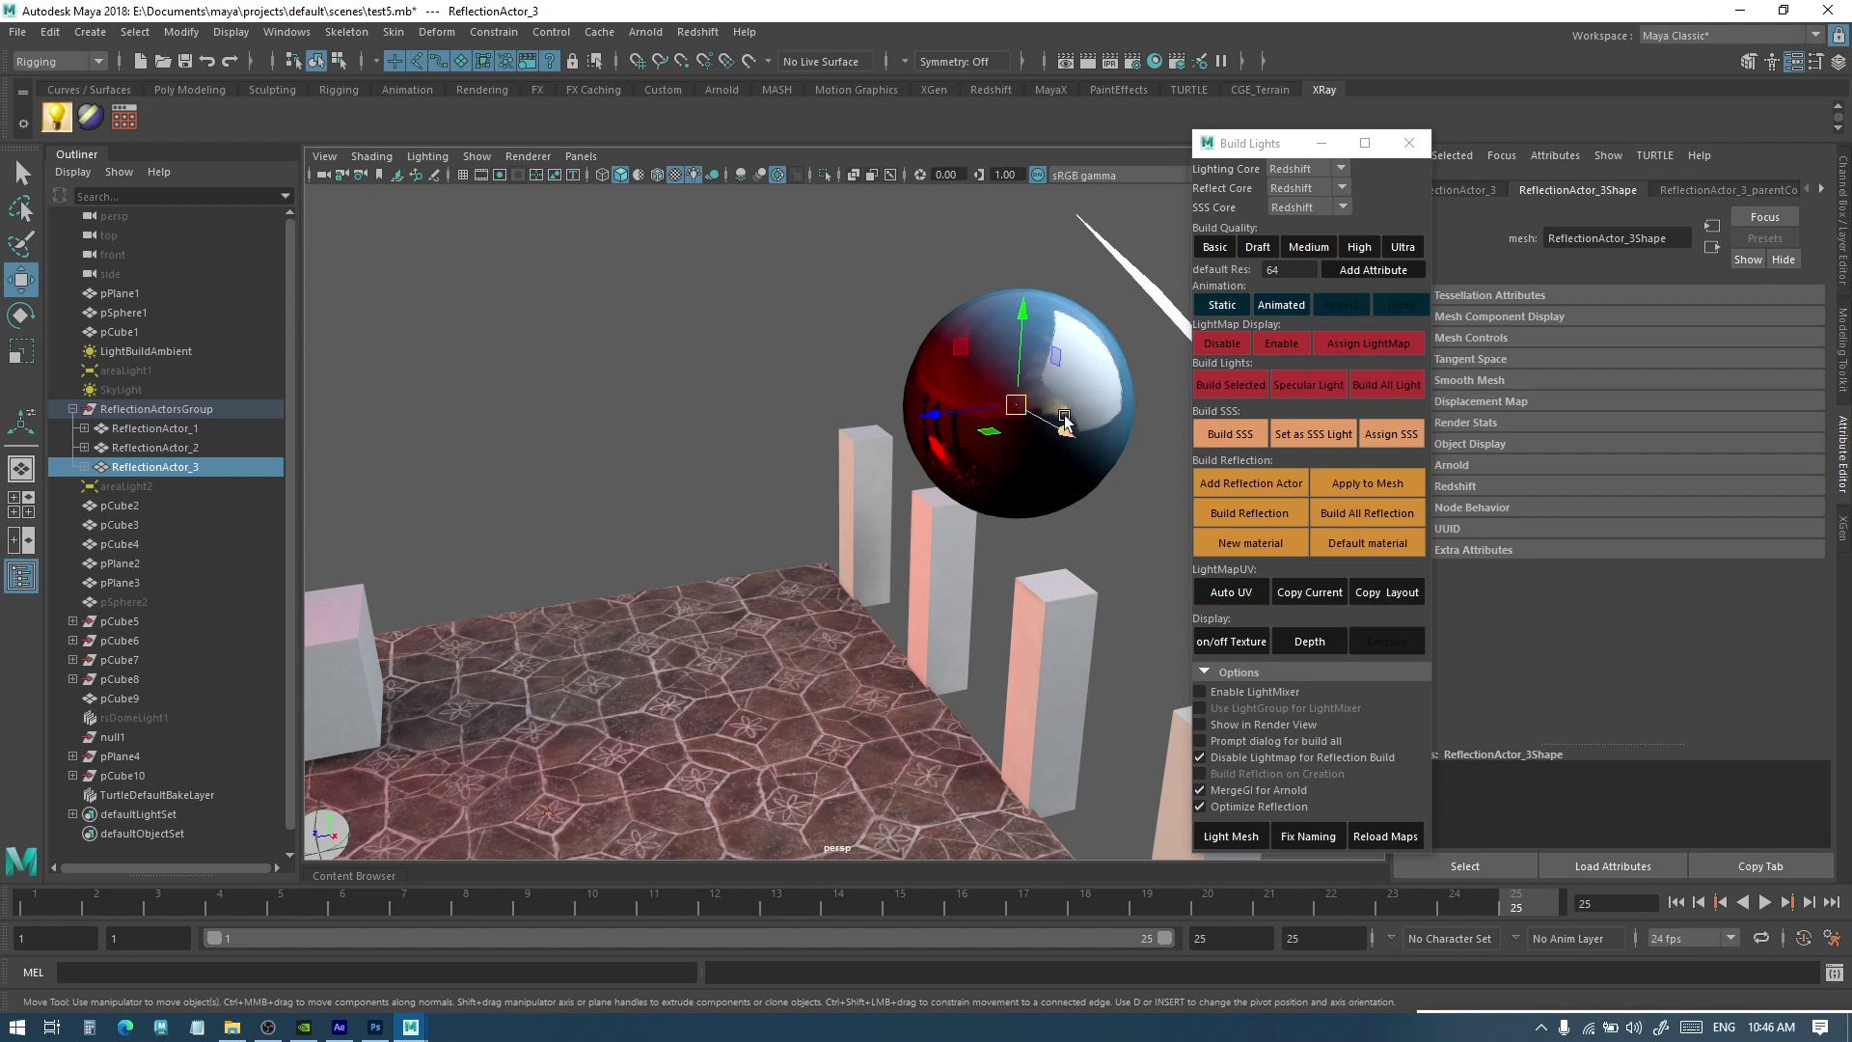
pyautogui.click(1071, 403)
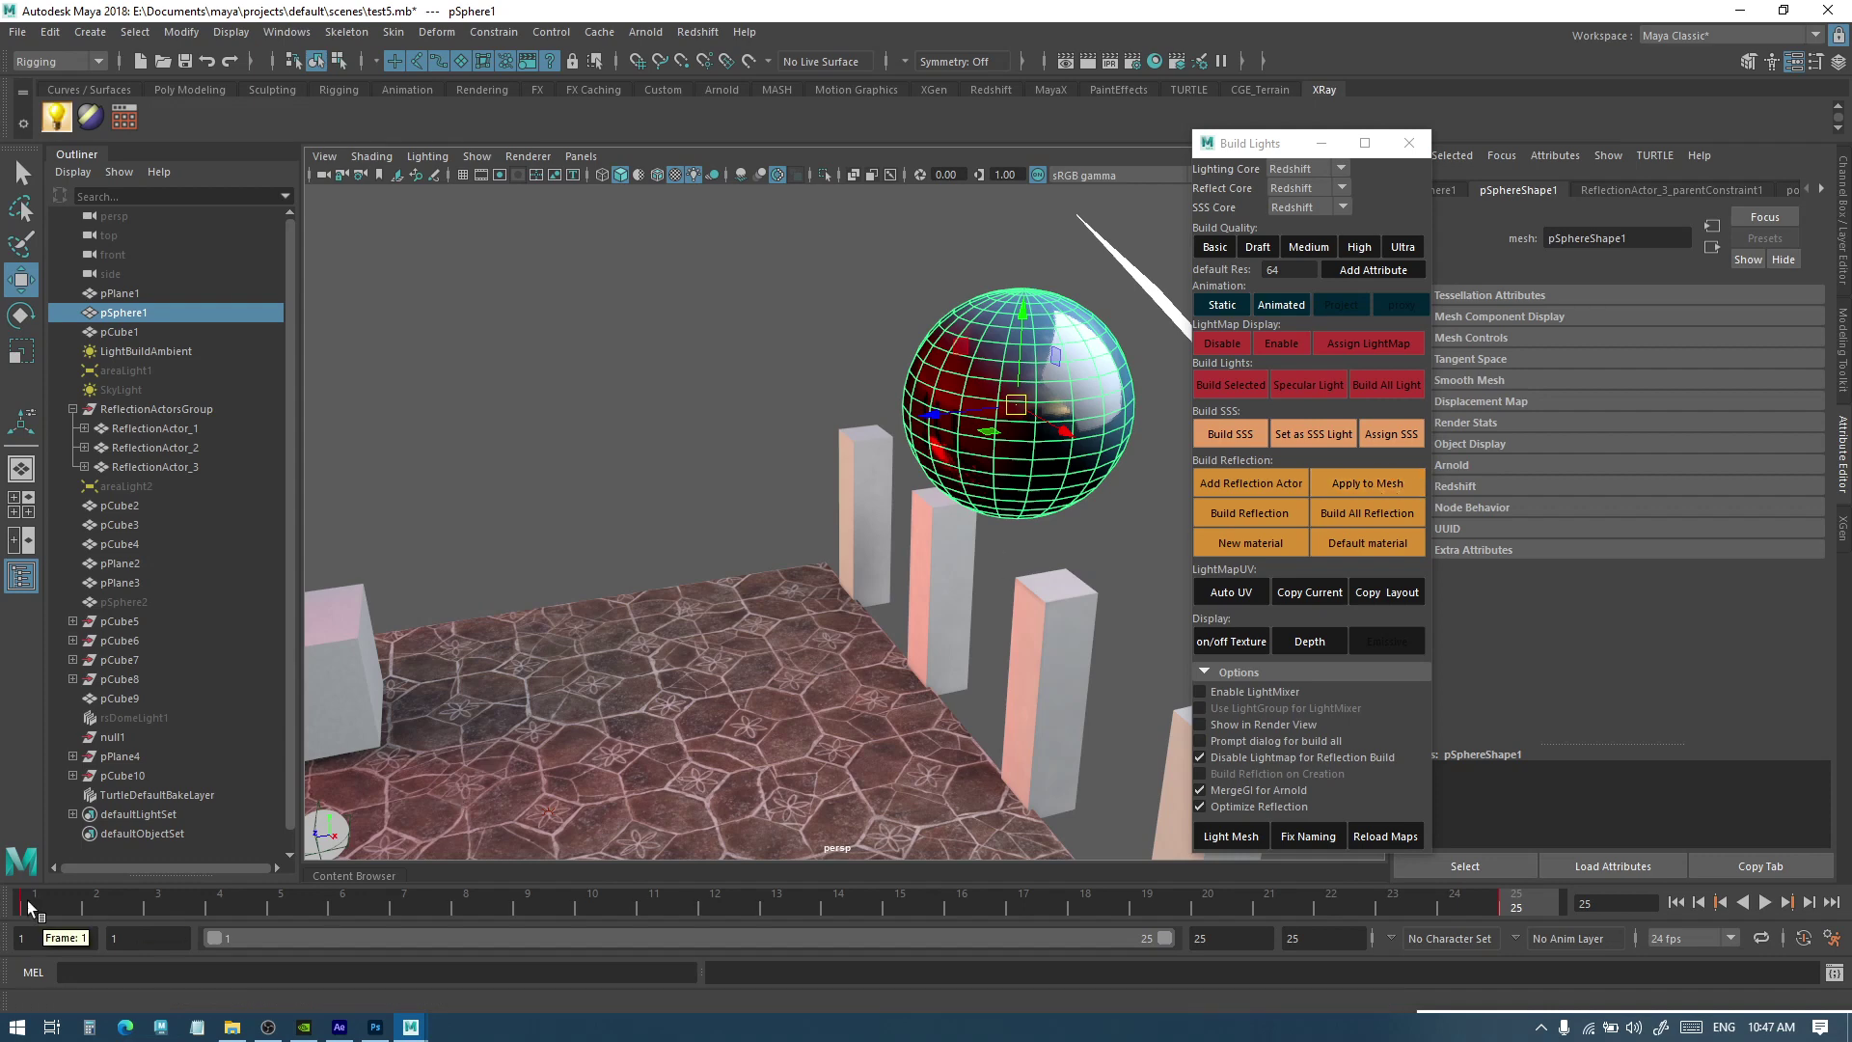
# Scrub through frames 1 to 25, clear the selection, and play the animation to check the moving sphere's reflections
pyautogui.moveTo(33, 904); pyautogui.dragTo(1117, 897)
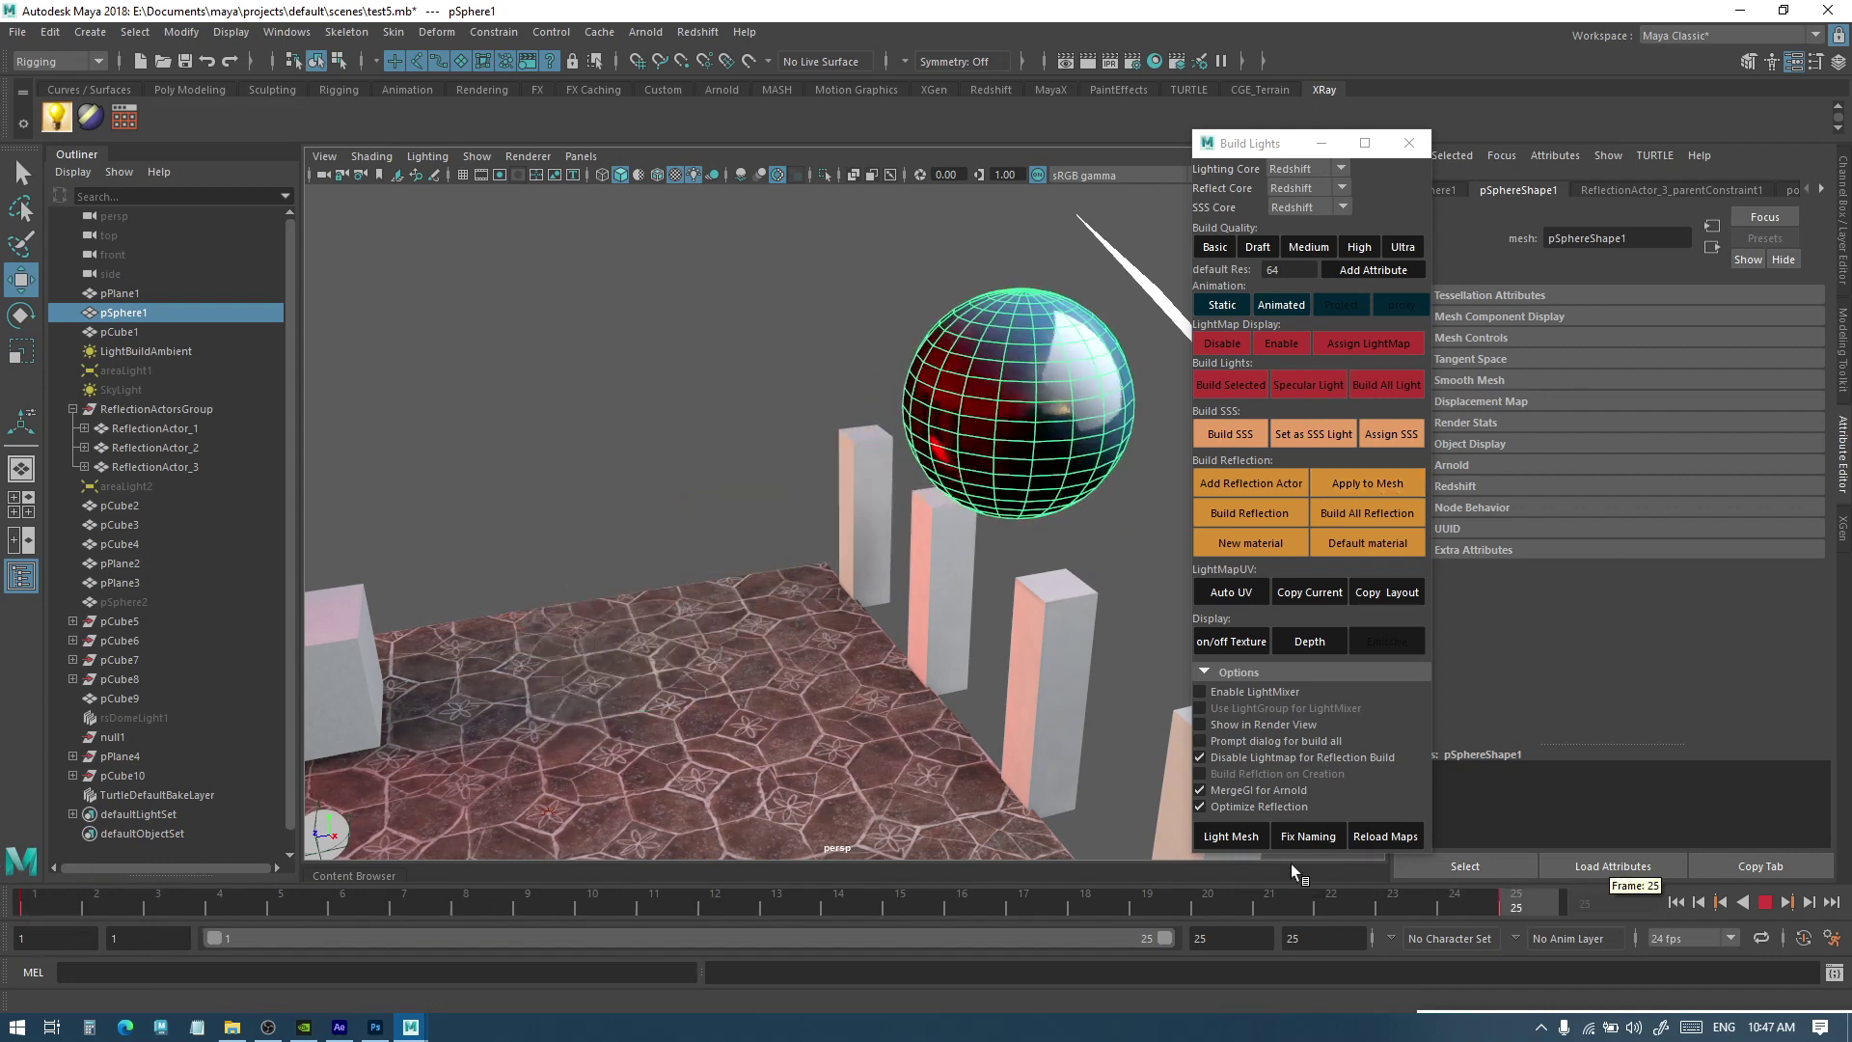
pyautogui.click(627, 541)
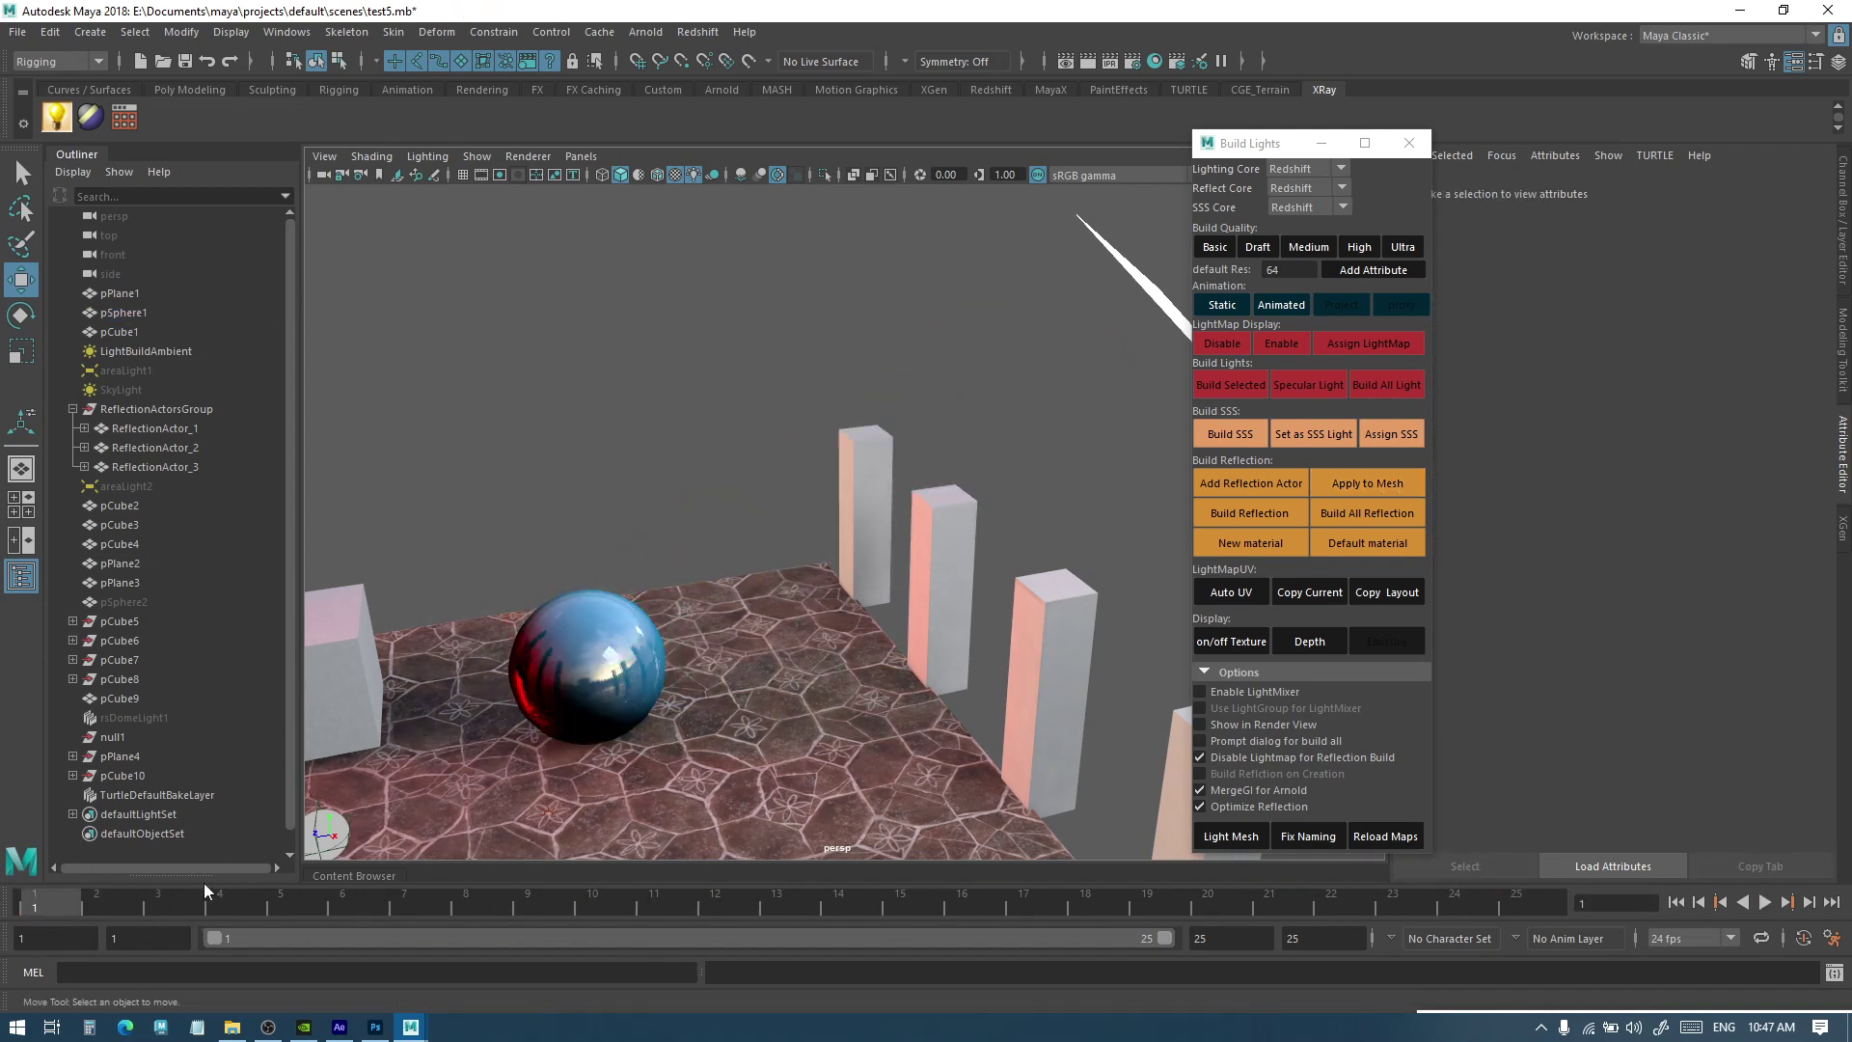
pyautogui.hotkey('alt', 'v')
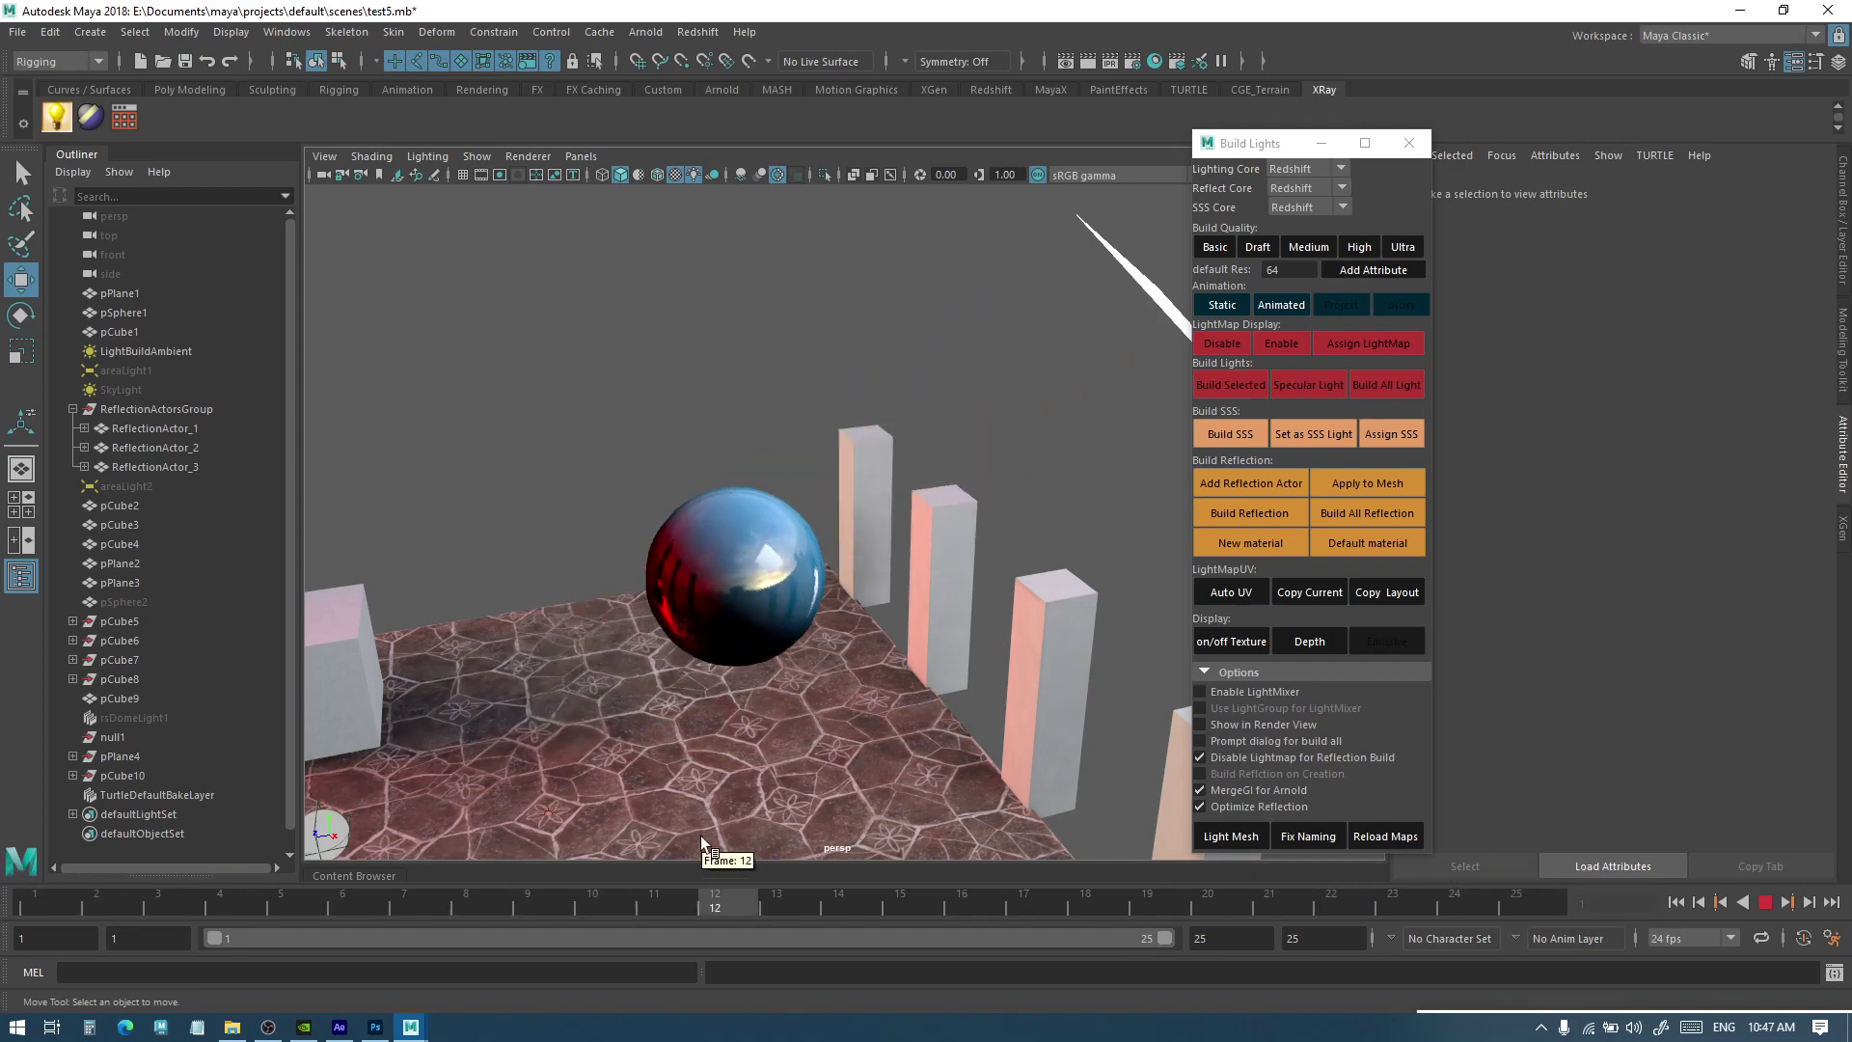